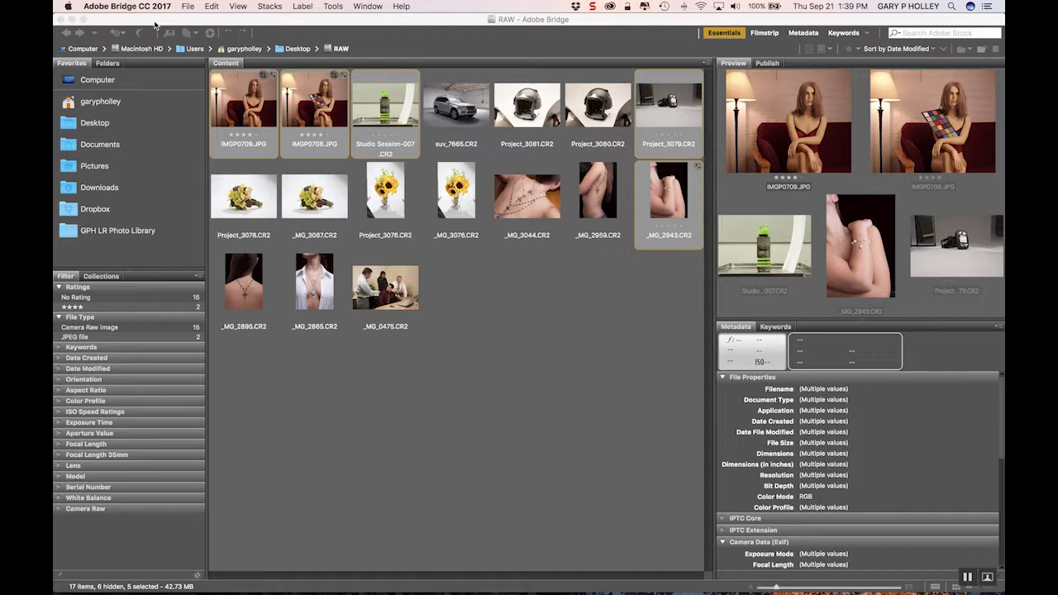
# - Open the five selected images in Camera Raw
pyautogui.click(186, 6)
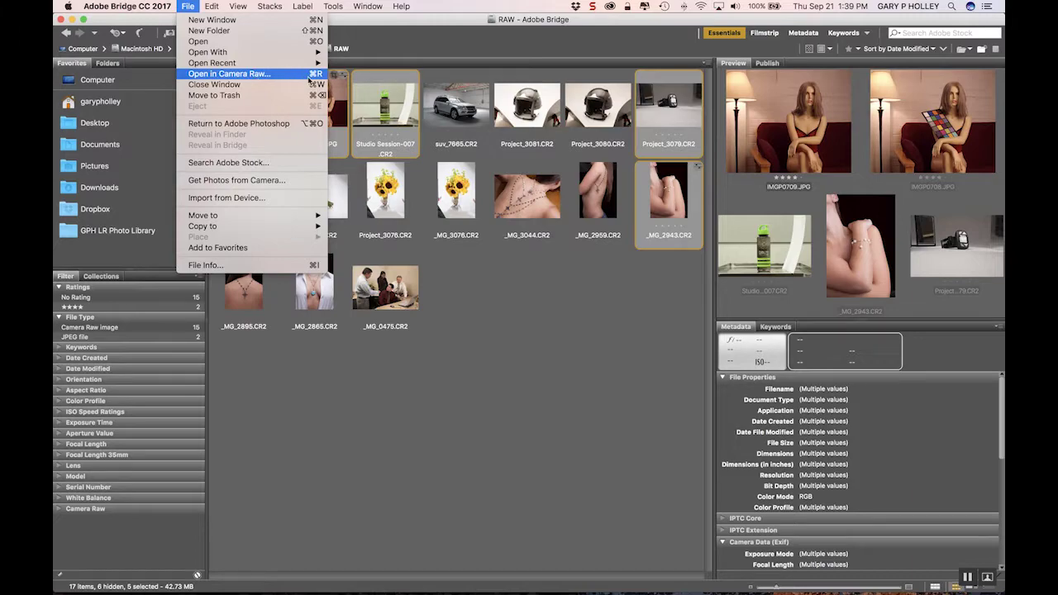
pyautogui.click(309, 76)
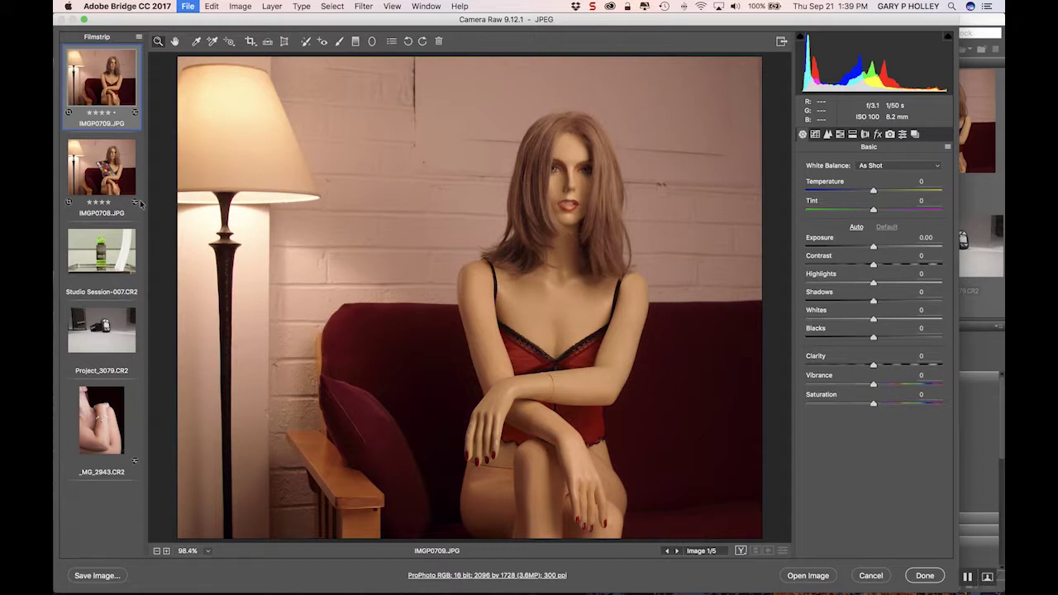
# - Look through the five opened images and compare IMGP0709.JPG with the colour-chart shot IMGP0708.JPG
pyautogui.click(118, 168)
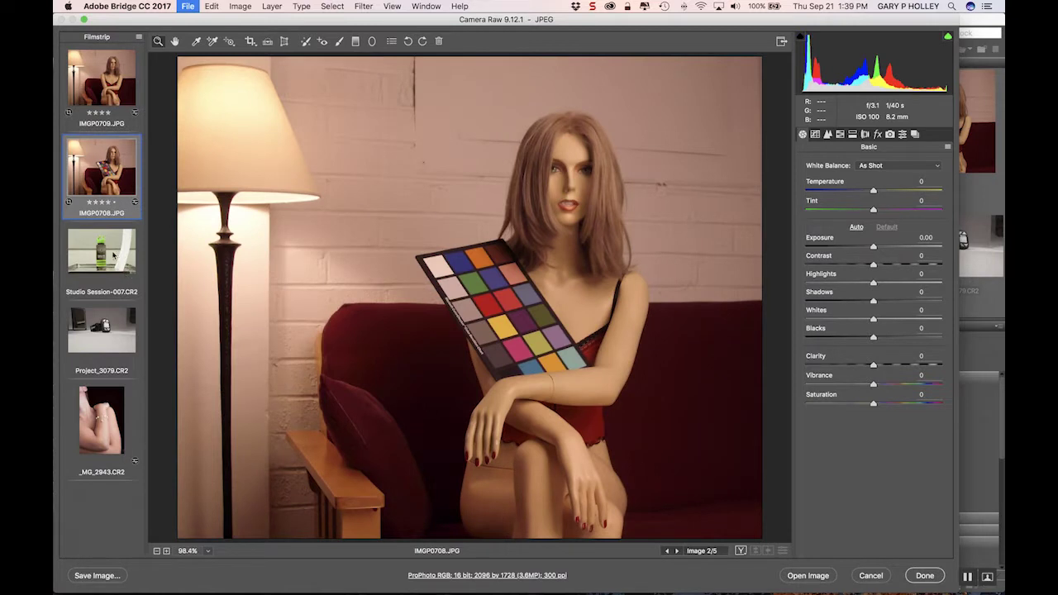
pyautogui.click(116, 264)
pyautogui.click(115, 344)
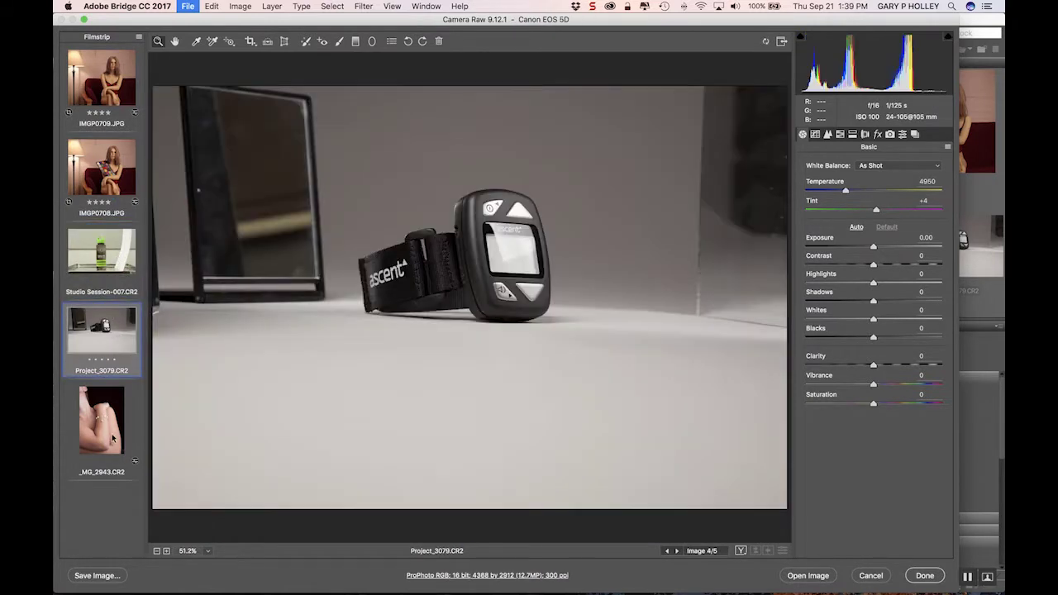
pyautogui.click(109, 436)
pyautogui.click(91, 72)
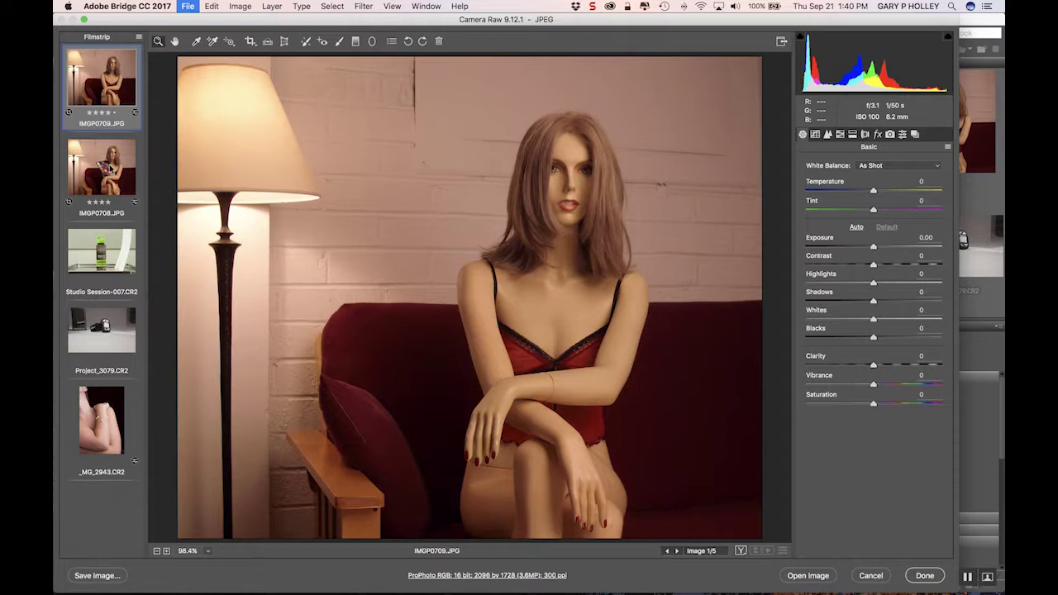
pyautogui.click(116, 260)
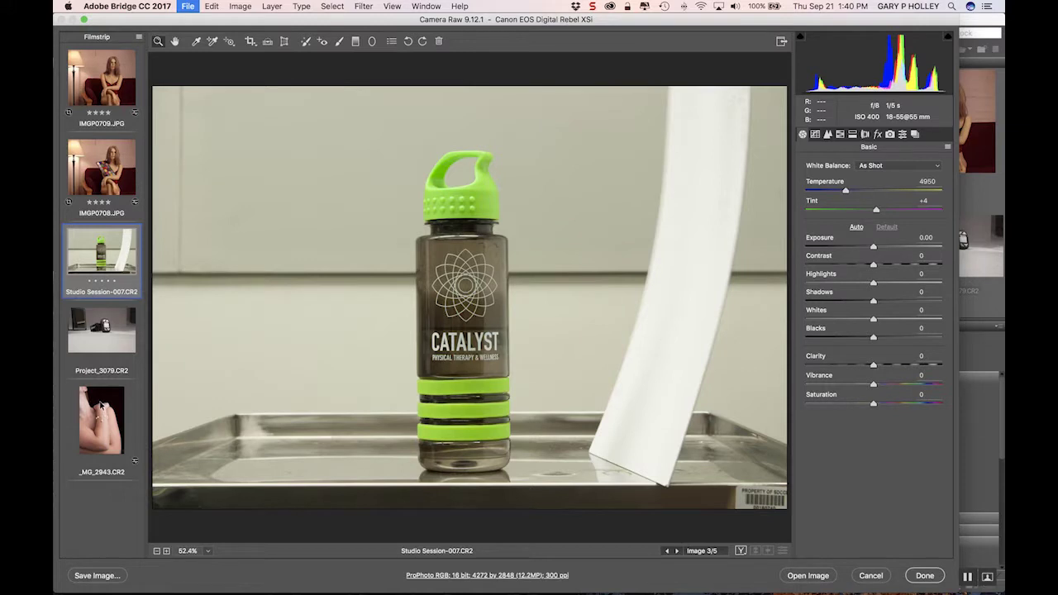
pyautogui.click(101, 405)
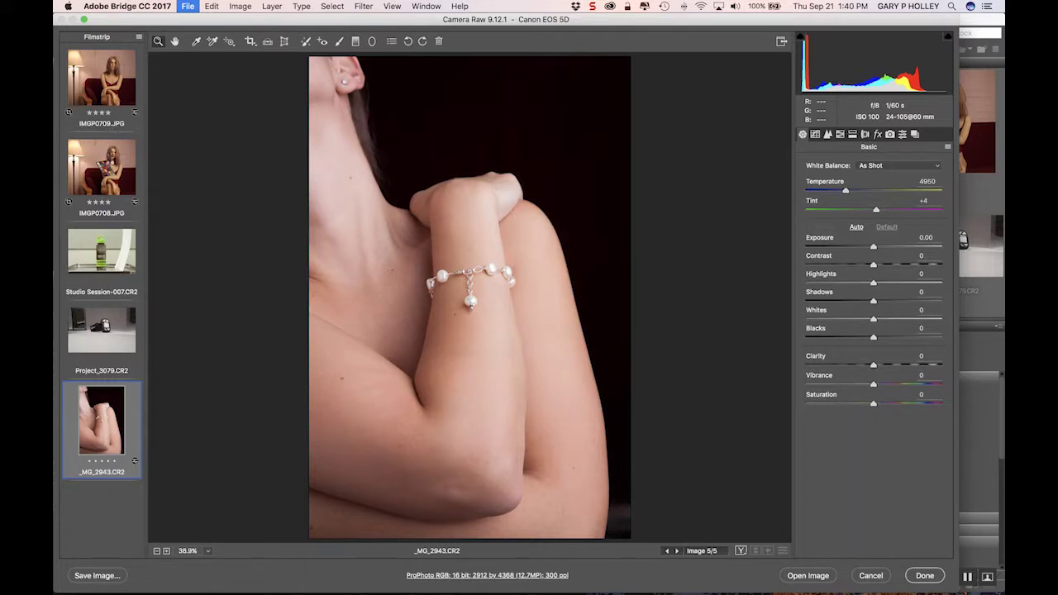
pyautogui.click(112, 162)
pyautogui.click(106, 81)
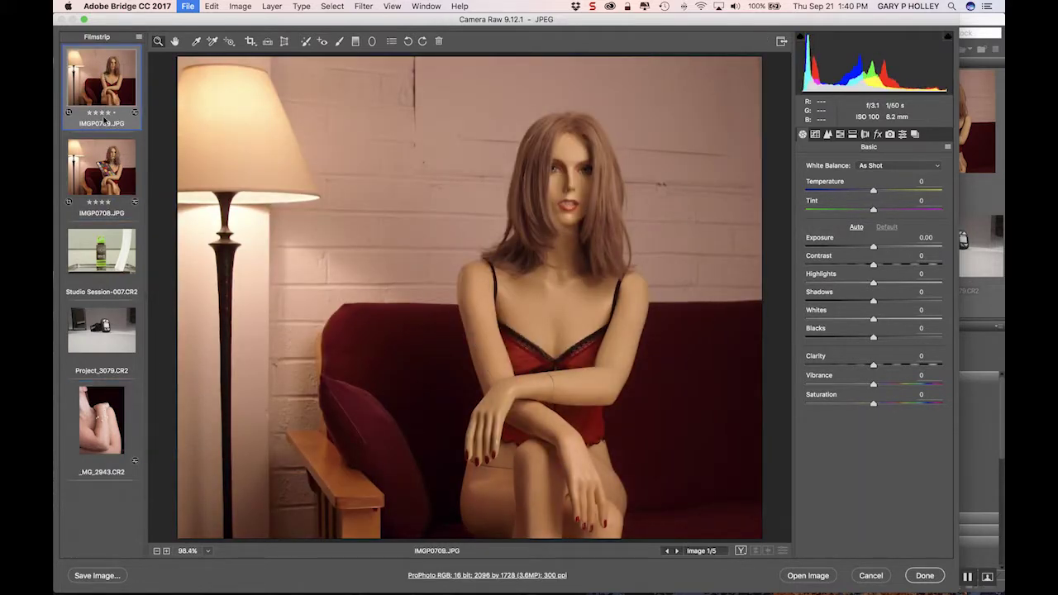
pyautogui.click(103, 173)
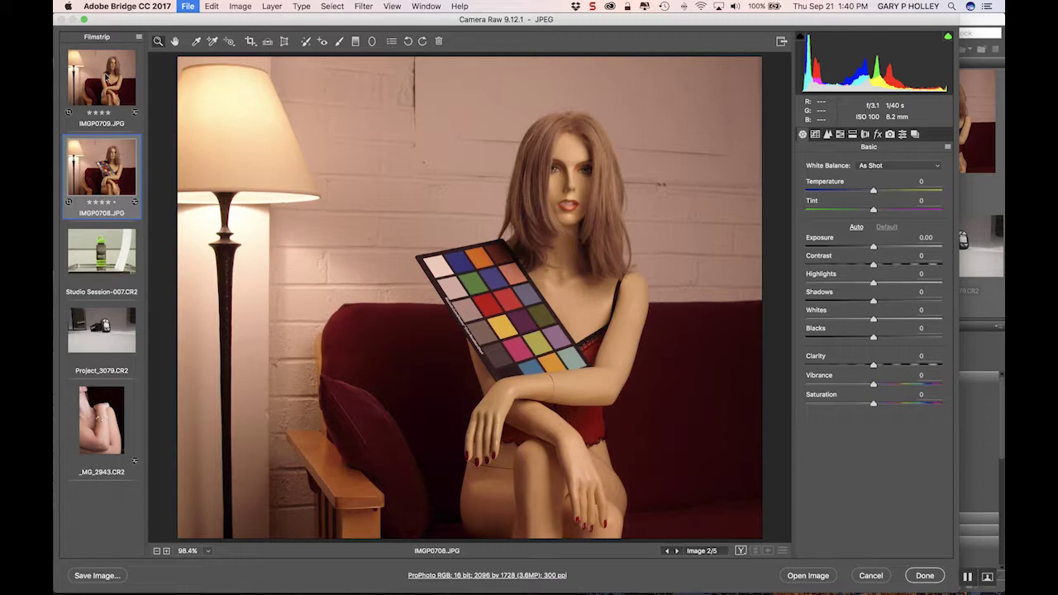
pyautogui.click(106, 76)
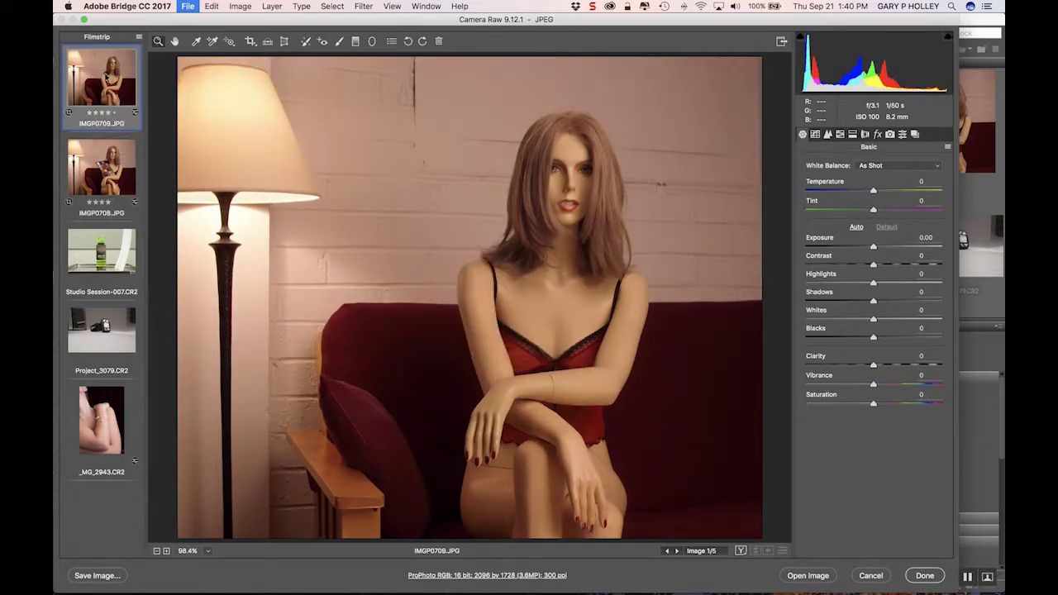
# - Set the white balance of IMGP0708.JPG with the White Balance tool by sampling the light grey patch beside the red one
pyautogui.click(110, 173)
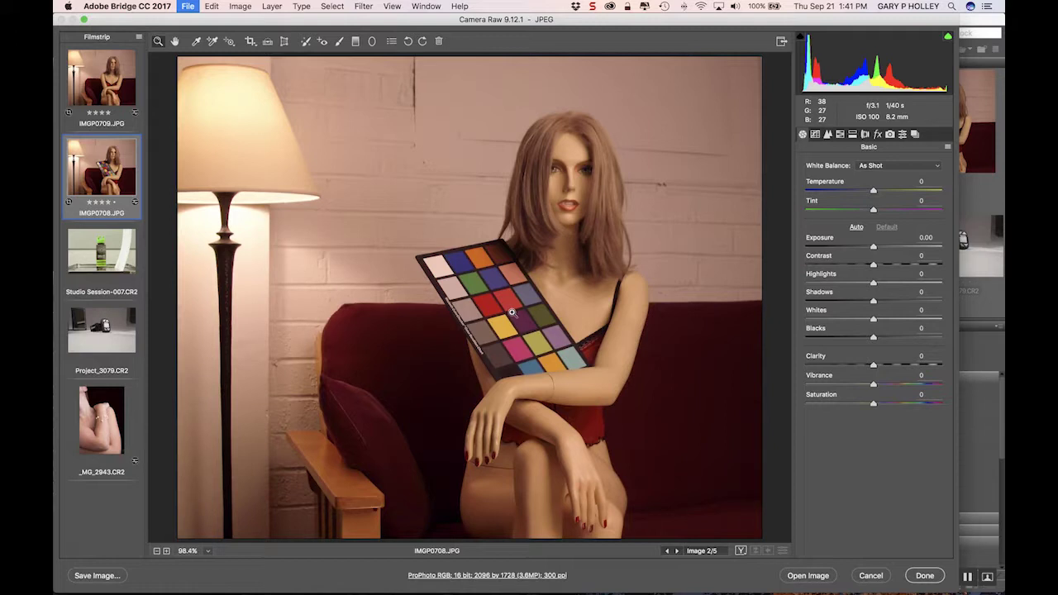
pyautogui.click(484, 311)
pyautogui.click(484, 311)
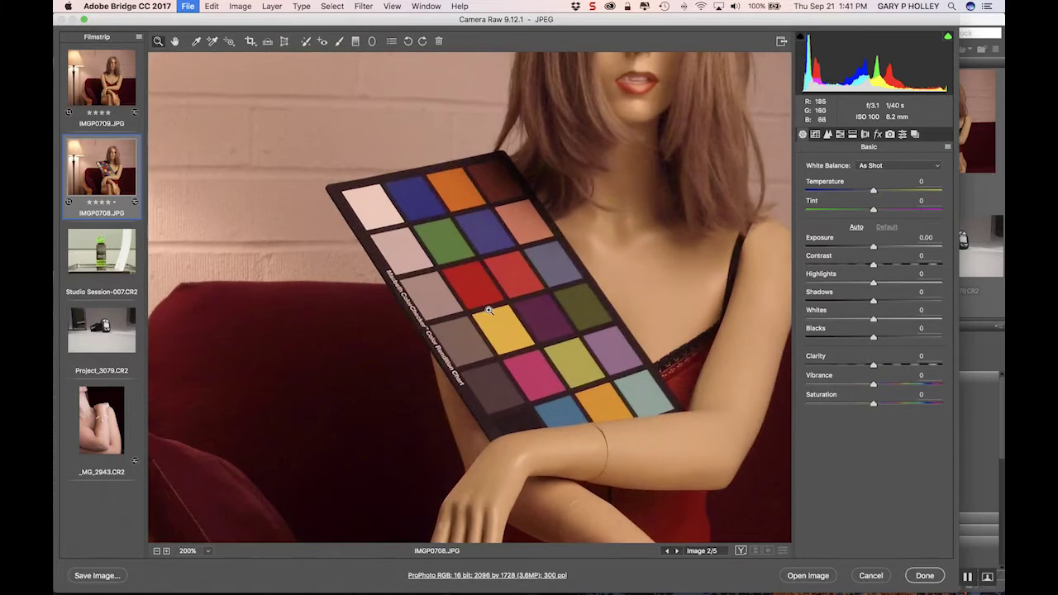
pyautogui.click(490, 310)
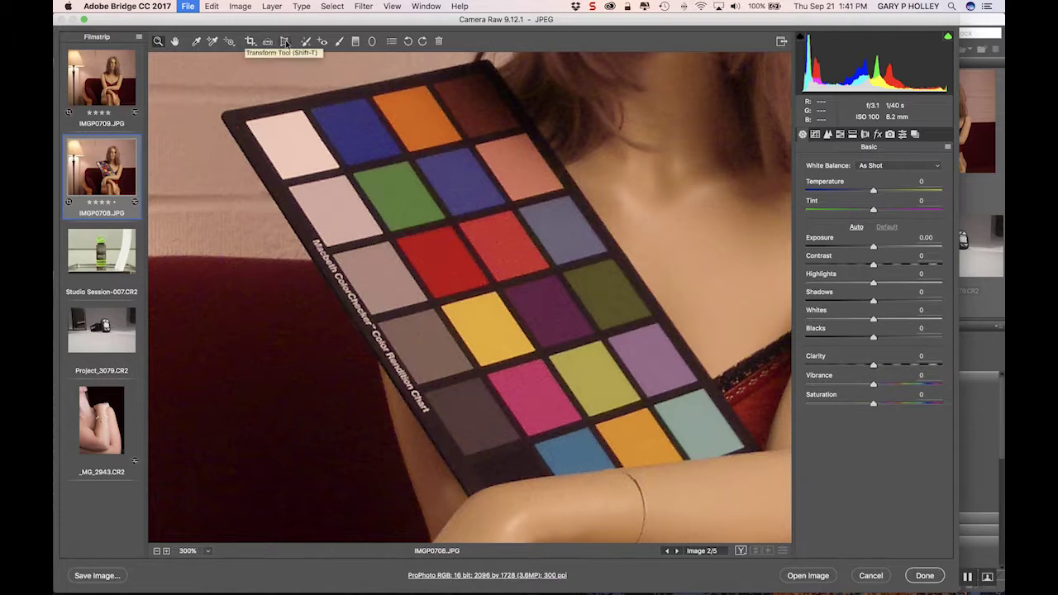
pyautogui.click(196, 42)
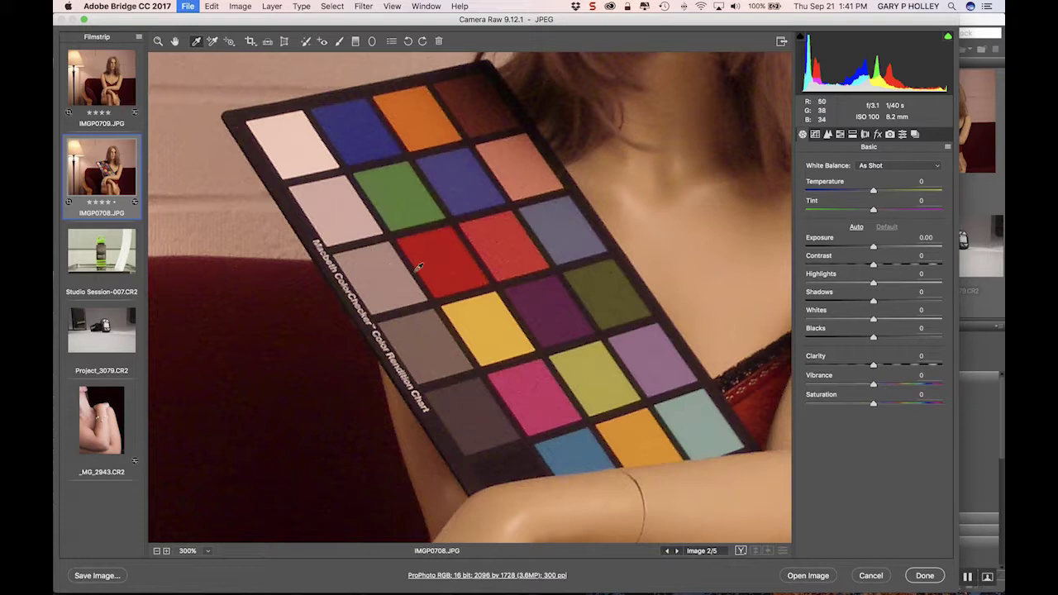
pyautogui.click(447, 260)
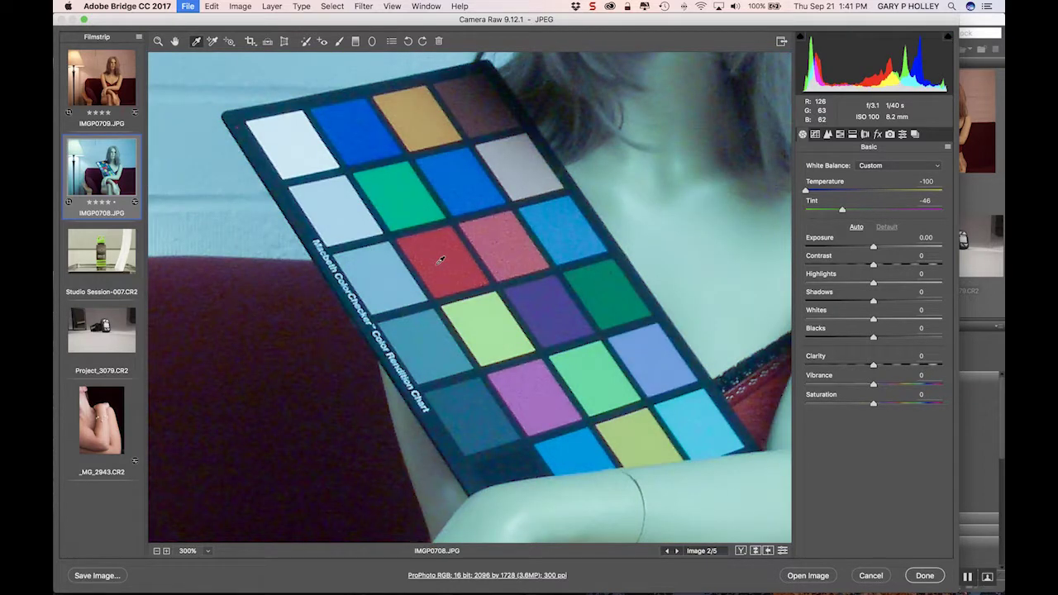
pyautogui.click(390, 278)
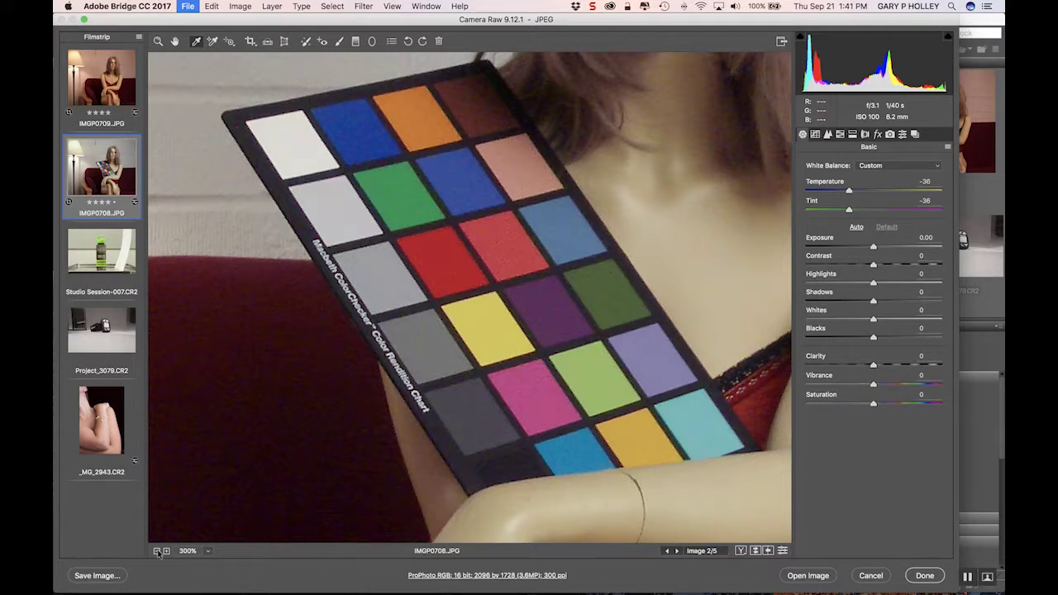
# - Compare the whole white-balanced IMGP0708.JPG with the uncorrected IMGP0709.JPG
pyautogui.click(155, 551)
pyautogui.click(156, 551)
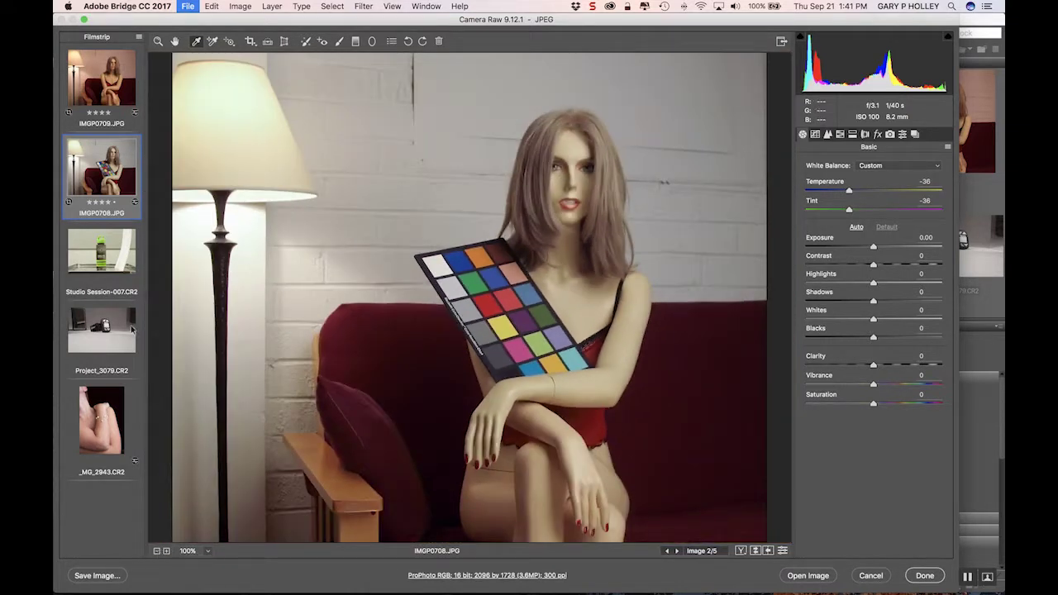
pyautogui.click(115, 78)
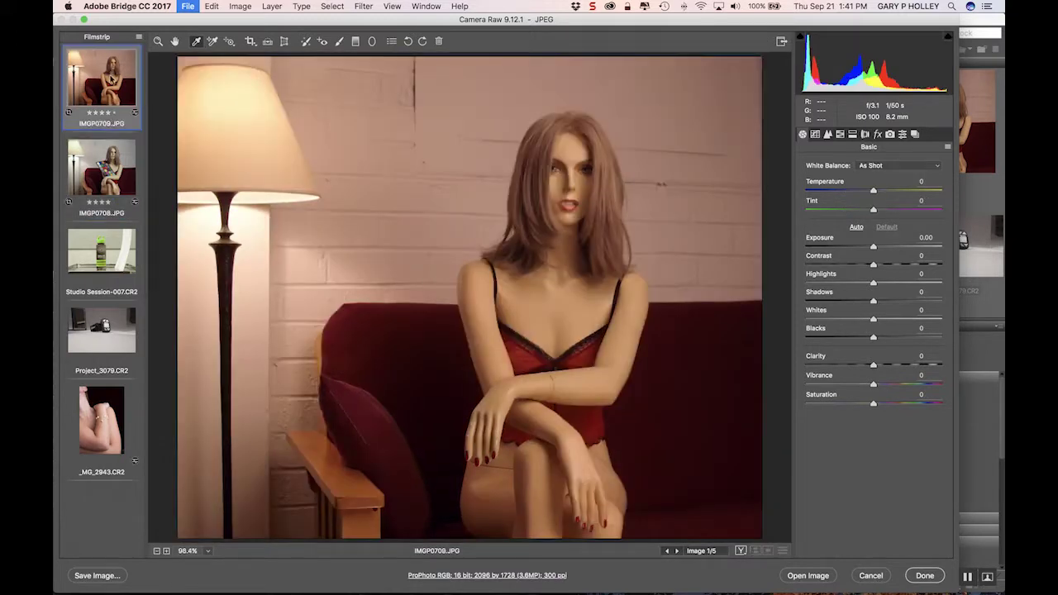
pyautogui.click(112, 179)
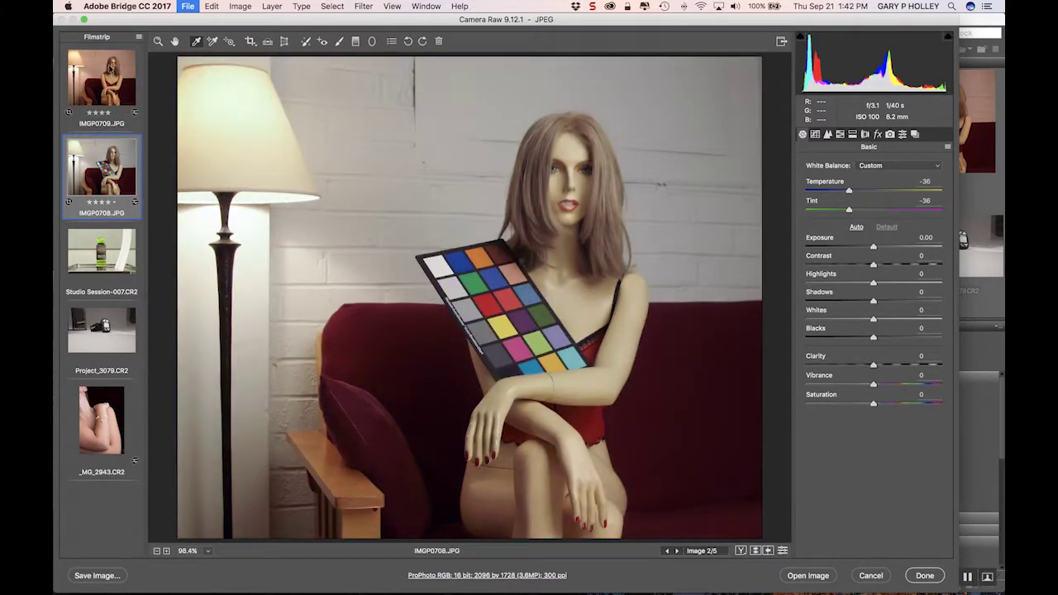
pyautogui.click(101, 63)
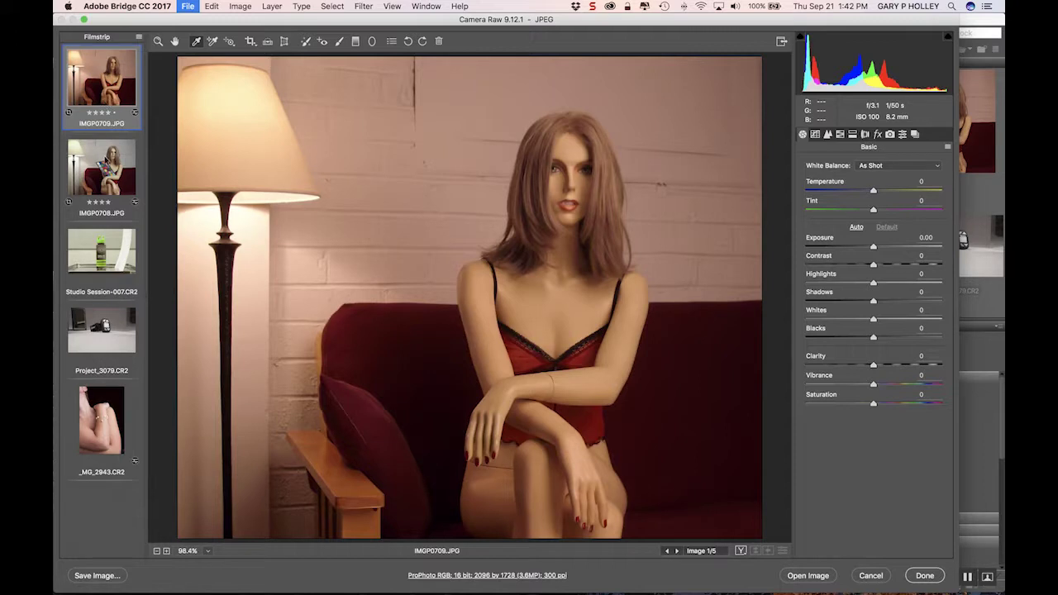
pyautogui.click(108, 169)
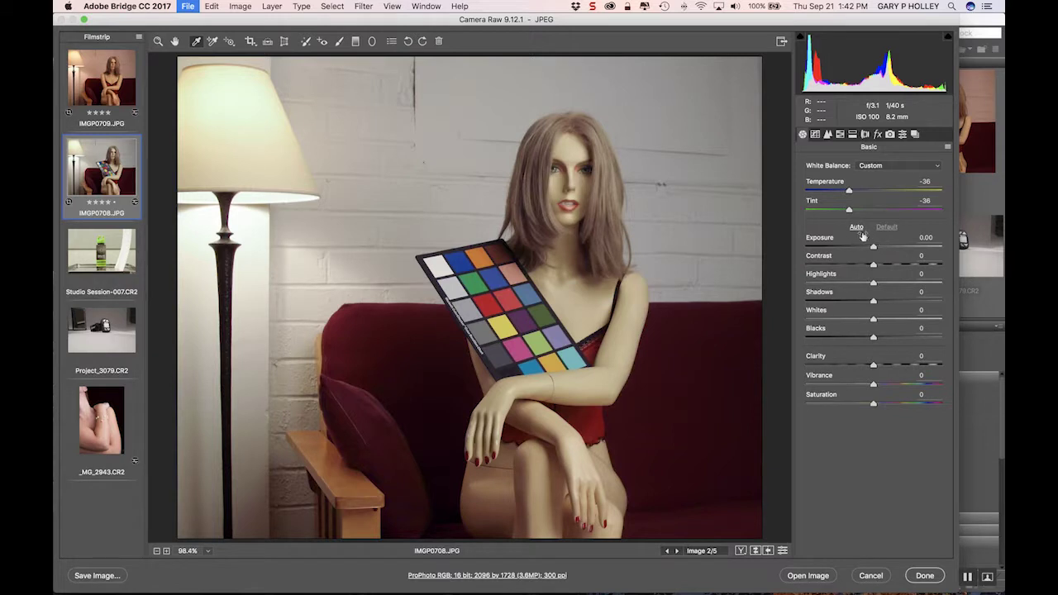
# - Try the automatic tone adjustment on IMGP0708.JPG, and restore the default tone values
pyautogui.click(858, 229)
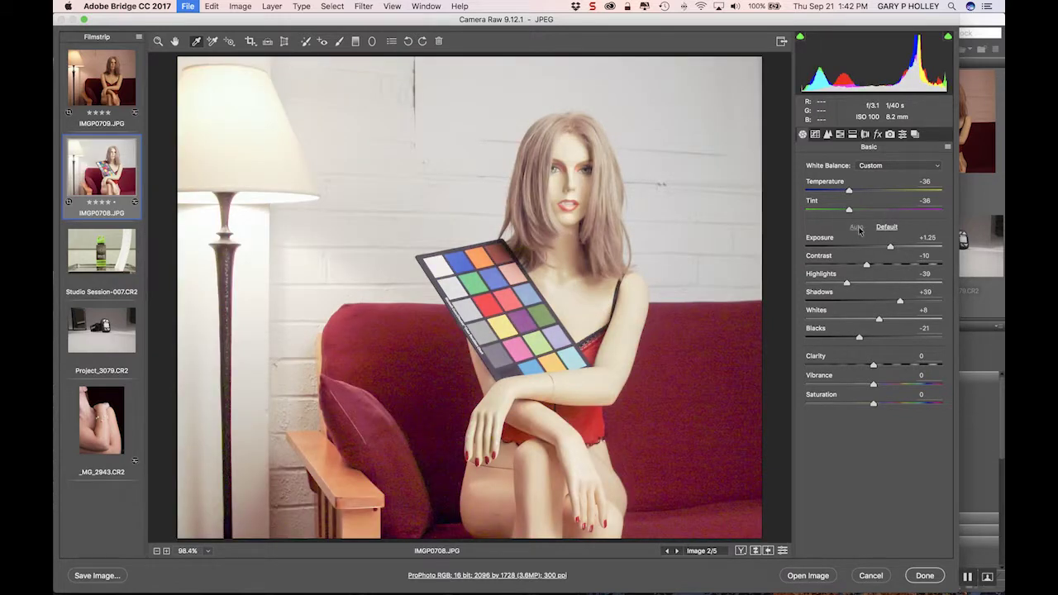
pyautogui.click(887, 227)
pyautogui.moveTo(870, 243)
pyautogui.mouseDown()
pyautogui.moveTo(881, 246)
pyautogui.moveTo(870, 246)
pyautogui.mouseUp()
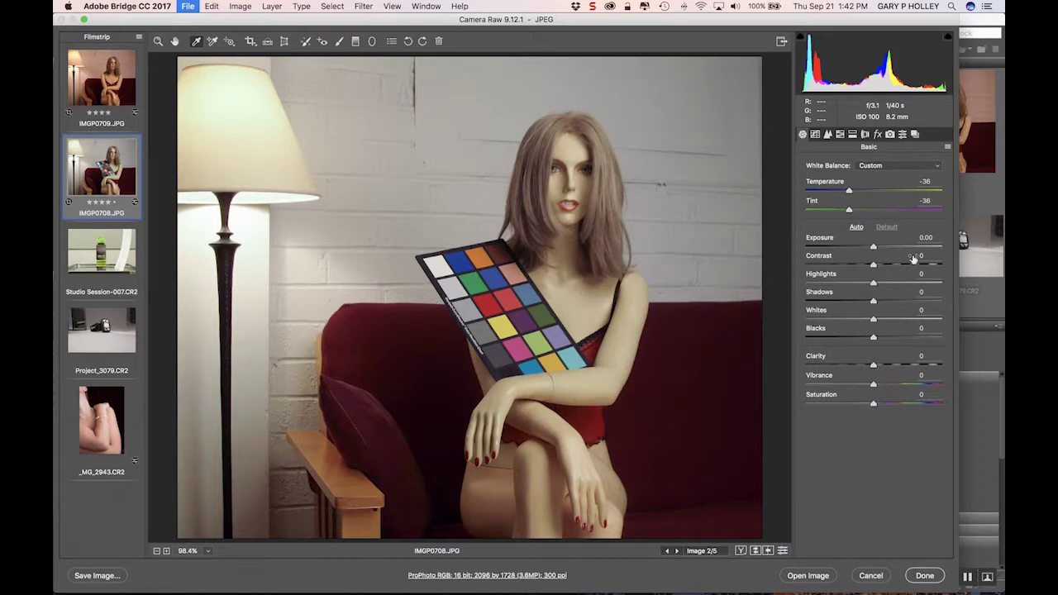
# - Set IMGP0708.JPG to Exposure +0.45, Highlights -30, Shadows +28, Clarity +12 and Vibrance +17
pyautogui.moveTo(875, 245); pyautogui.dragTo(880, 253)
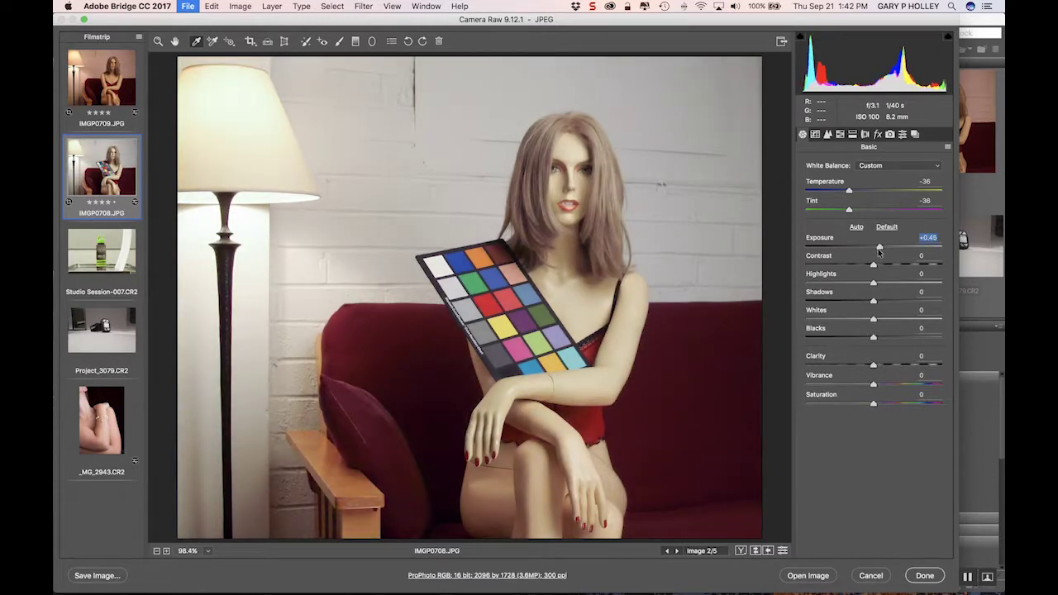
pyautogui.moveTo(874, 285); pyautogui.dragTo(893, 302)
pyautogui.click(875, 302)
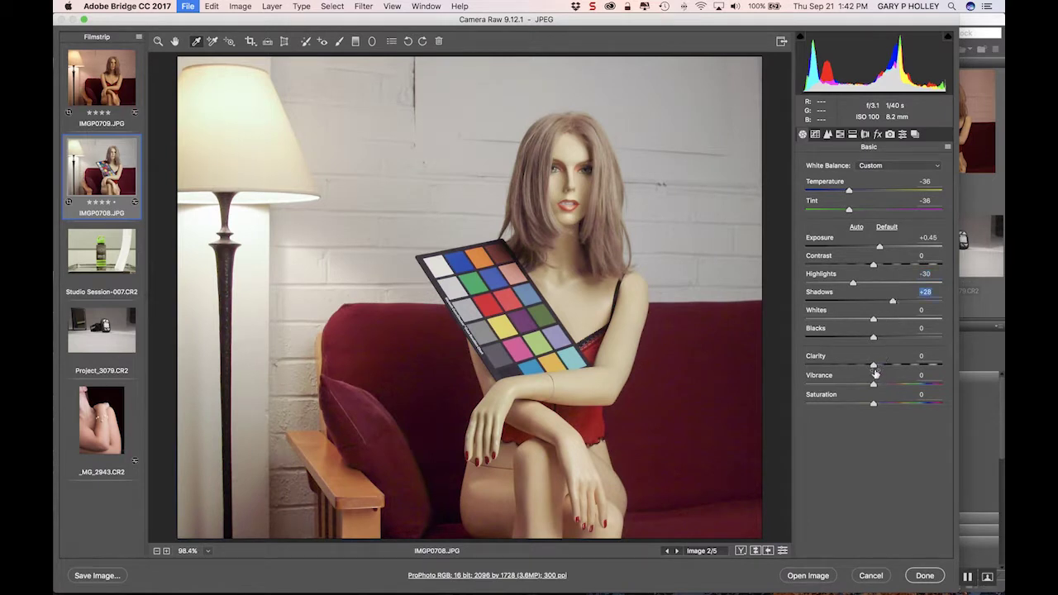
pyautogui.moveTo(875, 366); pyautogui.dragTo(885, 386)
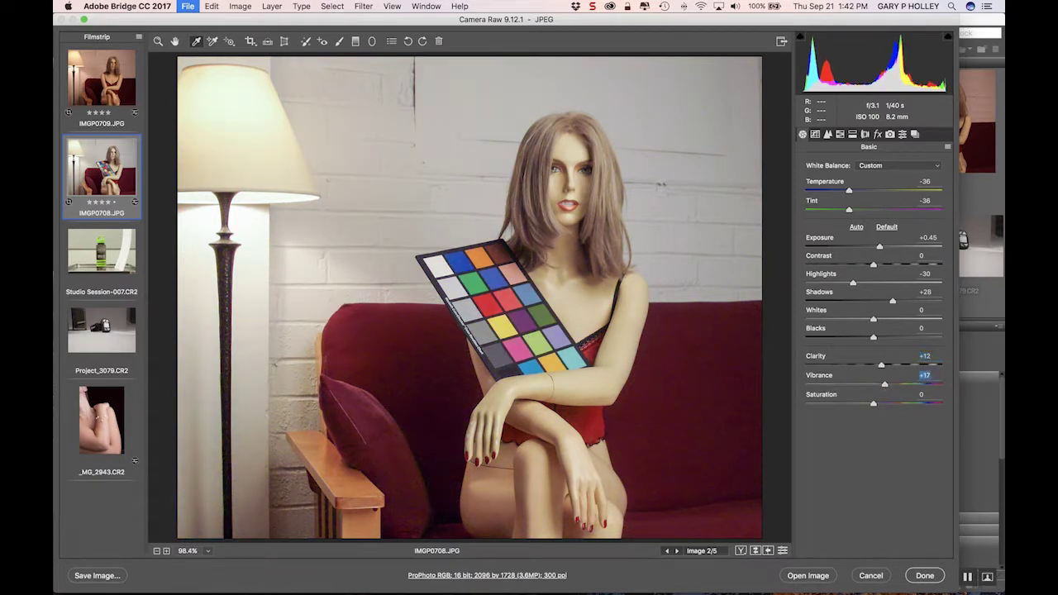
# - Compare the tone-adjusted IMGP0708.JPG with the unedited IMGP0709.JPG, ending on the adjusted image
pyautogui.click(90, 183)
pyautogui.click(103, 74)
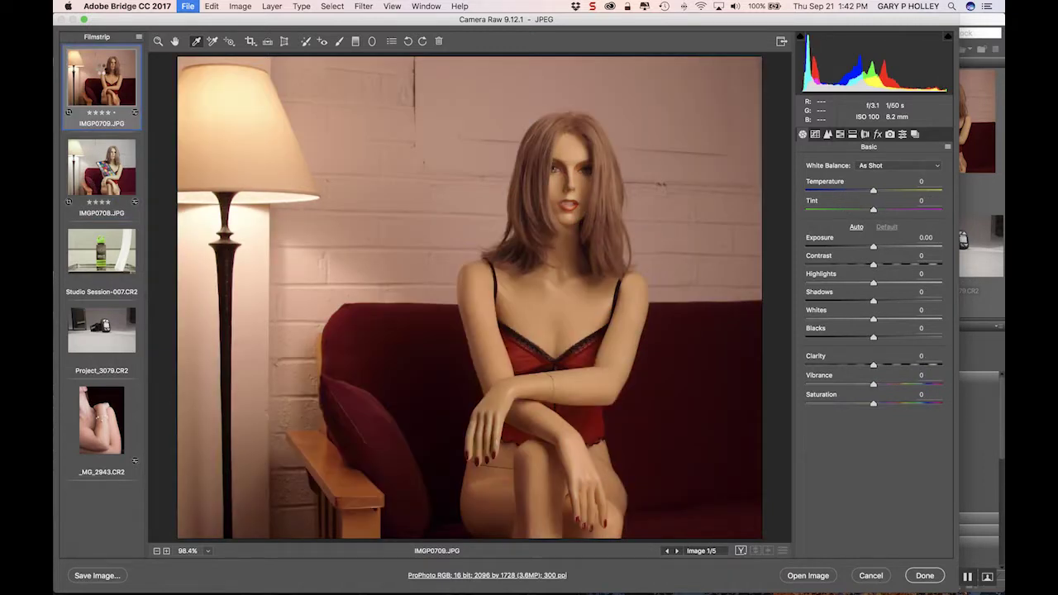
pyautogui.click(111, 160)
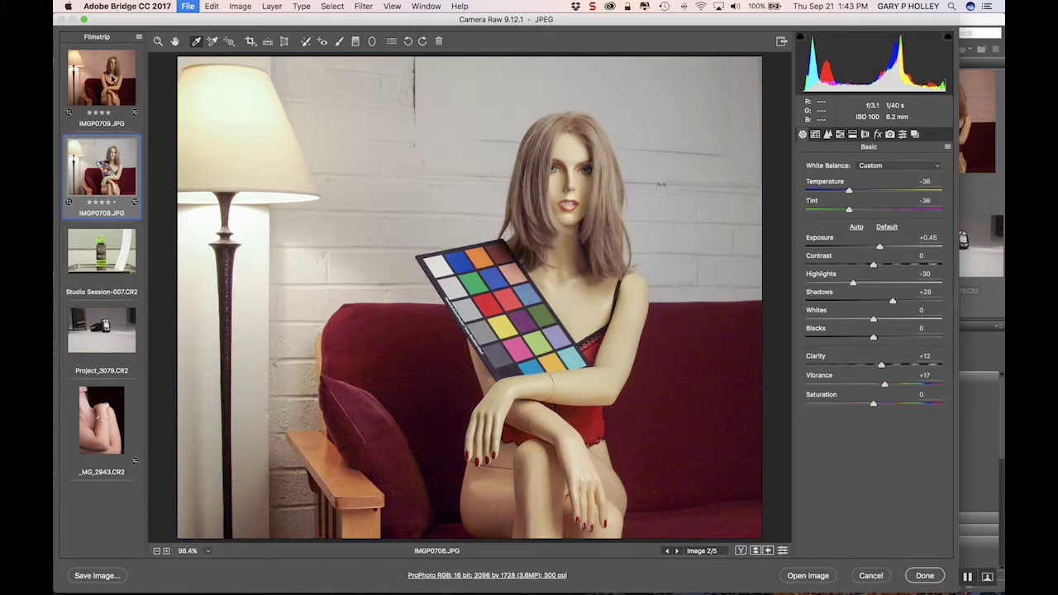
# - Synchronize all settings, using the Everything subset, from IMGP0708.JPG to IMGP0709.JPG
pyautogui.keyDown('shift'); pyautogui.click(112, 80); pyautogui.keyUp('shift')
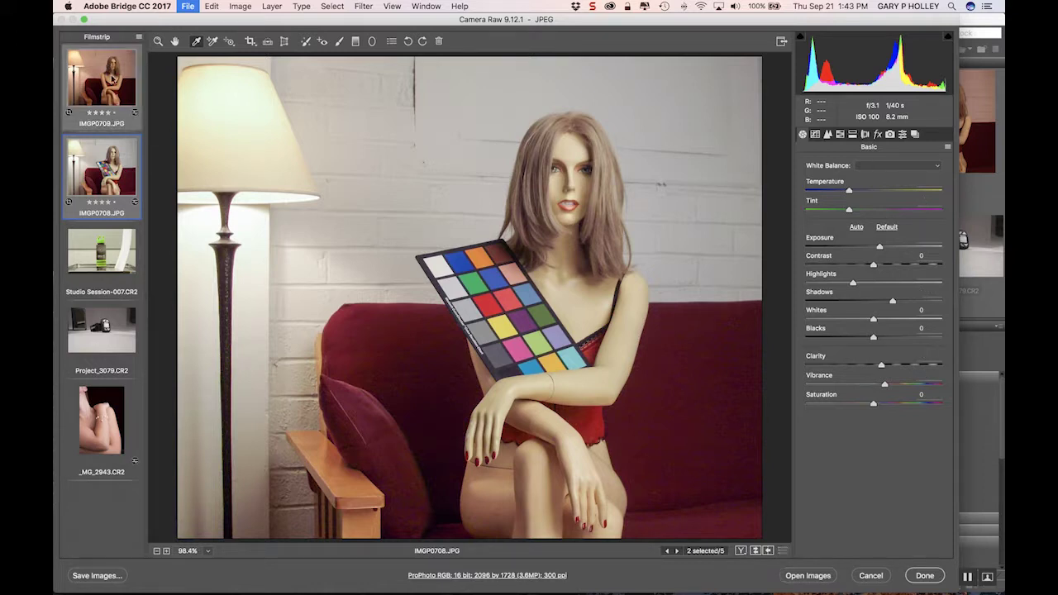
pyautogui.click(139, 38)
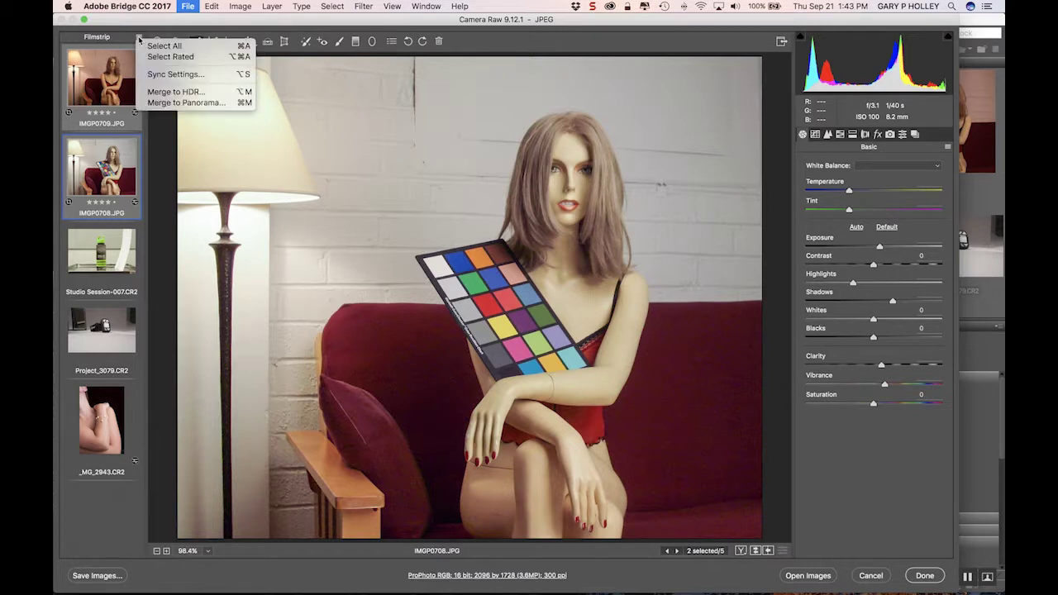
pyautogui.click(220, 75)
pyautogui.moveTo(541, 83); pyautogui.dragTo(310, 75)
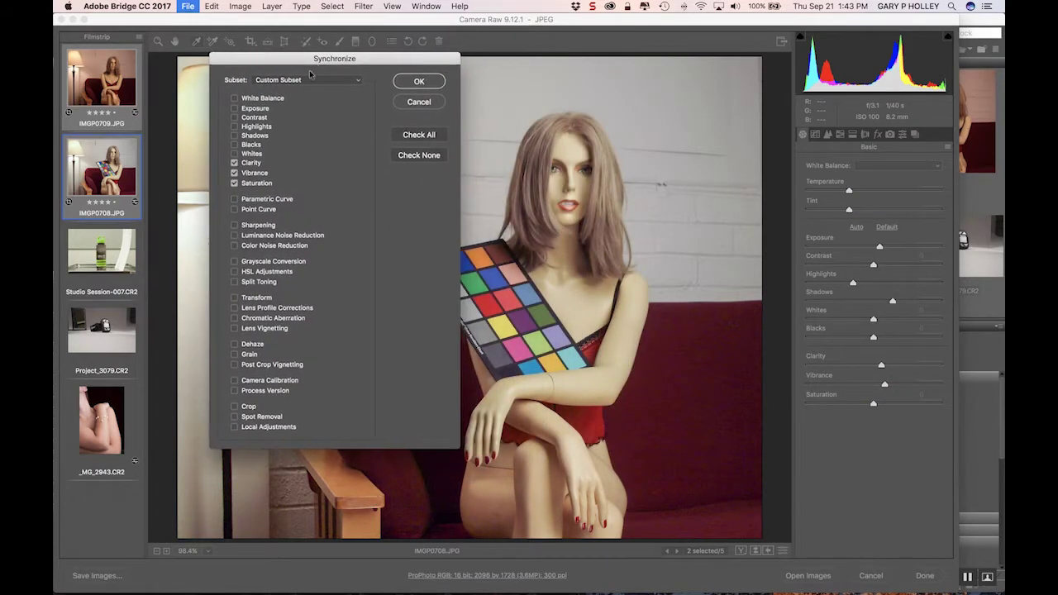
pyautogui.click(428, 141)
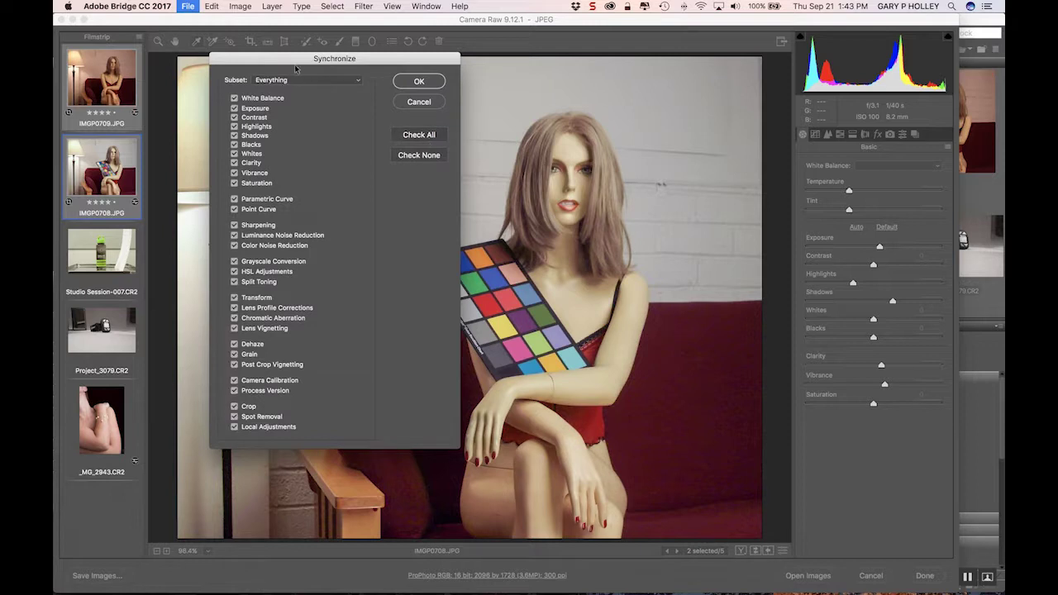
pyautogui.click(420, 155)
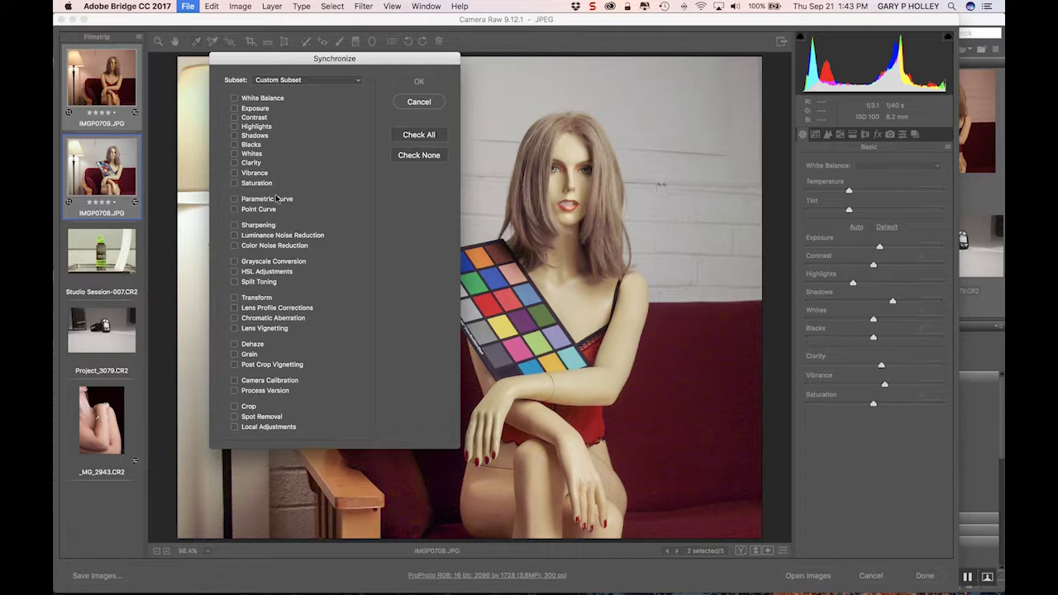
pyautogui.click(411, 137)
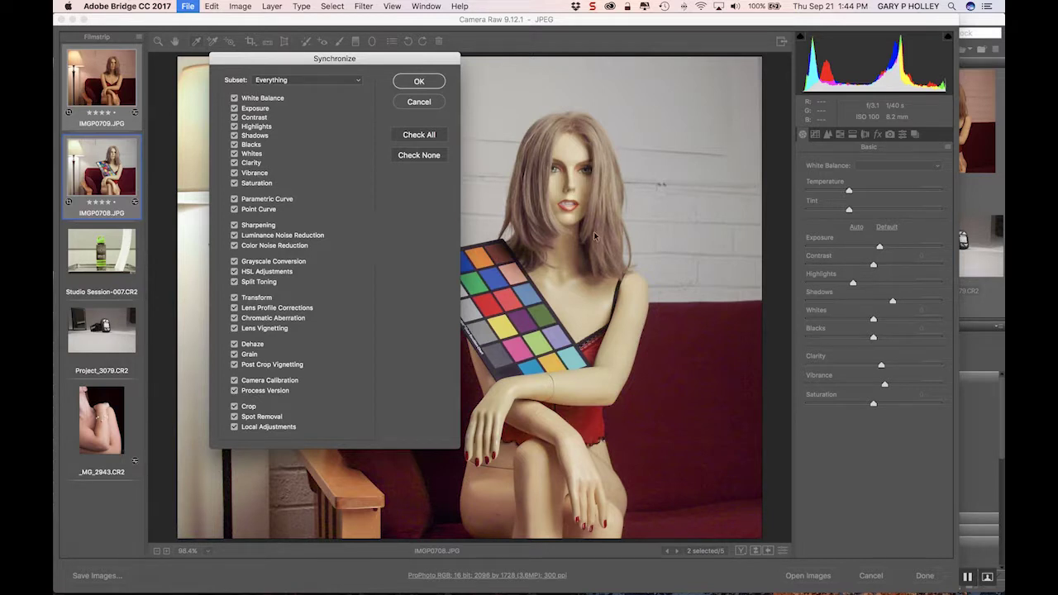
pyautogui.click(421, 82)
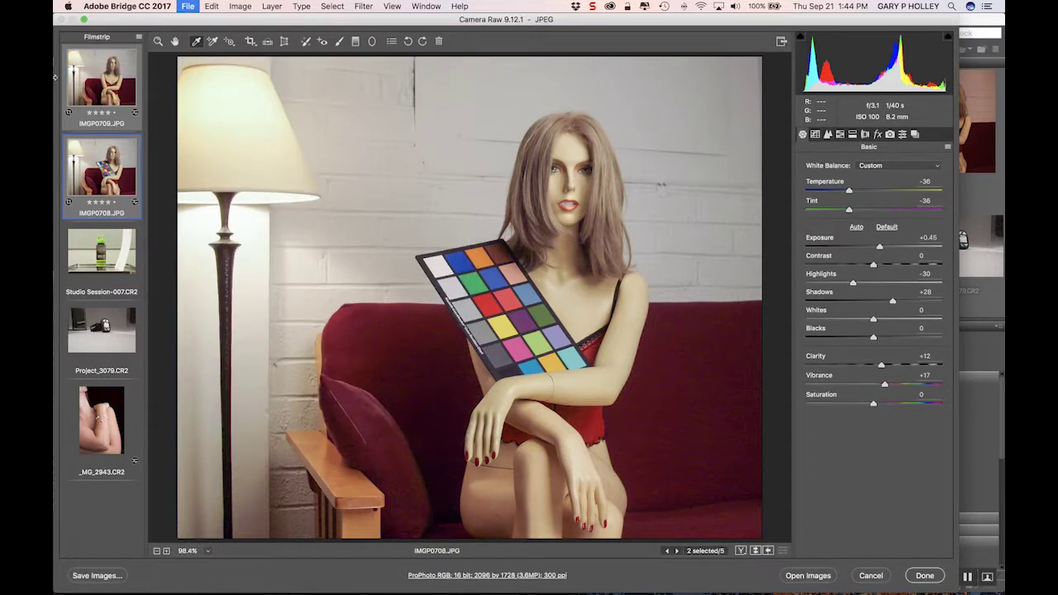
# - Compare the corrected IMGP0708.JPG and IMGP0709.JPG for matching colour and tone, ending on IMGP0709.JPG
pyautogui.click(117, 184)
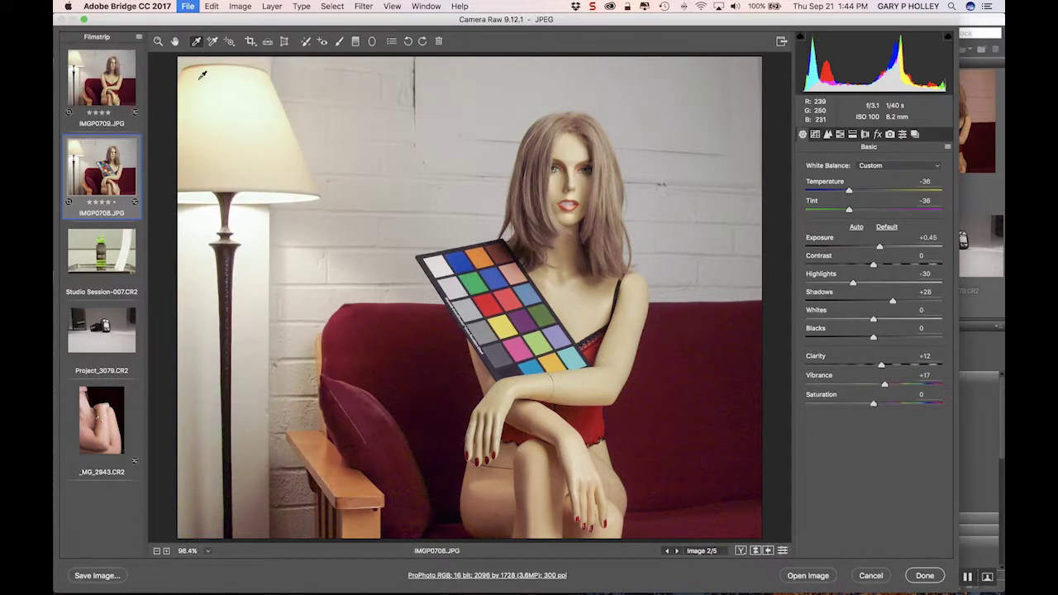
pyautogui.click(93, 83)
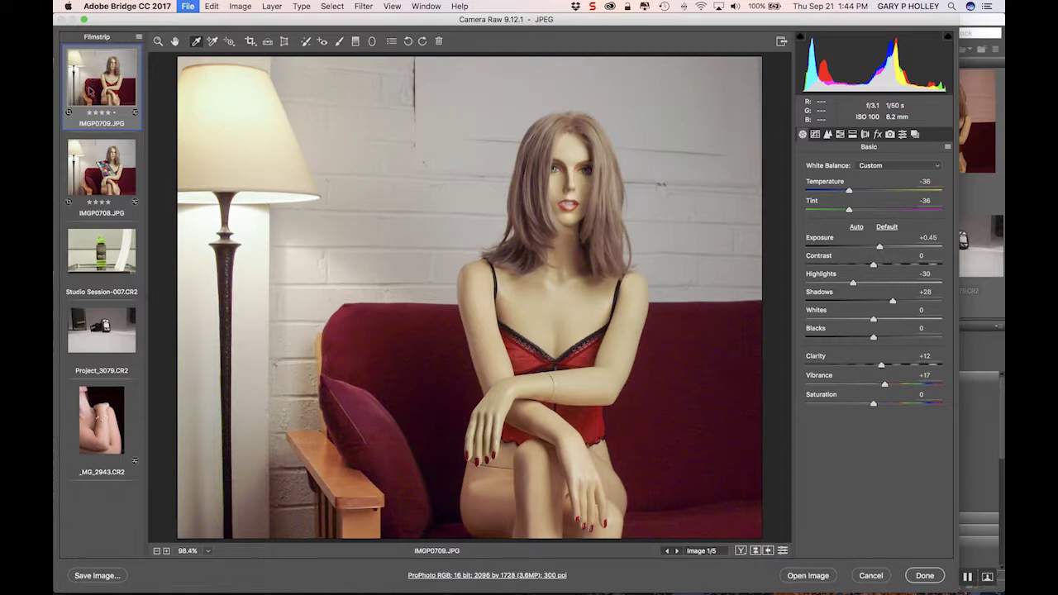
pyautogui.click(97, 183)
pyautogui.click(106, 78)
pyautogui.click(104, 168)
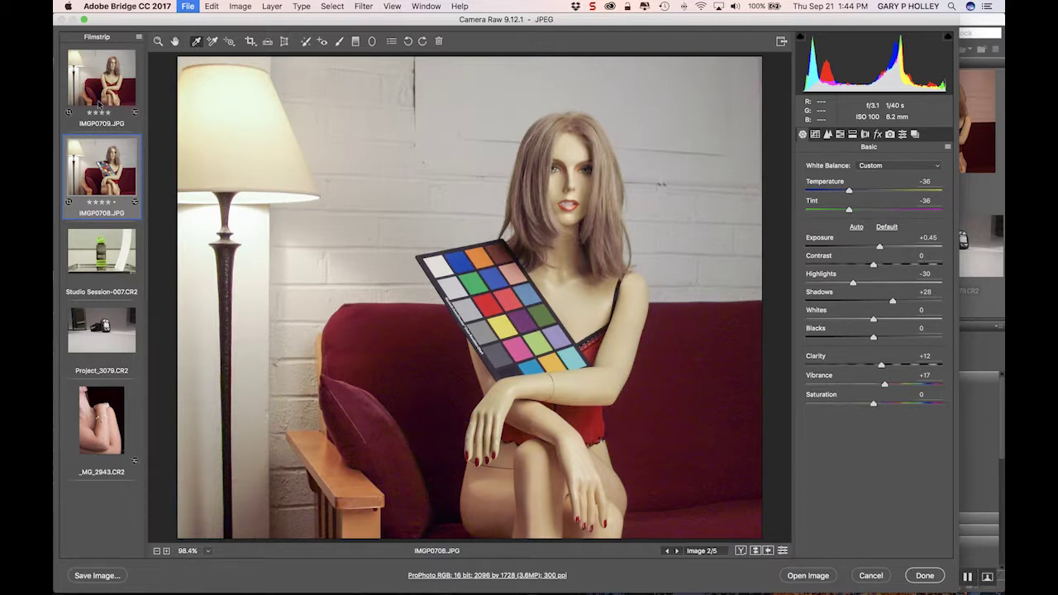
pyautogui.click(103, 75)
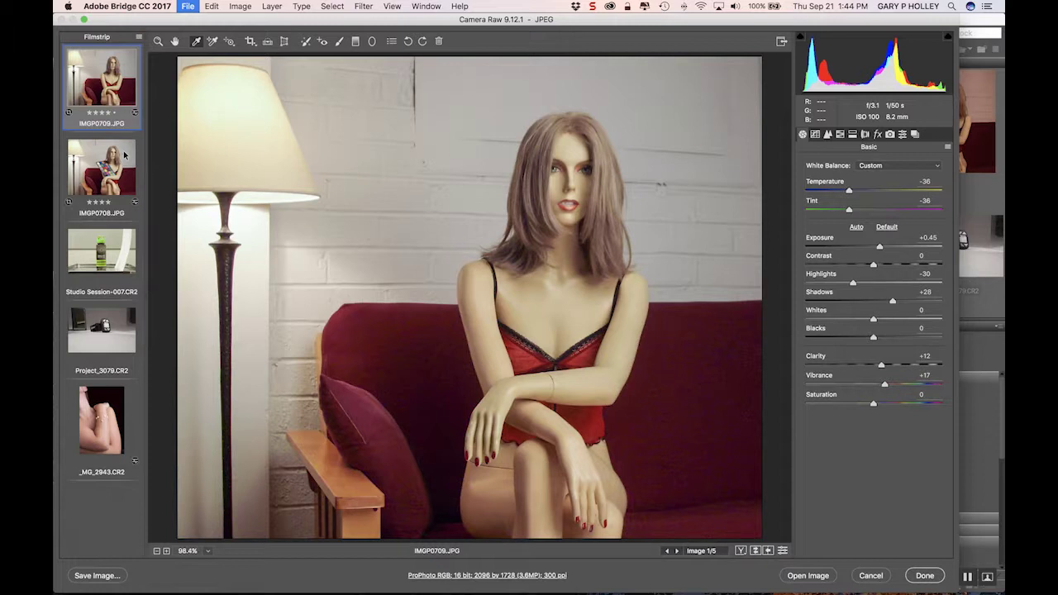
pyautogui.click(73, 197)
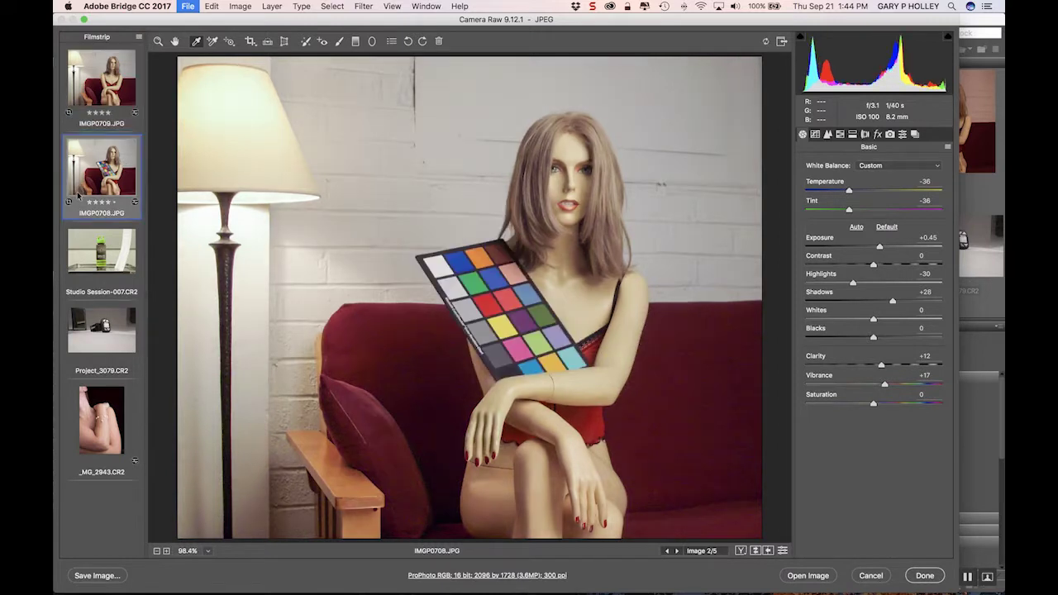
pyautogui.click(100, 79)
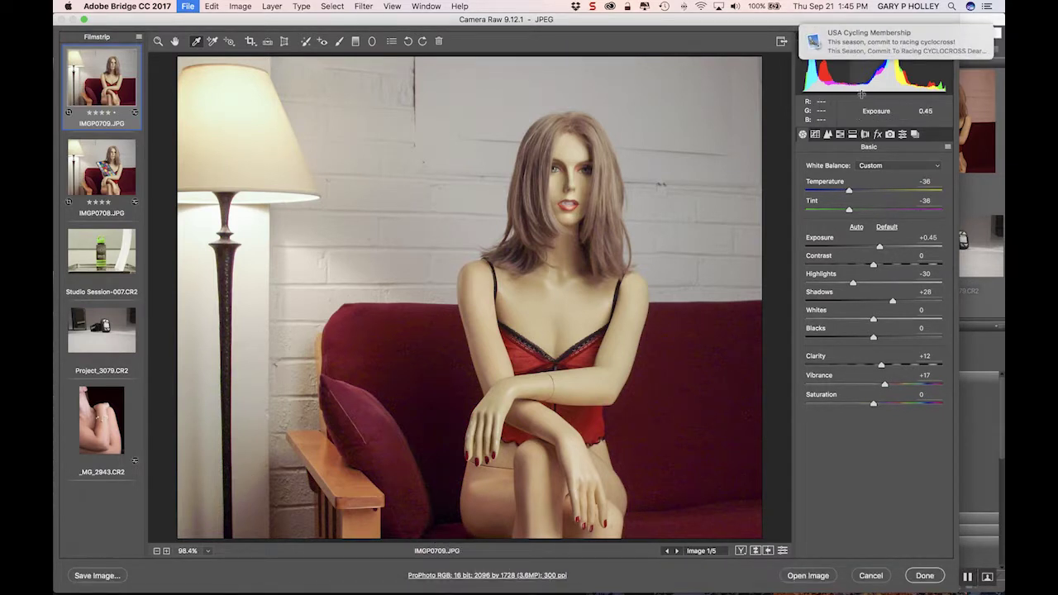
# - Review the colour space and bit depth choices in Workflow Options, and accept ProPhoto RGB with 16 Bits/Channel
pyautogui.click(545, 577)
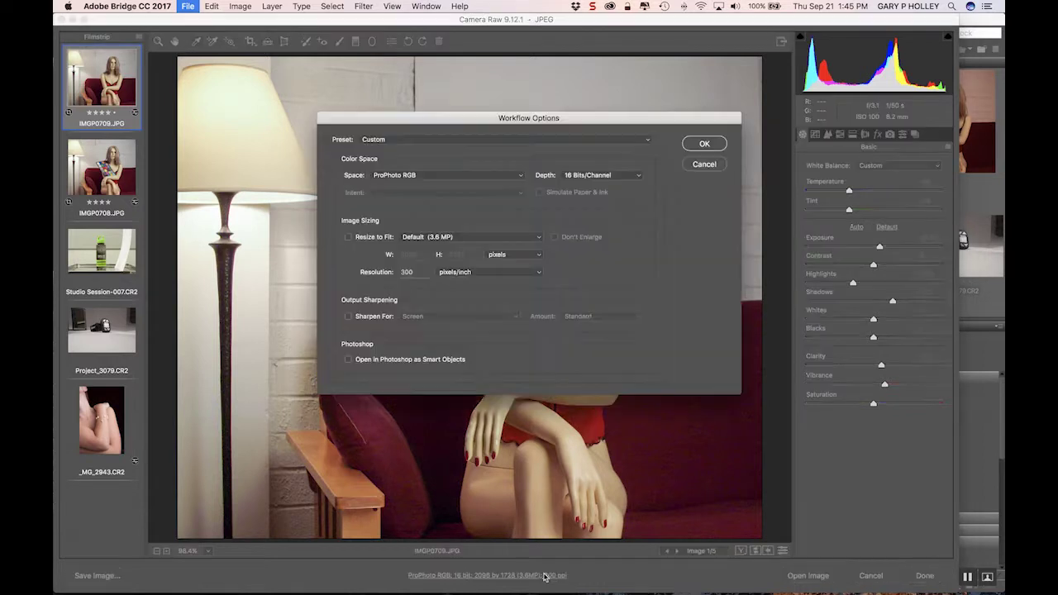
pyautogui.moveTo(494, 120); pyautogui.dragTo(430, 113)
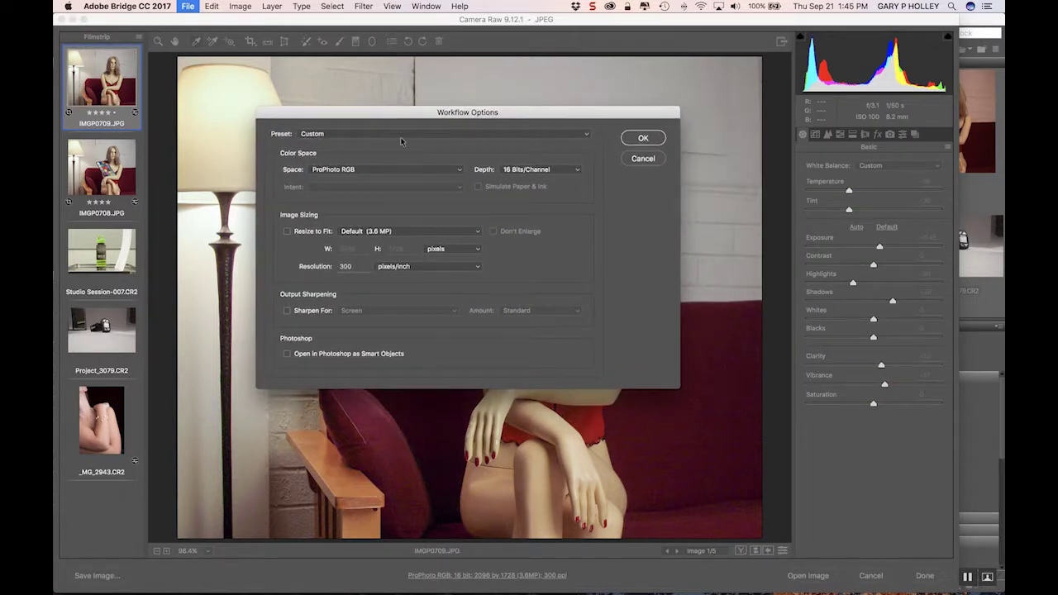
pyautogui.click(338, 175)
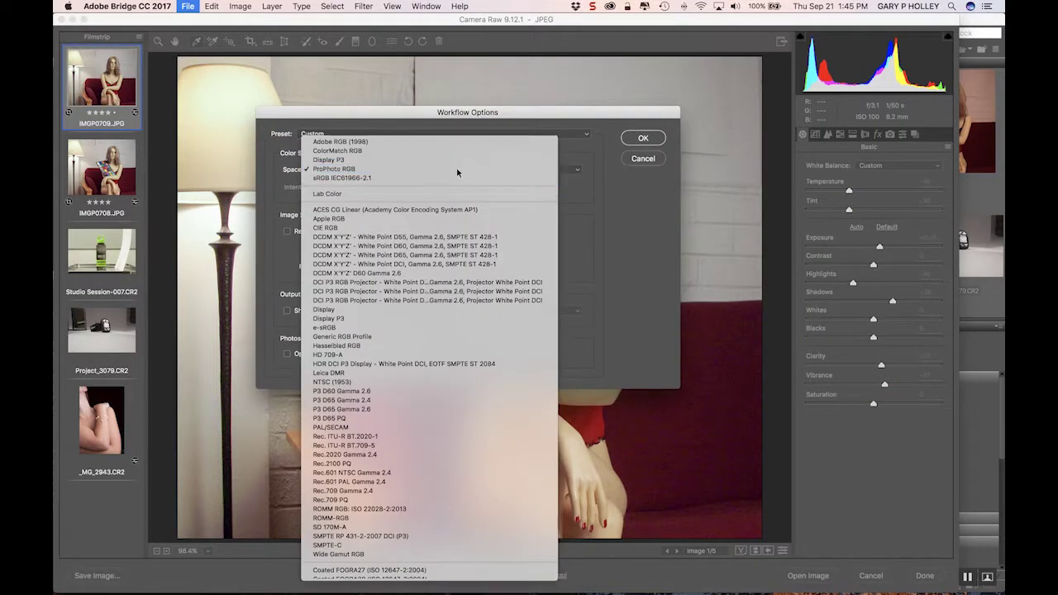
pyautogui.click(461, 170)
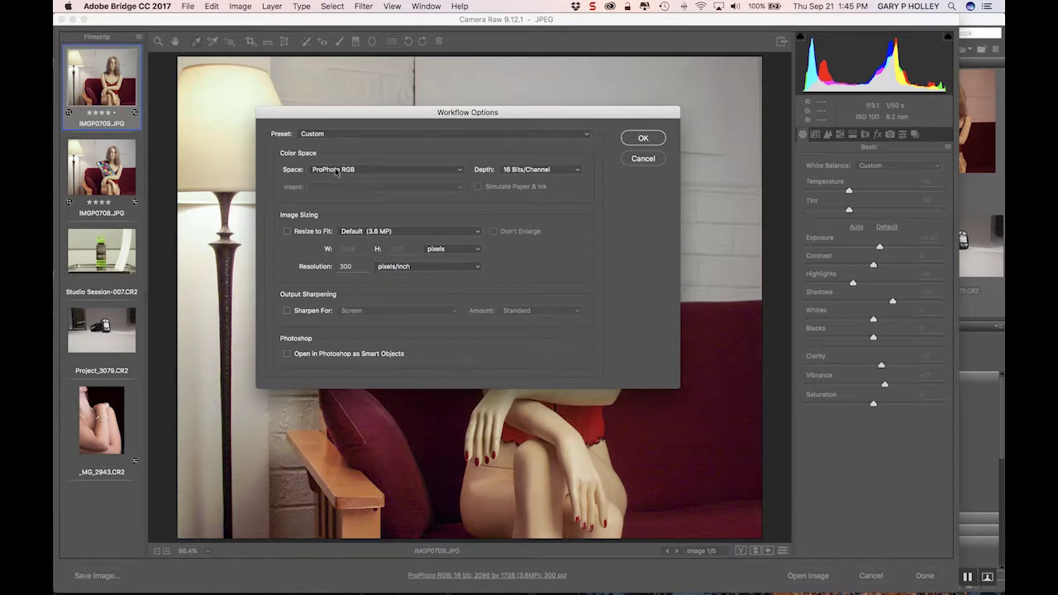
pyautogui.click(541, 169)
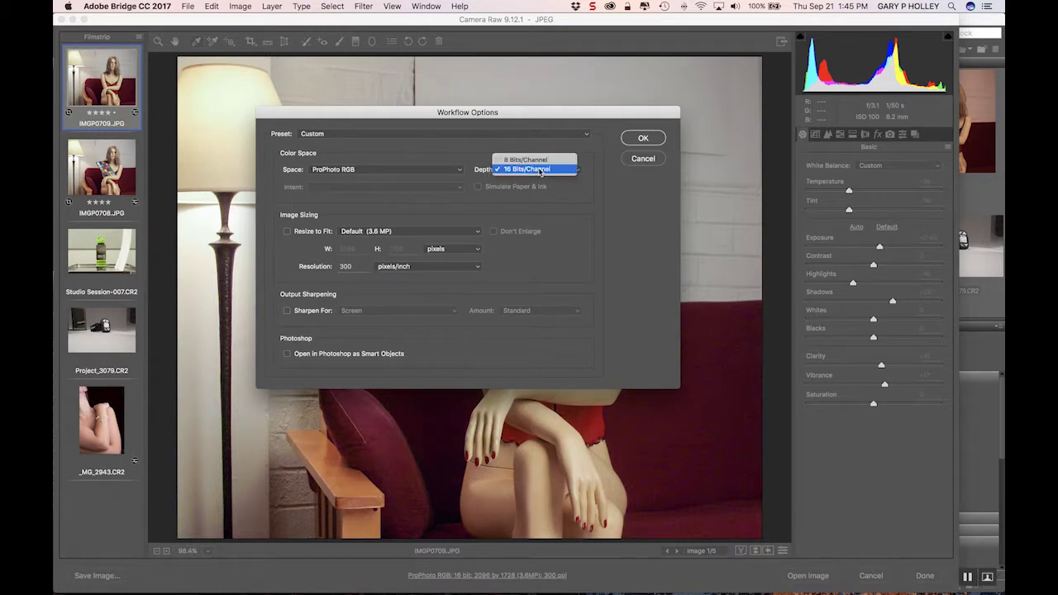
pyautogui.click(609, 172)
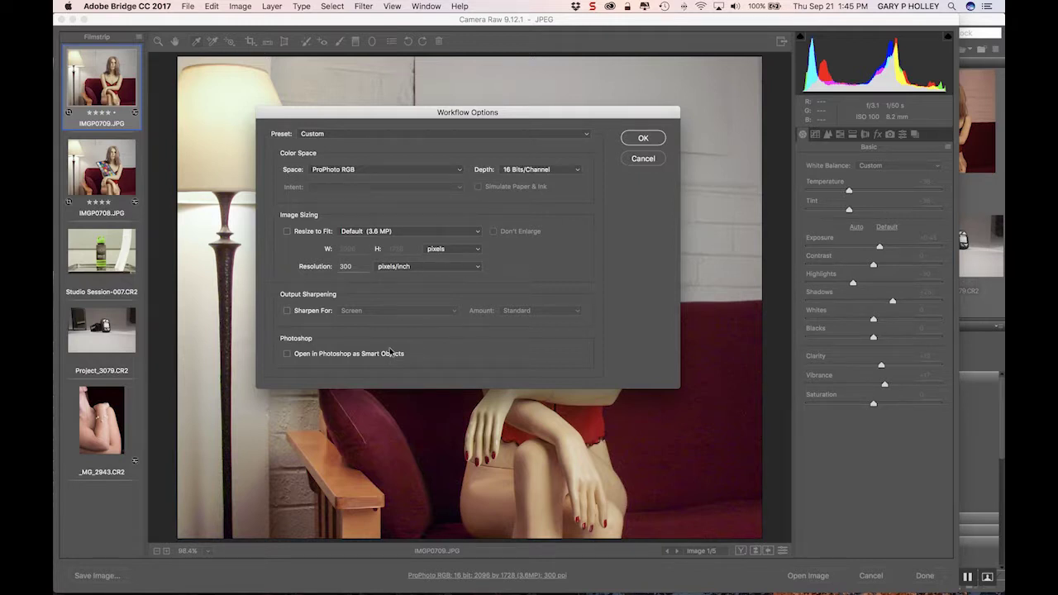
pyautogui.click(660, 139)
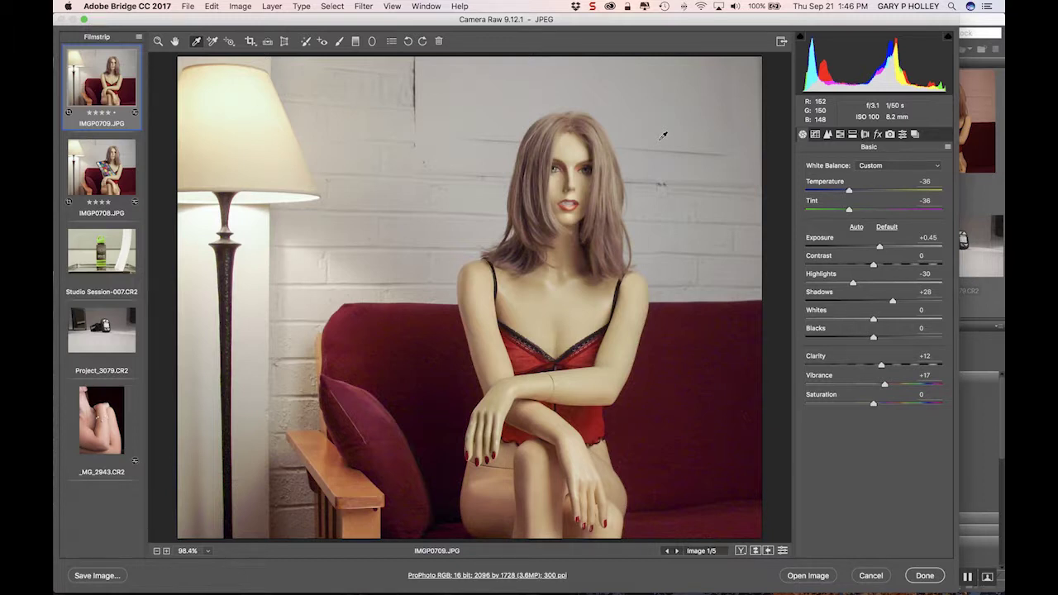
# - Apply the automatic tone adjustment to _MG_2943.CR2 and save the Camera Raw edits, returning to Bridge
pyautogui.click(93, 247)
pyautogui.click(121, 341)
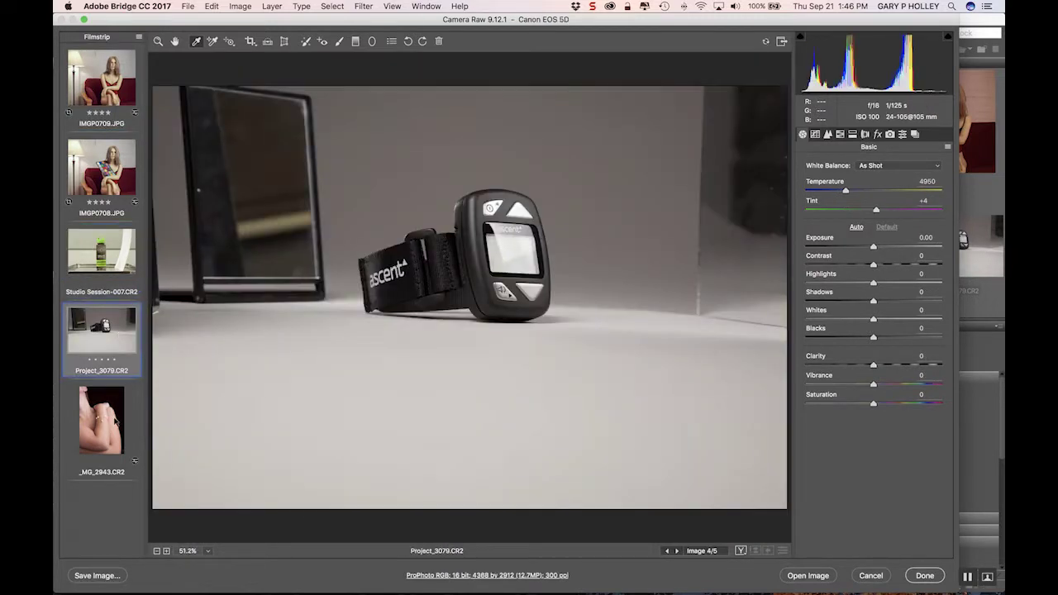
pyautogui.click(115, 422)
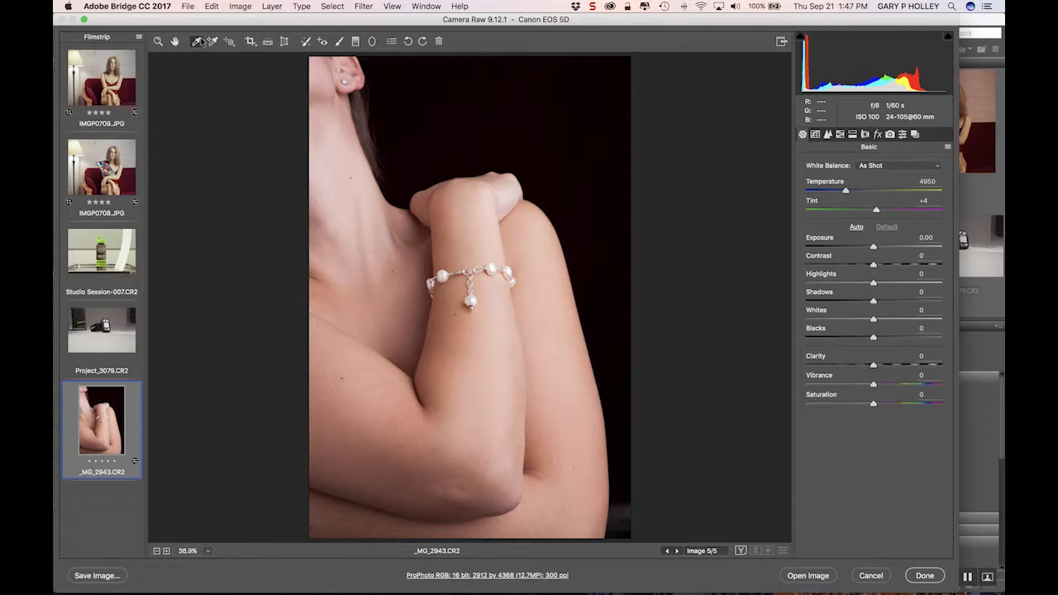
pyautogui.click(865, 229)
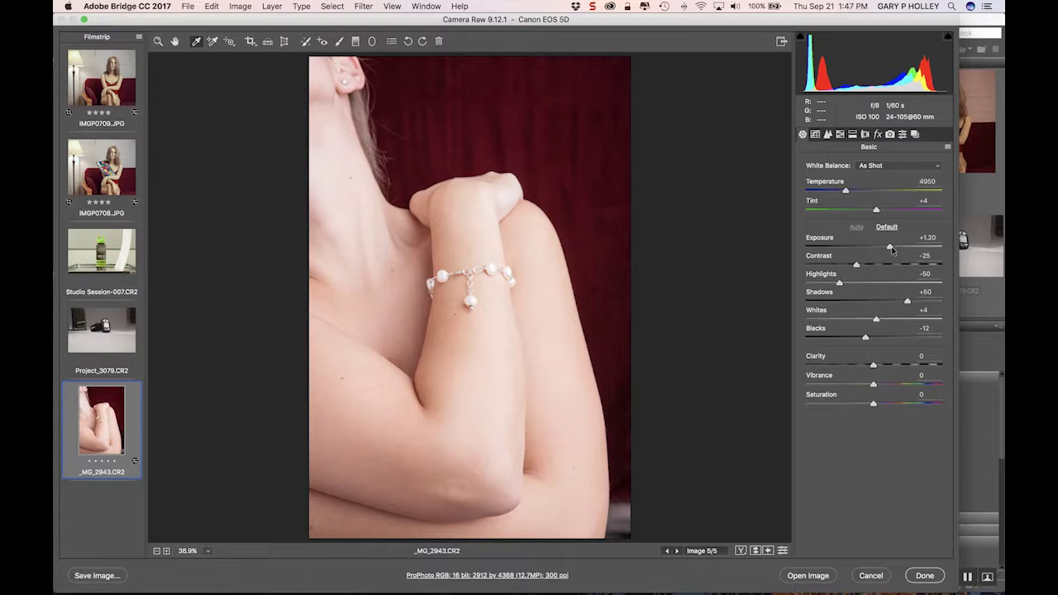
pyautogui.click(925, 576)
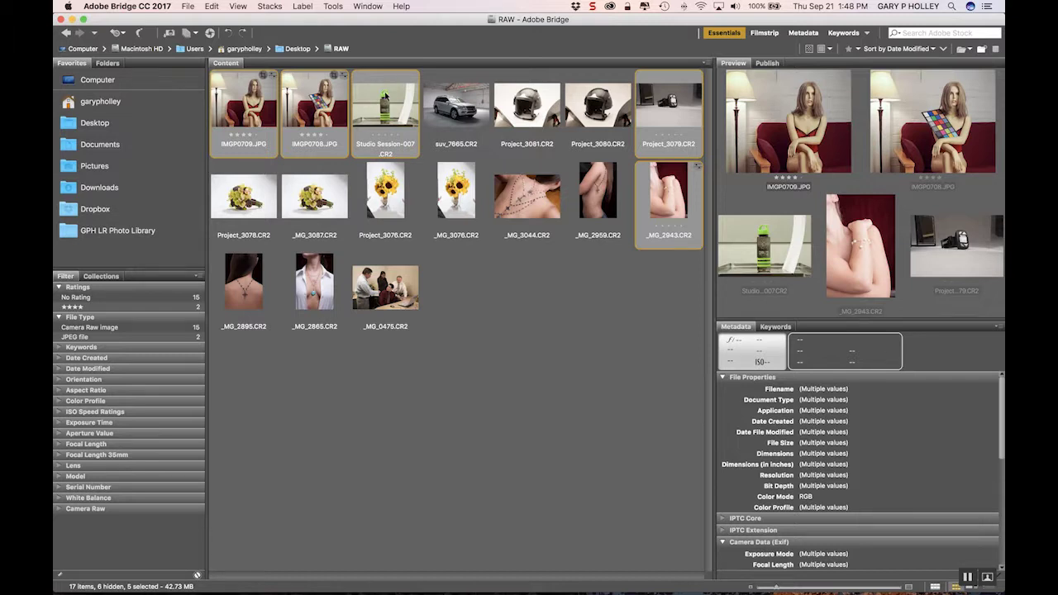
# - Reopen the five selected images from the RAW folder in Camera Raw
pyautogui.click(189, 6)
pyautogui.click(187, 6)
pyautogui.click(188, 6)
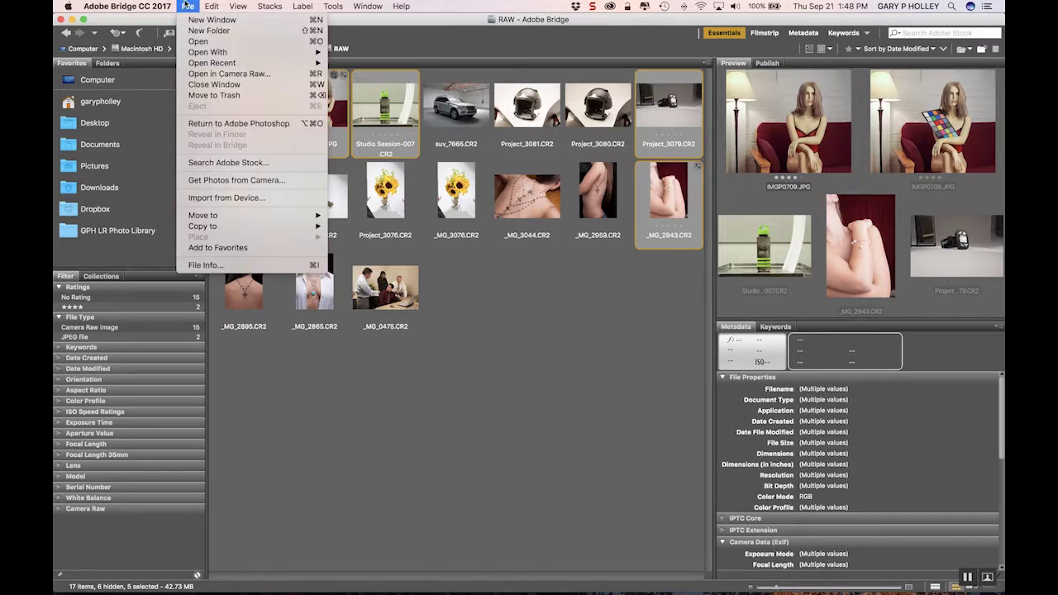
pyautogui.click(236, 74)
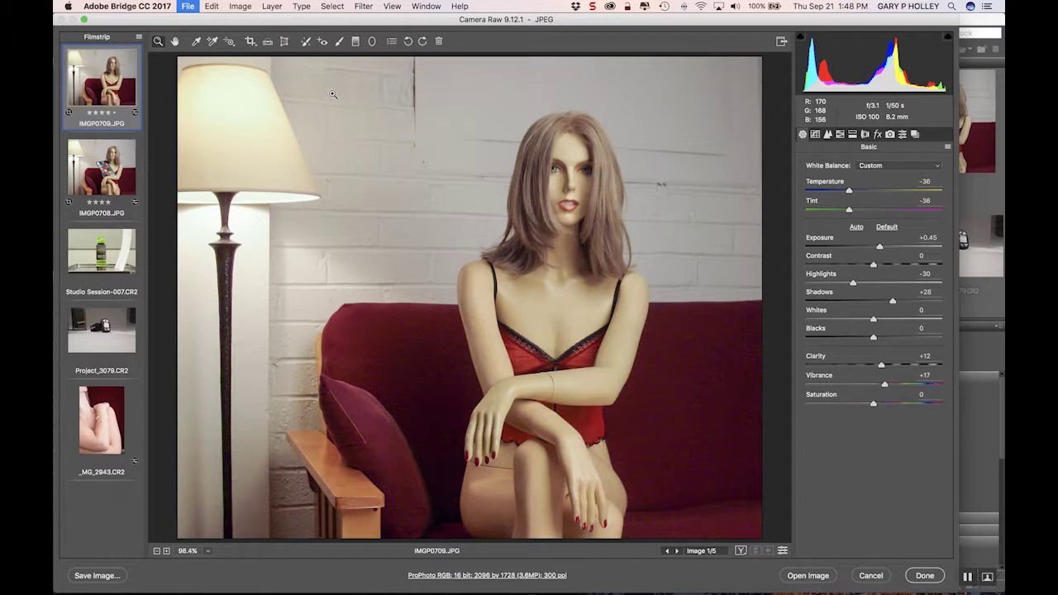
# - Switch to Finder to check the RAW folder for sidecar files, and return to Camera Raw
pyautogui.press('super+Tab')
pyautogui.press('super+Tab')
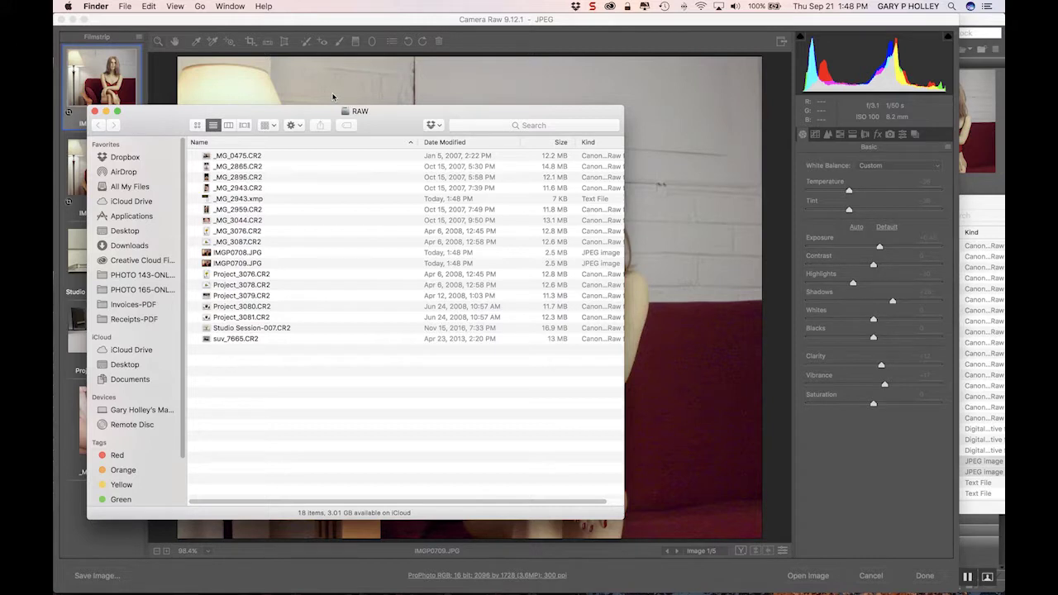
pyautogui.click(333, 96)
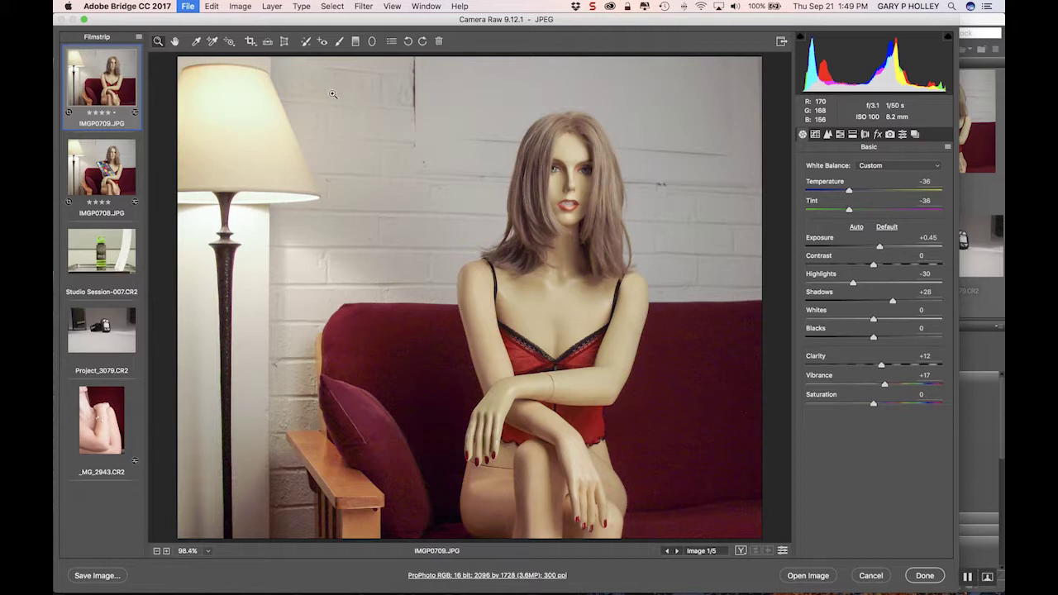
# - Activate Spot Removal on _MG_2943.CR2 and examine the skin of the neck, arm and elbow for blemishes at 100% zoom
pyautogui.click(306, 43)
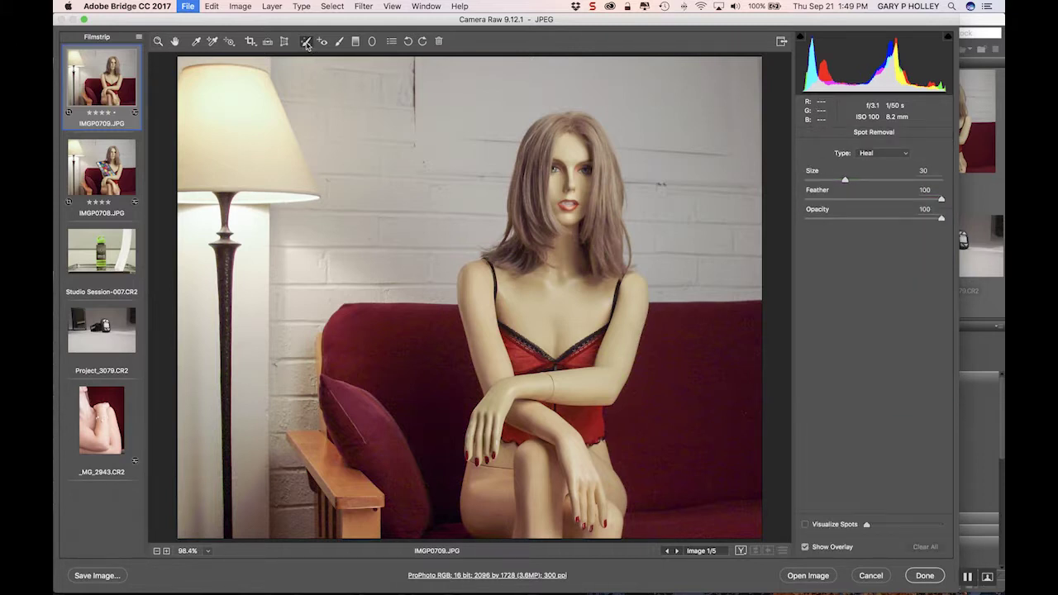
pyautogui.click(98, 411)
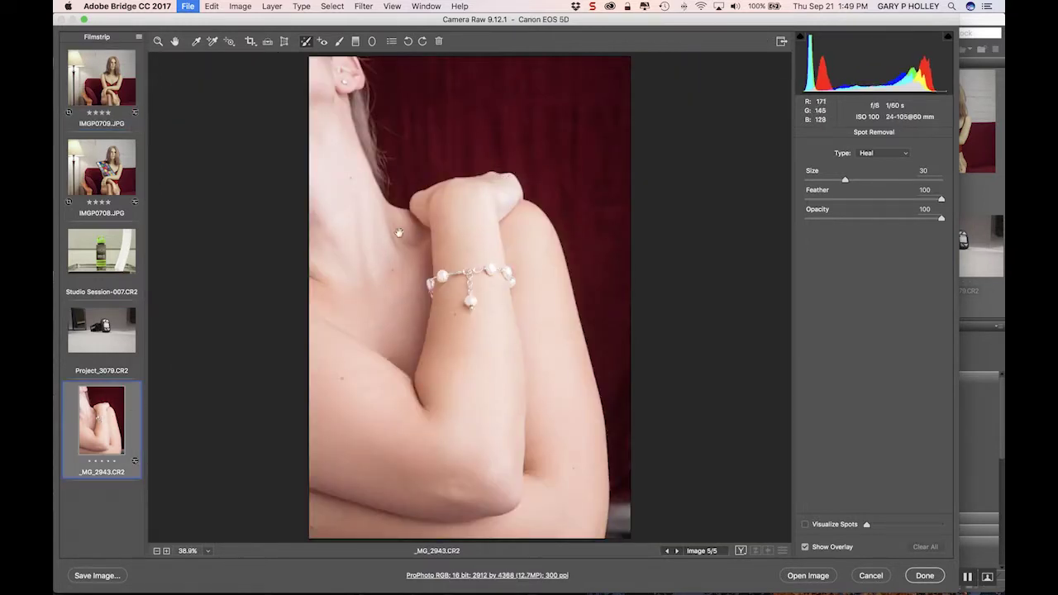
pyautogui.press('super+equal')
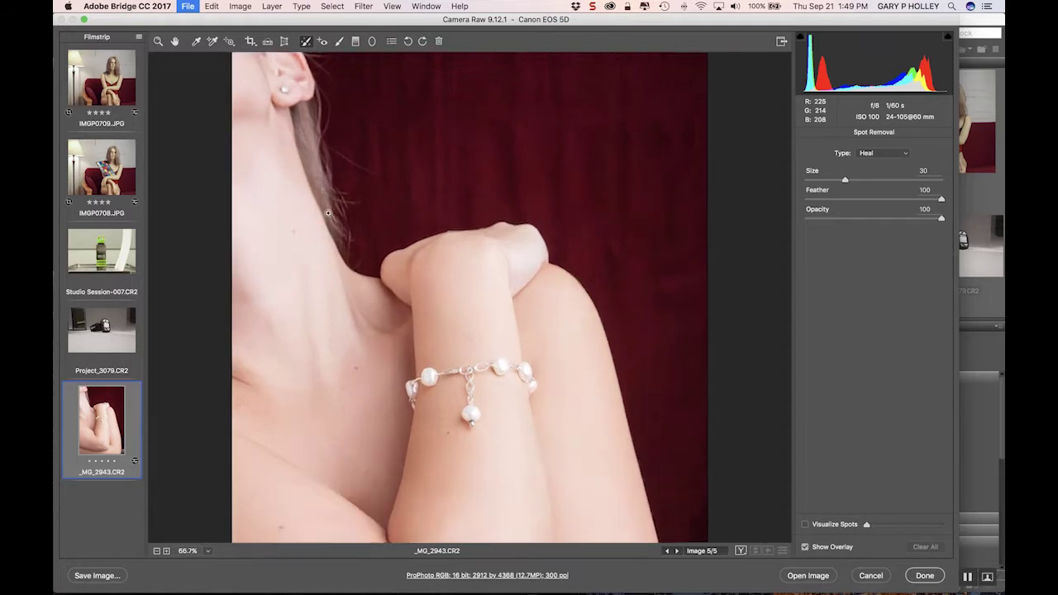
pyautogui.press('super+equal')
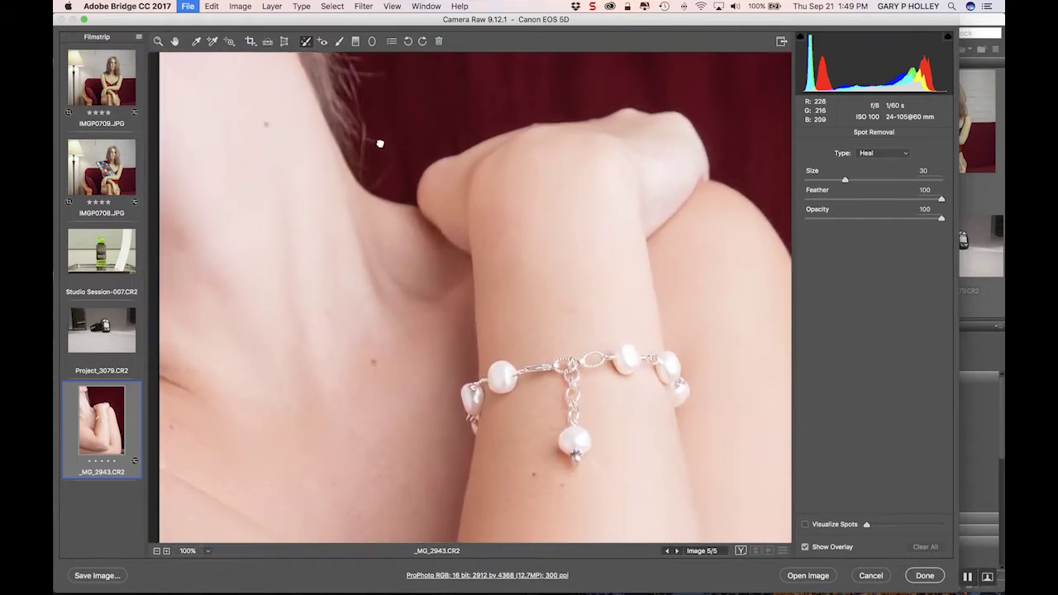
pyautogui.moveTo(385, 155); pyautogui.dragTo(409, 9)
pyautogui.moveTo(314, 190); pyautogui.dragTo(355, 87)
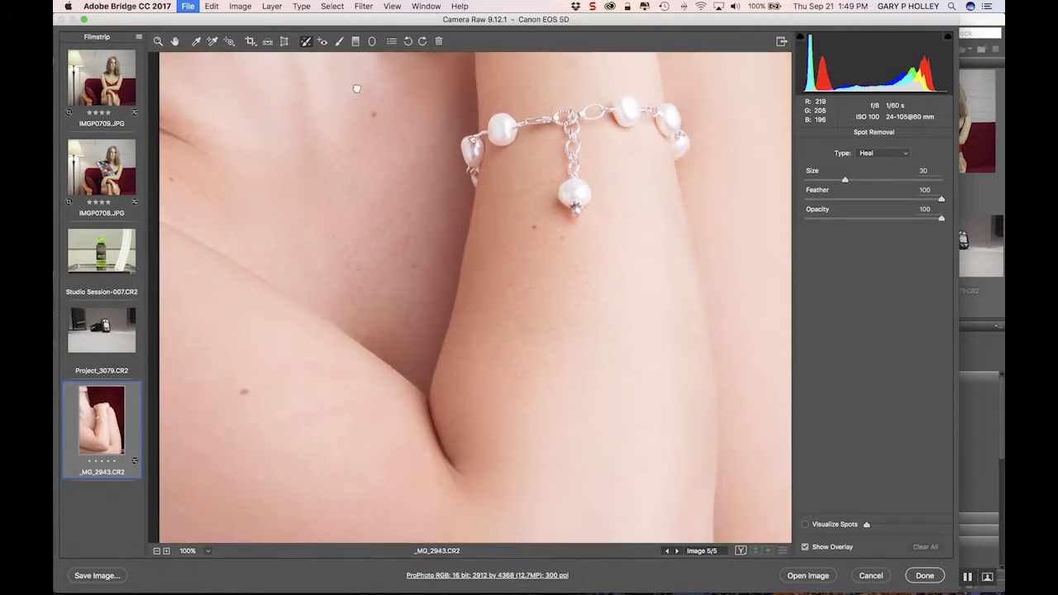
pyautogui.moveTo(402, 347); pyautogui.dragTo(394, 83)
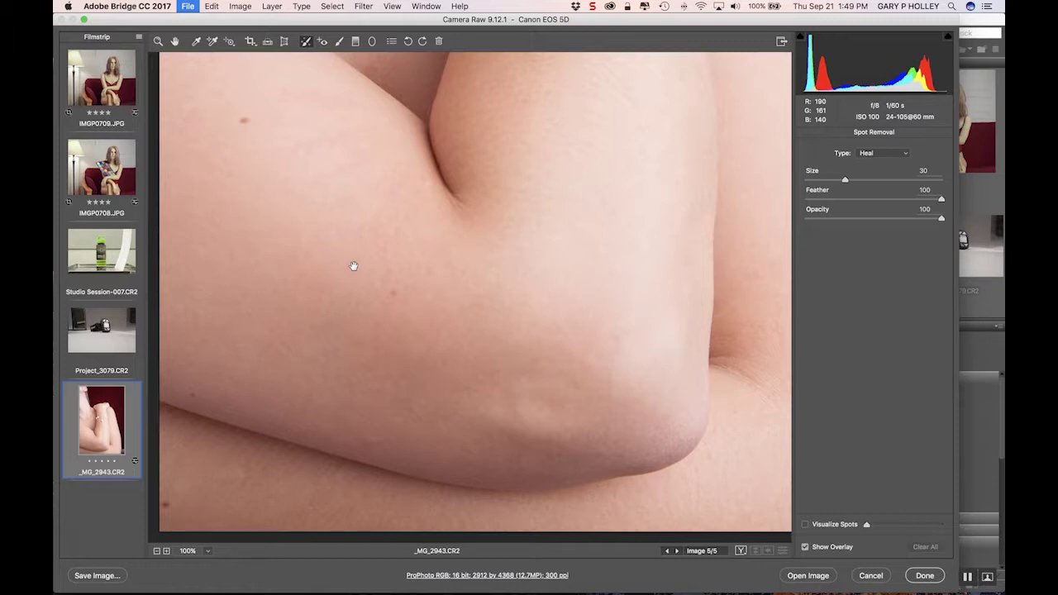
pyautogui.moveTo(367, 229); pyautogui.dragTo(455, 485)
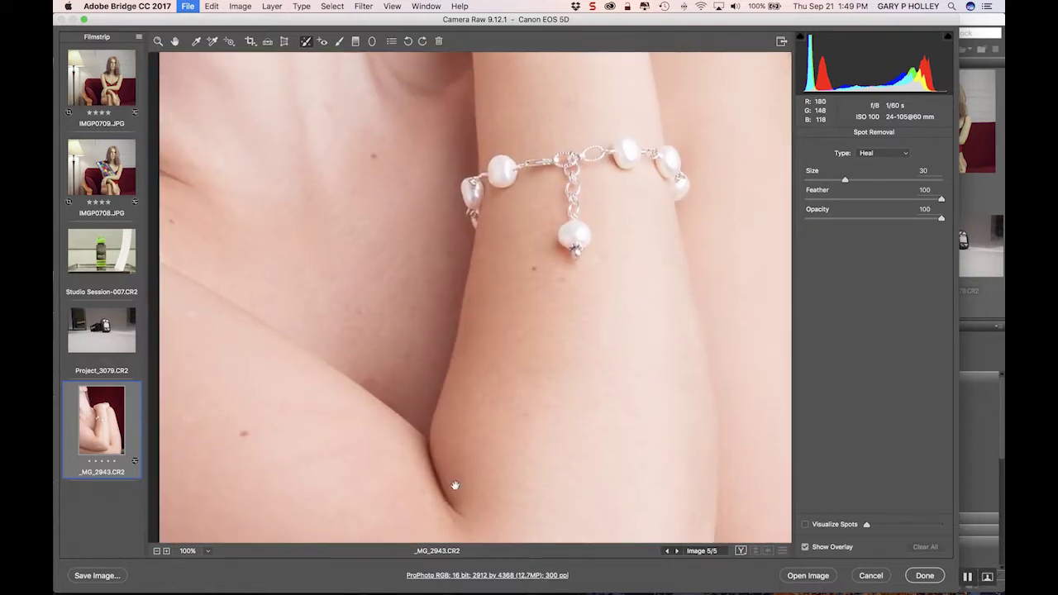
pyautogui.moveTo(480, 279); pyautogui.dragTo(609, 469)
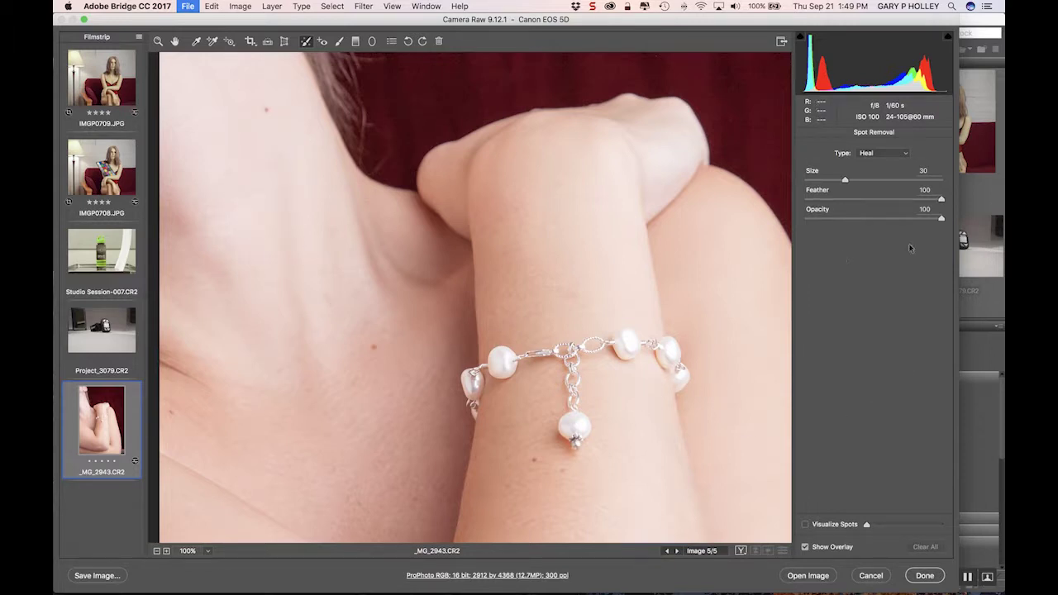
# - Keep the Spot Removal type on Heal and set the brush size to 48
pyautogui.click(879, 153)
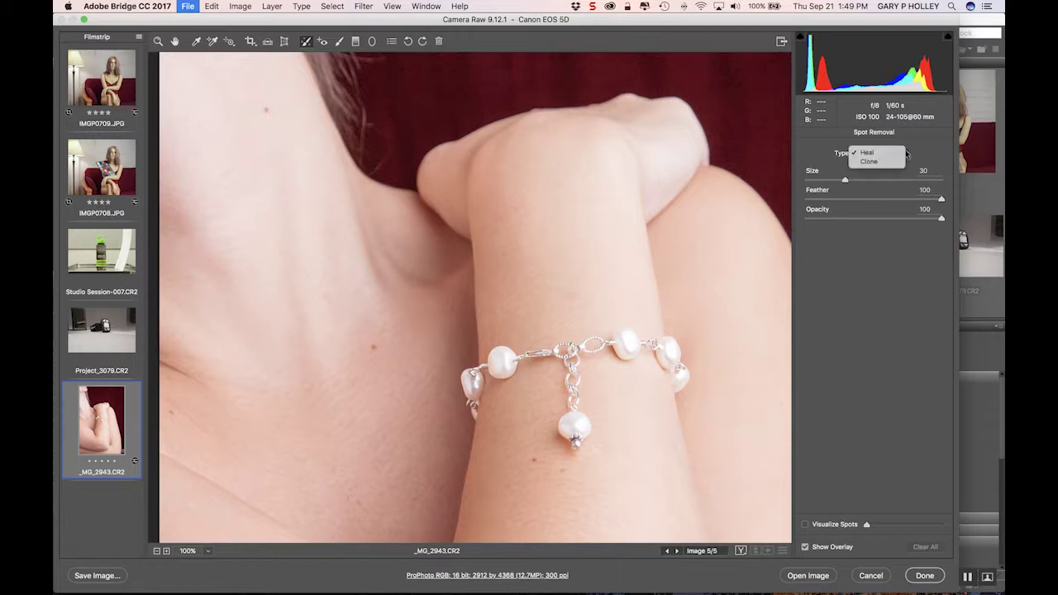
pyautogui.click(926, 150)
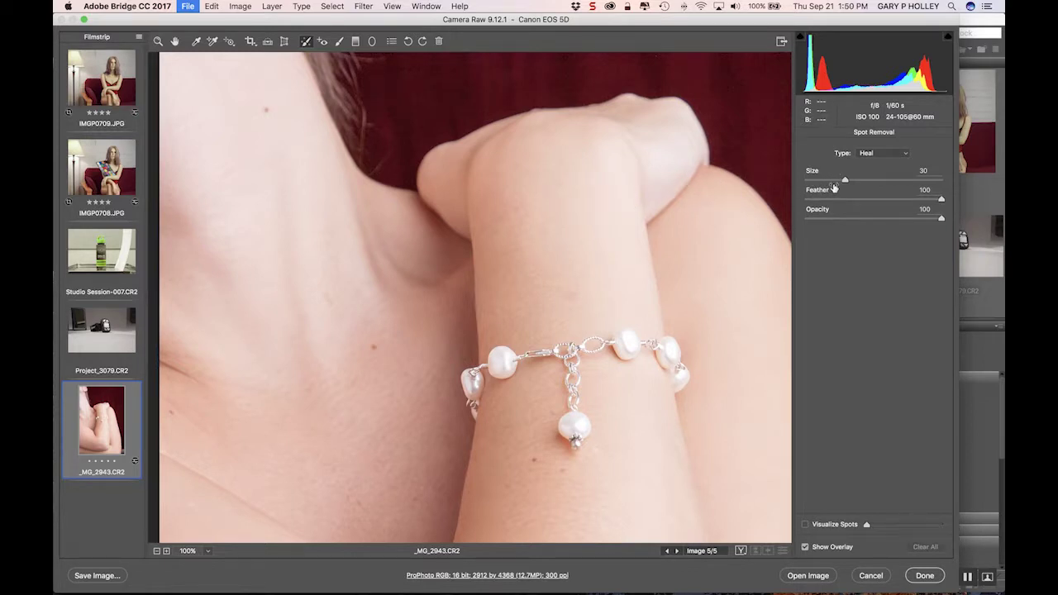
pyautogui.moveTo(846, 181); pyautogui.dragTo(887, 181)
pyautogui.moveTo(868, 181); pyautogui.dragTo(819, 181)
pyautogui.moveTo(817, 180); pyautogui.dragTo(871, 180)
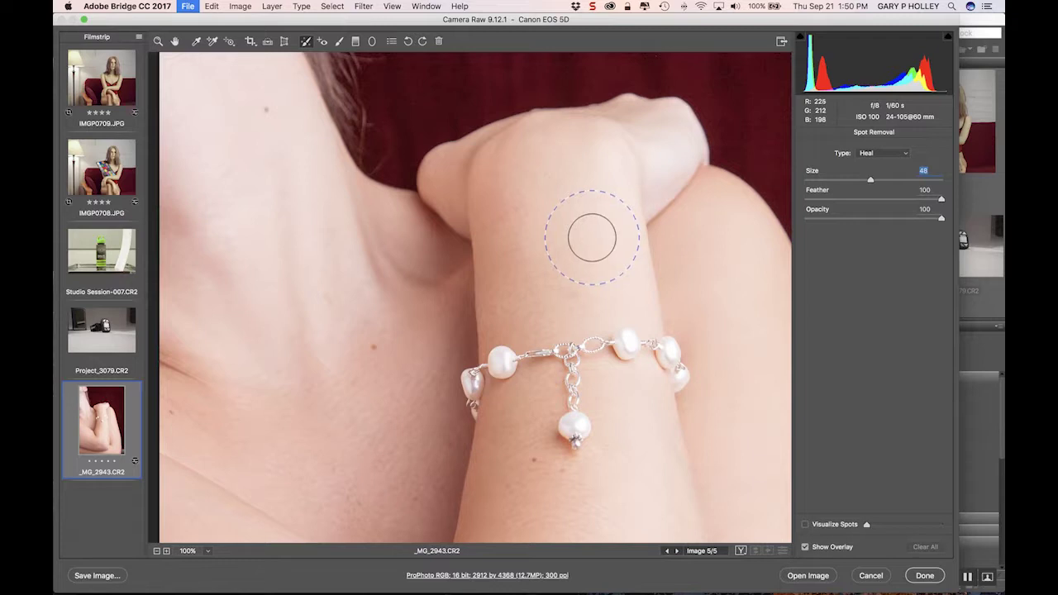
# - Try several feather amounts for the healing brush, ending with a feather of 7
pyautogui.click(836, 199)
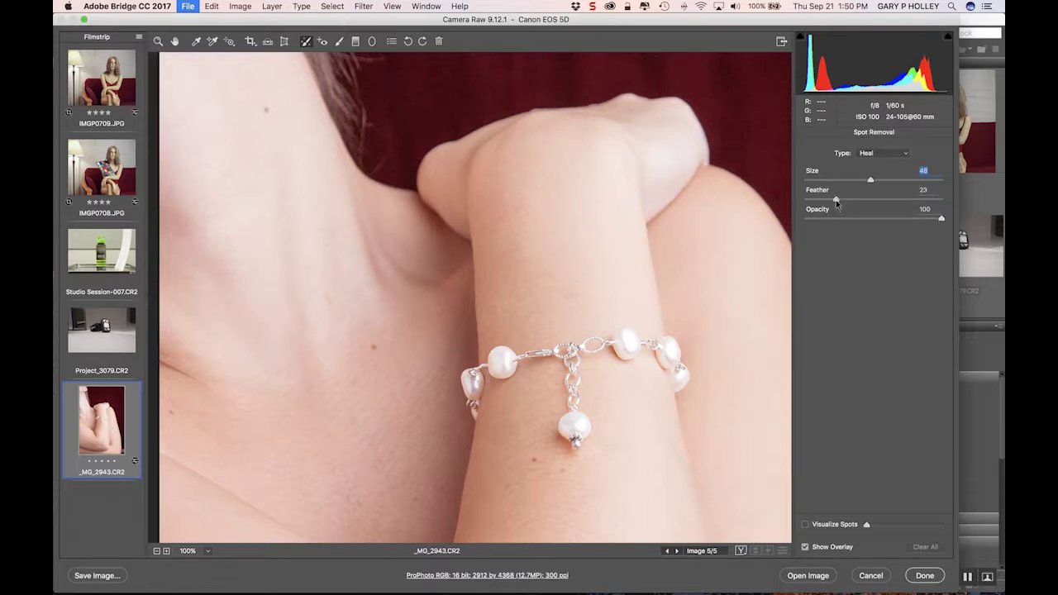
pyautogui.moveTo(836, 199); pyautogui.dragTo(871, 200)
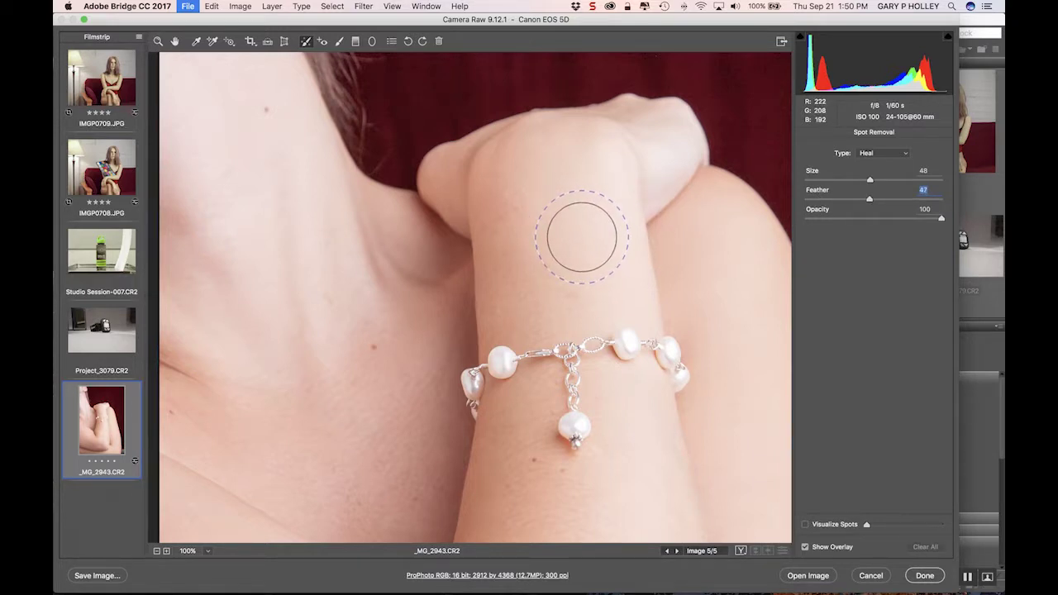
pyautogui.moveTo(868, 205); pyautogui.dragTo(815, 203)
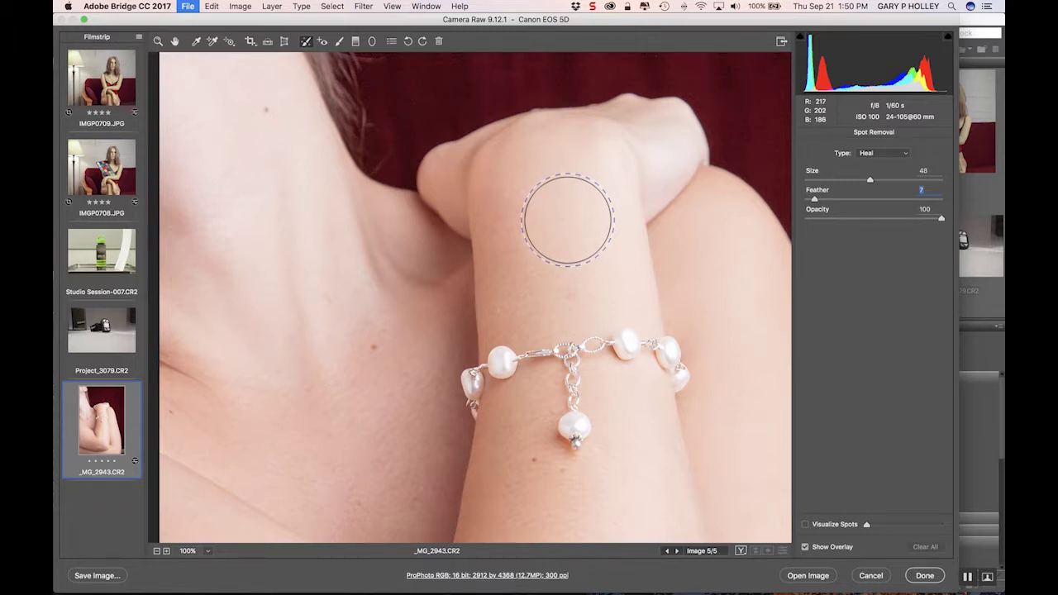
# - Raise the healing brush's feather to 100
pyautogui.moveTo(814, 199); pyautogui.dragTo(951, 199)
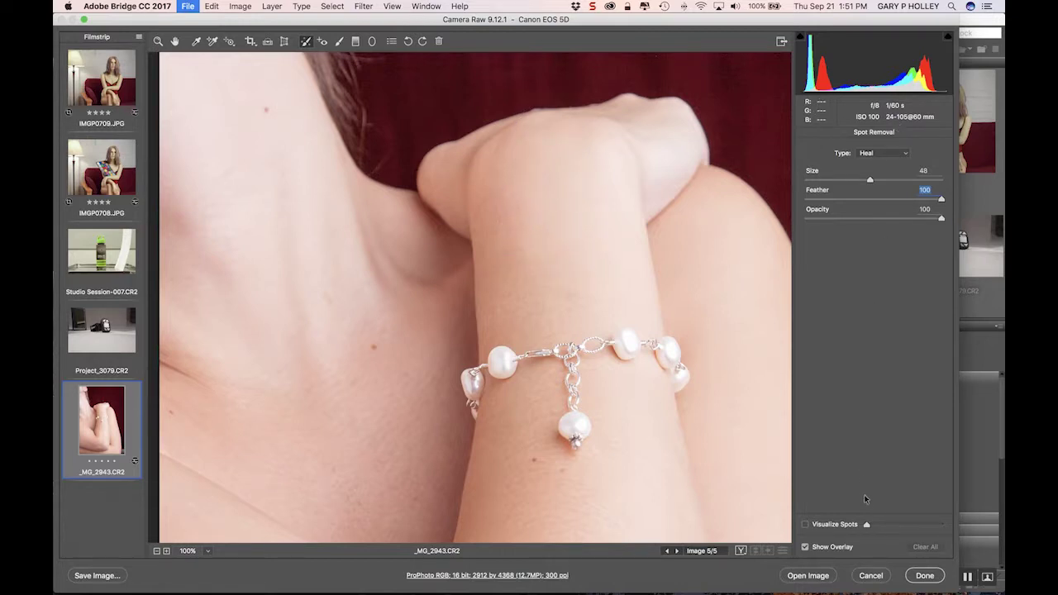
# - Examine the photo with Visualize Spots, lower its threshold, compare the spot map with the normal view, and turn visualization off
pyautogui.click(156, 551)
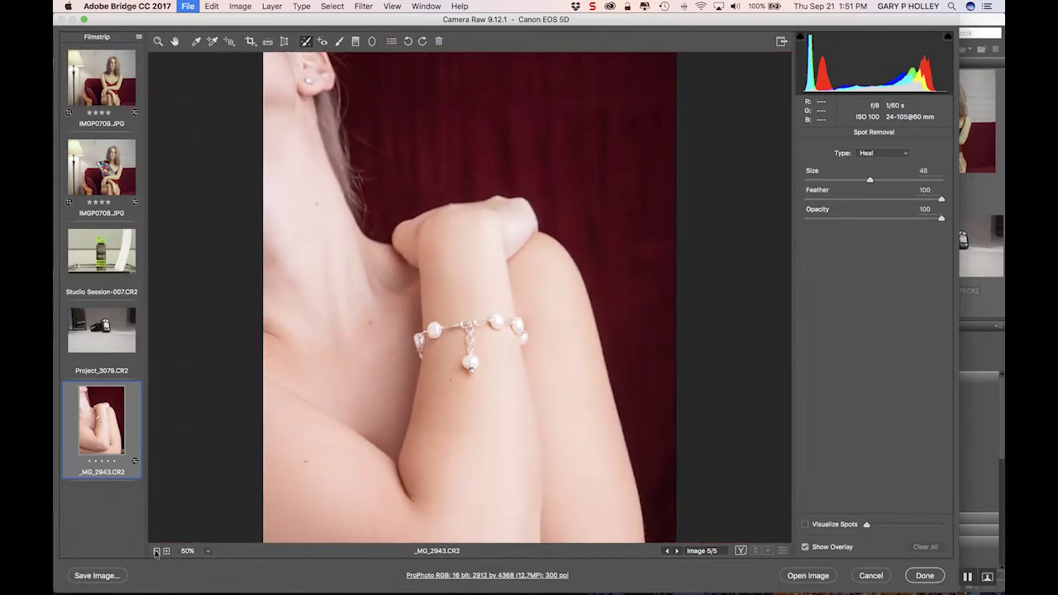
pyautogui.click(807, 525)
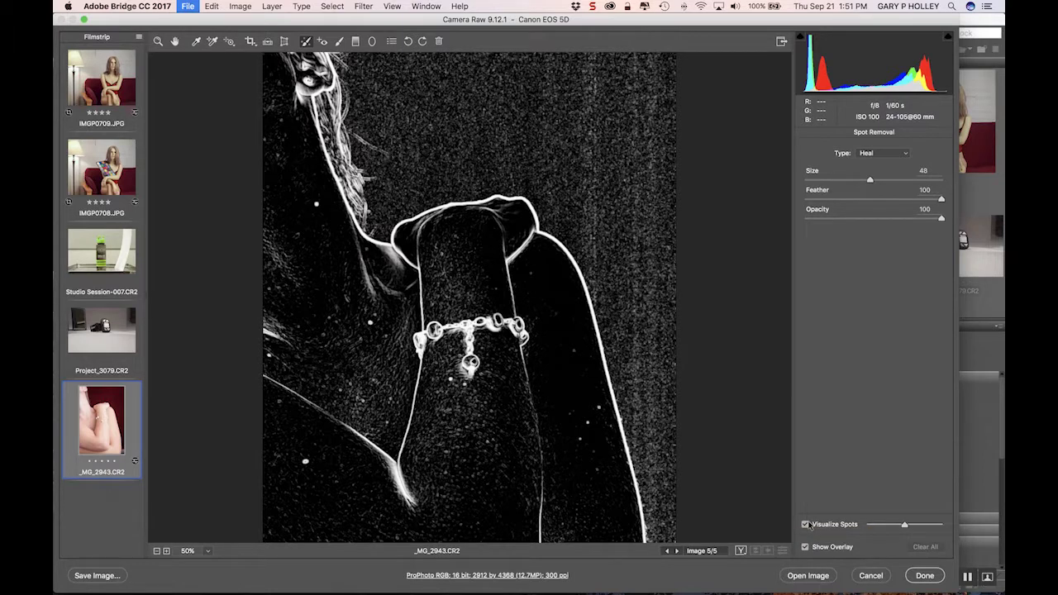
pyautogui.click(806, 525)
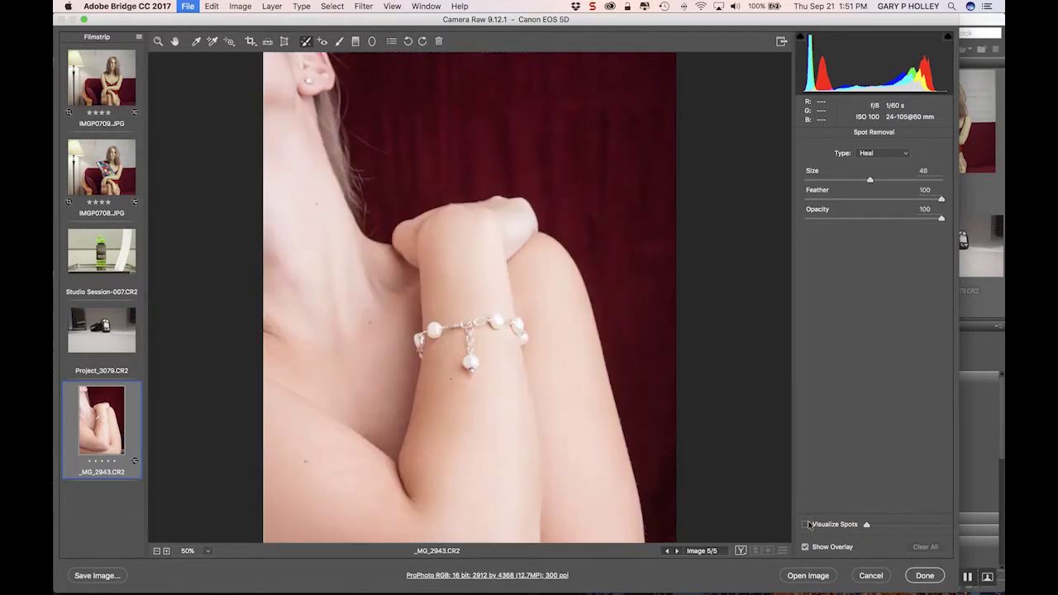
pyautogui.click(316, 210)
pyautogui.click(824, 525)
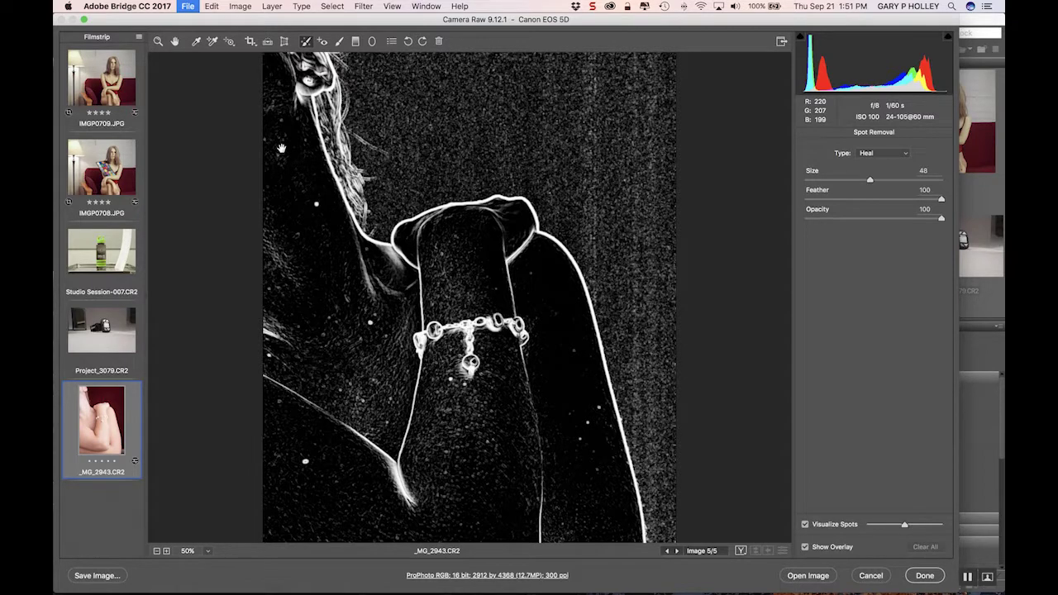
pyautogui.moveTo(903, 527); pyautogui.dragTo(927, 529)
pyautogui.moveTo(903, 526)
pyautogui.mouseDown()
pyautogui.moveTo(878, 526)
pyautogui.moveTo(888, 529)
pyautogui.mouseUp()
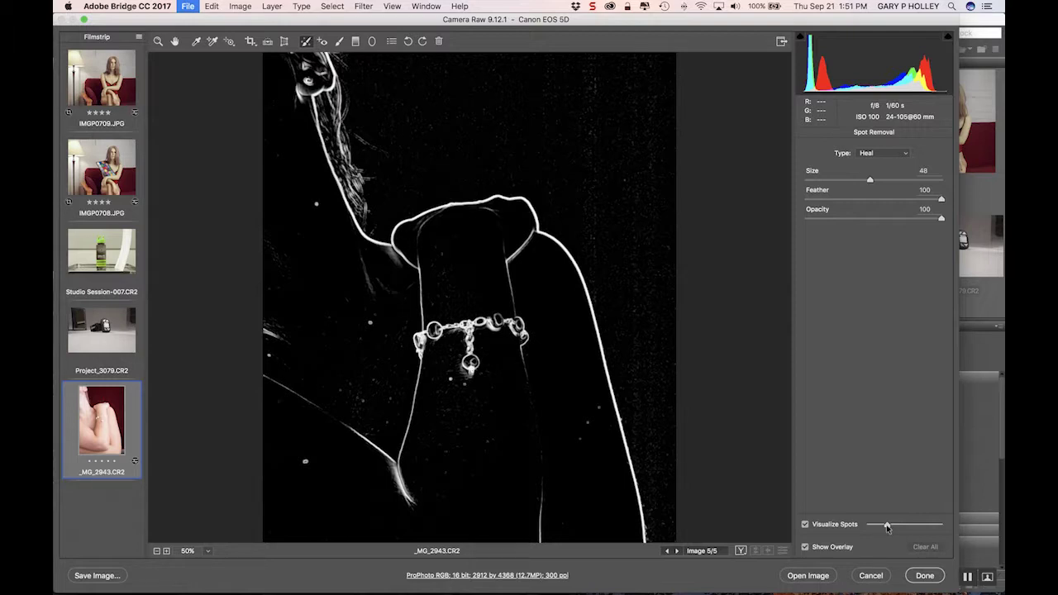
pyautogui.click(828, 526)
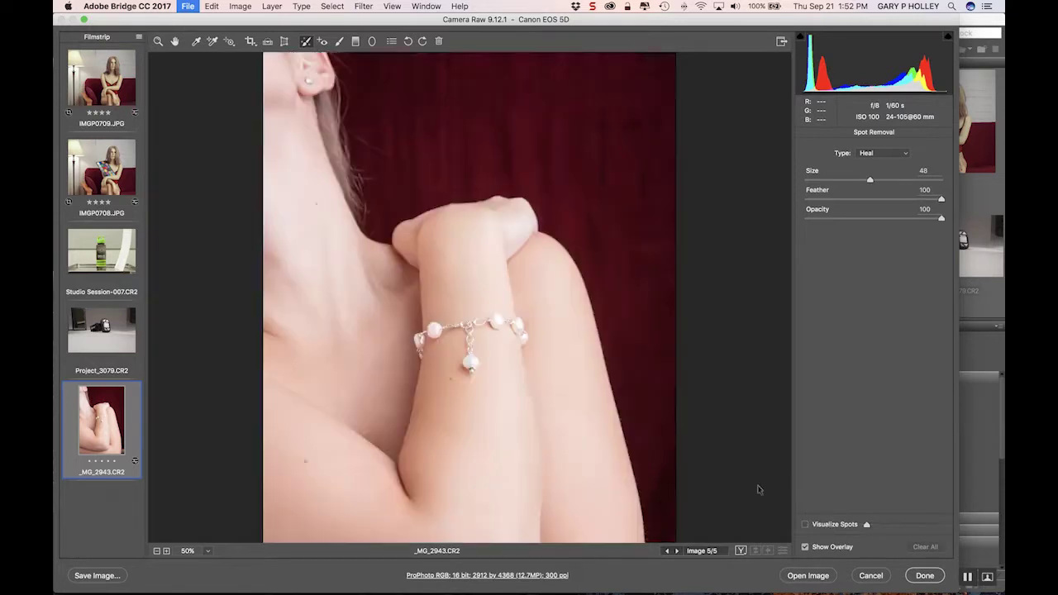
pyautogui.click(828, 525)
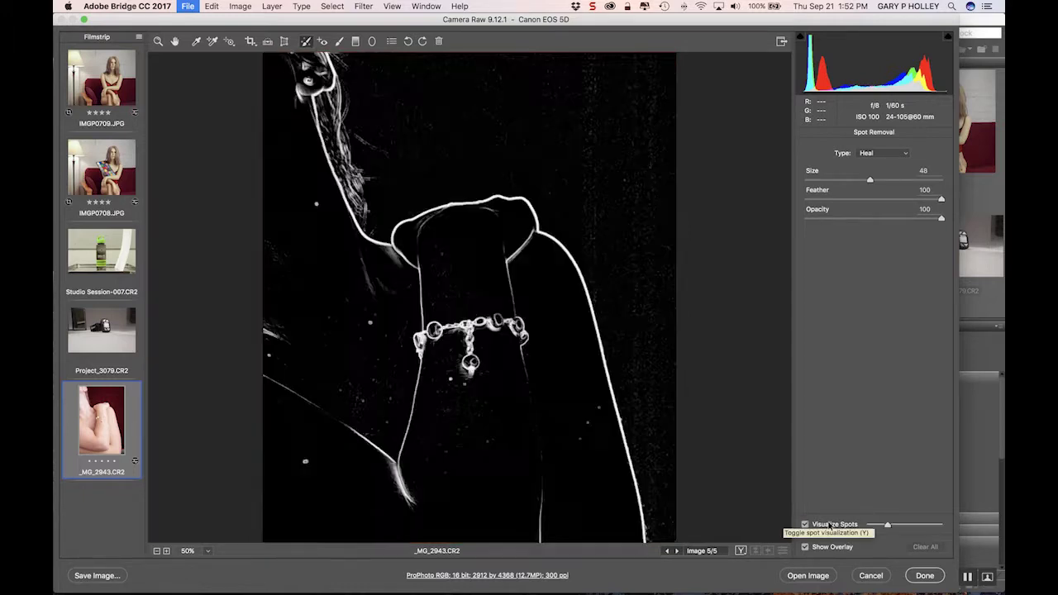
pyautogui.click(830, 526)
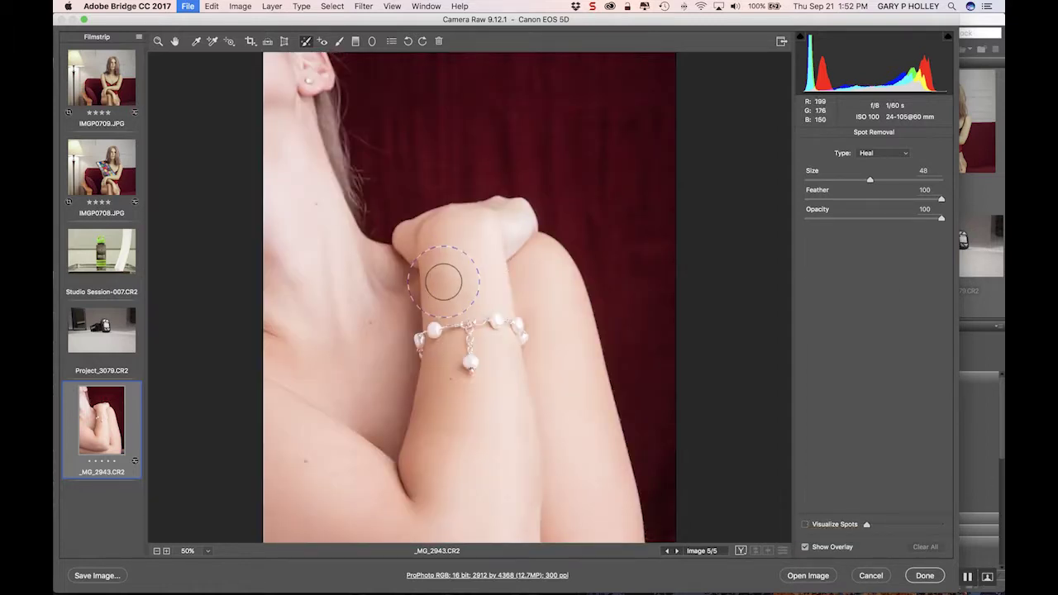
# - Reduce the healing brush to size 12 with a feather of 86 and heal the mole on the neck
pyautogui.press('super+equal')
pyautogui.keyDown('super'); pyautogui.click(269, 266); pyautogui.keyUp('super')
pyautogui.moveTo(273, 263); pyautogui.dragTo(365, 180)
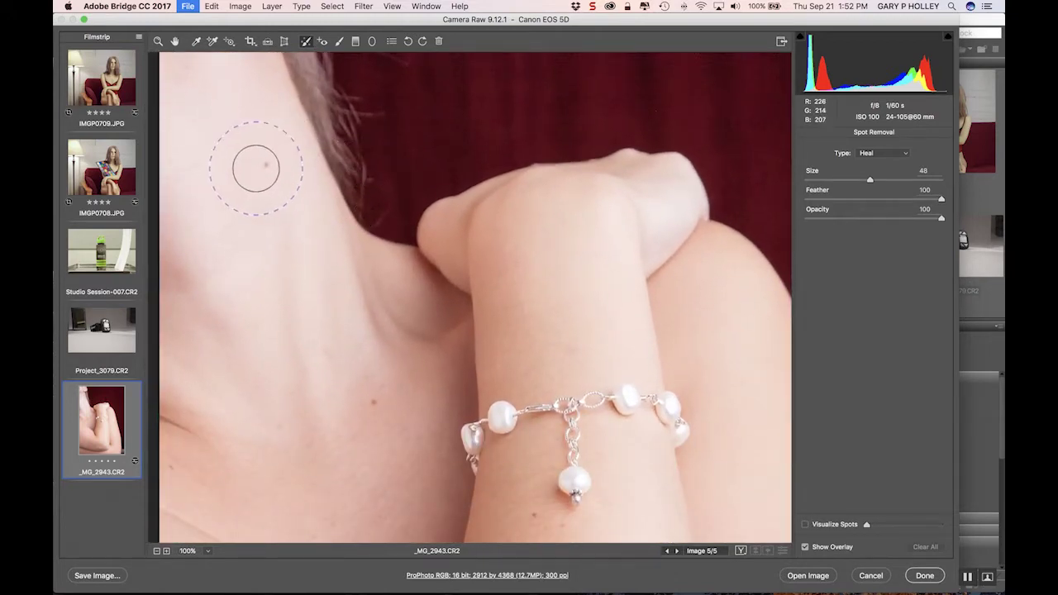
pyautogui.press('[')
pyautogui.press('[')
pyautogui.press('[')
pyautogui.press('[')
pyautogui.press('[')
pyautogui.press('[')
pyautogui.press('[')
pyautogui.press('[')
pyautogui.press('[')
pyautogui.press('[')
pyautogui.moveTo(942, 200); pyautogui.dragTo(925, 200)
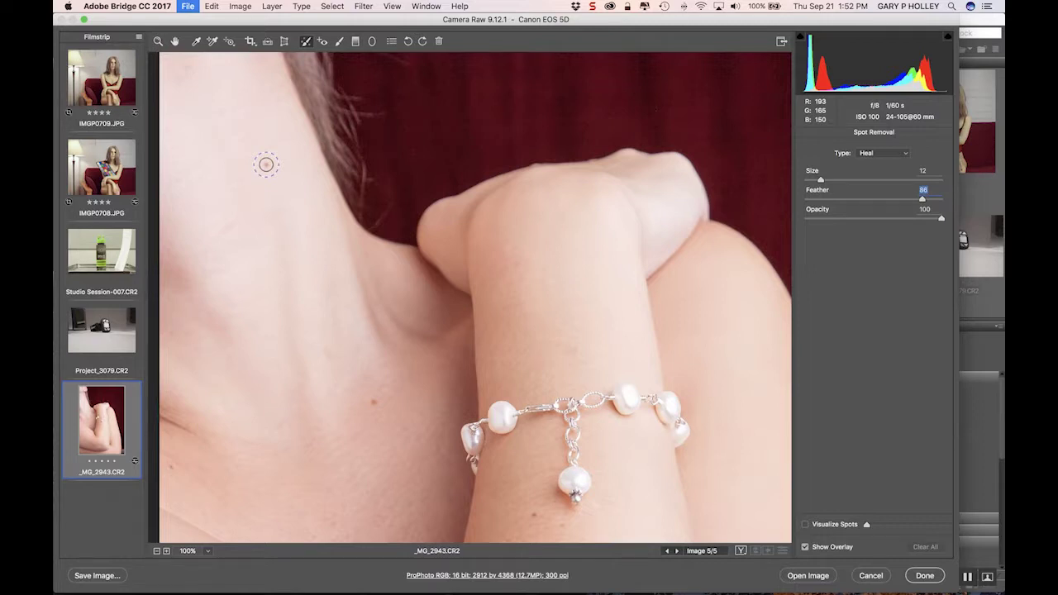
pyautogui.click(267, 164)
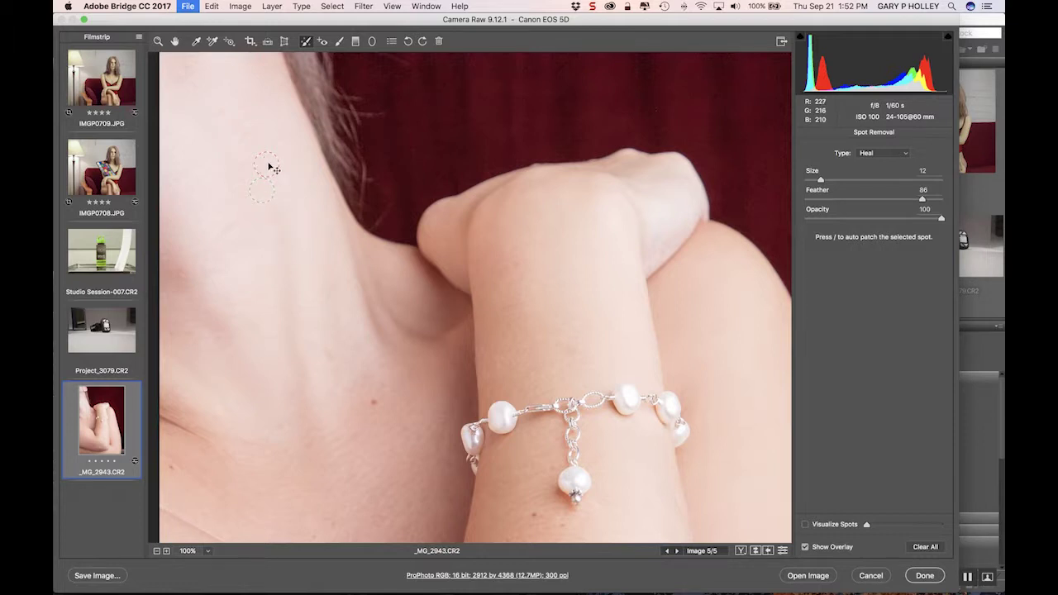
# - Try sampling the neck heal from the dark red background and examine the resulting patch at 300% zoom
pyautogui.moveTo(272, 165); pyautogui.dragTo(301, 169)
pyautogui.moveTo(289, 170); pyautogui.dragTo(258, 170)
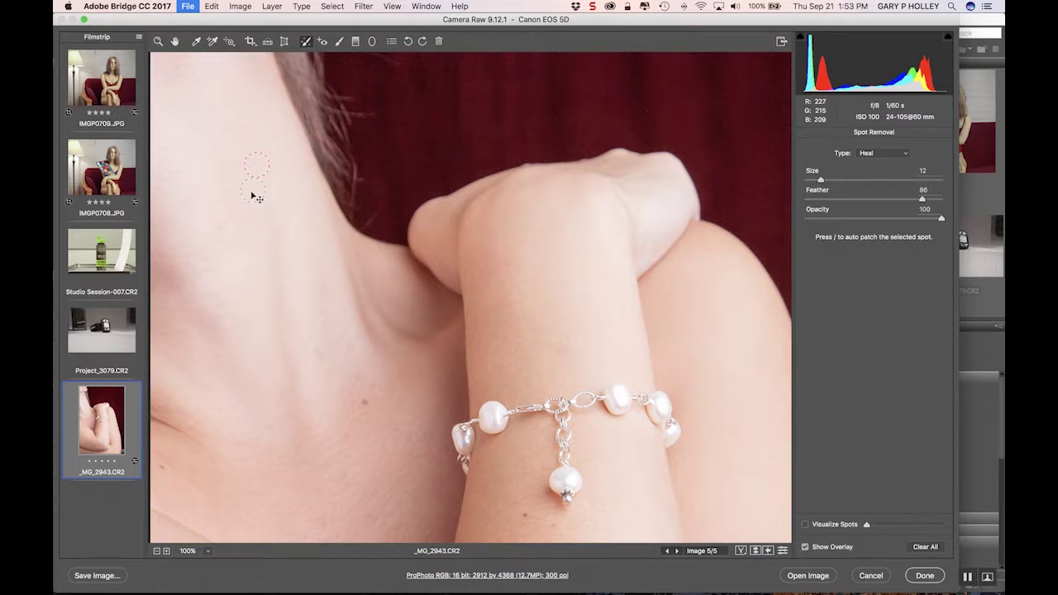
pyautogui.moveTo(254, 206)
pyautogui.mouseDown()
pyautogui.moveTo(267, 224)
pyautogui.moveTo(298, 224)
pyautogui.moveTo(280, 224)
pyautogui.mouseUp()
pyautogui.moveTo(208, 157)
pyautogui.mouseDown()
pyautogui.moveTo(361, 113)
pyautogui.moveTo(396, 124)
pyautogui.mouseUp()
pyautogui.press('super+equal')
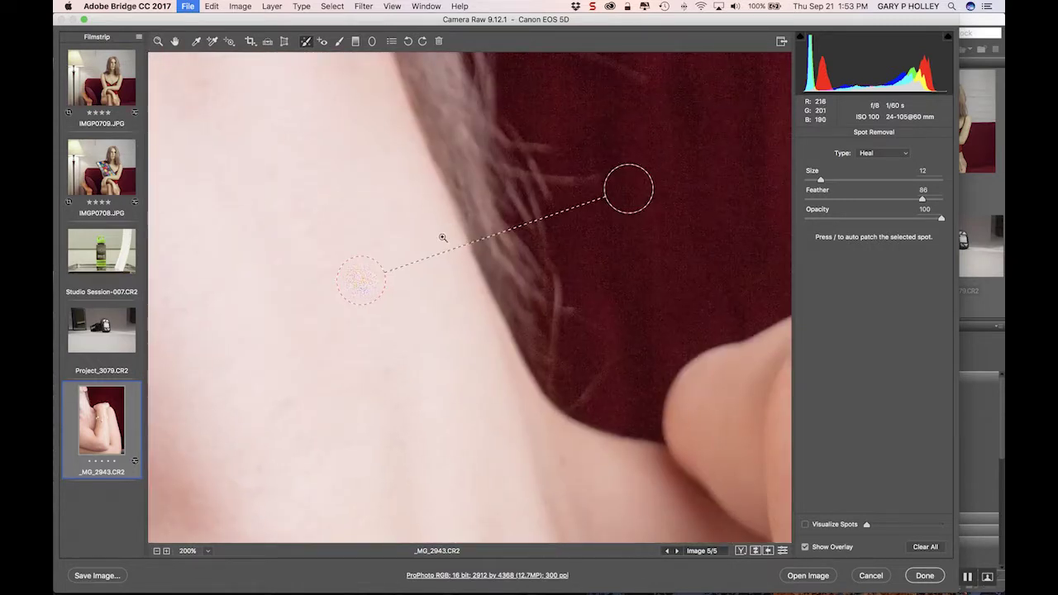
pyautogui.press('super+equal')
pyautogui.moveTo(464, 308); pyautogui.dragTo(369, 303)
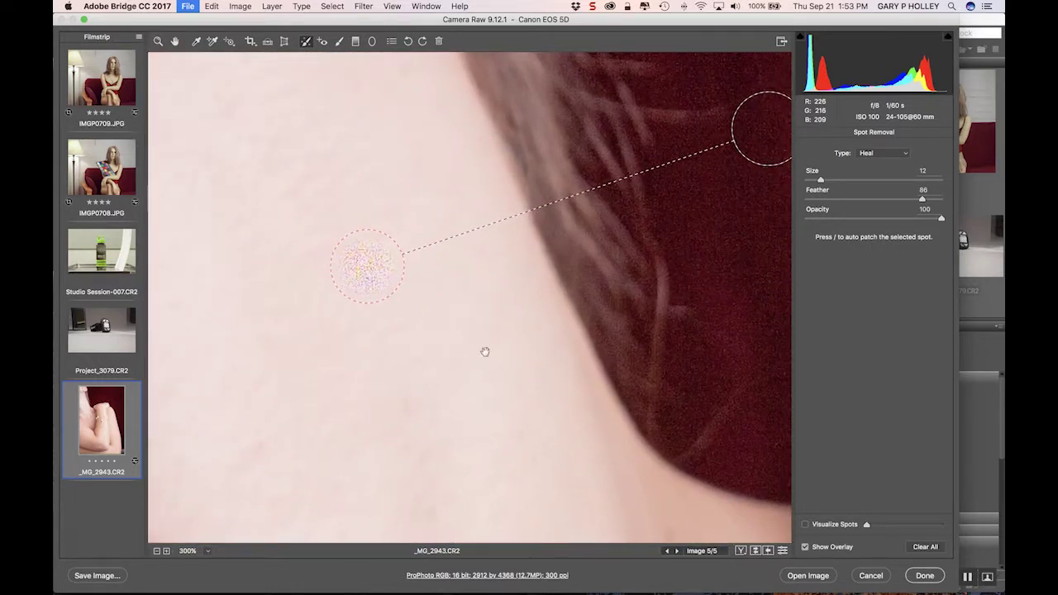
pyautogui.moveTo(503, 328); pyautogui.dragTo(472, 276)
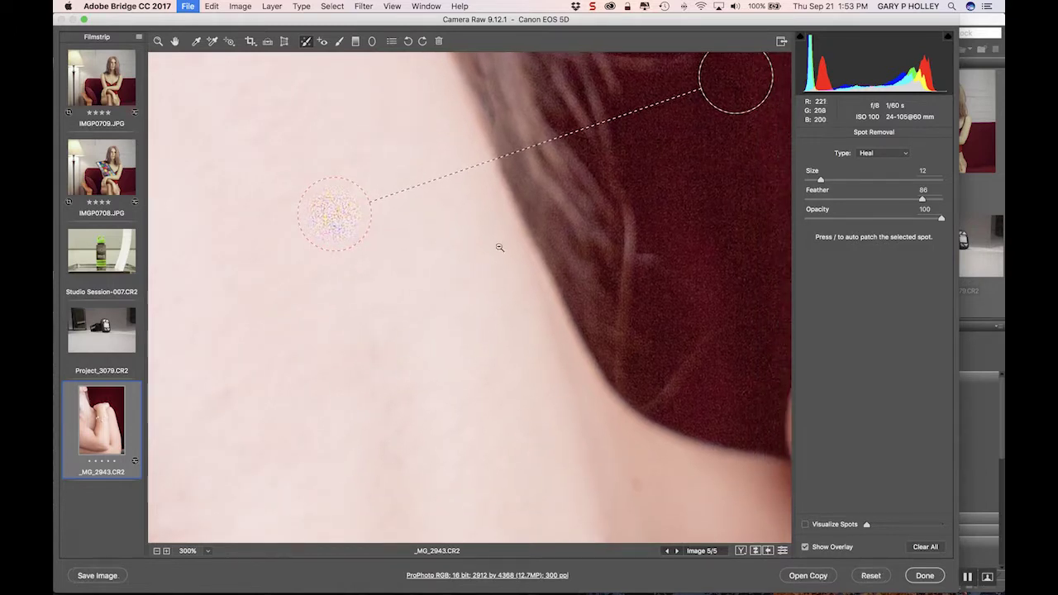
# - Move the neck heal's sample area onto clean skin just below the healed spot
pyautogui.moveTo(736, 87); pyautogui.dragTo(336, 389)
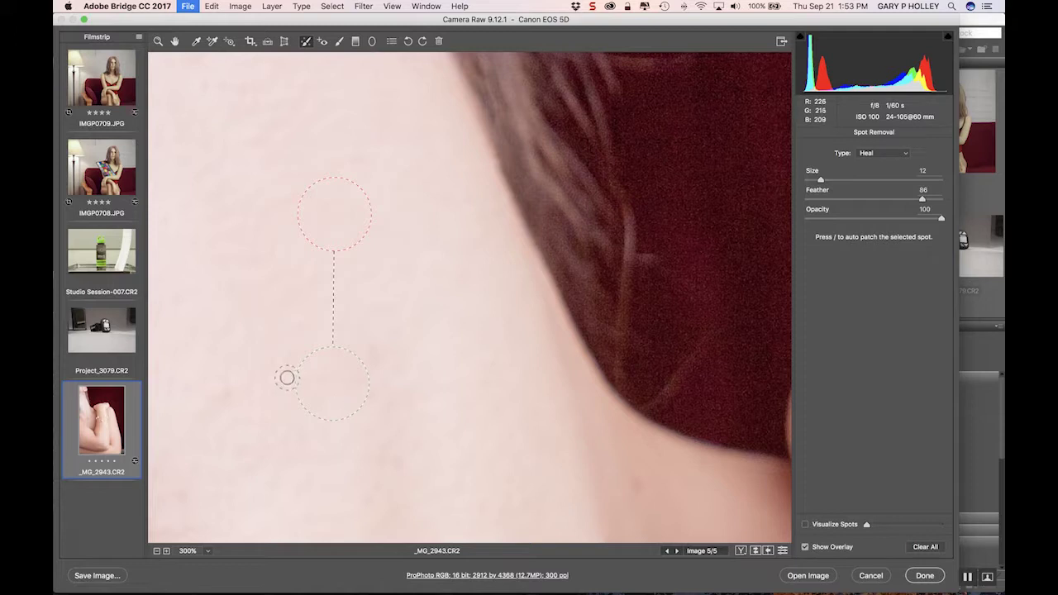
pyautogui.press('super+minus')
pyautogui.press('super+minus')
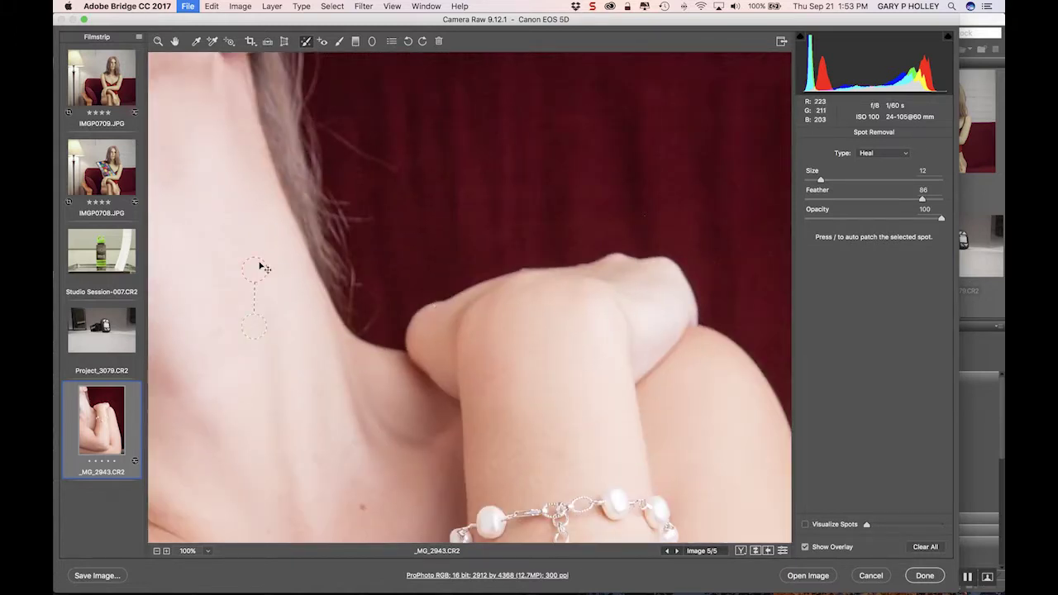
# - Heal the mole on the chest and the dark spot on the forearm just below the bracelet
pyautogui.moveTo(416, 357); pyautogui.dragTo(360, 216)
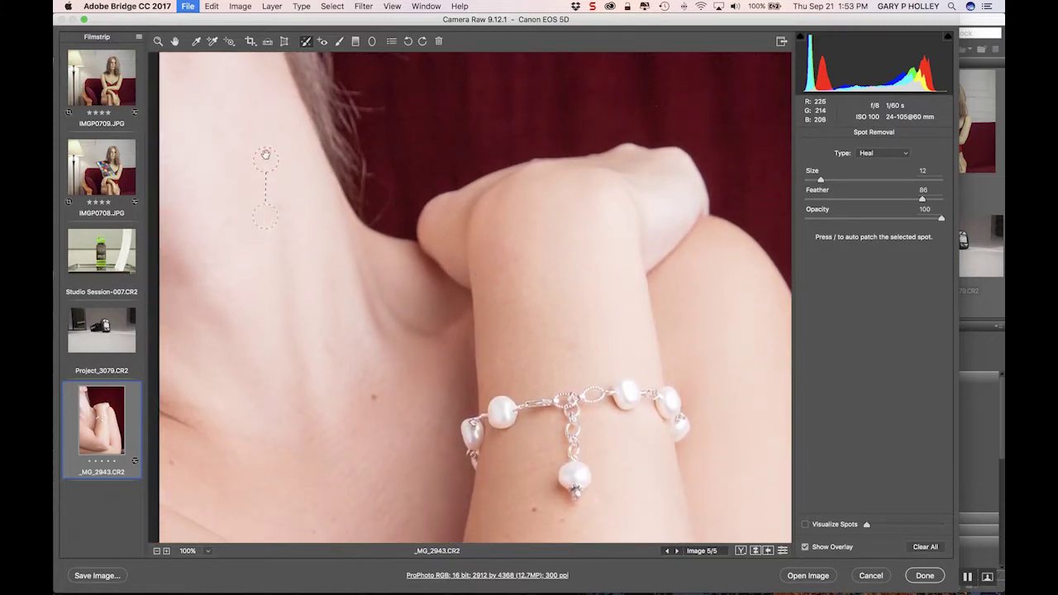
pyautogui.moveTo(468, 345); pyautogui.dragTo(457, 212)
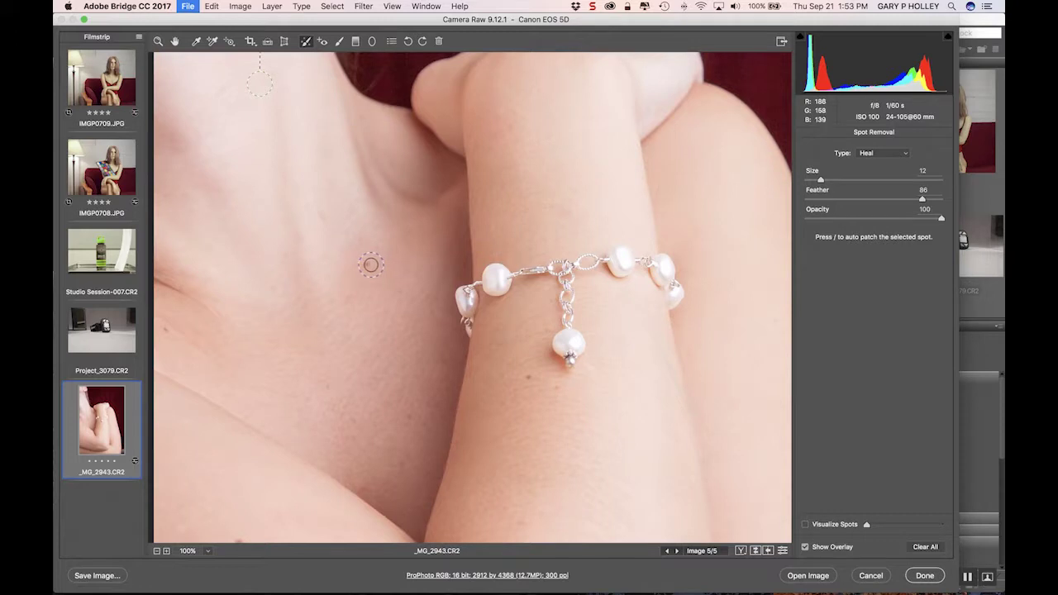
pyautogui.click(367, 264)
pyautogui.click(329, 207)
pyautogui.click(528, 377)
# - Heal the blemishes on the upper arm, near the elbow, and on the skin beneath the arm
pyautogui.scroll(-5, 601, 427)
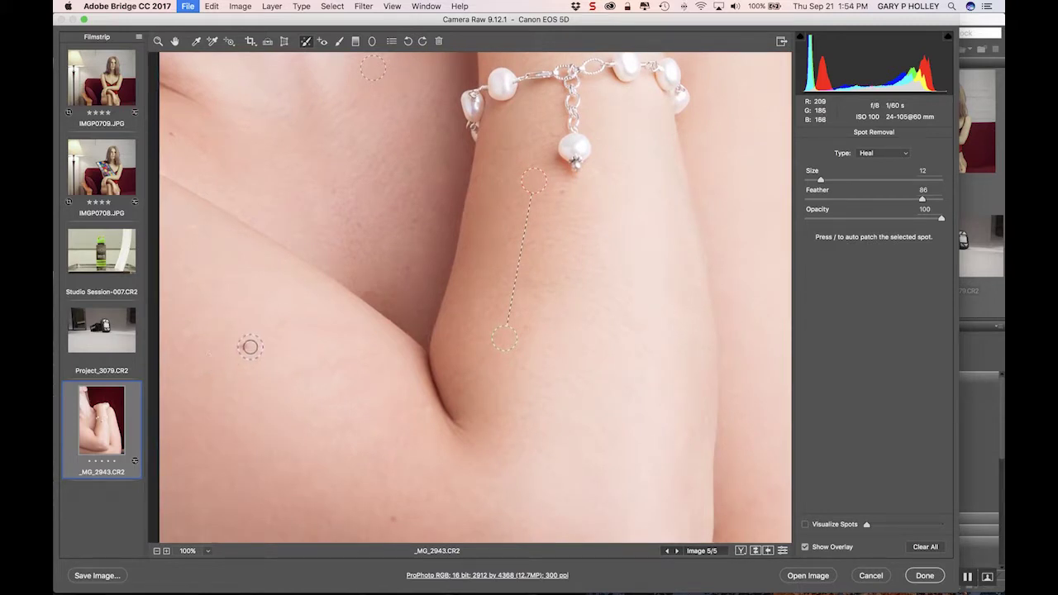
pyautogui.click(245, 345)
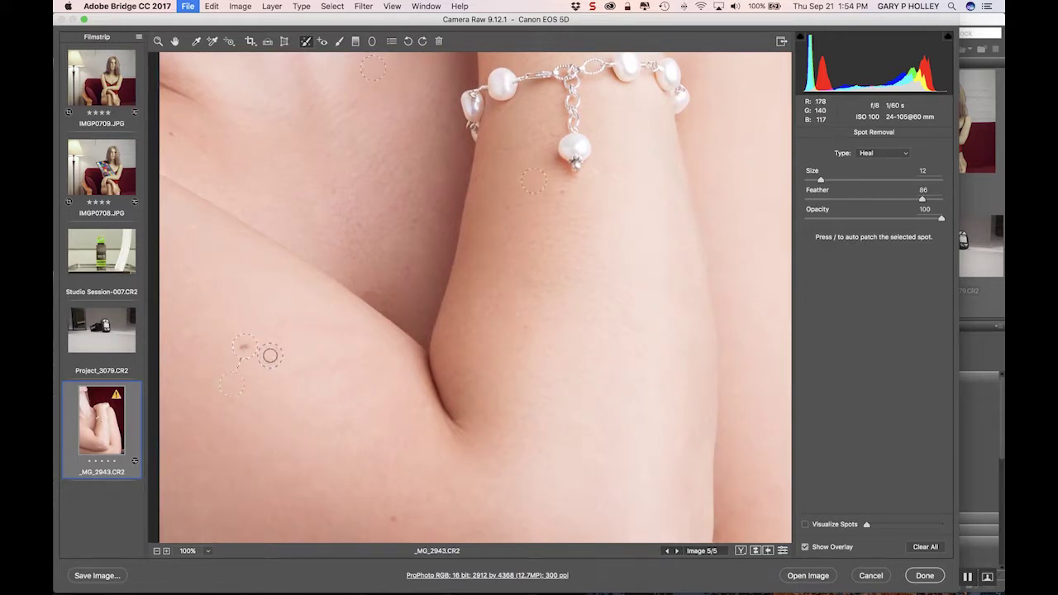
pyautogui.click(392, 519)
pyautogui.scroll(-6, 397, 300)
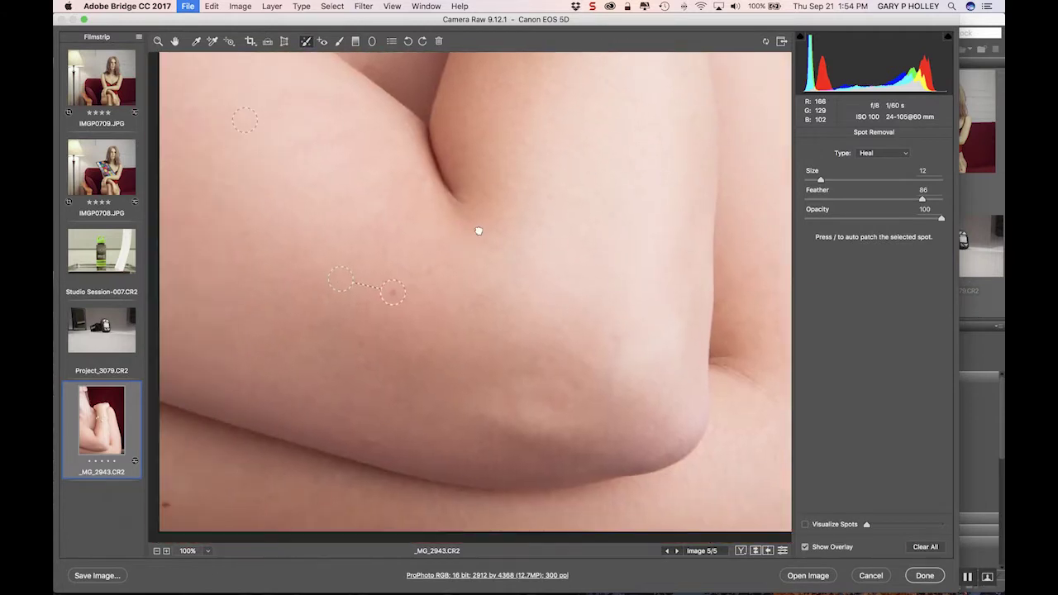
pyautogui.click(166, 504)
pyautogui.click(193, 393)
# - Heal the small spots on the leg beside the elbow and farther up behind the forearm
pyautogui.moveTo(553, 406); pyautogui.dragTo(299, 362)
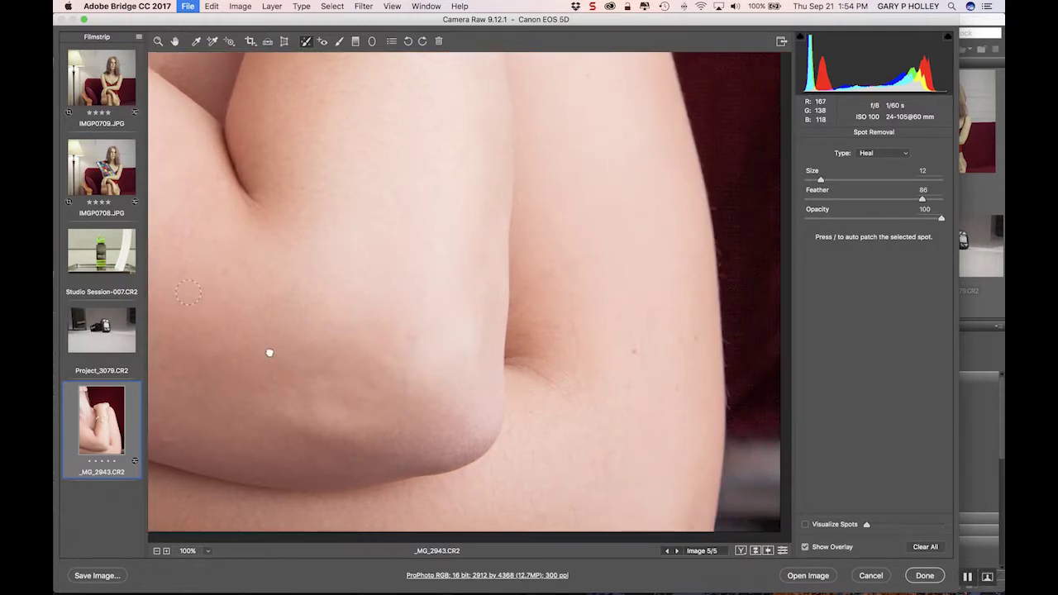
pyautogui.click(633, 351)
pyautogui.click(695, 339)
pyautogui.scroll(10, 604, 239)
pyautogui.click(629, 288)
pyautogui.click(640, 253)
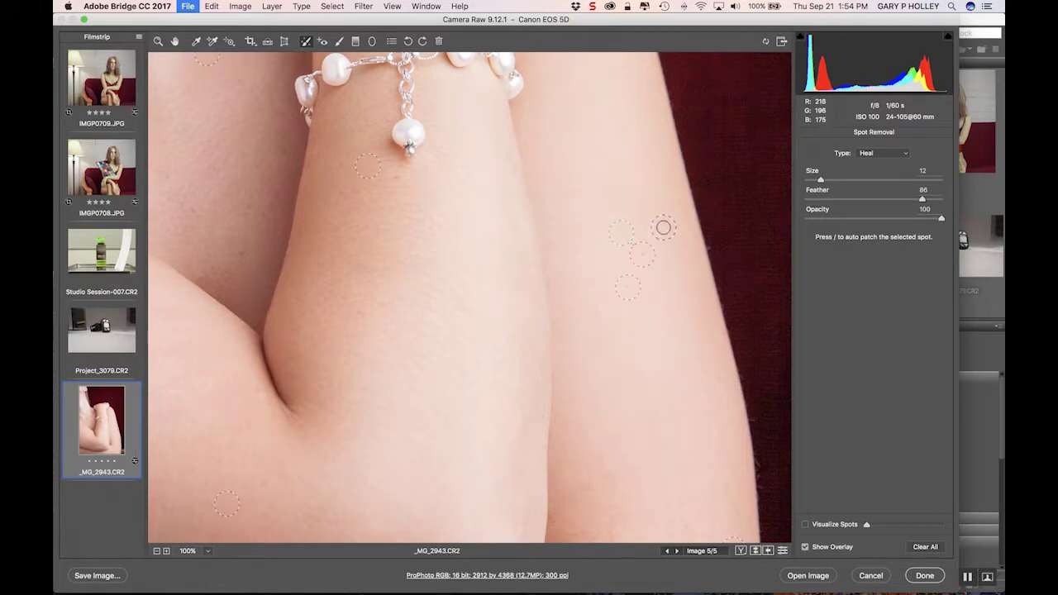
# - Heal the remaining spots on the chest, on the forearm above and below the bracelet, and near the armpit crease
pyautogui.moveTo(609, 267); pyautogui.dragTo(685, 411)
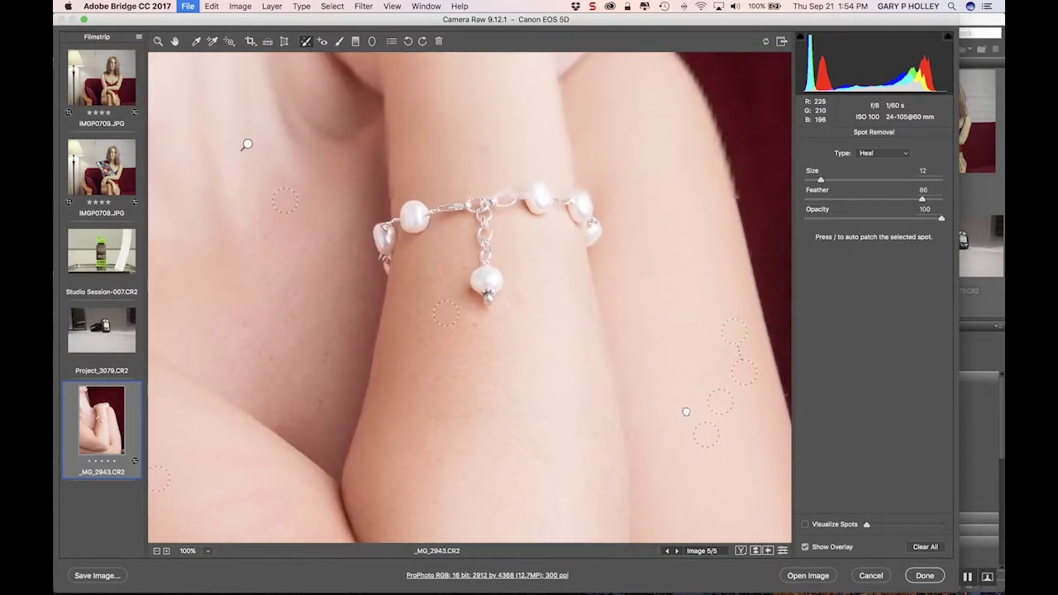
pyautogui.scroll(3, 686, 411)
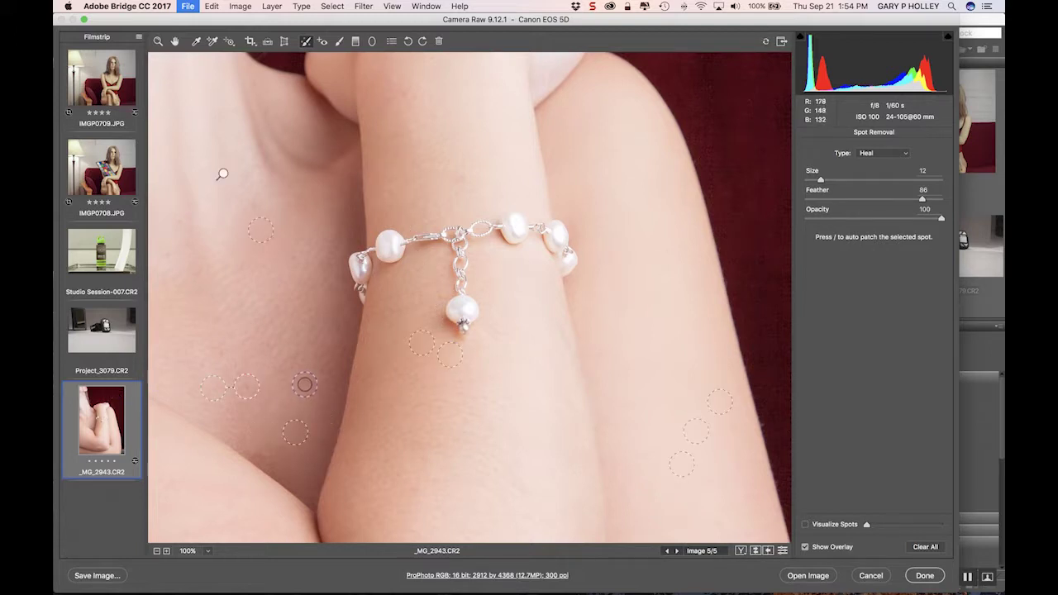
pyautogui.scroll(5, 388, 348)
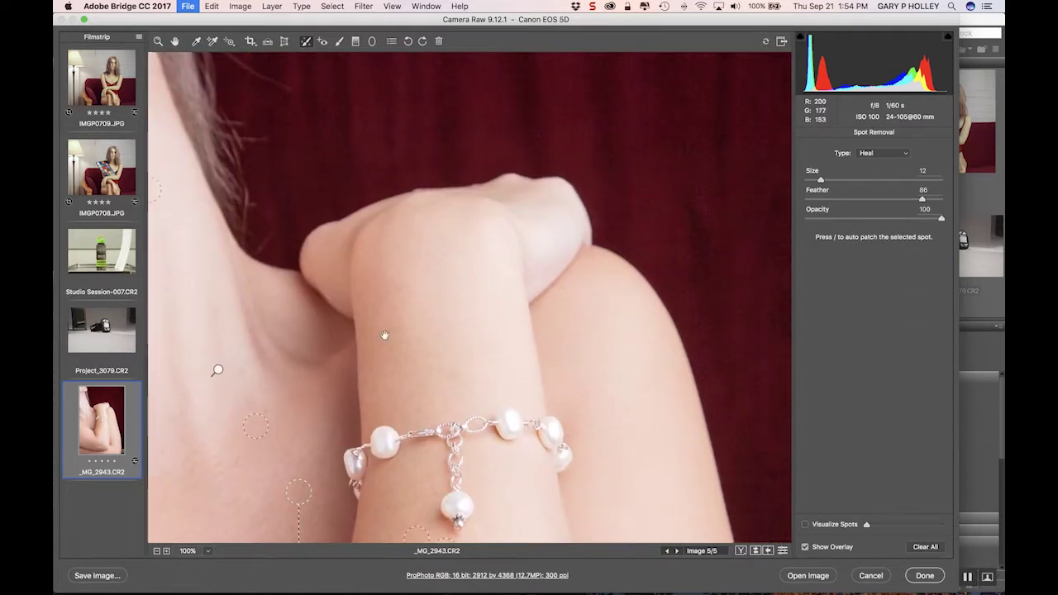
pyautogui.click(396, 291)
pyautogui.scroll(-3, 376, 306)
pyautogui.hscroll(-3, 376, 306)
pyautogui.click(171, 382)
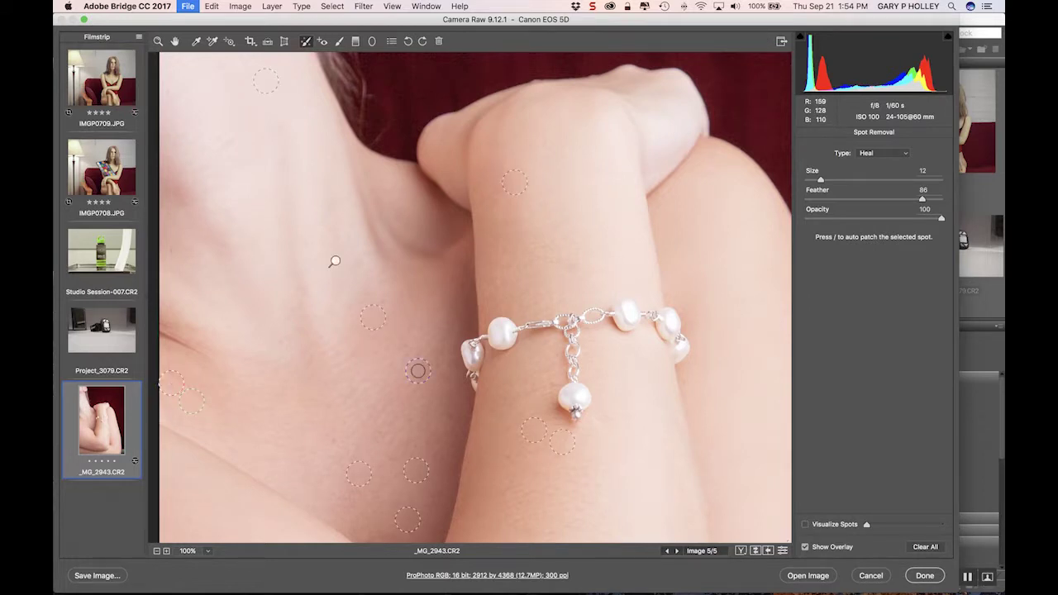
# - Compare the healed photo at 66.7% zoom with the spot overlay hidden and shown
pyautogui.keyDown('alt'); pyautogui.click(335, 262); pyautogui.keyUp('alt')
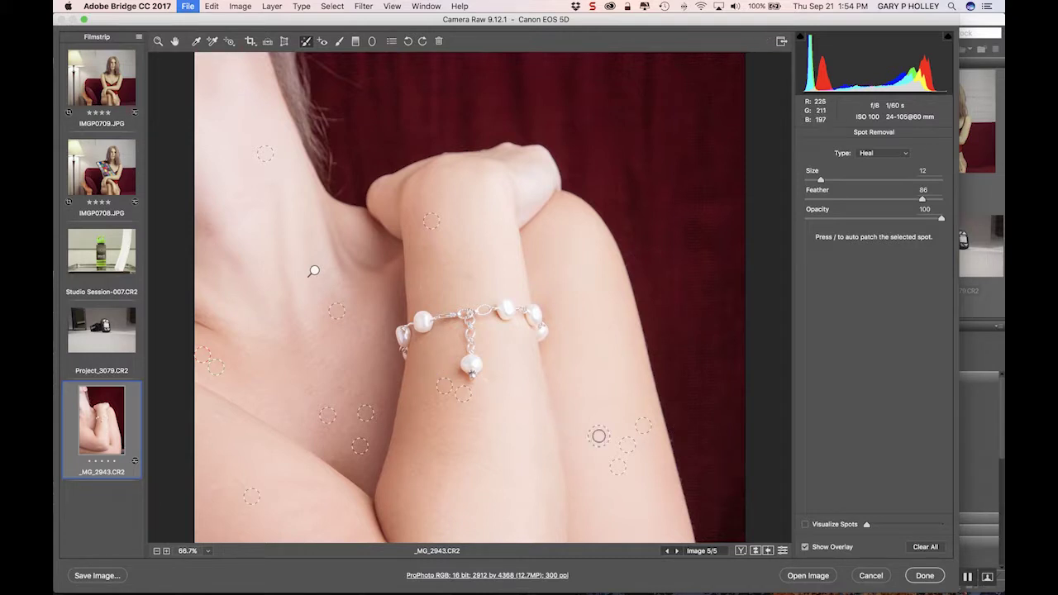
pyautogui.click(838, 550)
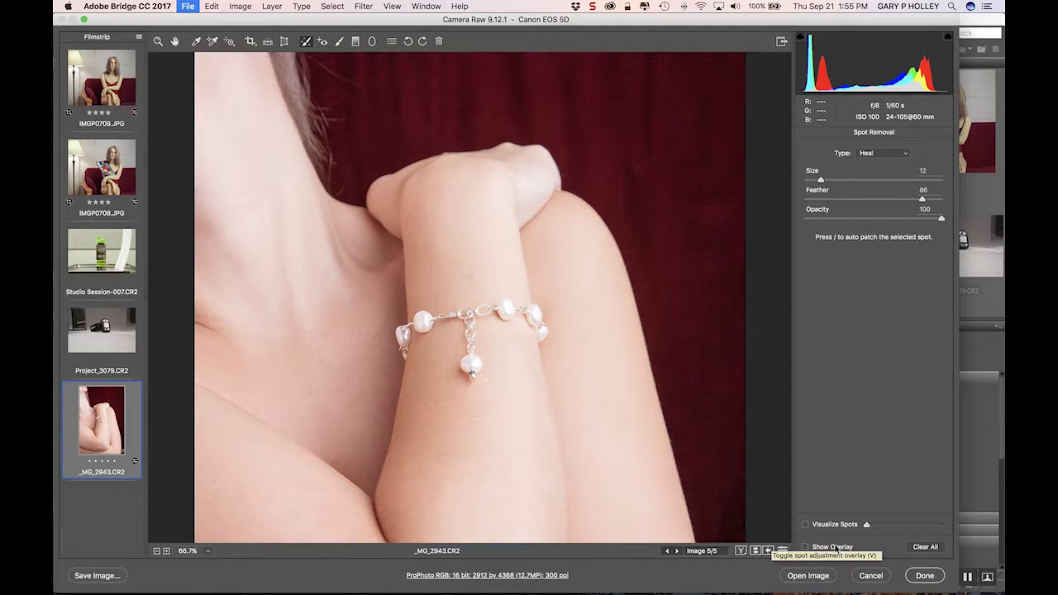
pyautogui.click(839, 550)
pyautogui.click(839, 549)
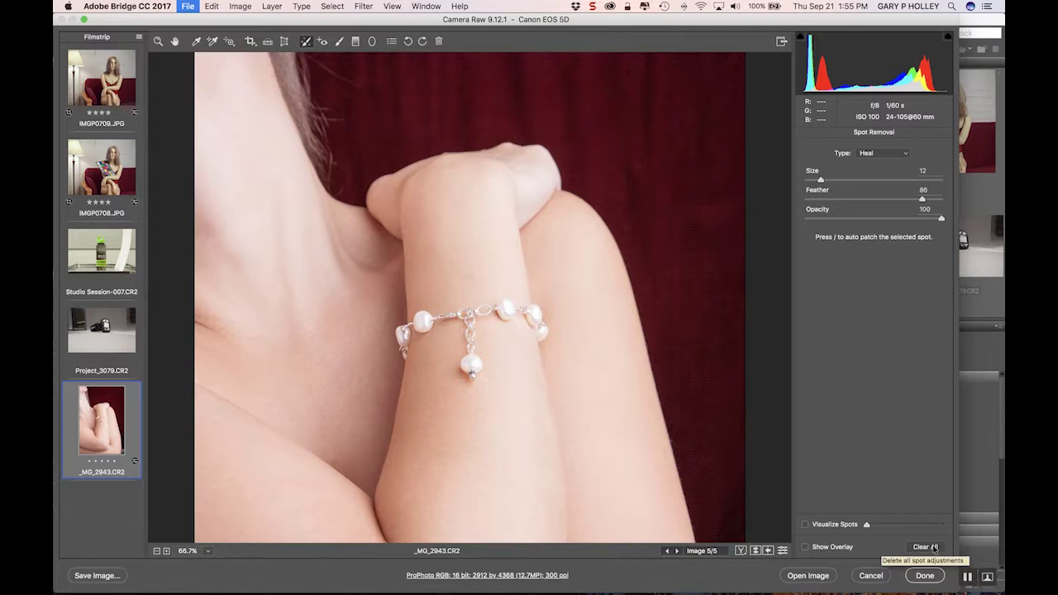
pyautogui.click(805, 547)
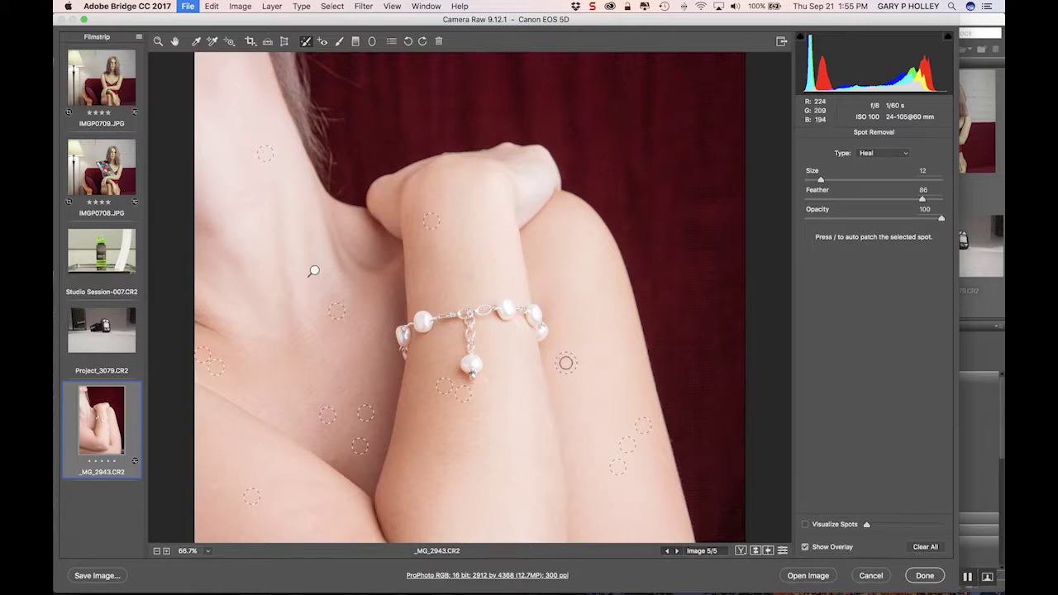
# - Turn on Visualize Spots and hide the spot overlay to check the healed skin for remaining blemishes
pyautogui.click(806, 524)
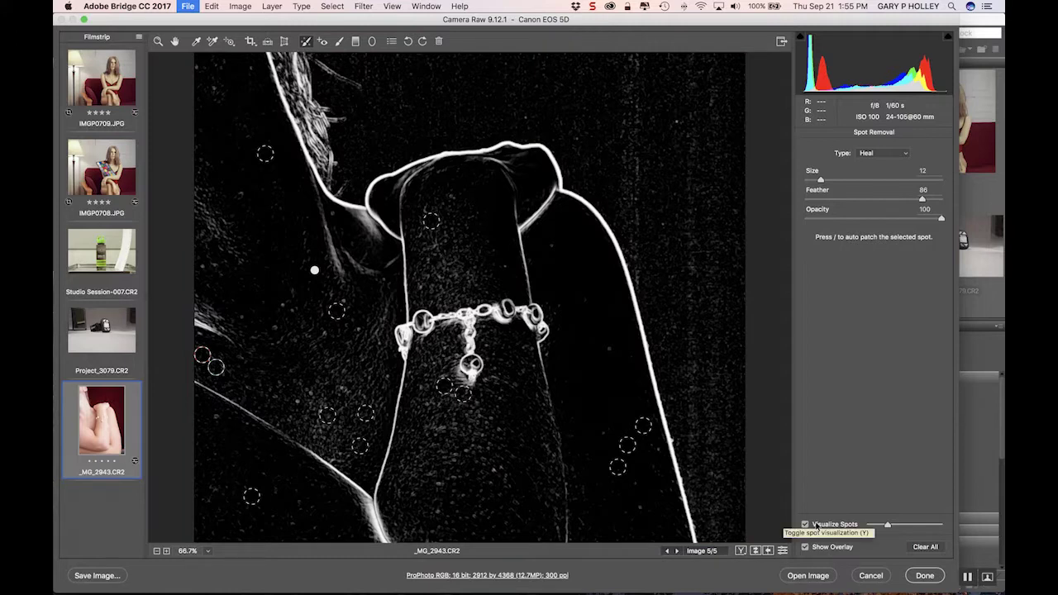
pyautogui.click(846, 550)
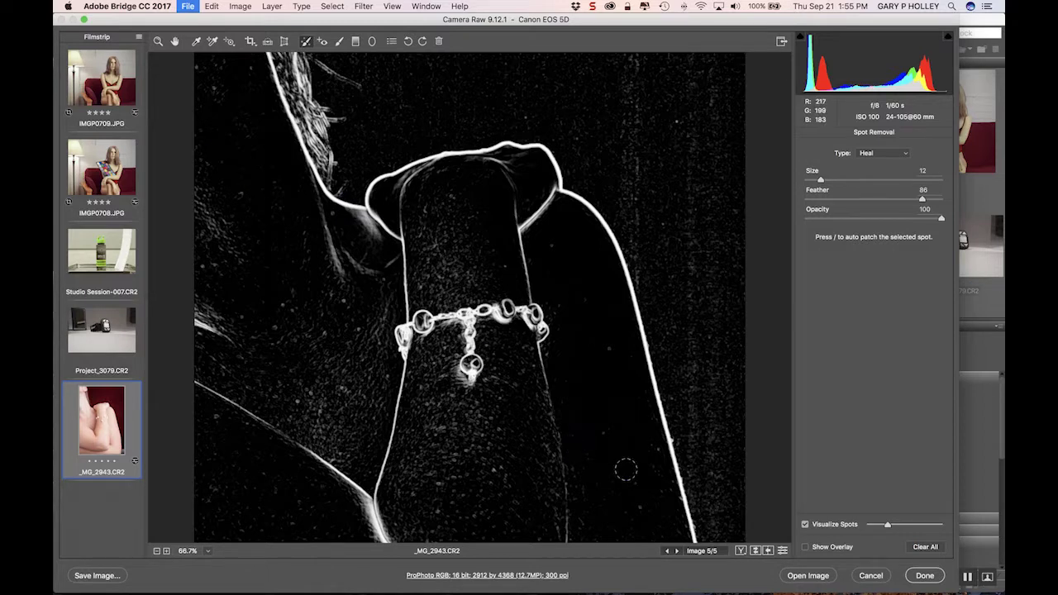
# - Turn off Visualize Spots and show the spot overlay, leaving the Spot Removal type on Heal
pyautogui.click(842, 525)
pyautogui.click(846, 548)
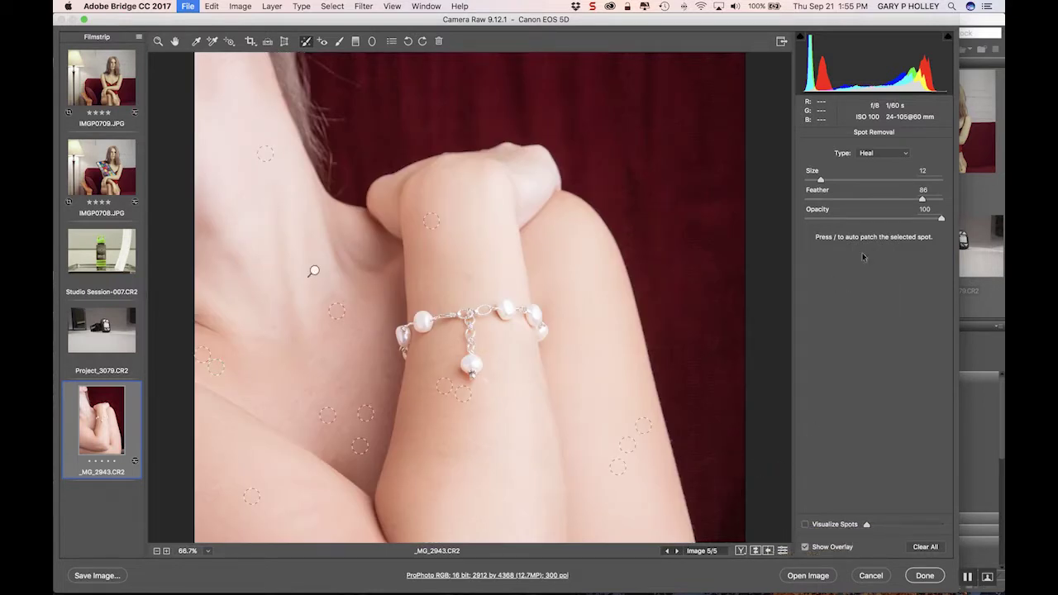
pyautogui.click(903, 156)
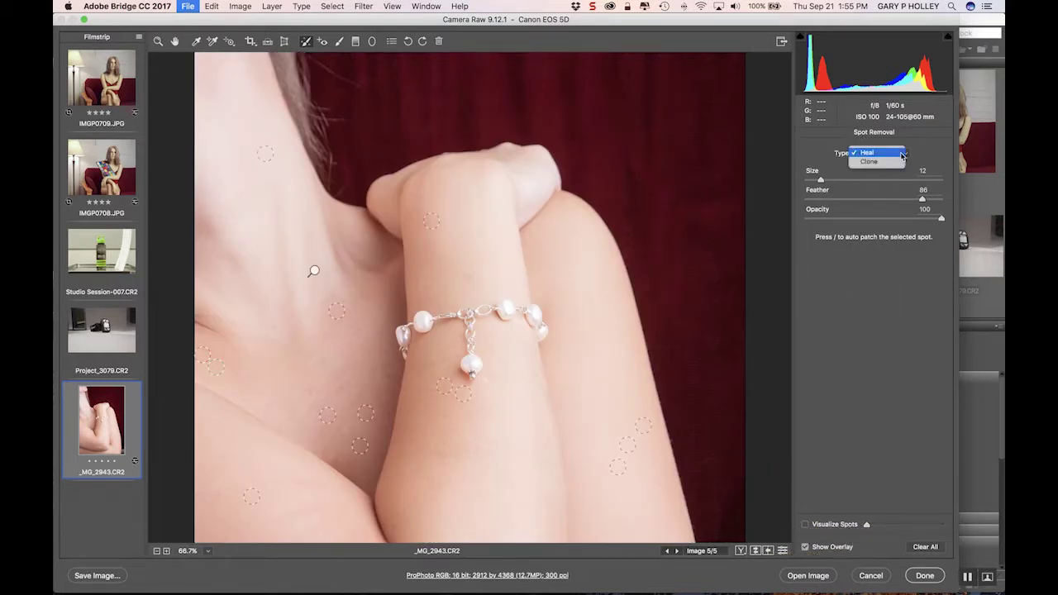
pyautogui.click(921, 379)
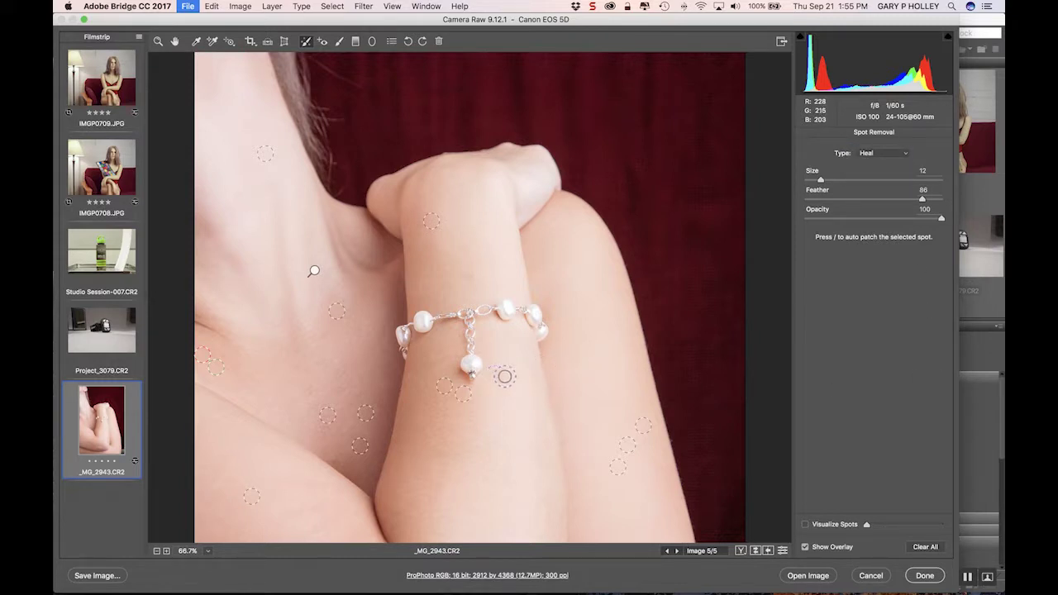
# - Enlarge the Spot Removal brush to size 20 and paint a Heal stroke across the front of the bracelet
pyautogui.press(']')
pyautogui.press(']')
pyautogui.press(']')
pyautogui.press(']')
pyautogui.press(']')
pyautogui.press(']')
pyautogui.press(']')
pyautogui.press(']')
pyautogui.moveTo(422, 320); pyautogui.dragTo(515, 309)
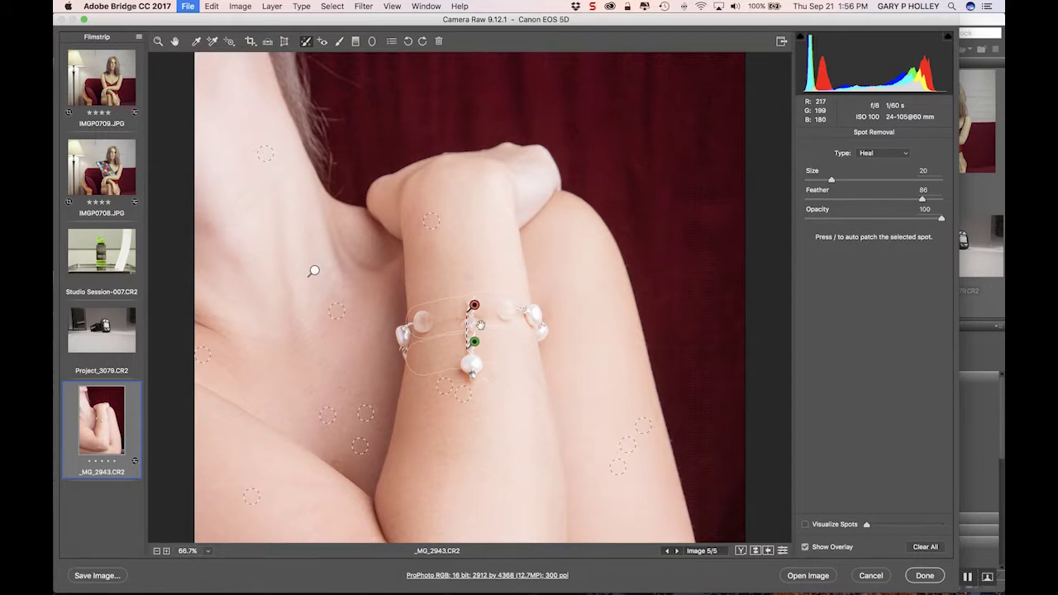
# - At 200% zoom, move the bracelet stroke's sample source onto the bare forearm skin below the hanging pearl
pyautogui.press('super+equal')
pyautogui.press('super+equal')
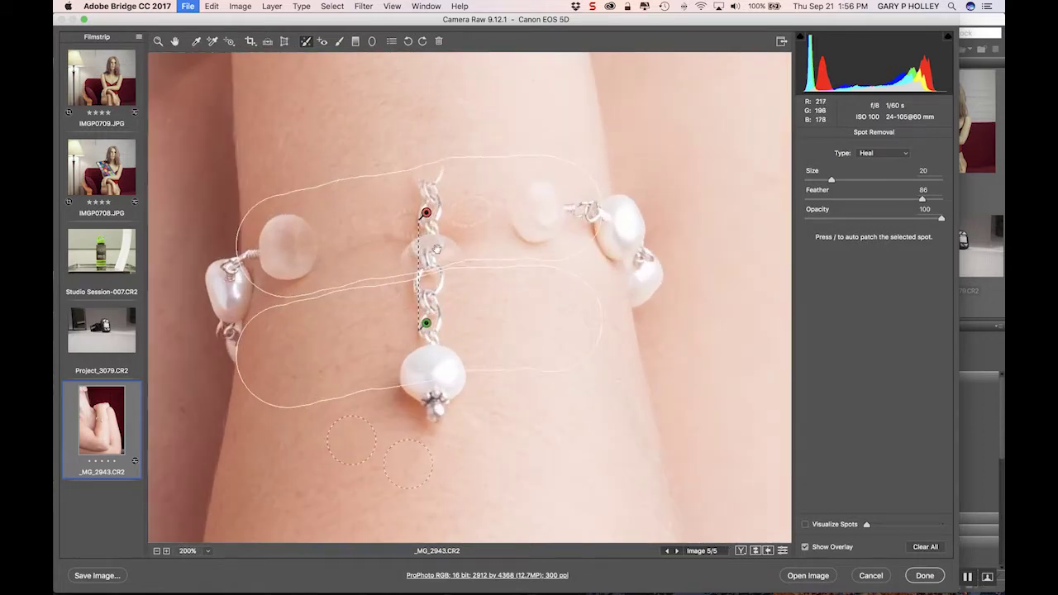
pyautogui.moveTo(510, 383)
pyautogui.mouseDown()
pyautogui.moveTo(516, 342)
pyautogui.moveTo(541, 322)
pyautogui.mouseUp()
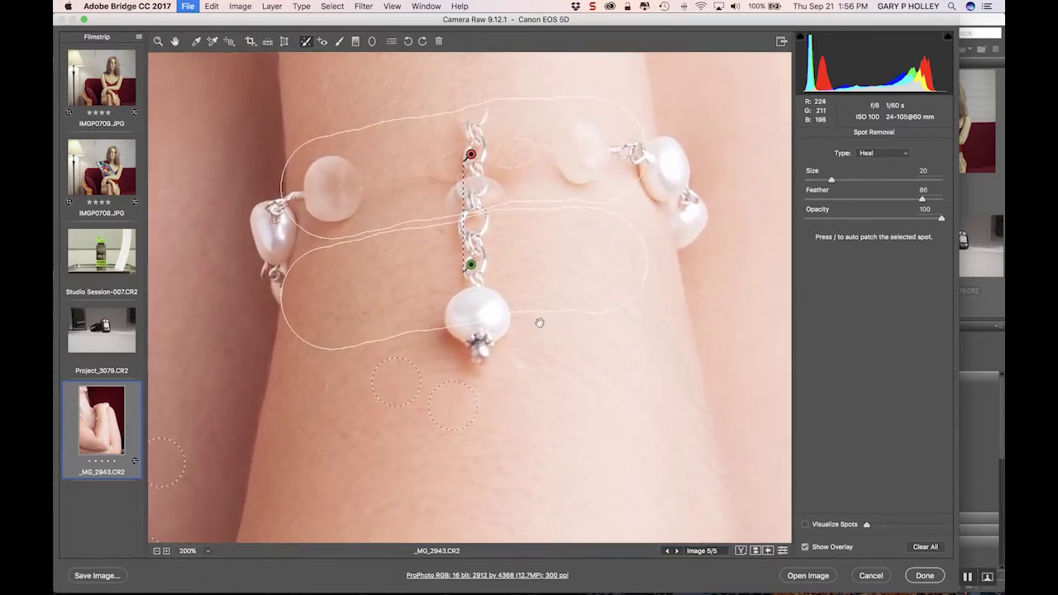
pyautogui.moveTo(471, 266); pyautogui.dragTo(499, 463)
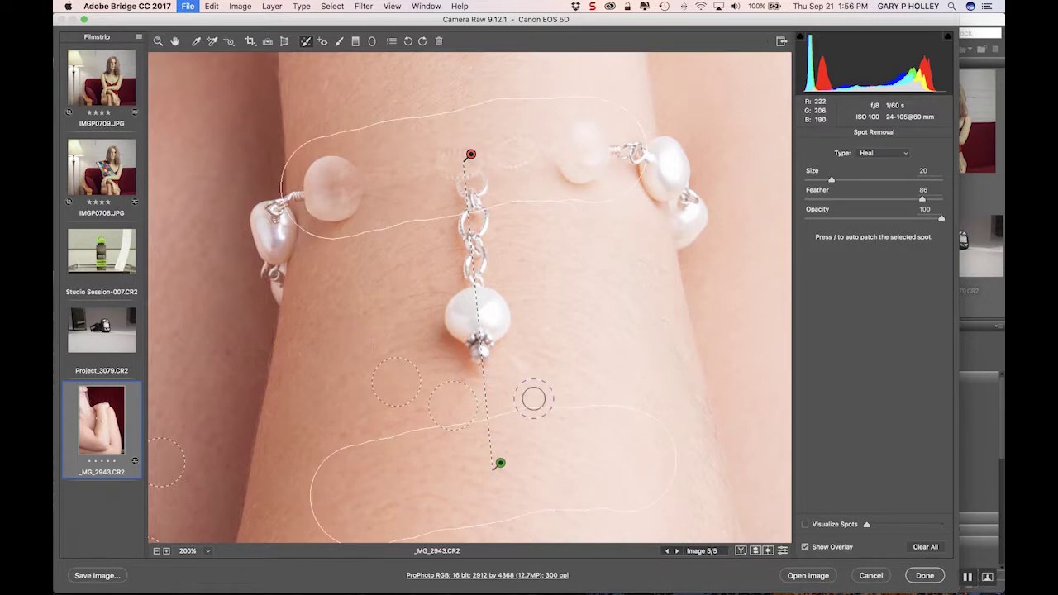
pyautogui.moveTo(518, 485); pyautogui.dragTo(506, 349)
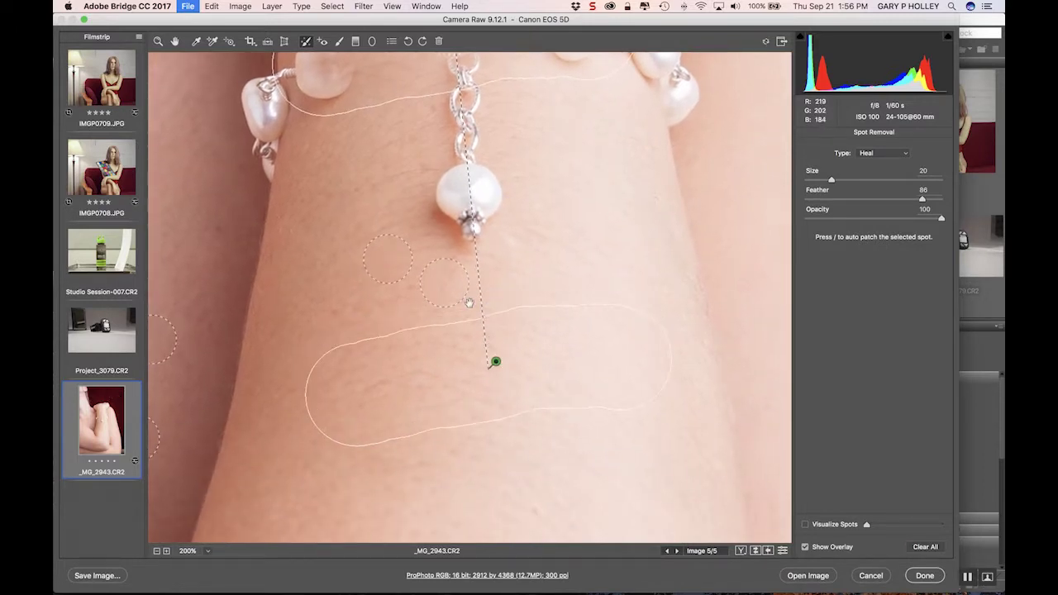
pyautogui.scroll(5, 343, 116)
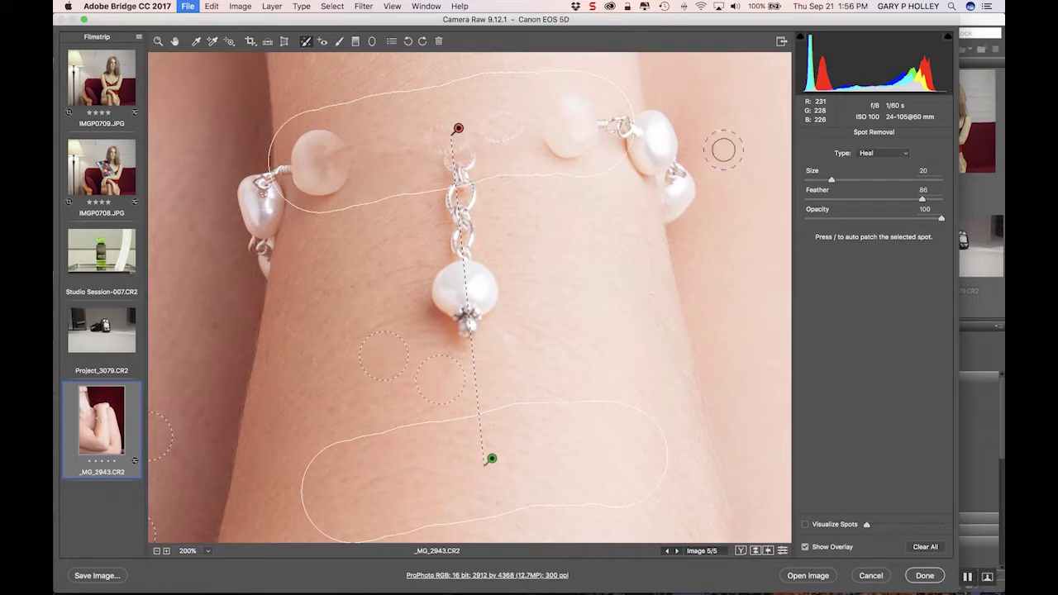
# - Test the bracelet stroke with Feather 0 and Opacity 55, then set Opacity to 100 and Feather to 85
pyautogui.moveTo(922, 201); pyautogui.dragTo(802, 201)
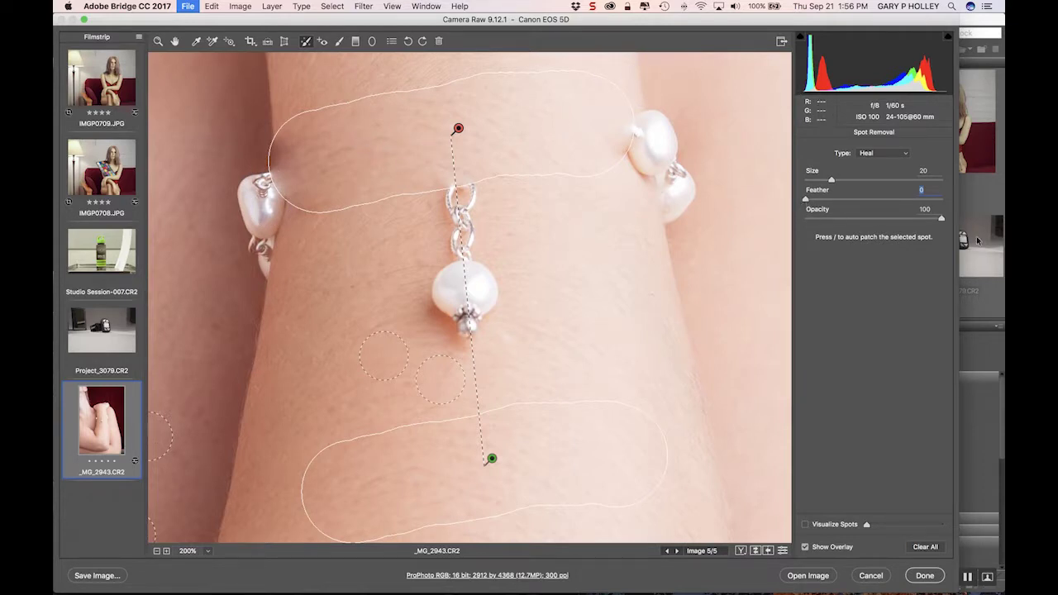
pyautogui.moveTo(944, 222); pyautogui.dragTo(880, 218)
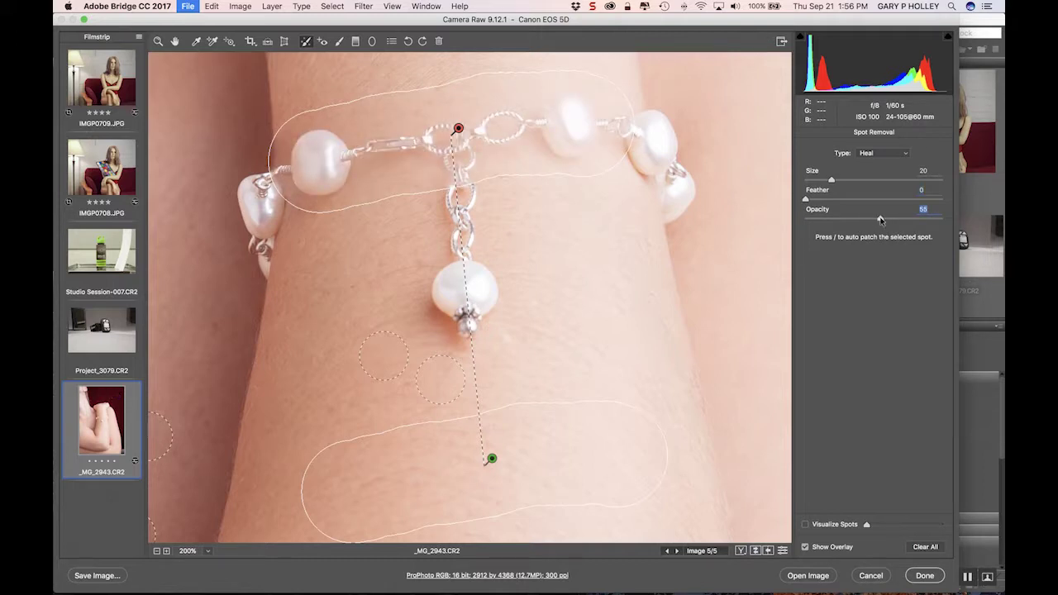
pyautogui.moveTo(880, 220); pyautogui.dragTo(966, 219)
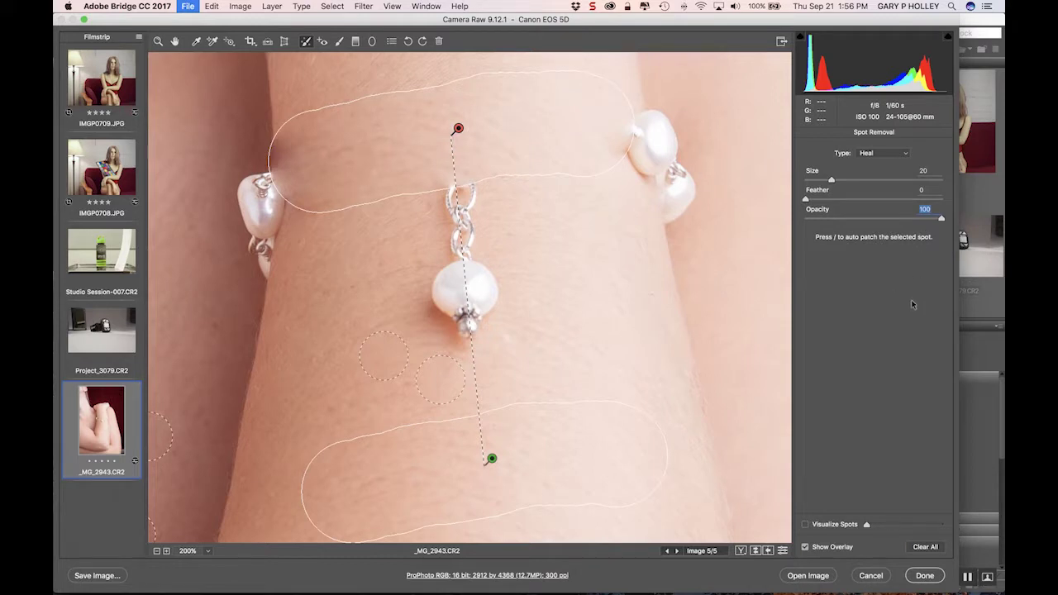
pyautogui.click(808, 200)
pyautogui.moveTo(806, 200)
pyautogui.mouseDown()
pyautogui.moveTo(943, 200)
pyautogui.moveTo(920, 200)
pyautogui.mouseUp()
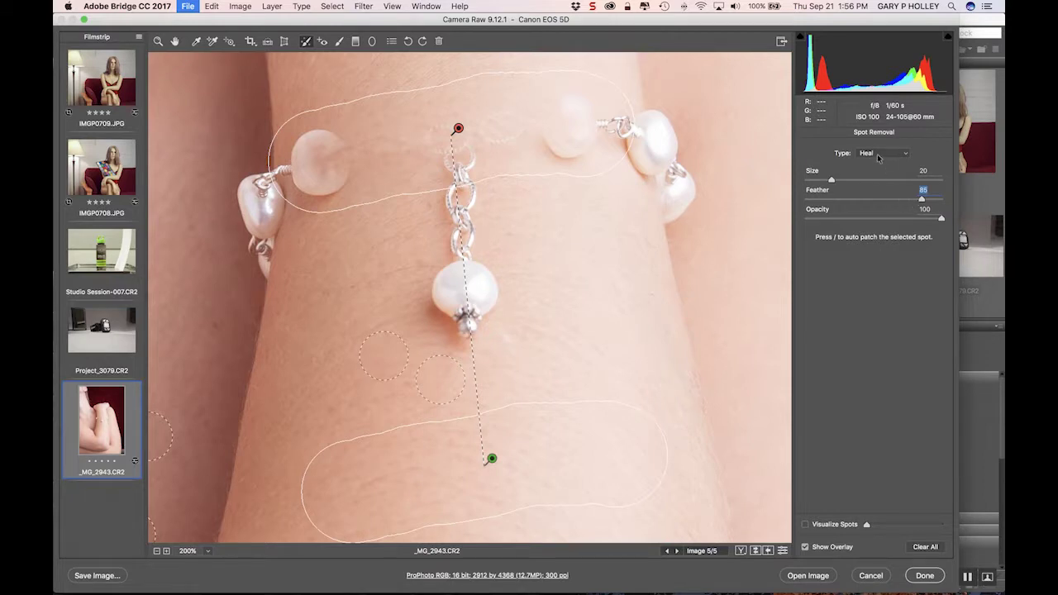
# - Set the bracelet stroke's size to 21, switch its type to Clone and reduce Feather to 44
pyautogui.moveTo(832, 181); pyautogui.dragTo(836, 183)
pyautogui.click(883, 155)
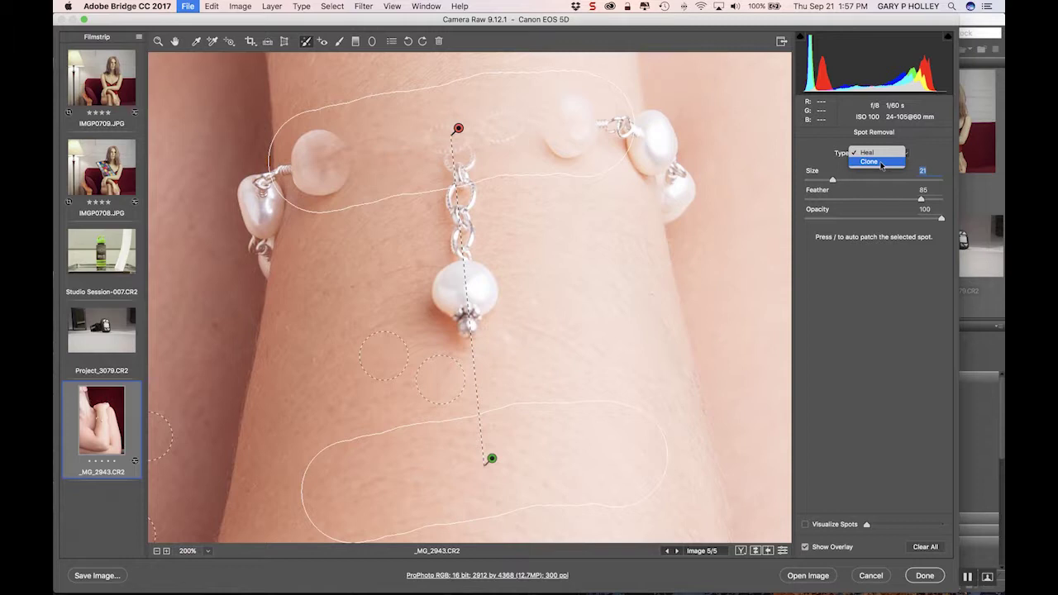
pyautogui.click(881, 164)
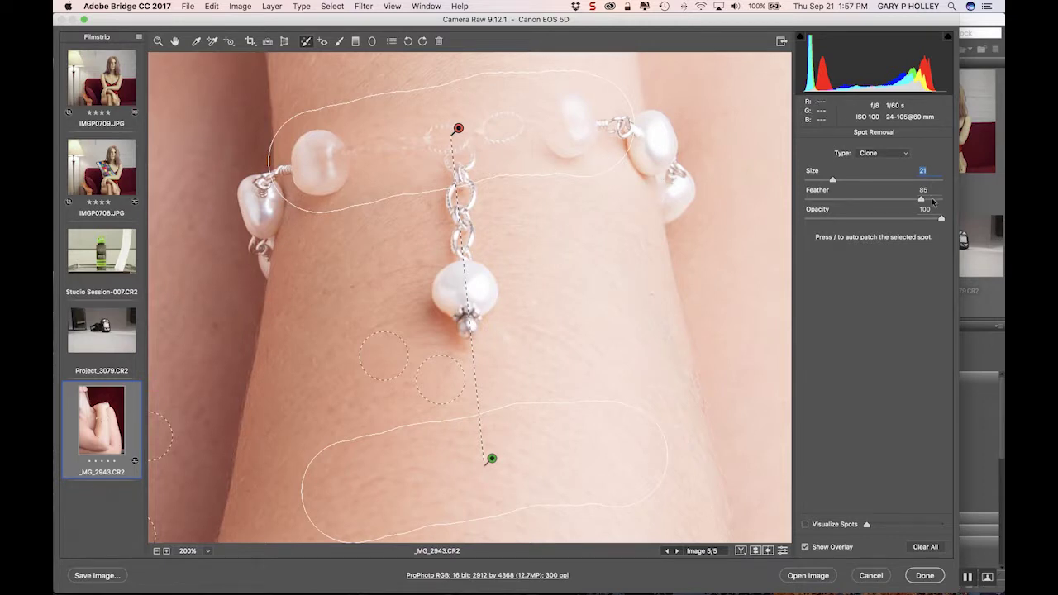
pyautogui.moveTo(921, 200); pyautogui.dragTo(864, 197)
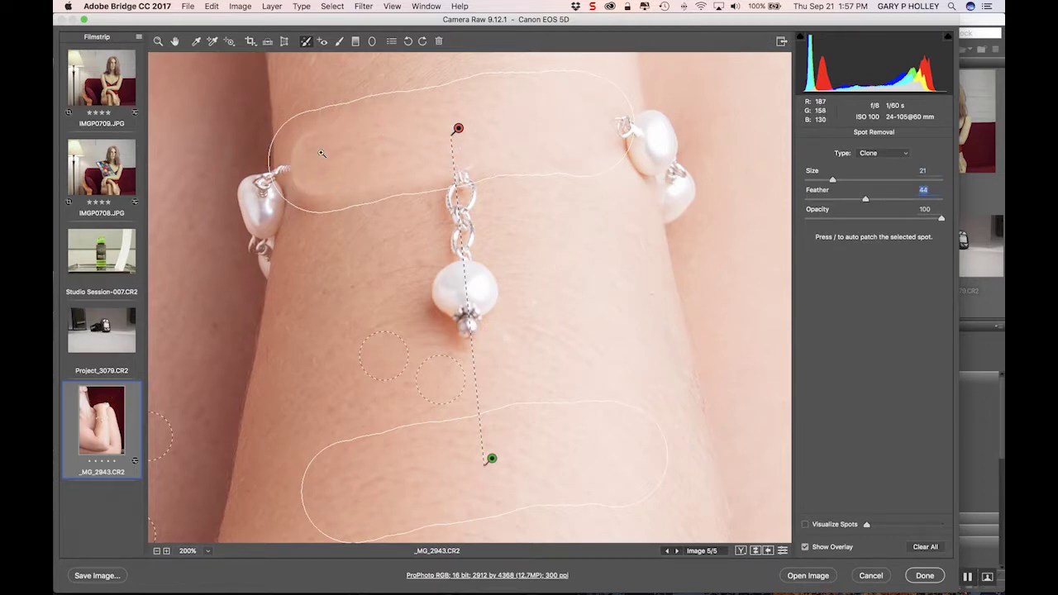
# - Check the cloned stroke's edges at 300% zoom and set its Feather to 0
pyautogui.hotkey('ctrl', '+')
pyautogui.hscroll(3, 352, 235)
pyautogui.scroll(-1, 352, 235)
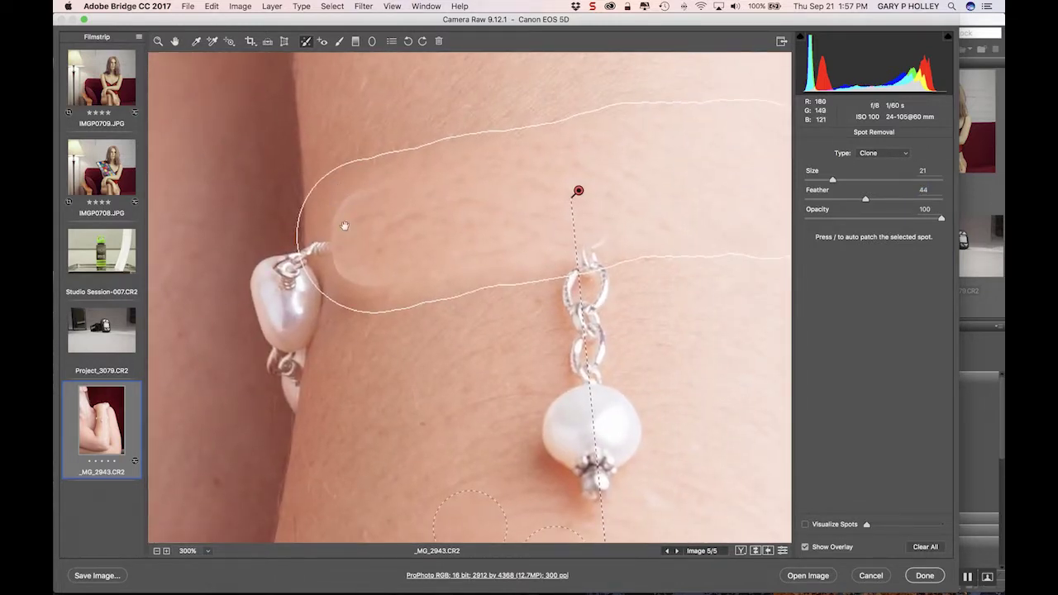
pyautogui.hscroll(1, 649, 298)
pyautogui.scroll(-1, 649, 298)
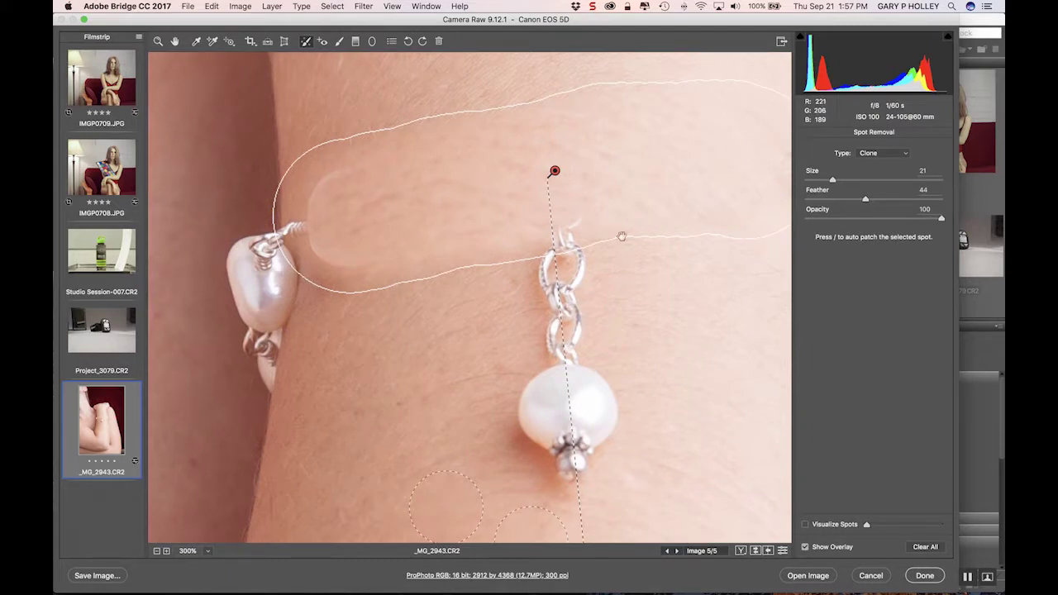
pyautogui.moveTo(866, 201); pyautogui.dragTo(783, 200)
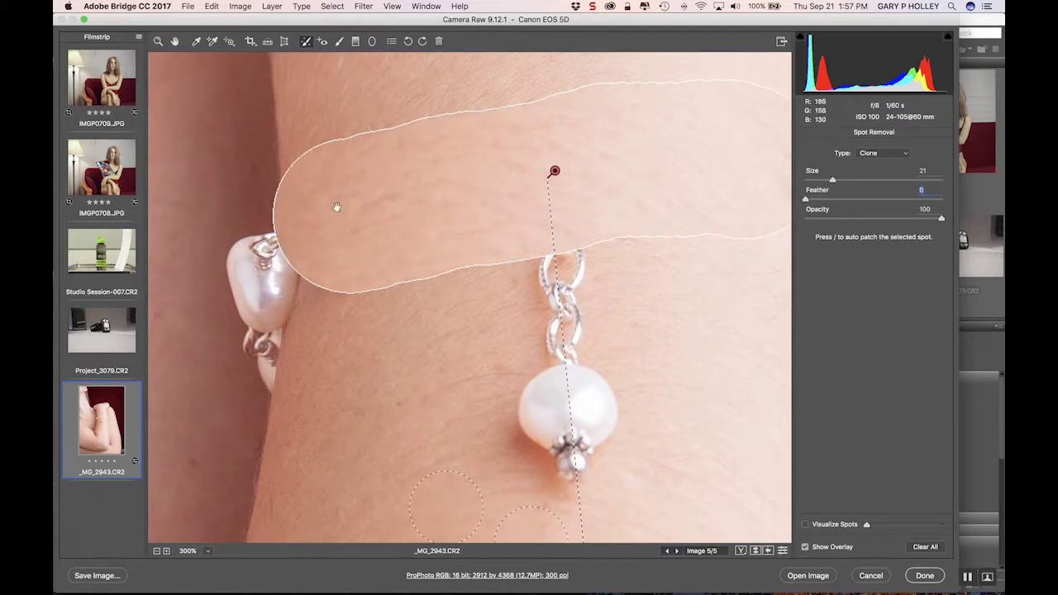
pyautogui.moveTo(414, 184); pyautogui.dragTo(342, 155)
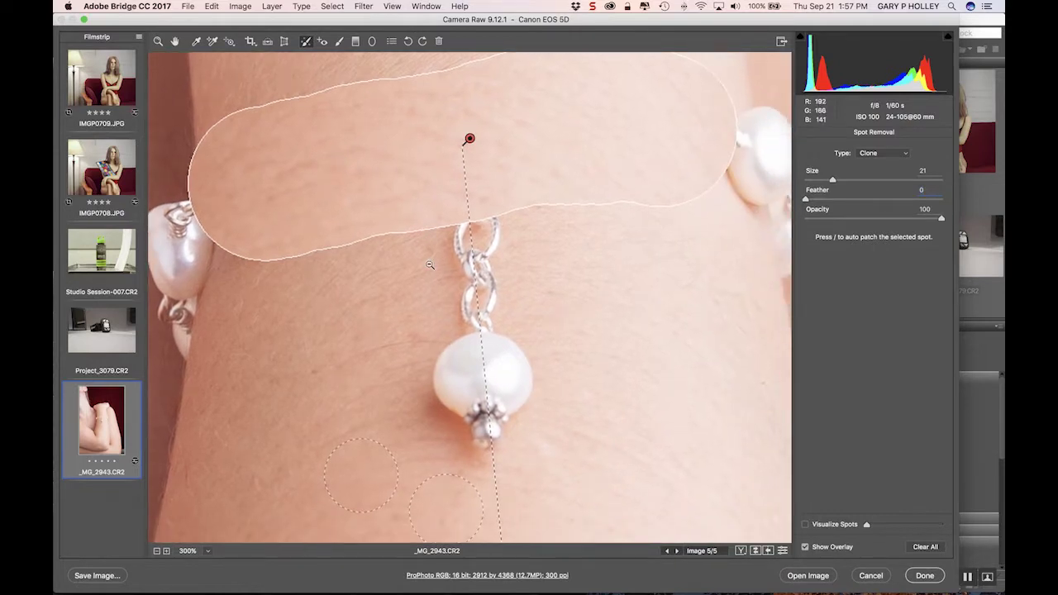
# - Remove the clone stroke covering the bracelet
pyautogui.press('super+minus')
pyautogui.press('super+minus')
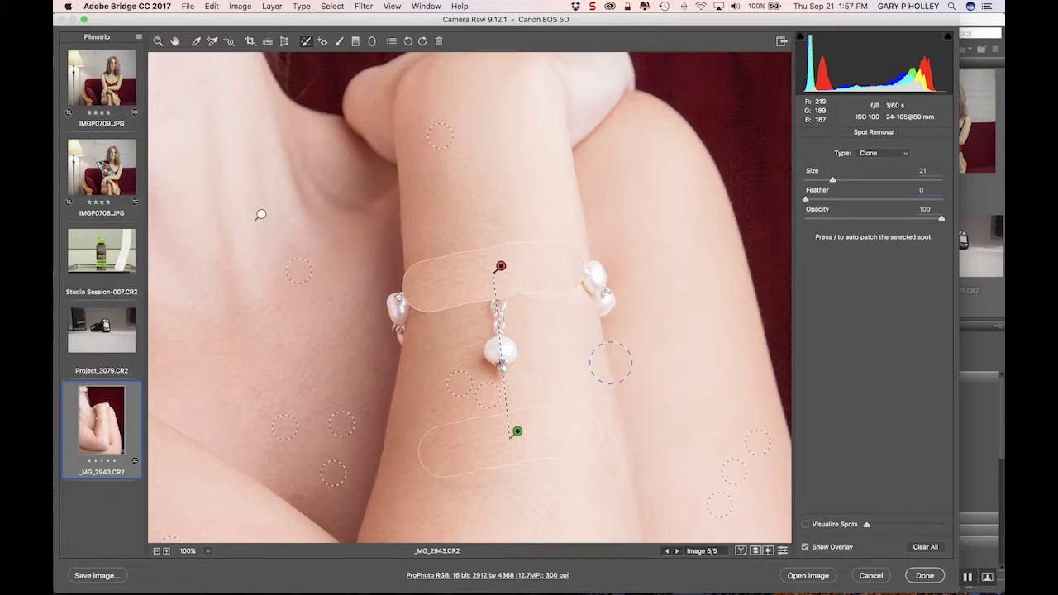
pyautogui.press('Escape')
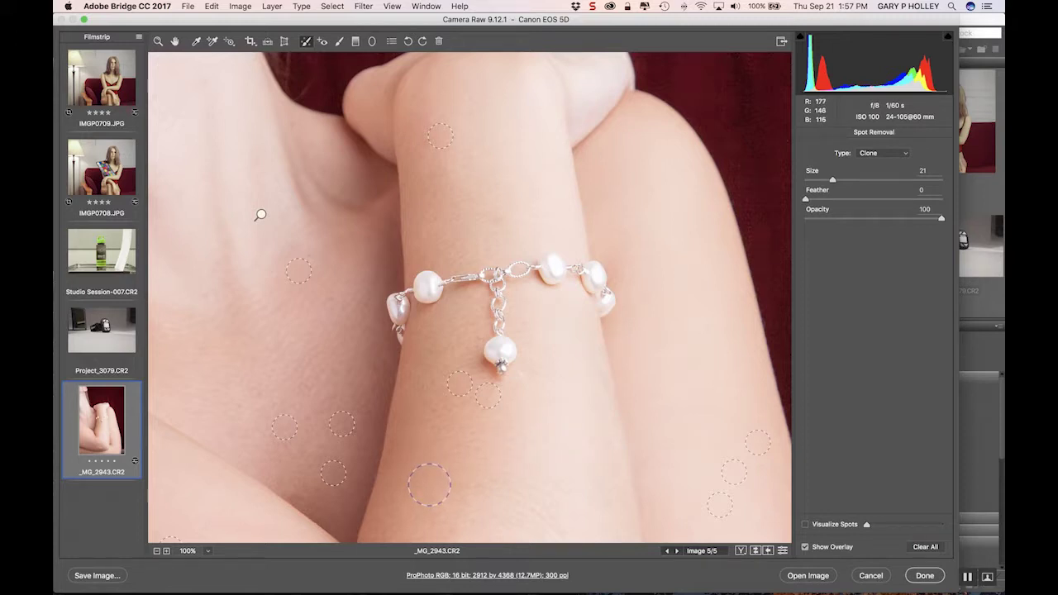
# - Paint a stroke across the forearm below the bracelet, set its type to Heal and move its source onto the bracelet
pyautogui.moveTo(430, 483); pyautogui.dragTo(467, 487)
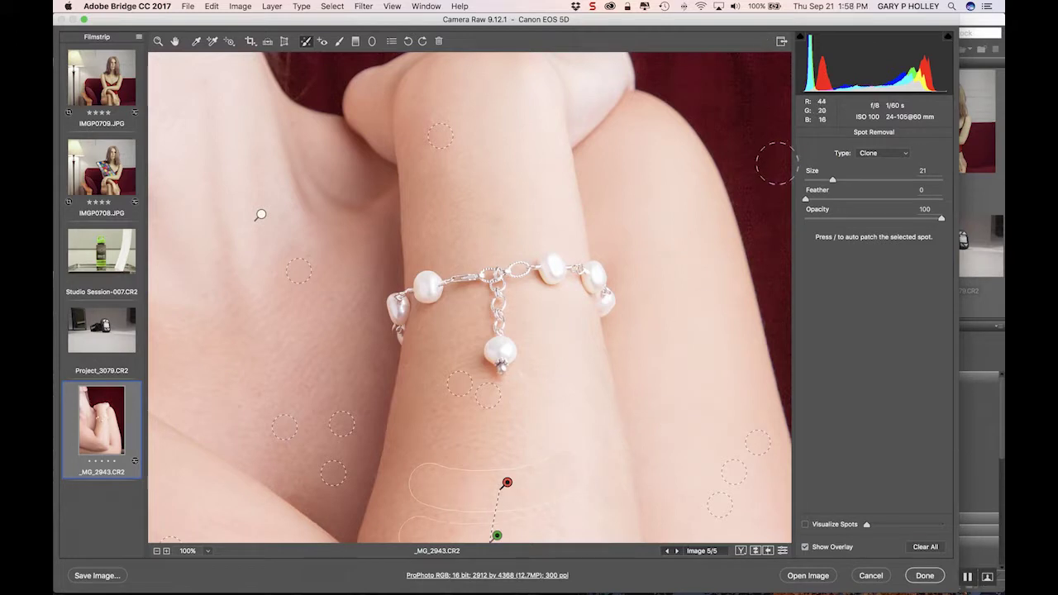
pyautogui.click(883, 153)
pyautogui.click(877, 142)
pyautogui.scroll(-3, 552, 453)
pyautogui.moveTo(501, 455); pyautogui.dragTo(516, 184)
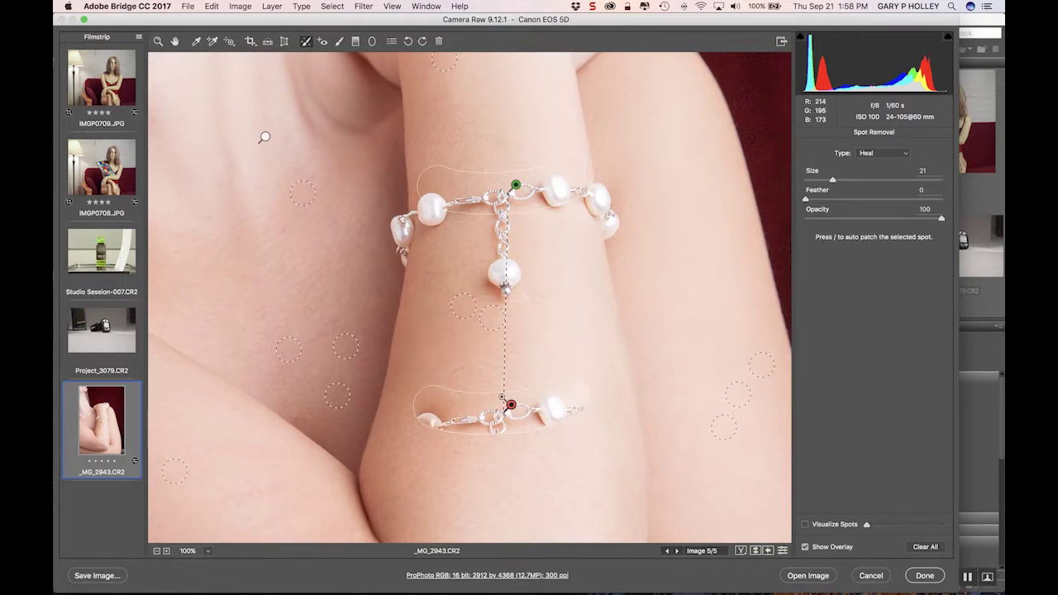
# - Examine the copied bracelet's edges at 200% zoom and switch the forearm stroke's type to Clone for comparison
pyautogui.click(542, 487)
pyautogui.scroll(5, 515, 298)
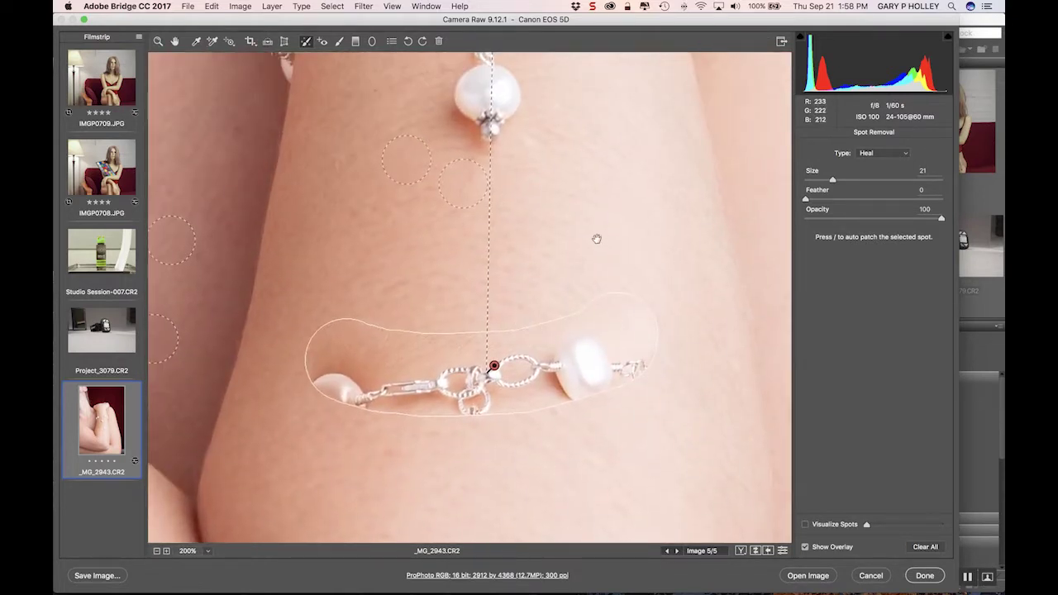
pyautogui.scroll(2, 596, 237)
pyautogui.click(902, 155)
pyautogui.click(891, 154)
pyautogui.click(889, 154)
pyautogui.click(870, 161)
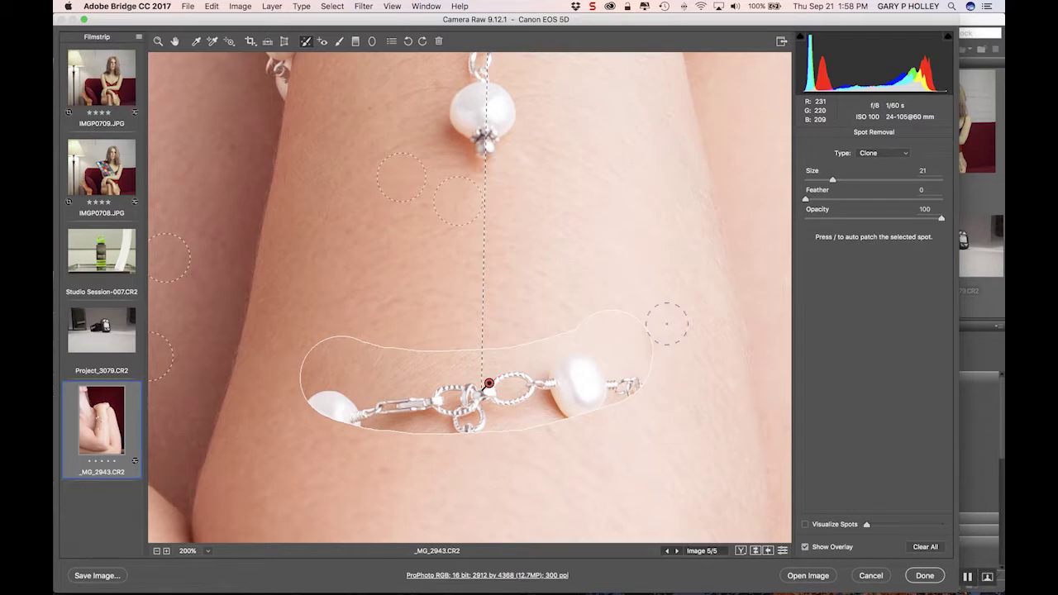
pyautogui.press('super+minus')
pyautogui.press('super+minus')
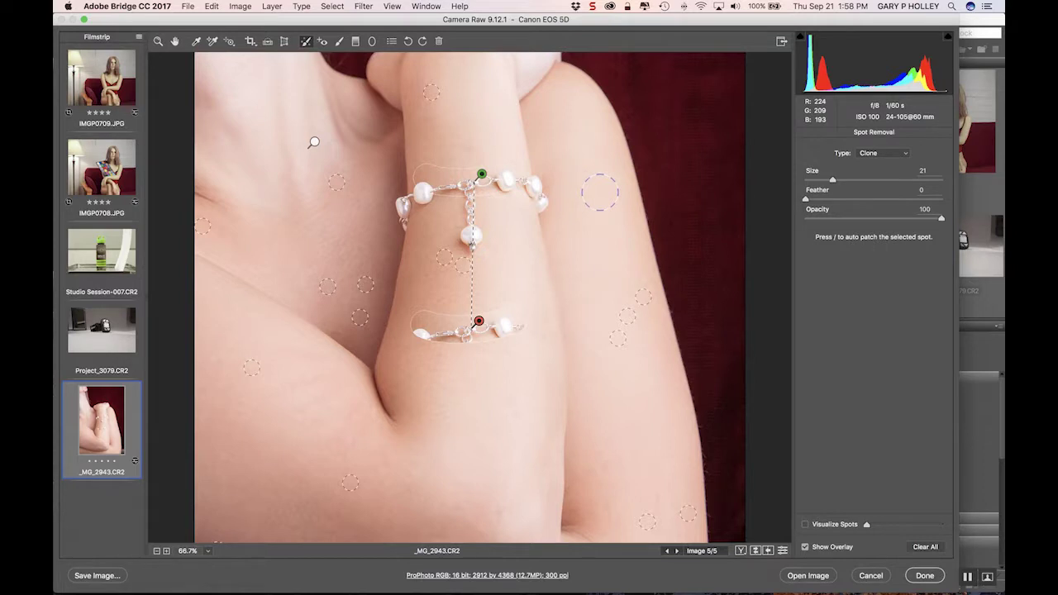
# - Remove the copied bracelet stroke from the forearm and set the Spot Removal type to Heal
pyautogui.click(890, 152)
pyautogui.click(890, 145)
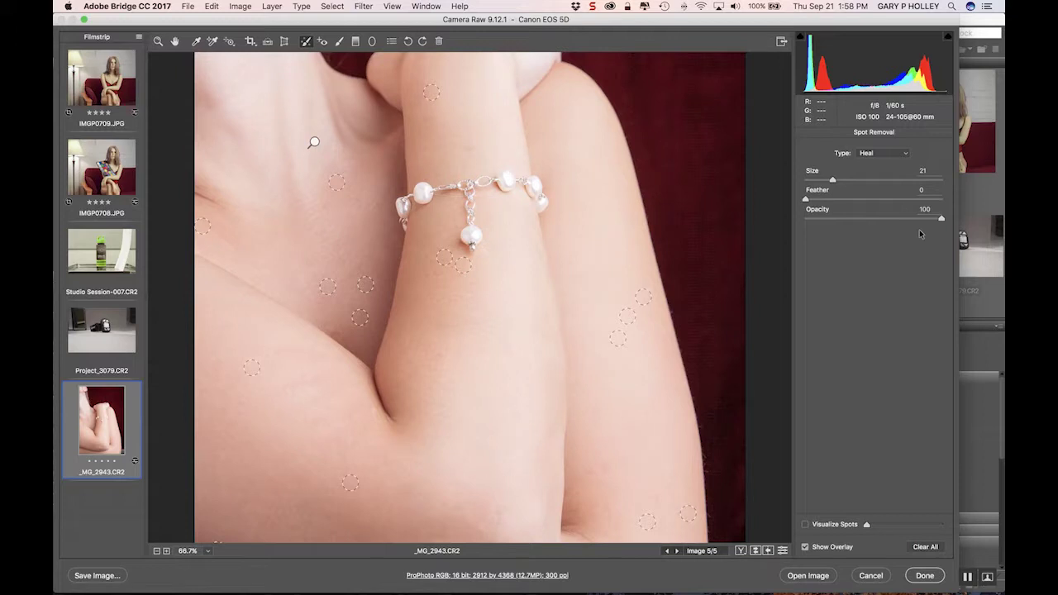
pyautogui.press('super+minus')
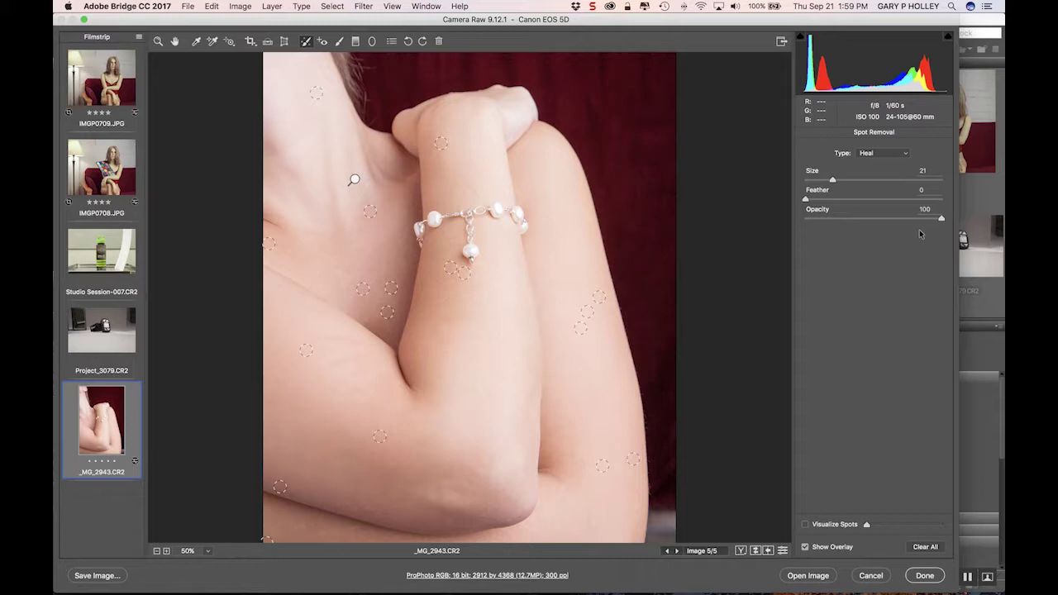
# - Leave and re-enter Spot Removal to compare the retouched photo without and with spot markers, finishing with the Hand tool
pyautogui.click(175, 42)
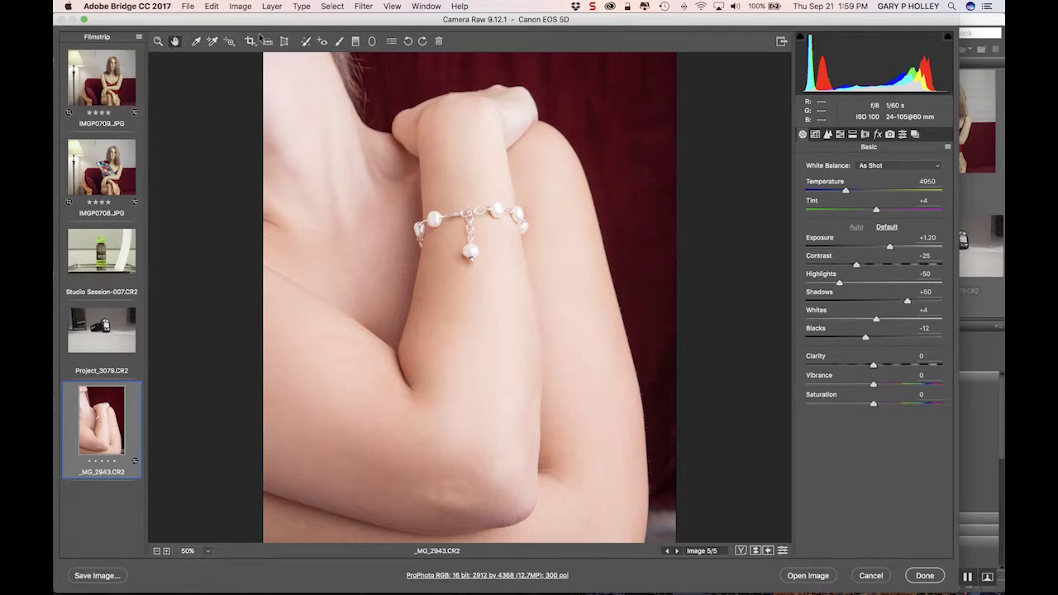
pyautogui.click(304, 41)
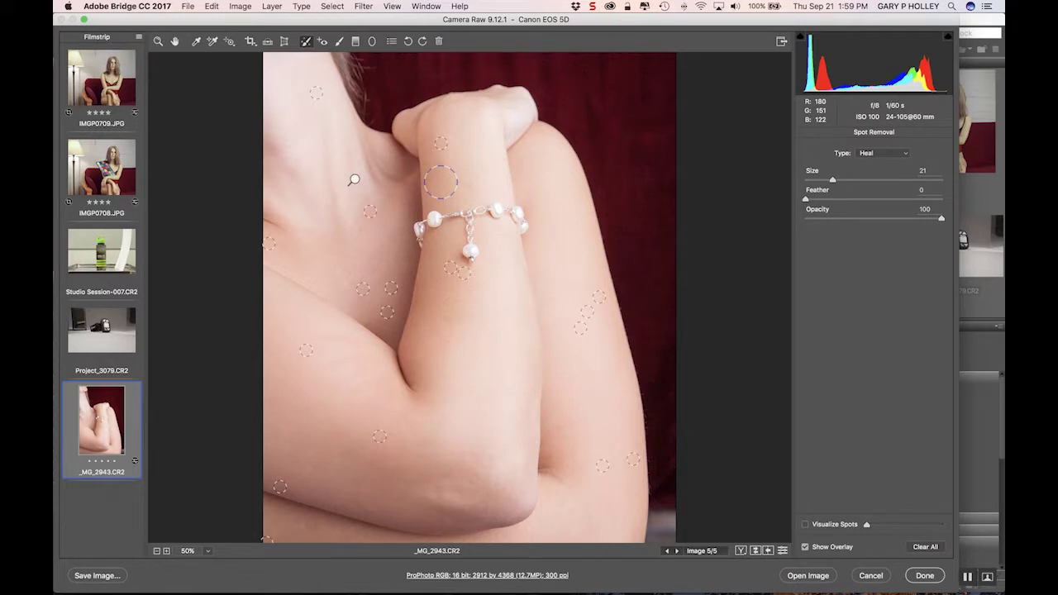
pyautogui.click(175, 41)
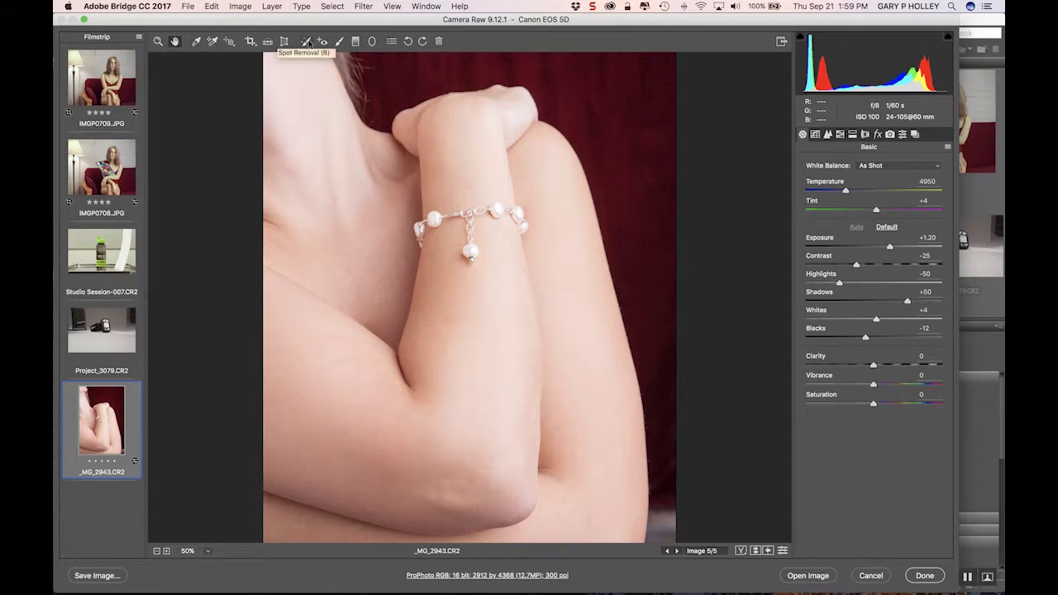
# - Activate the Adjustment Brush and review its adjustment sliders and brush settings, dismissing the notification
pyautogui.click(339, 42)
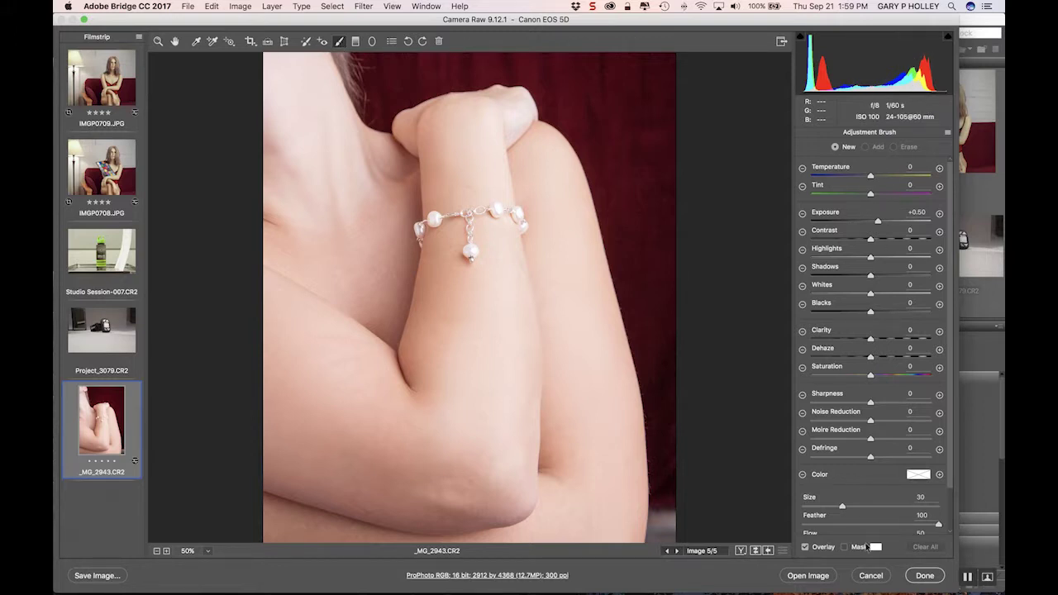
pyautogui.scroll(-3, 884, 392)
pyautogui.scroll(3, 884, 389)
pyautogui.scroll(-2, 853, 467)
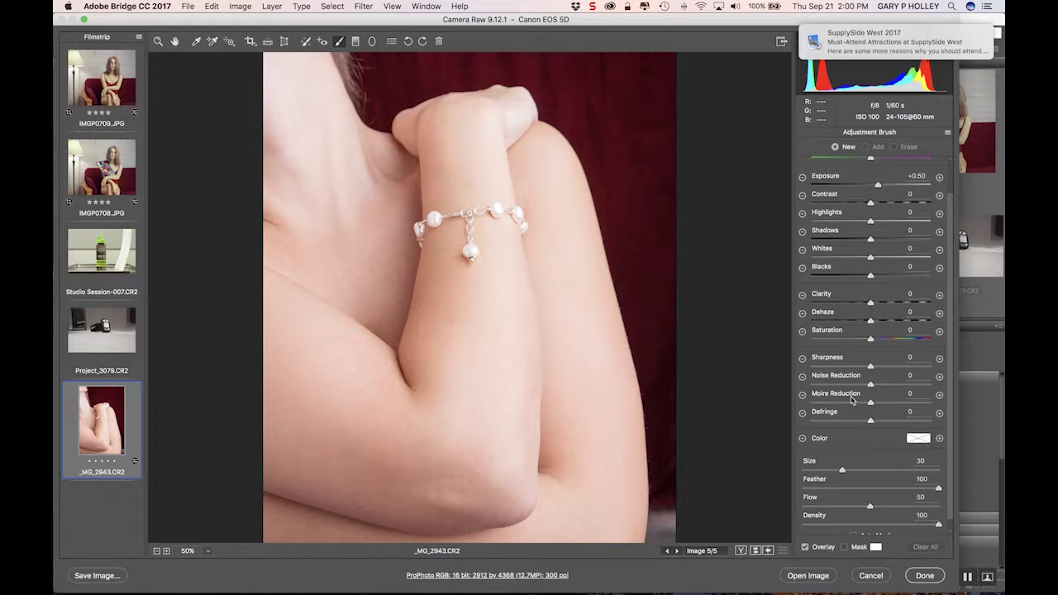
pyautogui.moveTo(882, 47); pyautogui.dragTo(959, 48)
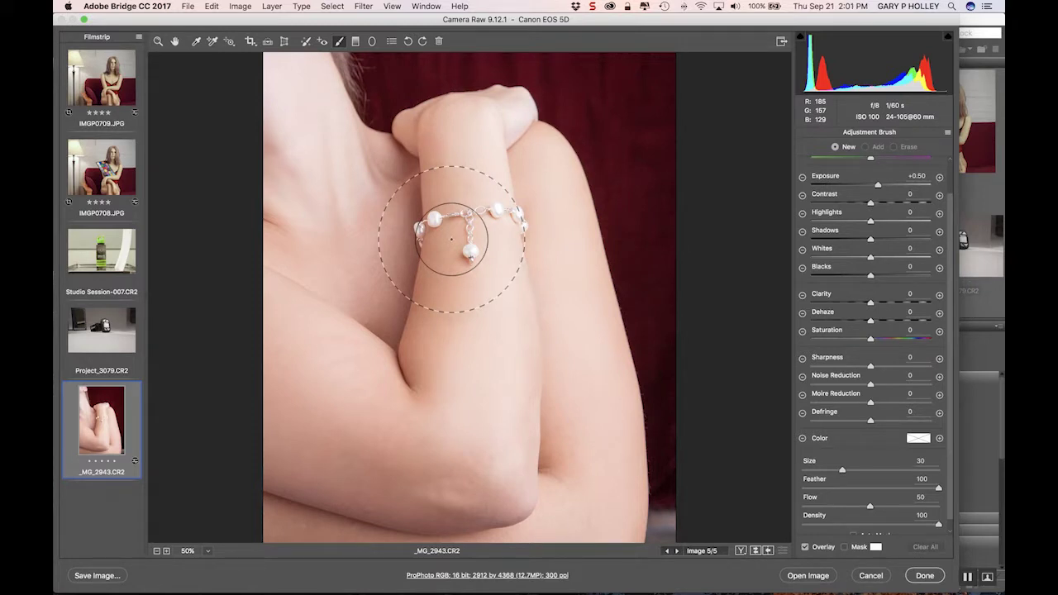
# - Set the Adjustment Brush size to 14 for painting the red background
pyautogui.scroll(-1, 861, 346)
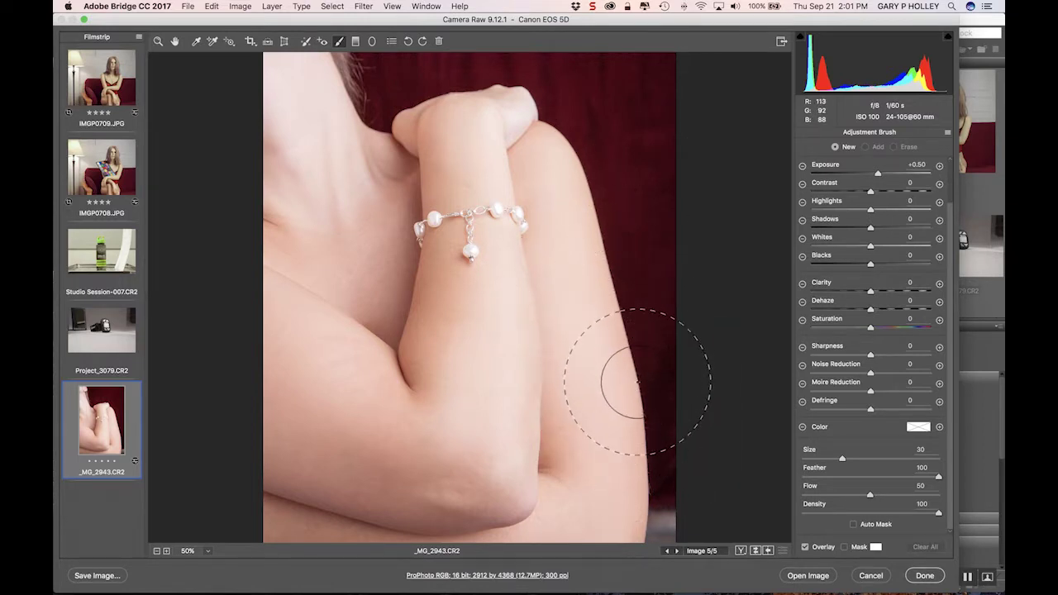
pyautogui.moveTo(843, 460); pyautogui.dragTo(831, 460)
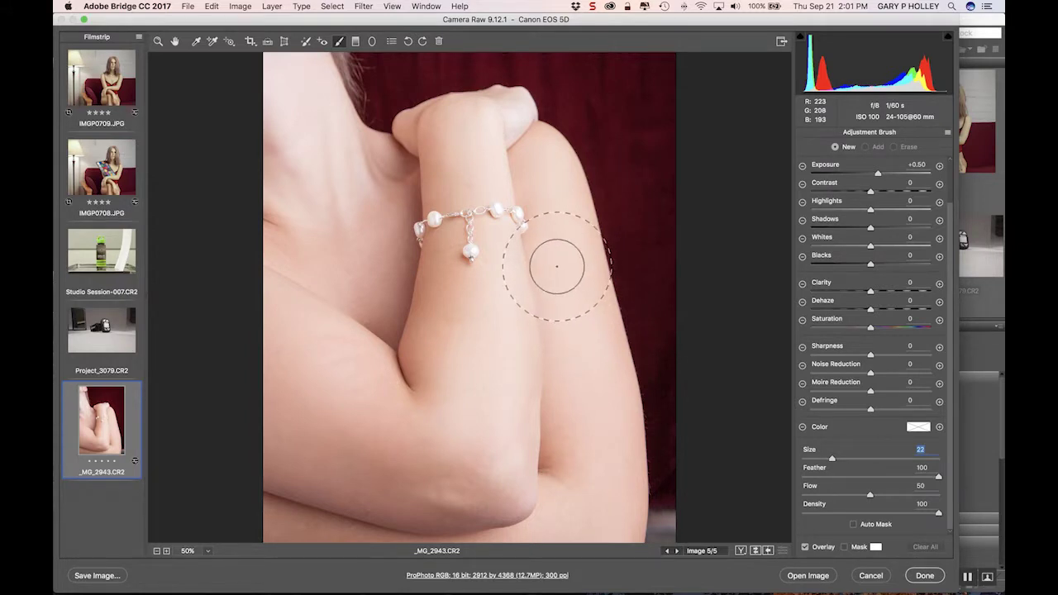
pyautogui.scroll(-3, 556, 266)
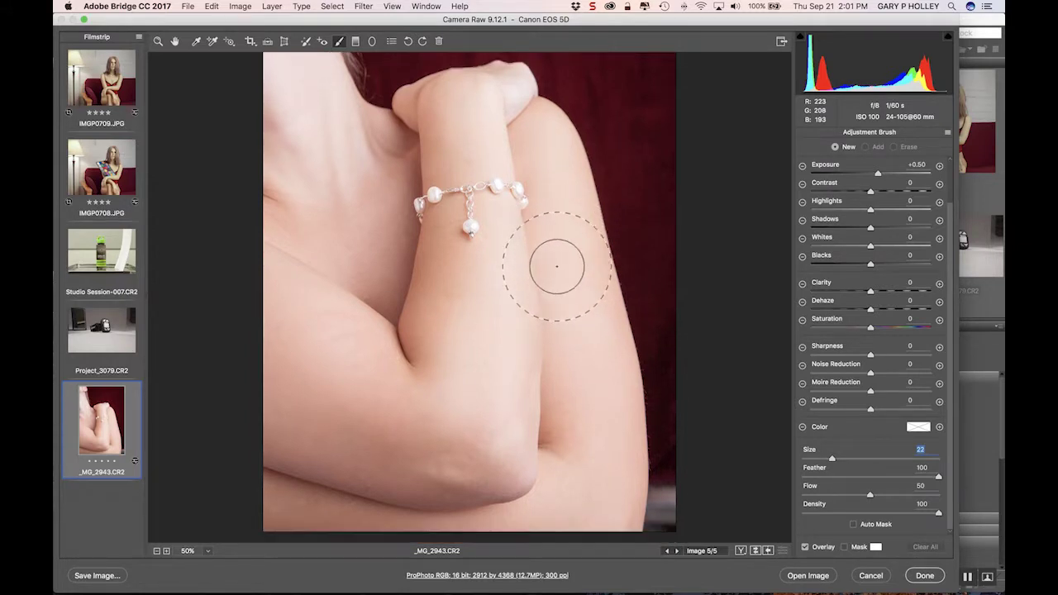
pyautogui.scroll(5, 557, 266)
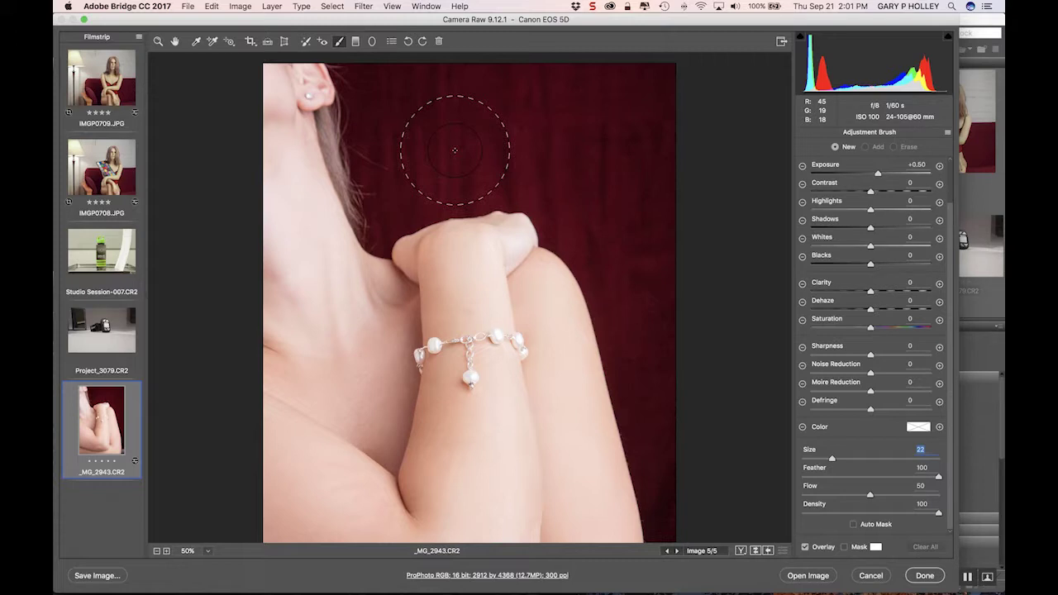
pyautogui.press('Down')
pyautogui.press('Down')
pyautogui.press('Down')
pyautogui.press('Down')
pyautogui.press('Down')
pyautogui.press('Down')
pyautogui.press('Down')
pyautogui.press('Down')
pyautogui.press('Down')
pyautogui.press('Down')
pyautogui.press('Down')
pyautogui.press('Down')
pyautogui.press('Down')
pyautogui.press('Down')
pyautogui.press('Up')
pyautogui.press('Up')
pyautogui.press('Up')
pyautogui.press('Up')
pyautogui.press('Up')
pyautogui.press('Up')
pyautogui.press('Up')
pyautogui.press('Up')
pyautogui.press('Up')
pyautogui.press('Up')
pyautogui.press('Up')
pyautogui.press('Up')
pyautogui.press('Up')
pyautogui.press('Up')
pyautogui.press('Up')
pyautogui.press('Up')
pyautogui.press('Up')
pyautogui.press('Up')
pyautogui.press('Up')
pyautogui.press('Up')
pyautogui.press('Up')
pyautogui.press('Up')
pyautogui.press('Down')
pyautogui.press('Down')
pyautogui.press('Down')
pyautogui.press('Down')
pyautogui.press('Down')
pyautogui.press('Down')
pyautogui.press('Down')
pyautogui.press('Down')
pyautogui.press('Down')
pyautogui.press('Down')
pyautogui.press('Down')
pyautogui.press('Down')
pyautogui.press('Down')
pyautogui.press('Down')
pyautogui.press('Up')
pyautogui.press('Up')
pyautogui.press('Up')
pyautogui.press('Up')
pyautogui.press('Up')
pyautogui.press('Up')
pyautogui.press('Up')
pyautogui.press('Up')
pyautogui.press('Up')
pyautogui.press('Up')
pyautogui.press('Down')
pyautogui.press('Down')
pyautogui.press('Down')
pyautogui.press('Down')
pyautogui.press('Down')
pyautogui.press('Down')
pyautogui.press('Down')
pyautogui.press('Down')
pyautogui.hotkey('shift', 'Up')
pyautogui.press('Down')
pyautogui.press('Down')
pyautogui.press('Down')
pyautogui.press('Down')
pyautogui.press('Down')
pyautogui.press('Down')
pyautogui.press('Down')
pyautogui.press('Down')
pyautogui.press('Down')
pyautogui.press('Down')
pyautogui.press('Down')
pyautogui.press('Down')
pyautogui.press('Down')
pyautogui.press('Up')
pyautogui.press('Up')
pyautogui.press('Up')
pyautogui.press('Up')
pyautogui.press('Up')
pyautogui.press('Up')
pyautogui.press('Up')
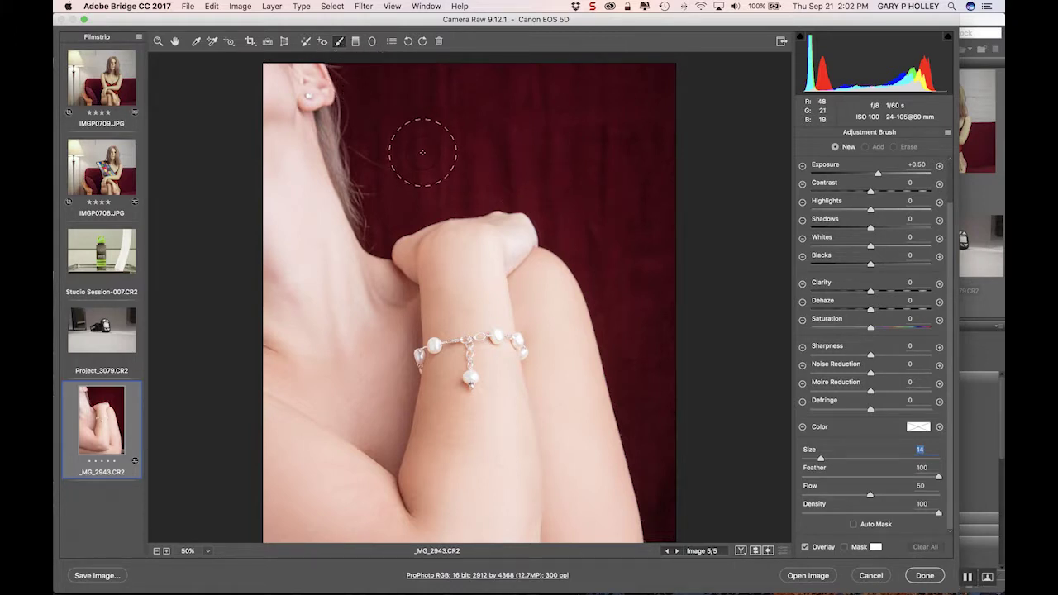
# - Paint over the red background above the hand and beside the arm, and set the stroke's exposure to -1.00
pyautogui.moveTo(360, 82)
pyautogui.mouseDown()
pyautogui.moveTo(385, 207)
pyautogui.moveTo(375, 79)
pyautogui.moveTo(403, 168)
pyautogui.moveTo(404, 114)
pyautogui.moveTo(415, 130)
pyautogui.moveTo(416, 209)
pyautogui.moveTo(480, 169)
pyautogui.moveTo(452, 79)
pyautogui.moveTo(425, 85)
pyautogui.moveTo(463, 117)
pyautogui.moveTo(578, 106)
pyautogui.moveTo(474, 85)
pyautogui.moveTo(664, 67)
pyautogui.moveTo(482, 166)
pyautogui.moveTo(479, 197)
pyautogui.moveTo(484, 176)
pyautogui.moveTo(531, 202)
pyautogui.moveTo(649, 151)
pyautogui.mouseUp()
pyautogui.moveTo(571, 82)
pyautogui.mouseDown()
pyautogui.moveTo(510, 107)
pyautogui.moveTo(626, 173)
pyautogui.moveTo(569, 213)
pyautogui.moveTo(587, 230)
pyautogui.mouseUp()
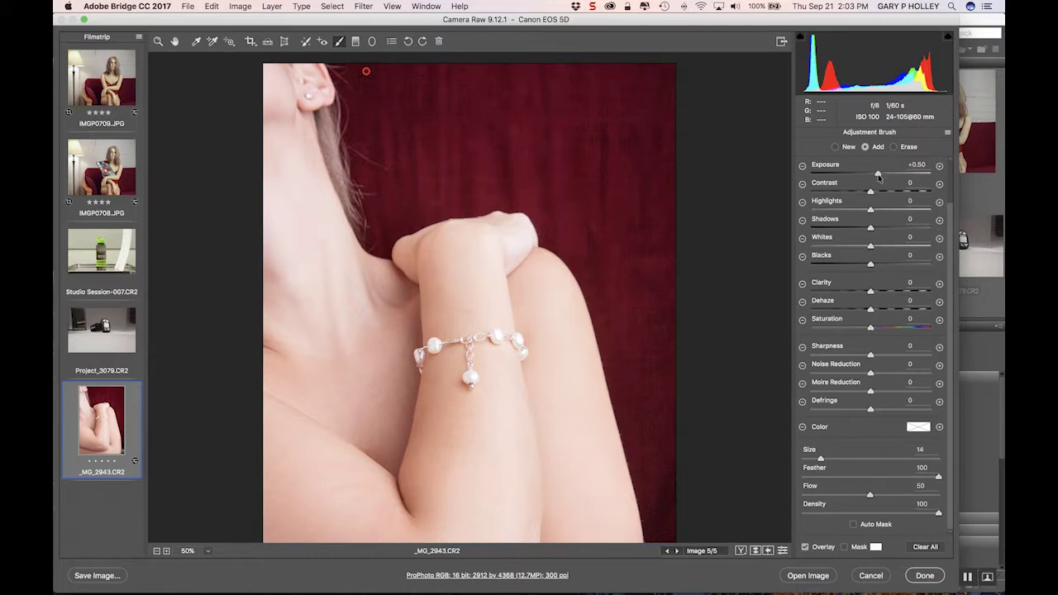
pyautogui.moveTo(878, 175)
pyautogui.mouseDown()
pyautogui.moveTo(900, 174)
pyautogui.moveTo(855, 181)
pyautogui.mouseUp()
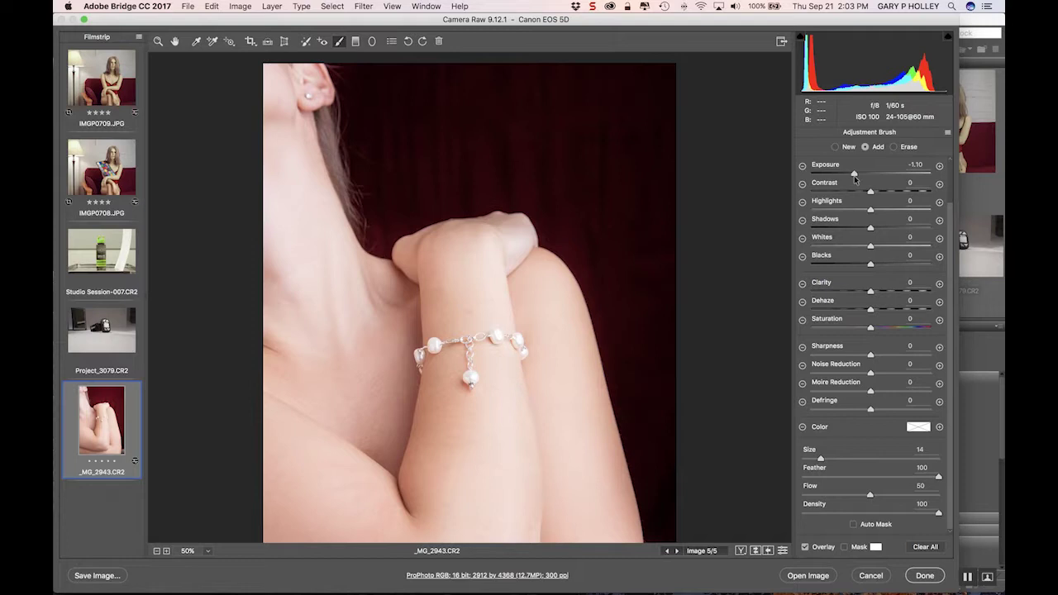
pyautogui.moveTo(856, 180); pyautogui.dragTo(857, 179)
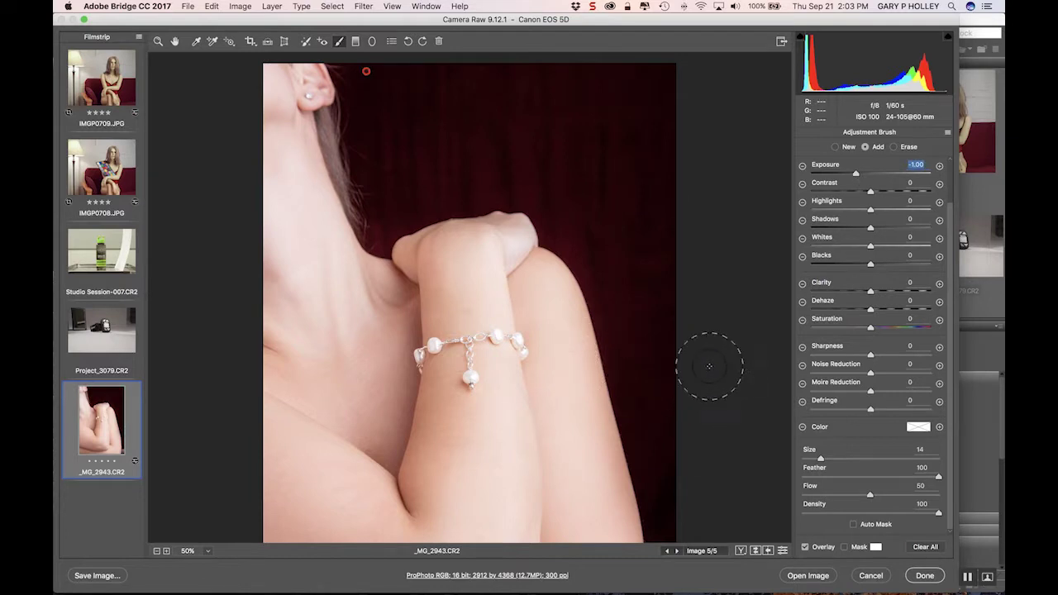
# - Compare the darkened background without and with the adjustment pin overlay
pyautogui.press('super+minus')
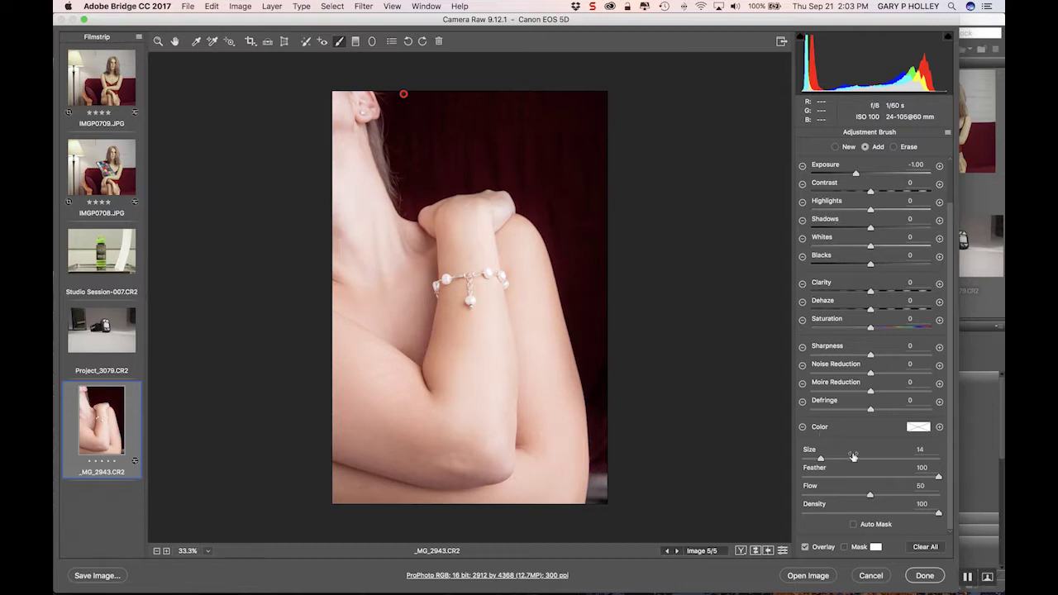
pyautogui.click(830, 553)
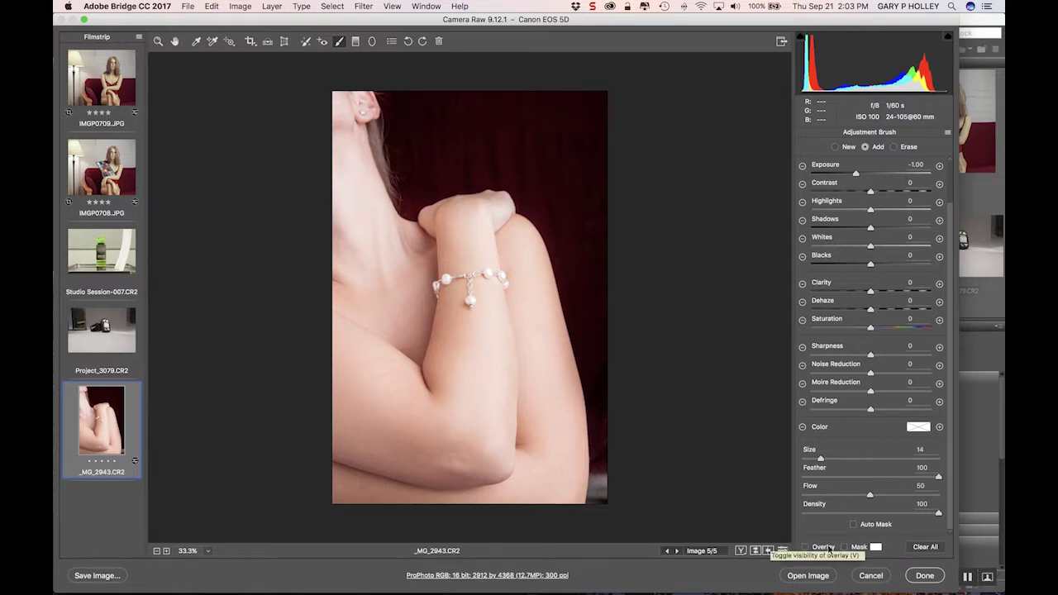
pyautogui.click(830, 549)
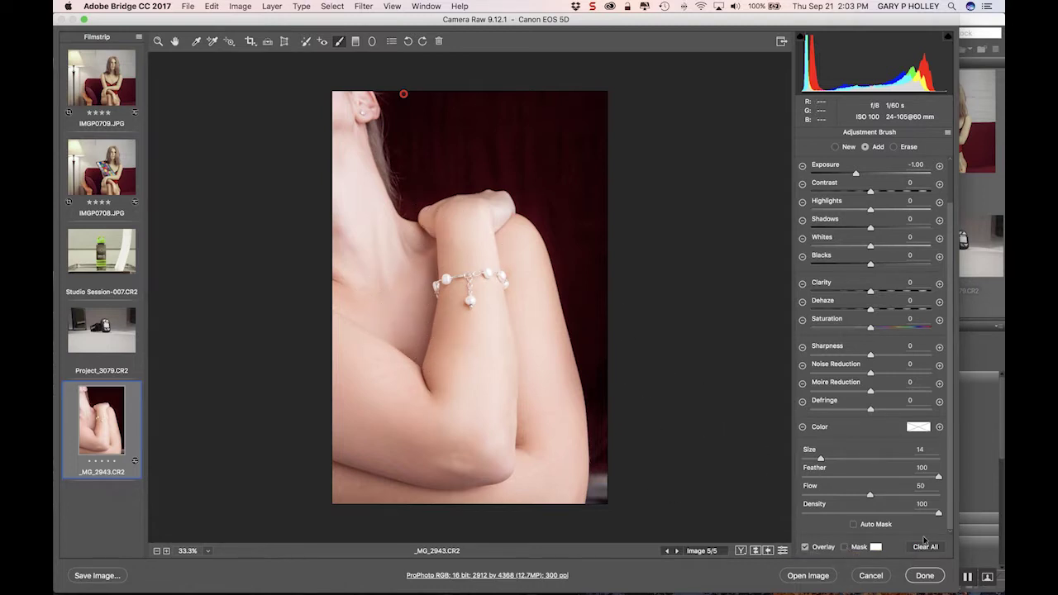
# - Show the brush mask and set its overlay color to light blue, indicating affected areas
pyautogui.click(844, 547)
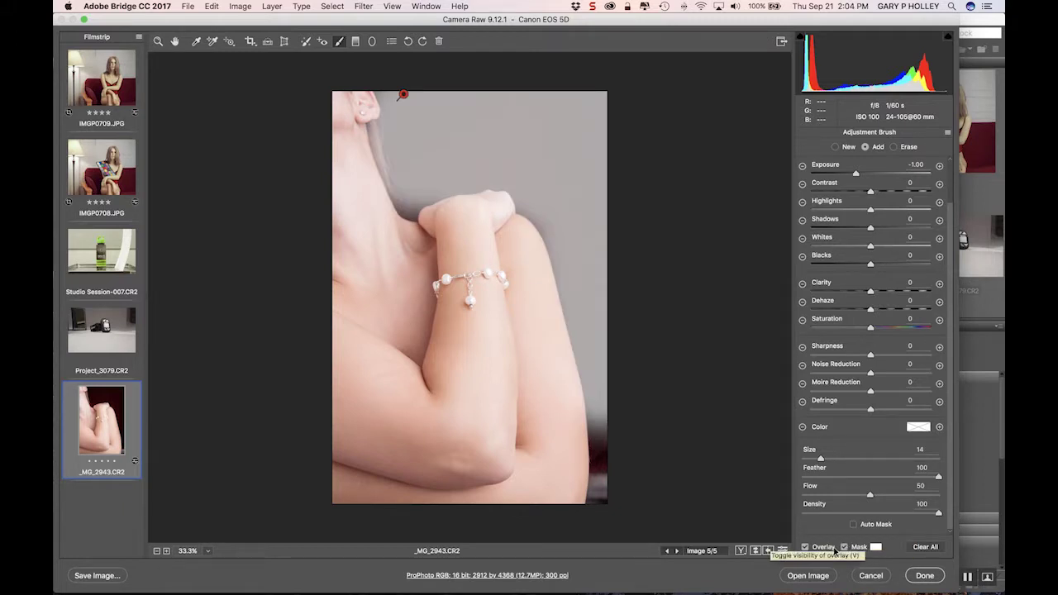
pyautogui.click(876, 547)
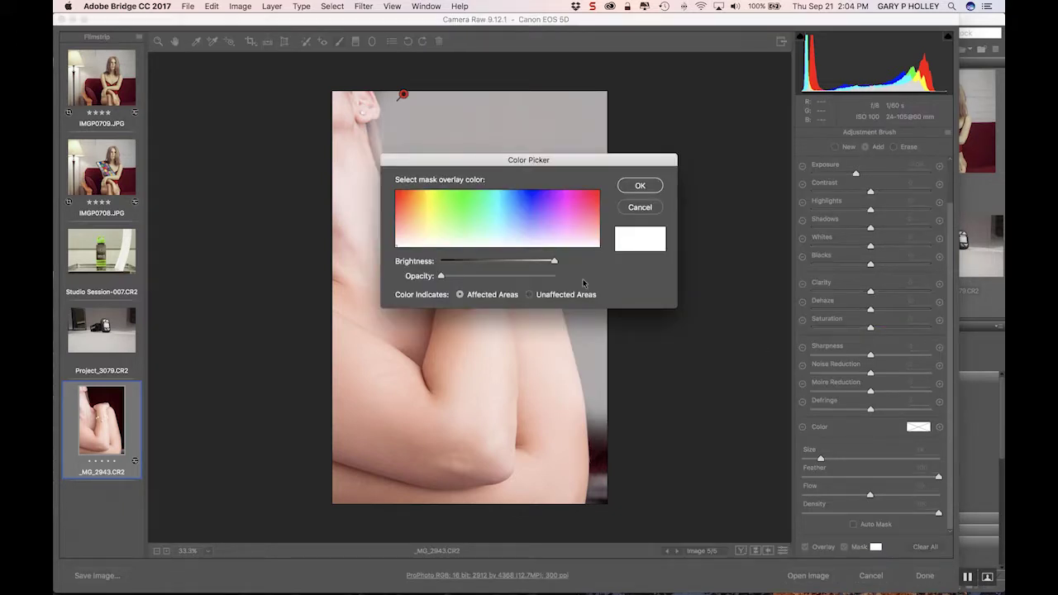
pyautogui.click(528, 191)
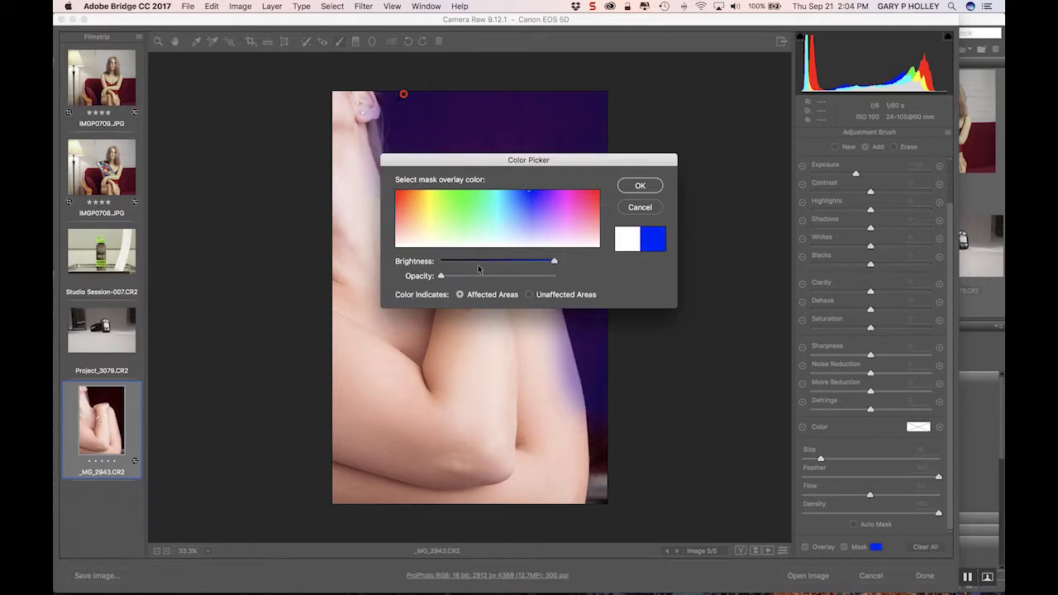
pyautogui.click(524, 202)
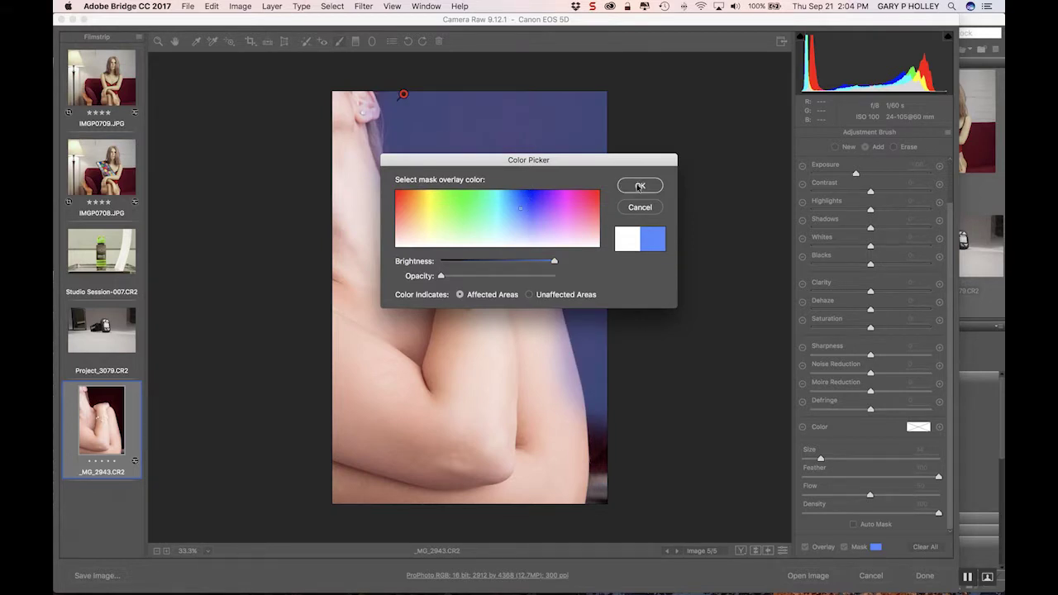
pyautogui.click(639, 187)
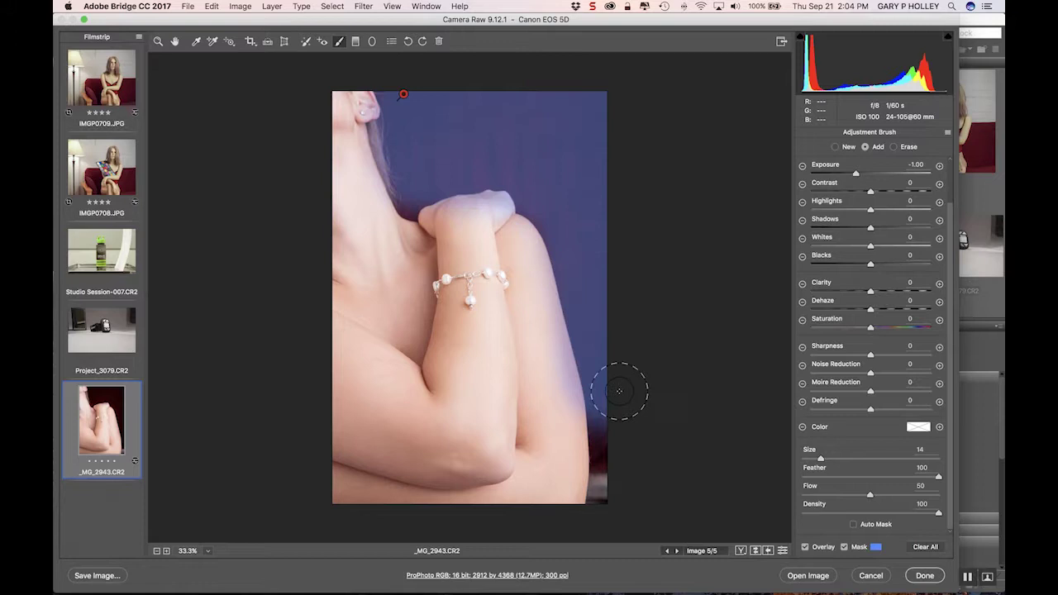
# - Extend the mask down the background beside the upper arm and, with brush size 8, into the gap between neck and hand
pyautogui.moveTo(626, 278)
pyautogui.mouseDown()
pyautogui.moveTo(604, 334)
pyautogui.moveTo(599, 490)
pyautogui.moveTo(612, 420)
pyautogui.moveTo(582, 317)
pyautogui.moveTo(609, 430)
pyautogui.mouseUp()
pyautogui.press('[')
pyautogui.press('[')
pyautogui.press('[')
pyautogui.press('[')
pyautogui.press('[')
pyautogui.press('[')
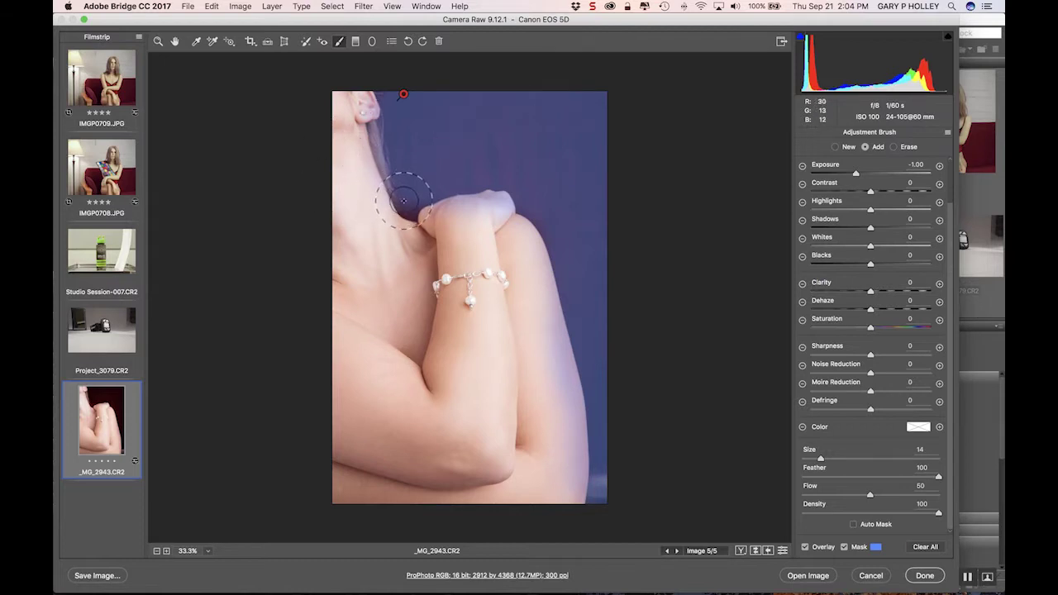
pyautogui.moveTo(392, 184); pyautogui.dragTo(414, 214)
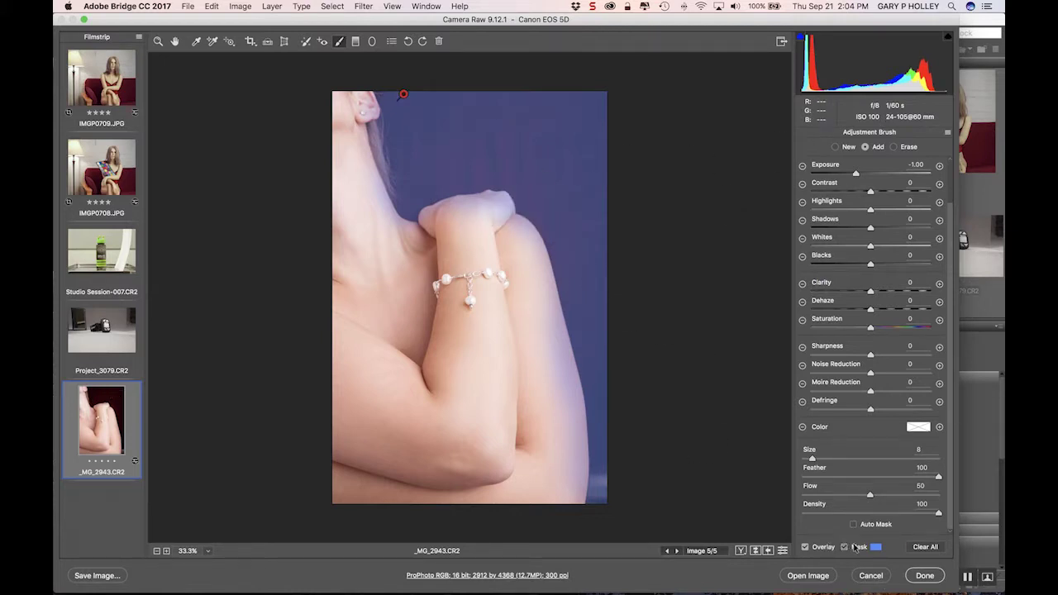
# - Compare the darkened background without and with the blue mask overlay
pyautogui.click(845, 547)
pyautogui.moveTo(363, 132); pyautogui.dragTo(368, 169)
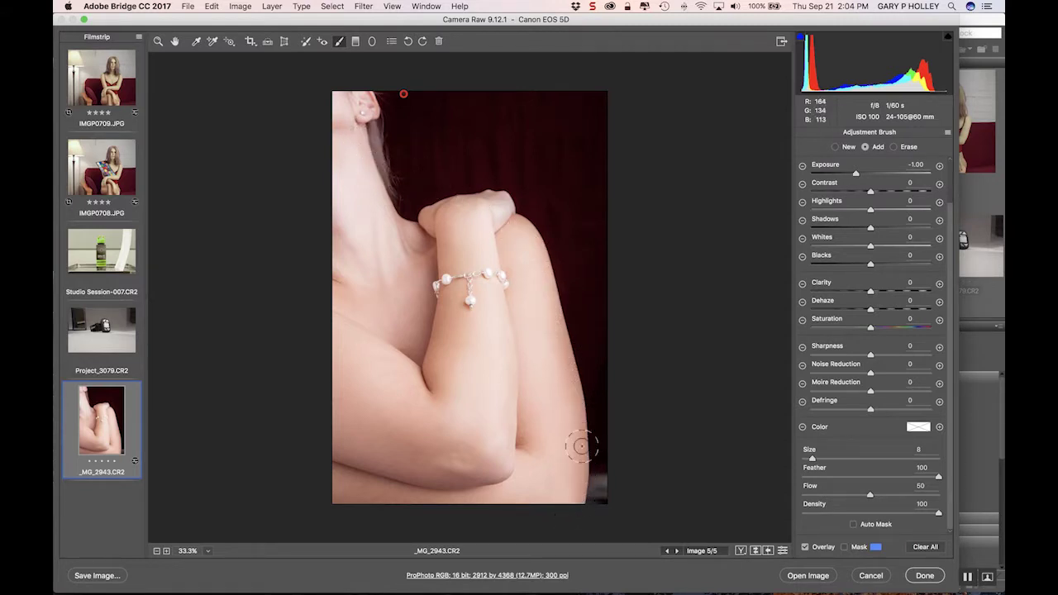
pyautogui.click(845, 547)
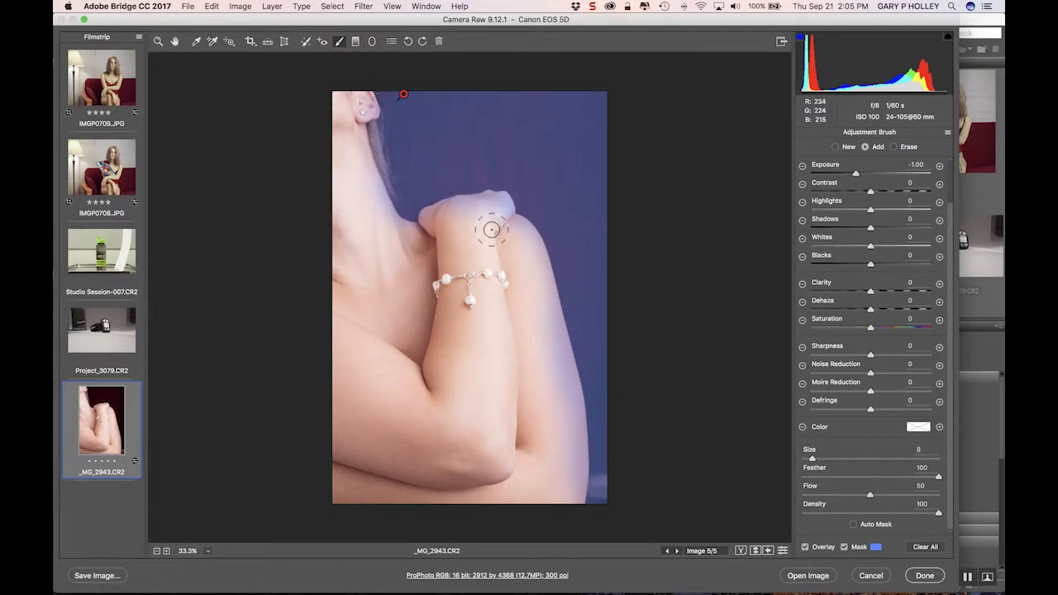
# - Switch to a new adjustment and reselect the background pin, trying a higher exposure on it and undoing that change
pyautogui.click(850, 147)
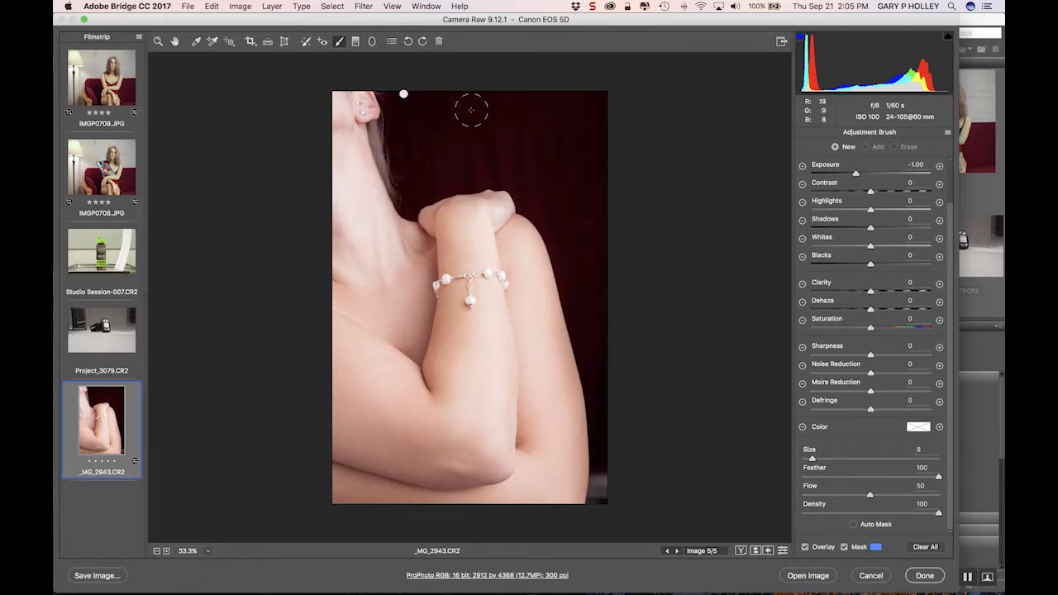
pyautogui.click(404, 94)
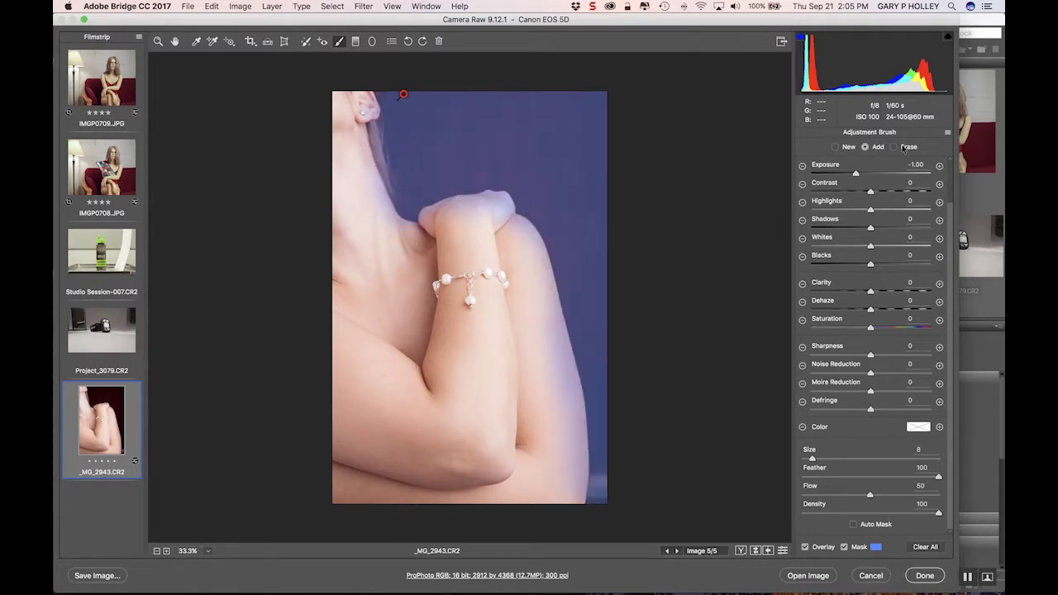
pyautogui.click(845, 148)
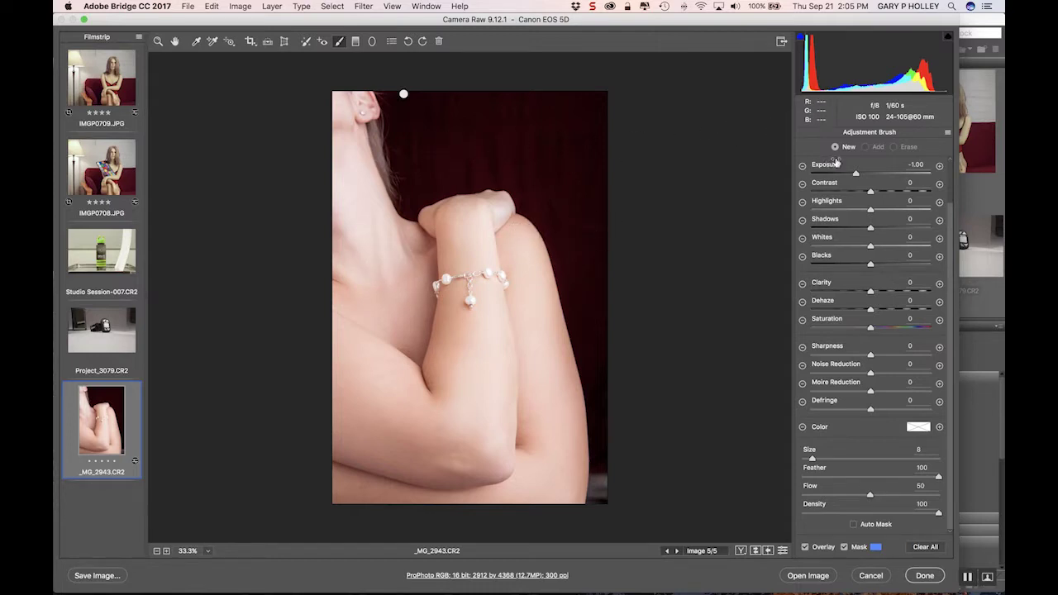
pyautogui.click(404, 94)
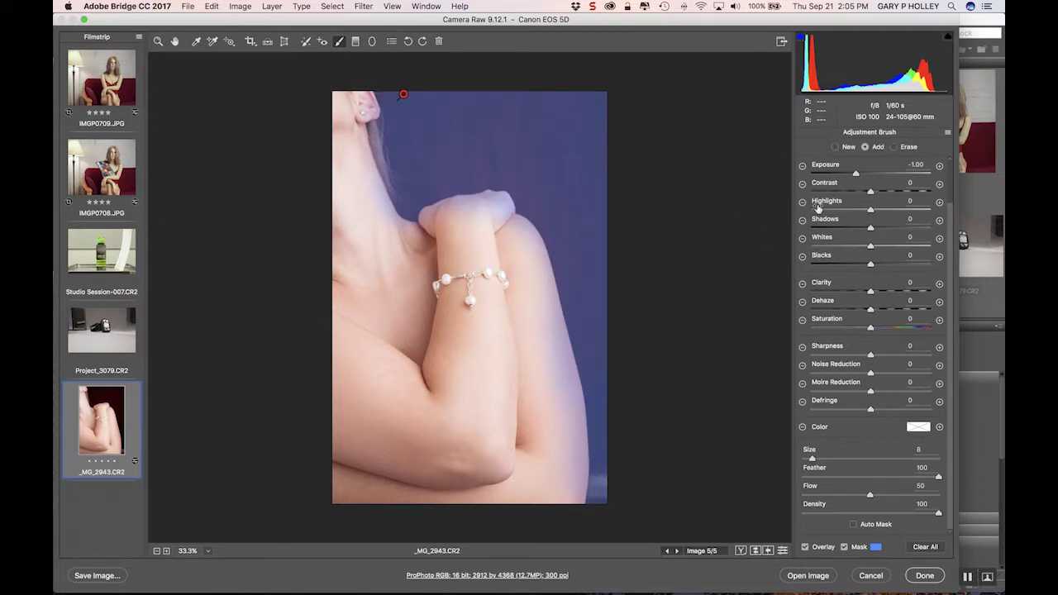
pyautogui.moveTo(856, 175)
pyautogui.mouseDown()
pyautogui.moveTo(819, 177)
pyautogui.moveTo(881, 177)
pyautogui.mouseUp()
pyautogui.press('super+z')
# - Switch the brush to Erase with size 10 and feather 19 for cleaning the mask edges
pyautogui.click(895, 147)
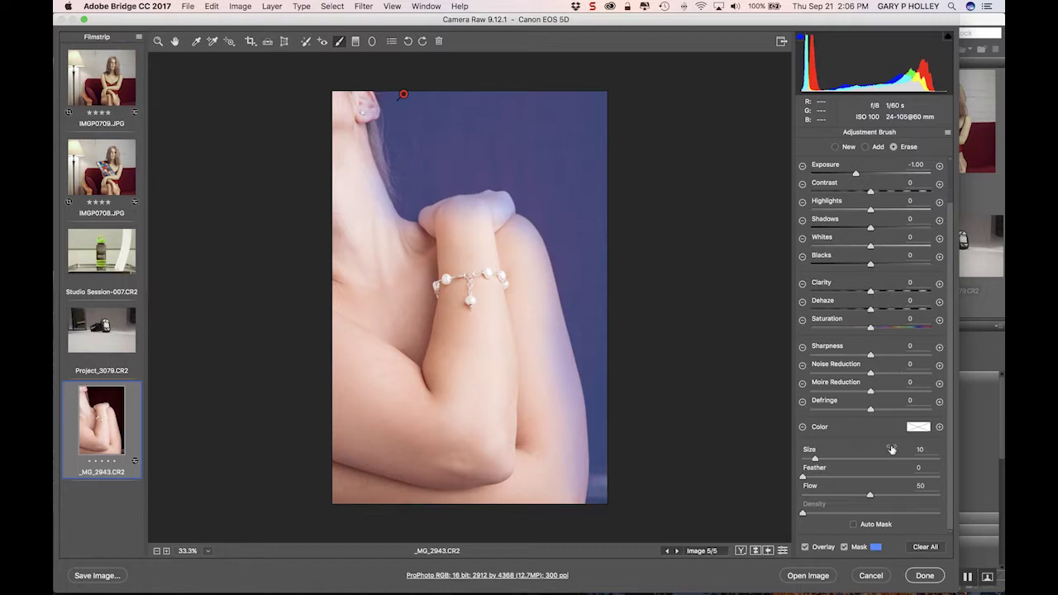
pyautogui.click(880, 149)
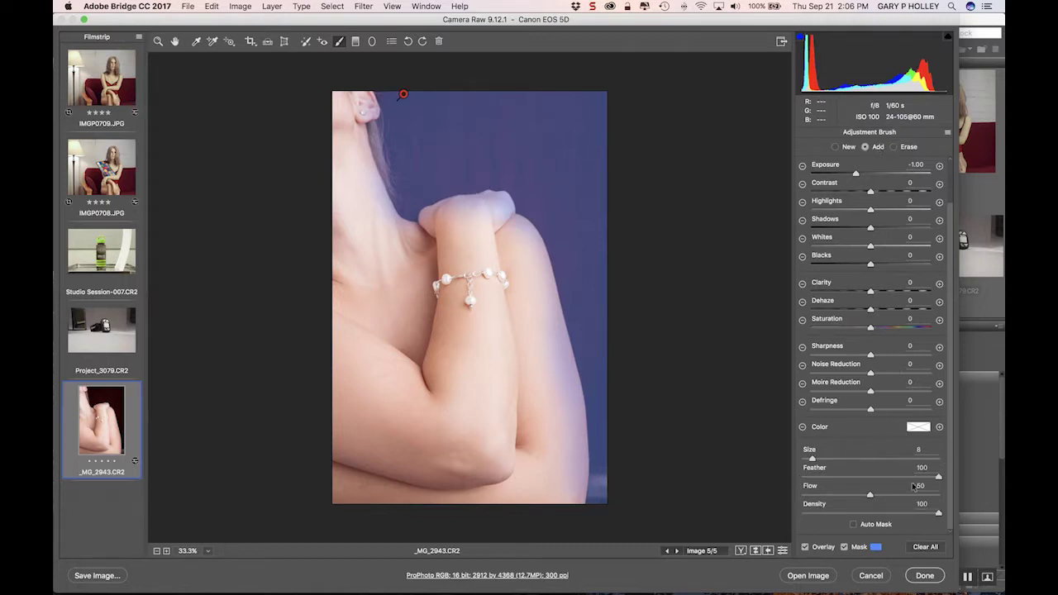
pyautogui.click(907, 148)
pyautogui.click(822, 461)
pyautogui.click(815, 460)
pyautogui.moveTo(803, 477); pyautogui.dragTo(823, 478)
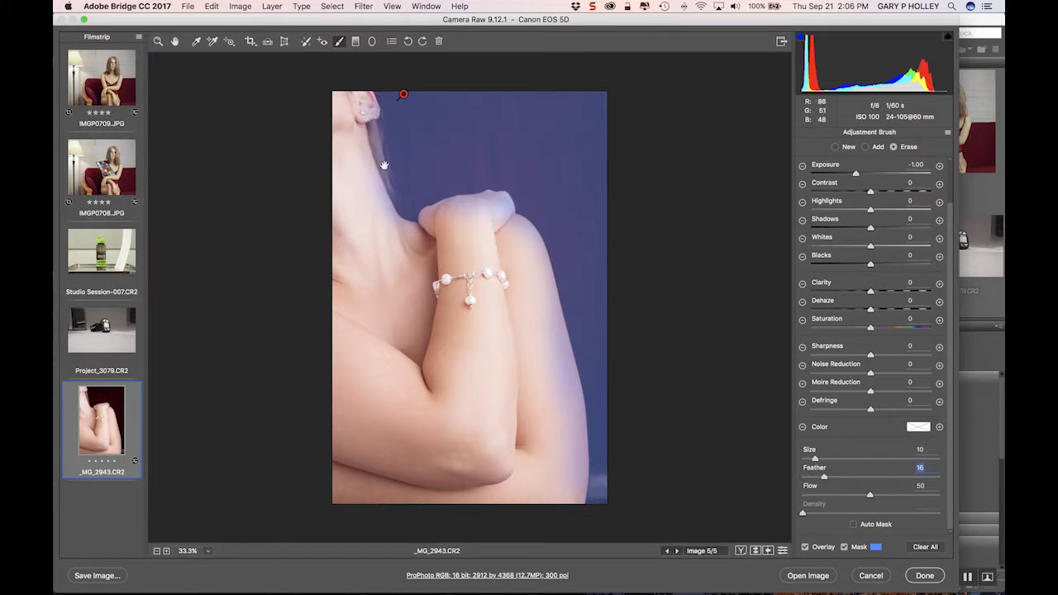
pyautogui.press('super+equal')
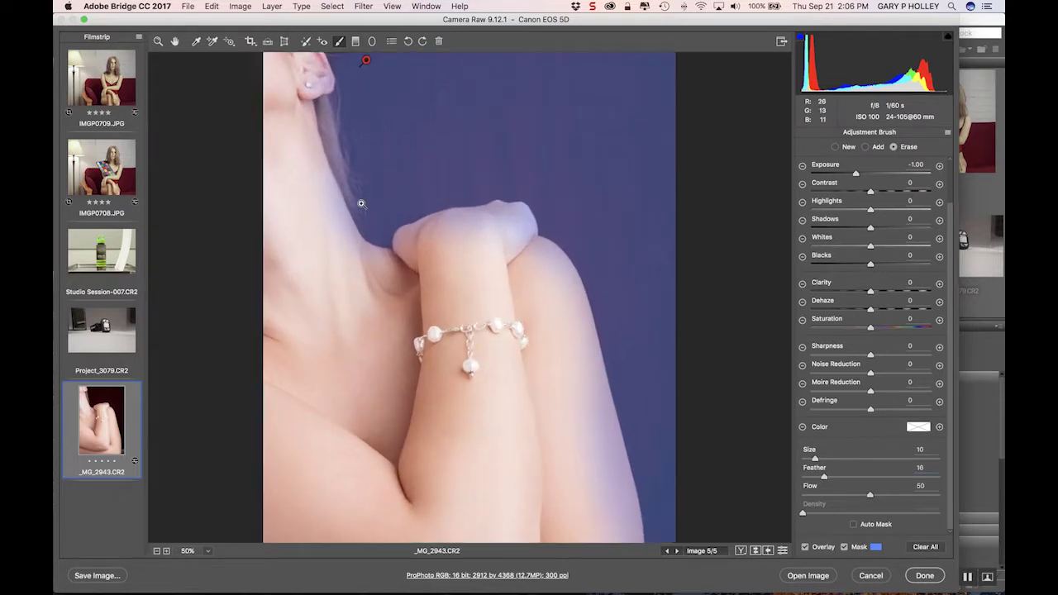
pyautogui.click(357, 207)
pyautogui.moveTo(348, 236); pyautogui.dragTo(439, 270)
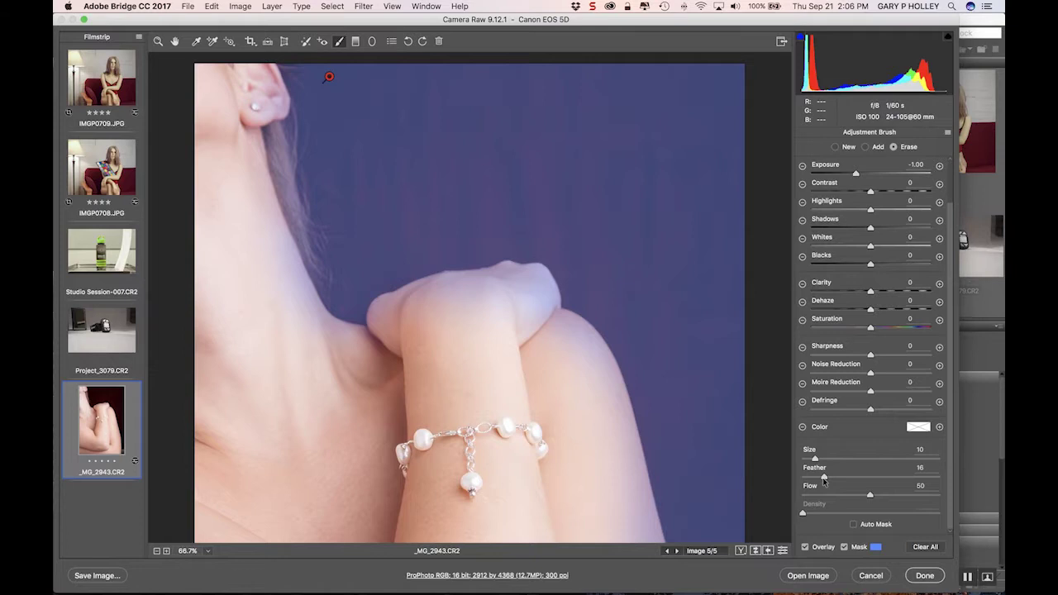
pyautogui.click(828, 478)
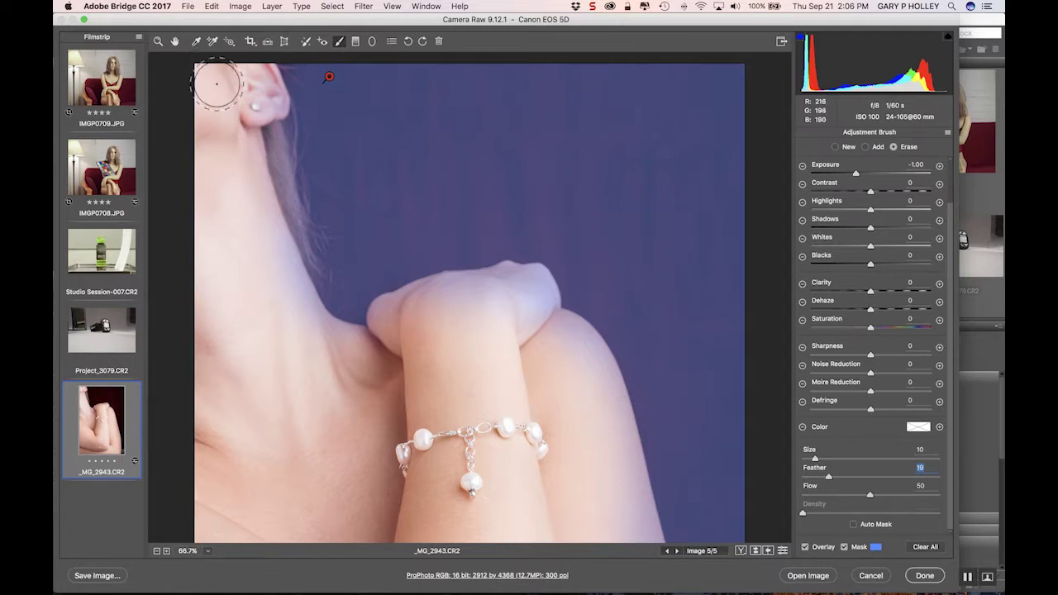
# - Examine the mask along the ear, hair and neck at up to 200% zoom, returning to 66.7%
pyautogui.keyDown('super'); pyautogui.click(273, 205); pyautogui.keyUp('super')
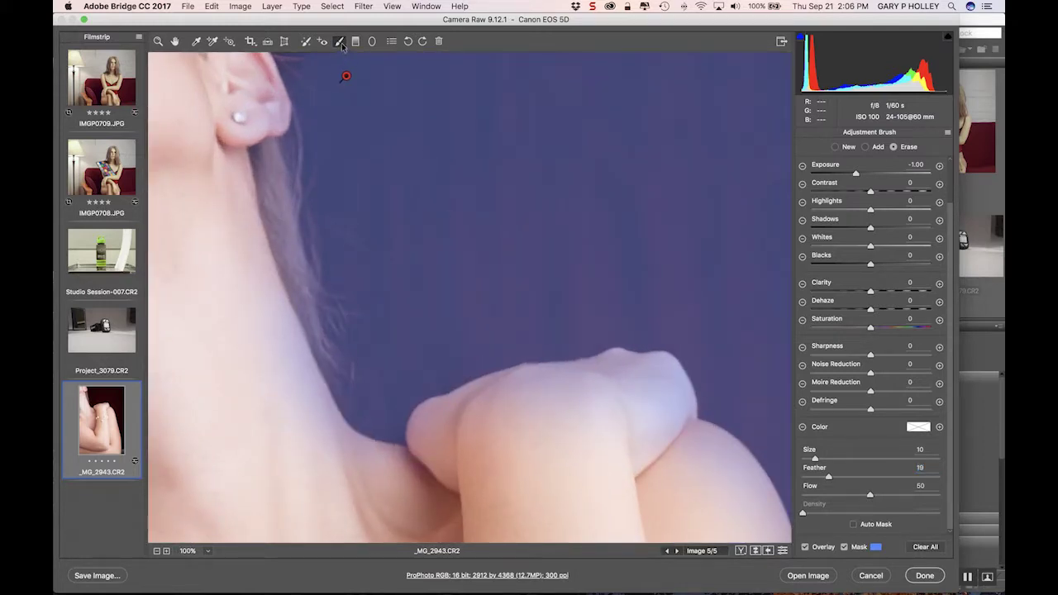
pyautogui.keyDown('super'); pyautogui.click(385, 199); pyautogui.keyUp('super')
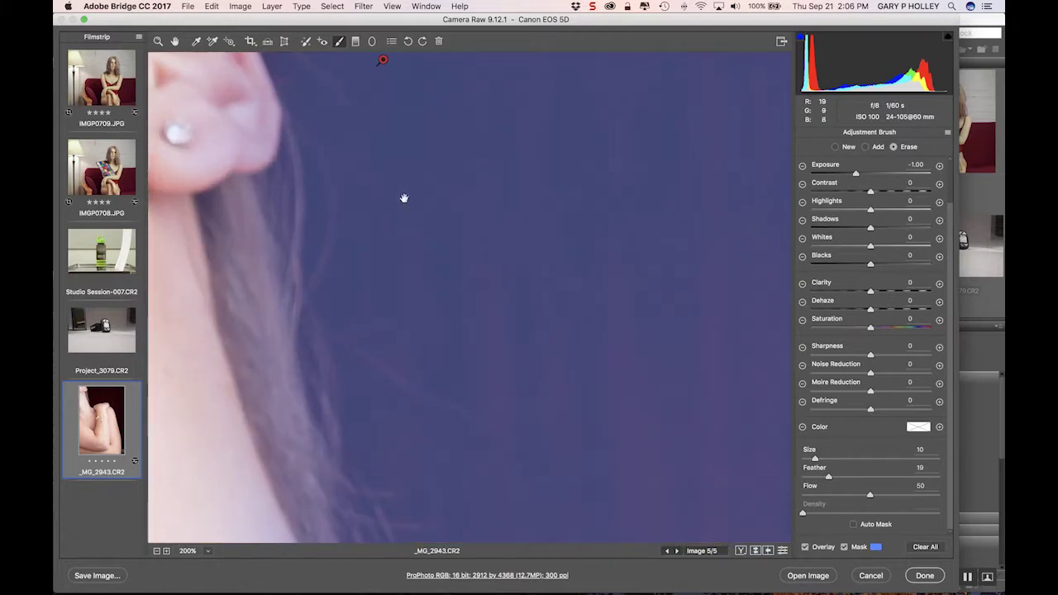
pyautogui.press('alt')
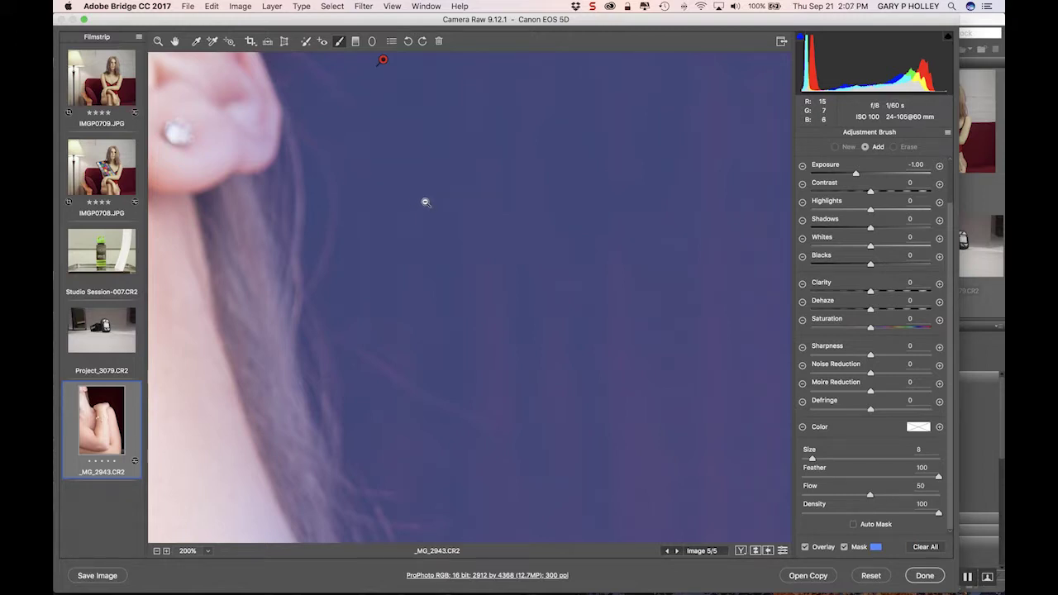
pyautogui.keyDown('alt'); pyautogui.click(425, 202); pyautogui.keyUp('alt')
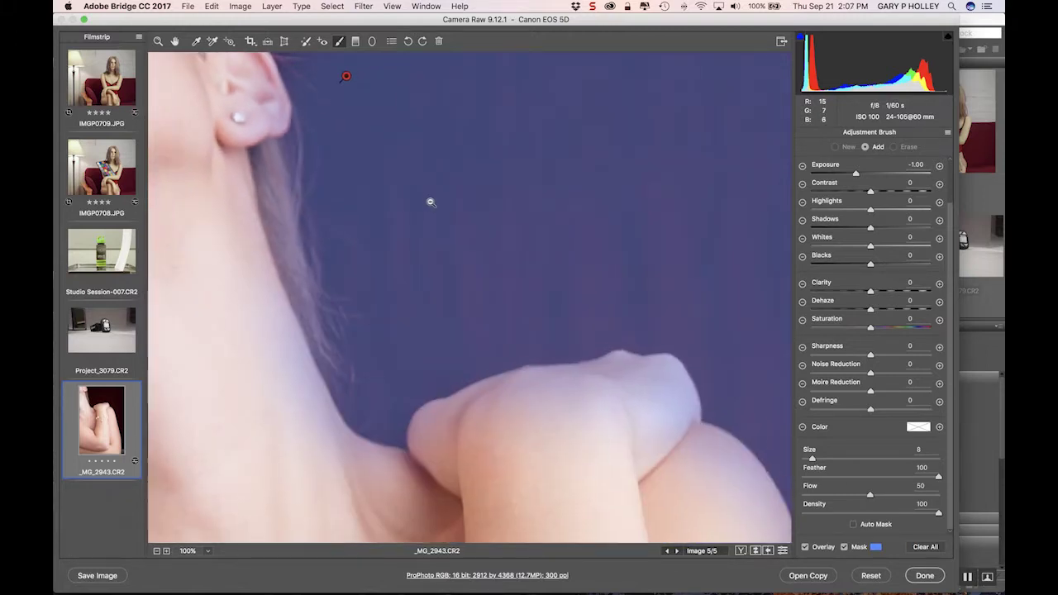
pyautogui.keyDown('alt'); pyautogui.click(383, 204); pyautogui.keyUp('alt')
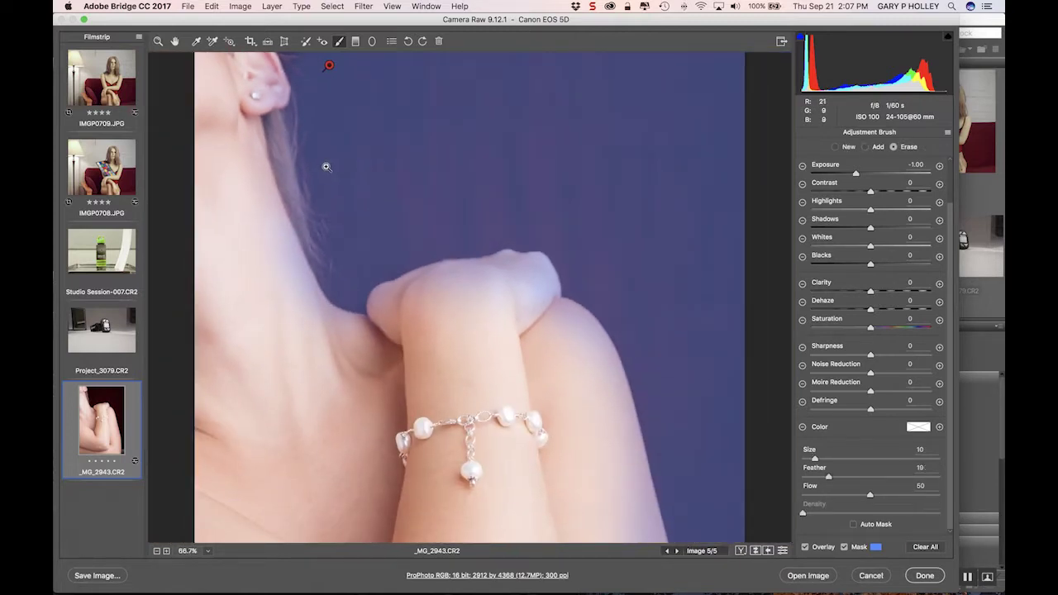
# - Examine the mask spill along the hand, arm and outer leg at 100% zoom
pyautogui.click(327, 167)
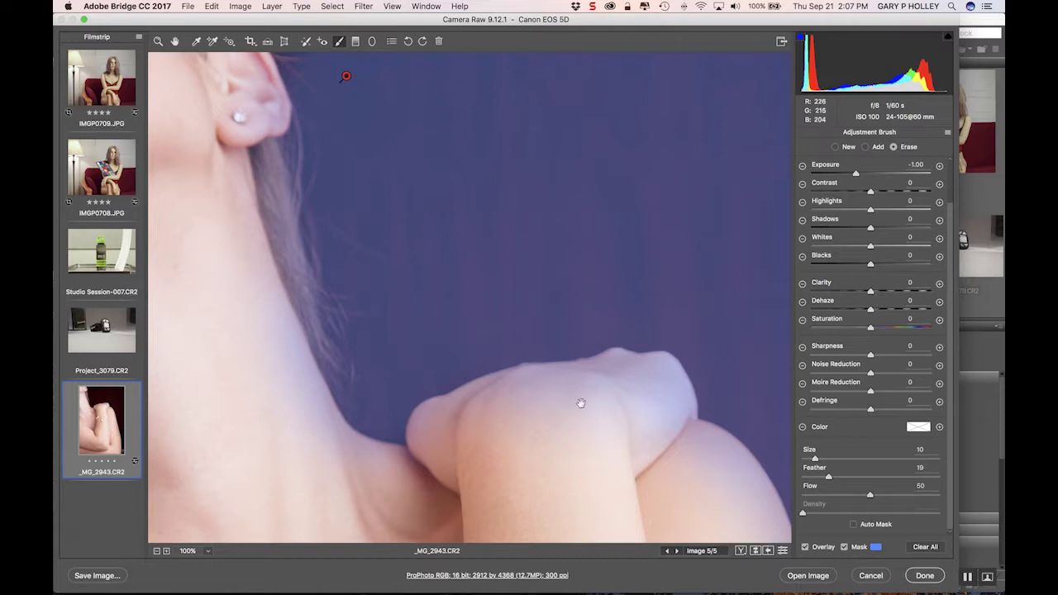
pyautogui.moveTo(494, 339); pyautogui.dragTo(272, 75)
pyautogui.scroll(-2, 453, 267)
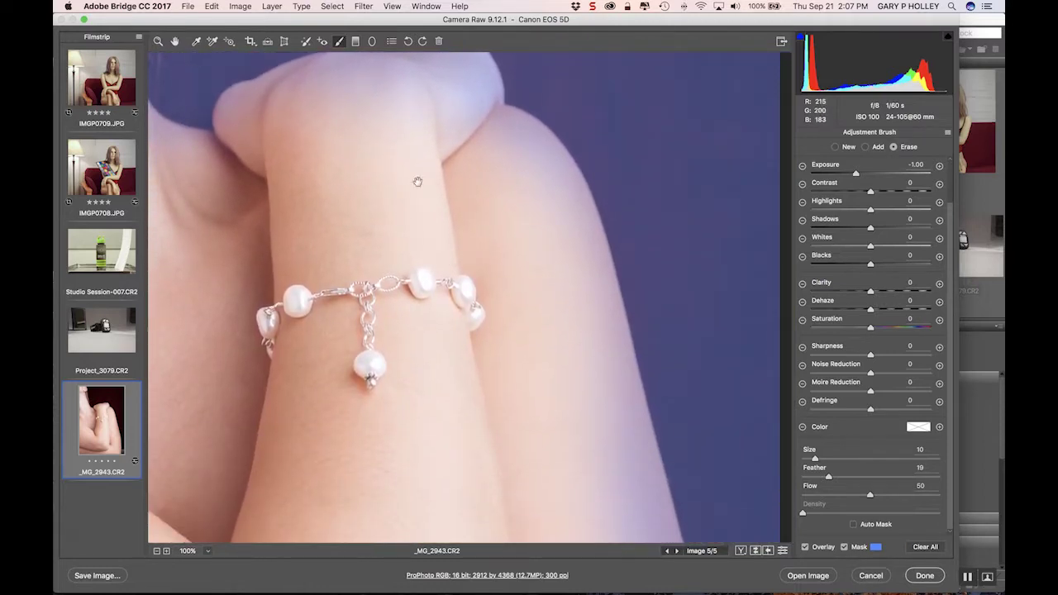
pyautogui.scroll(-3, 430, 182)
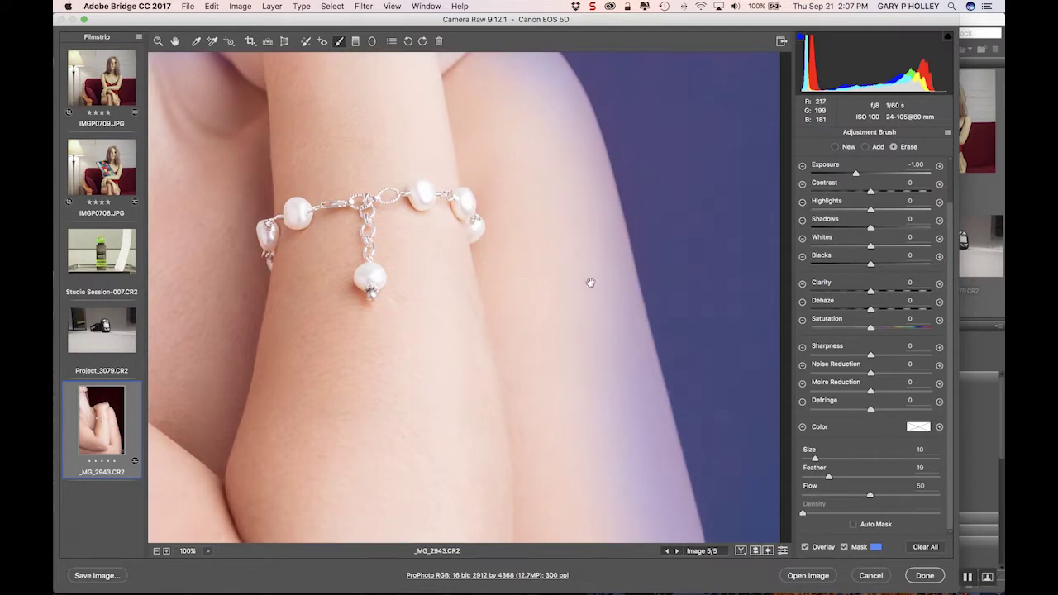
pyautogui.scroll(-5, 588, 284)
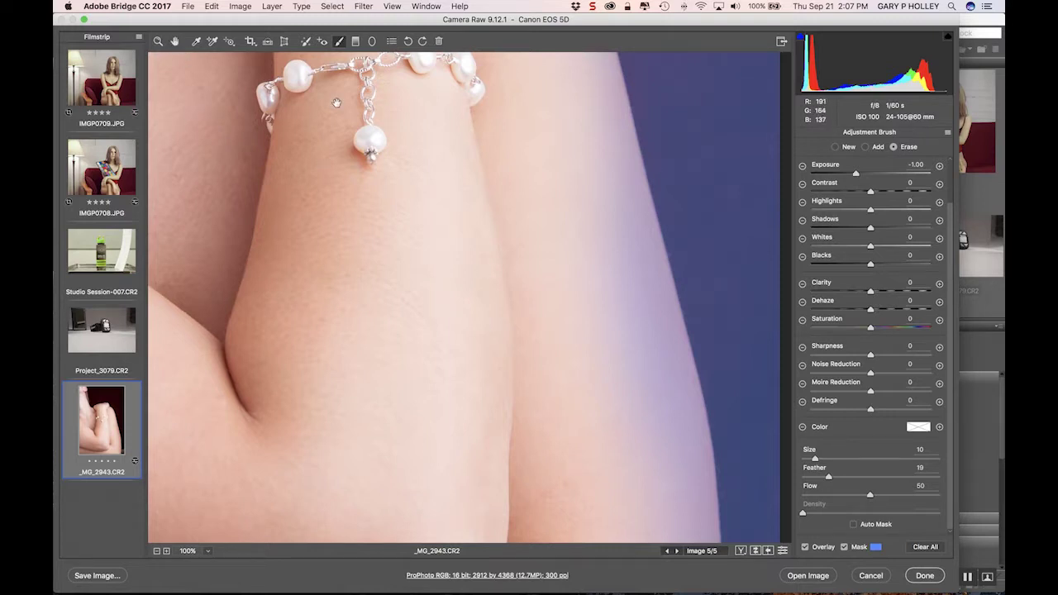
pyautogui.moveTo(450, 167); pyautogui.dragTo(678, 455)
pyautogui.moveTo(500, 304); pyautogui.dragTo(725, 454)
pyautogui.moveTo(364, 209); pyautogui.dragTo(463, 331)
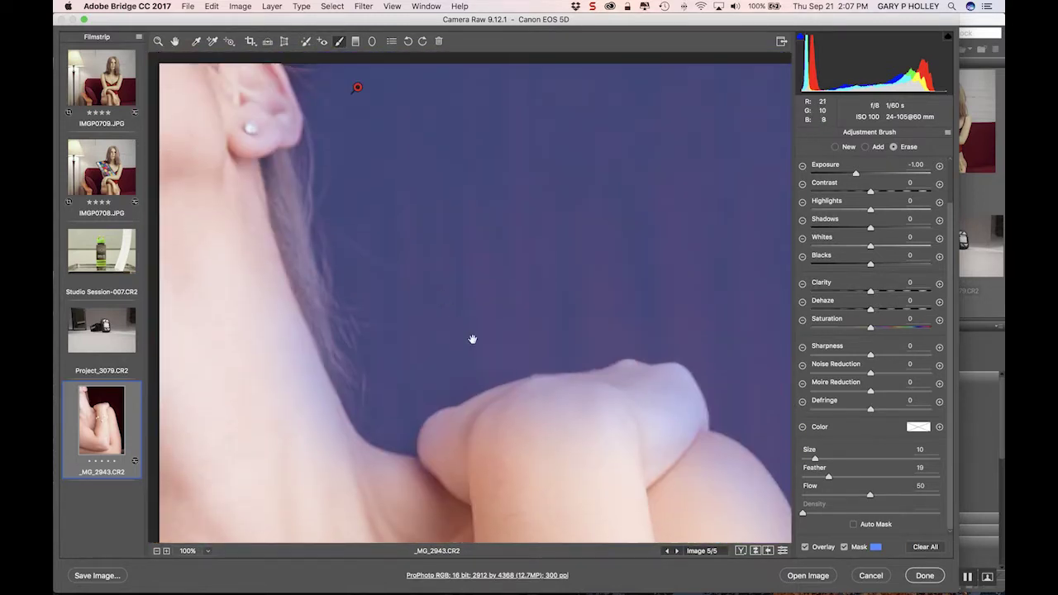
# - Check the mask around the hair at 200%, then the spill down the outer leg at 66.7%
pyautogui.keyDown('super'); pyautogui.click(432, 203); pyautogui.keyUp('super')
pyautogui.press('alt')
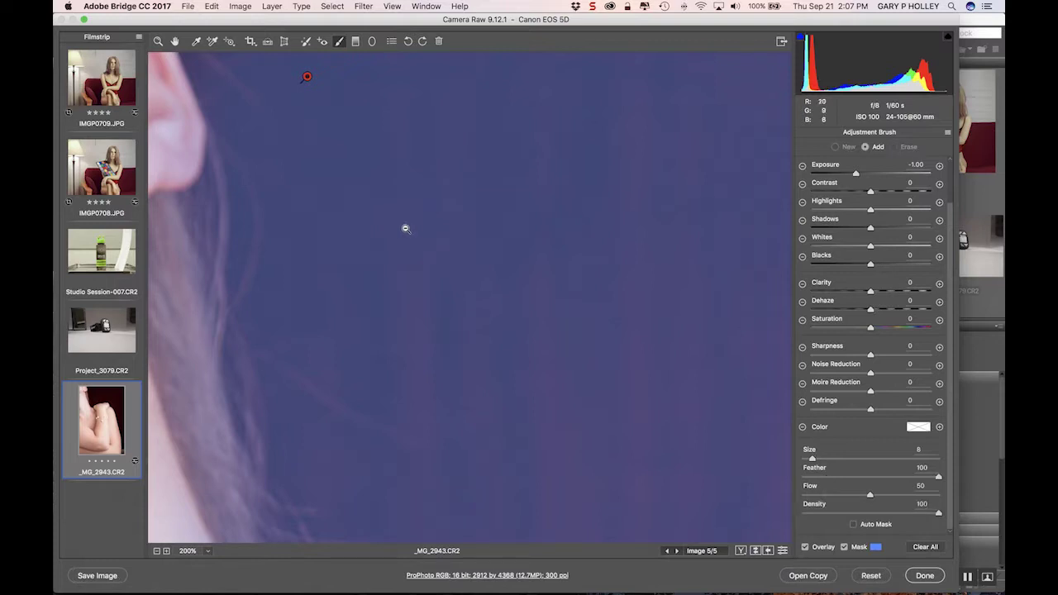
pyautogui.keyDown('alt'); pyautogui.click(420, 225); pyautogui.keyUp('alt')
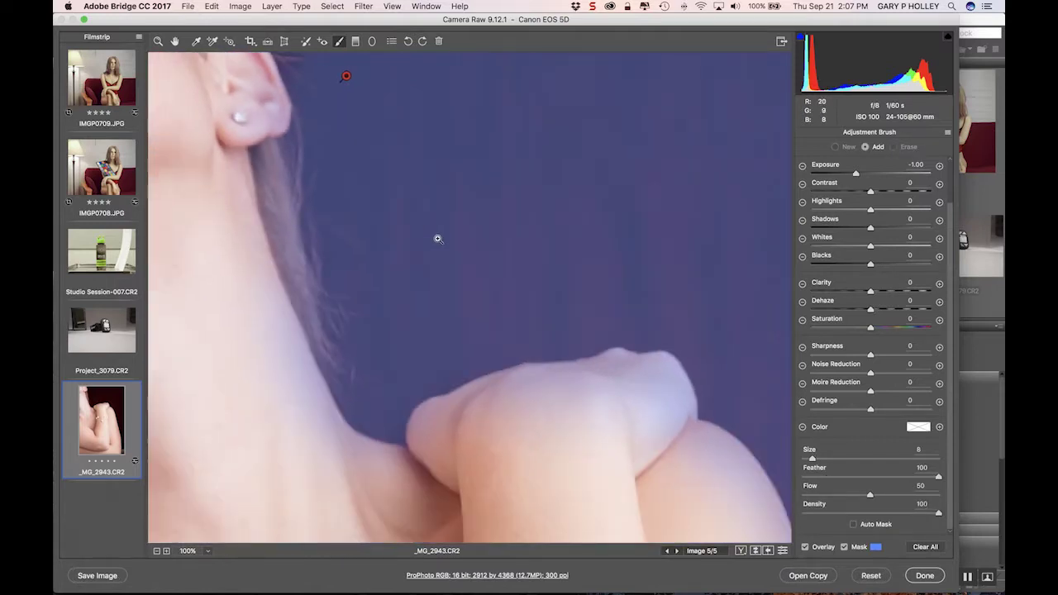
pyautogui.keyDown('alt'); pyautogui.click(440, 240); pyautogui.keyUp('alt')
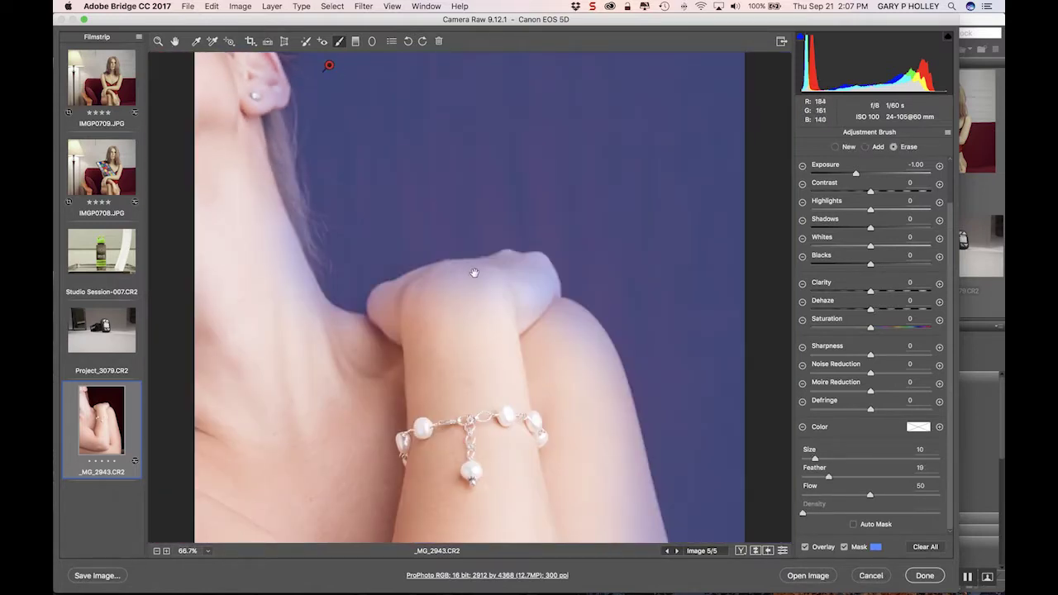
pyautogui.scroll(-3, 374, 167)
pyautogui.scroll(-5, 374, 167)
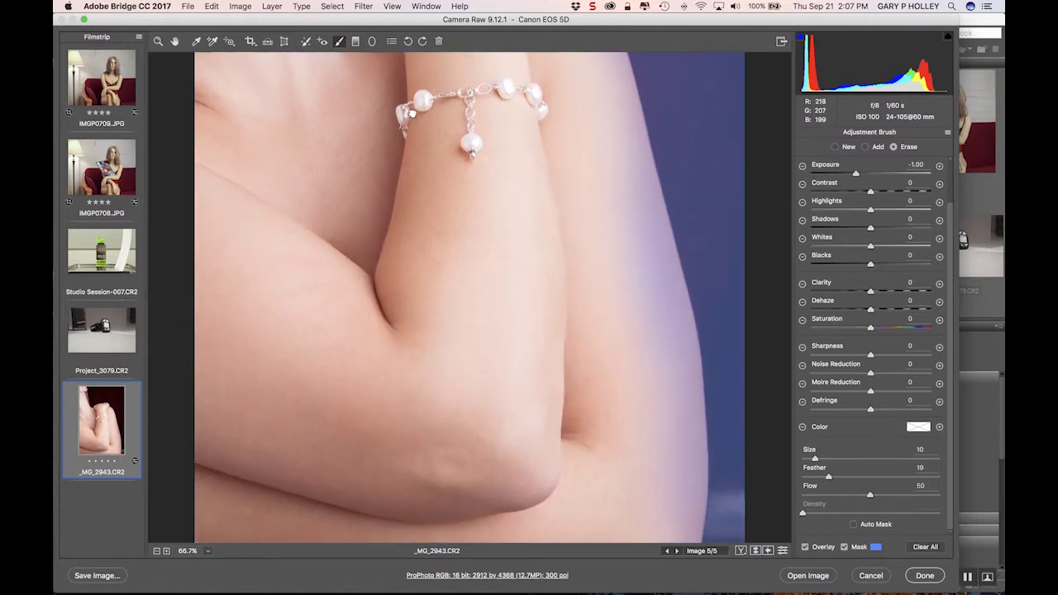
pyautogui.scroll(6, 445, 144)
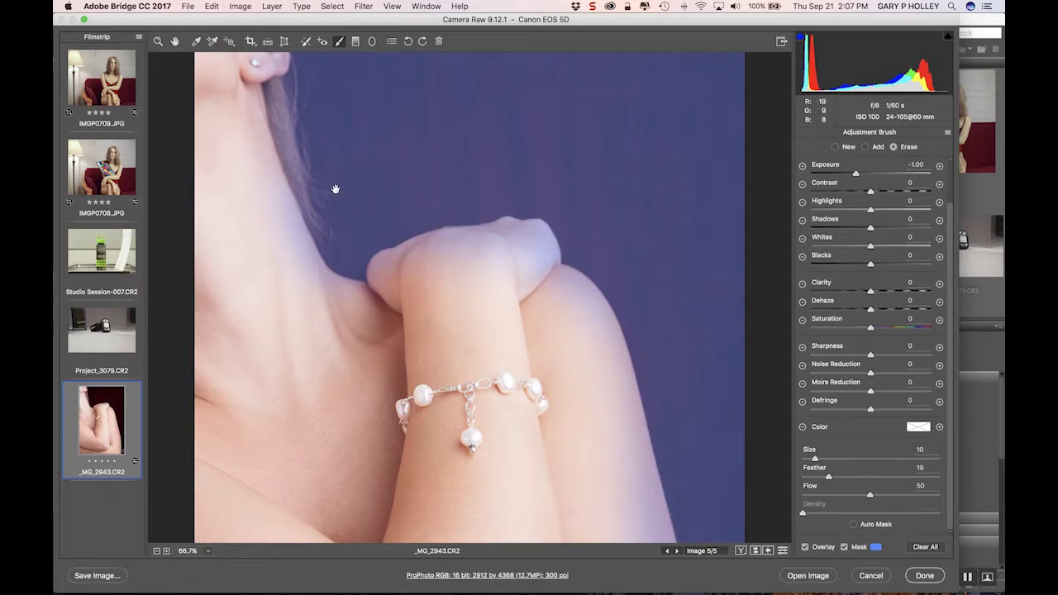
pyautogui.scroll(2, 382, 191)
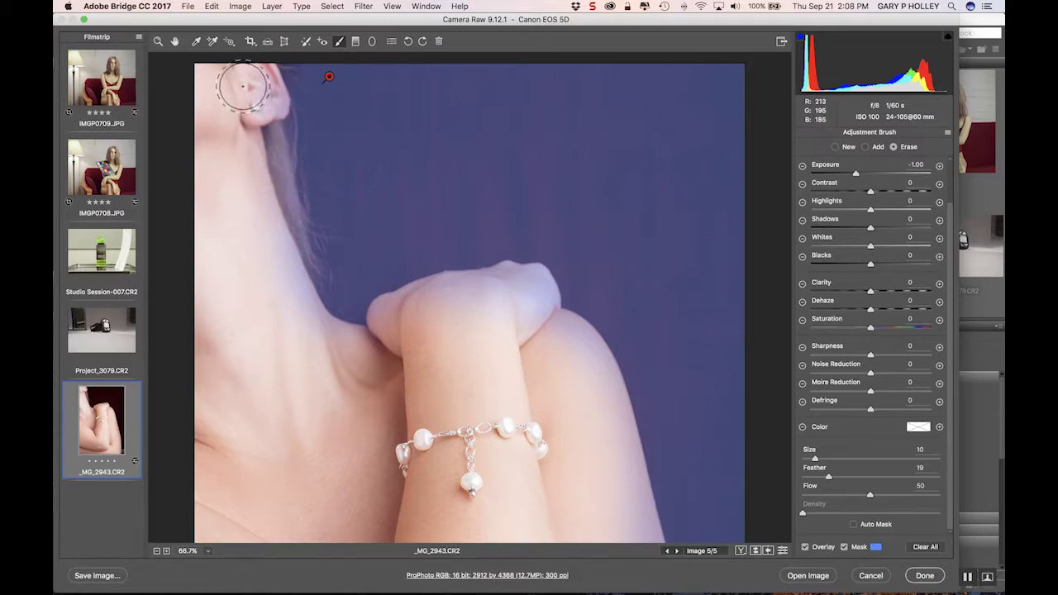
# - Erase the mask spill from the ear, neck, shoulder and hand, raising the eraser's feather to 28
pyautogui.moveTo(234, 91)
pyautogui.mouseDown()
pyautogui.moveTo(260, 114)
pyautogui.moveTo(249, 86)
pyautogui.moveTo(257, 237)
pyautogui.moveTo(260, 208)
pyautogui.mouseUp()
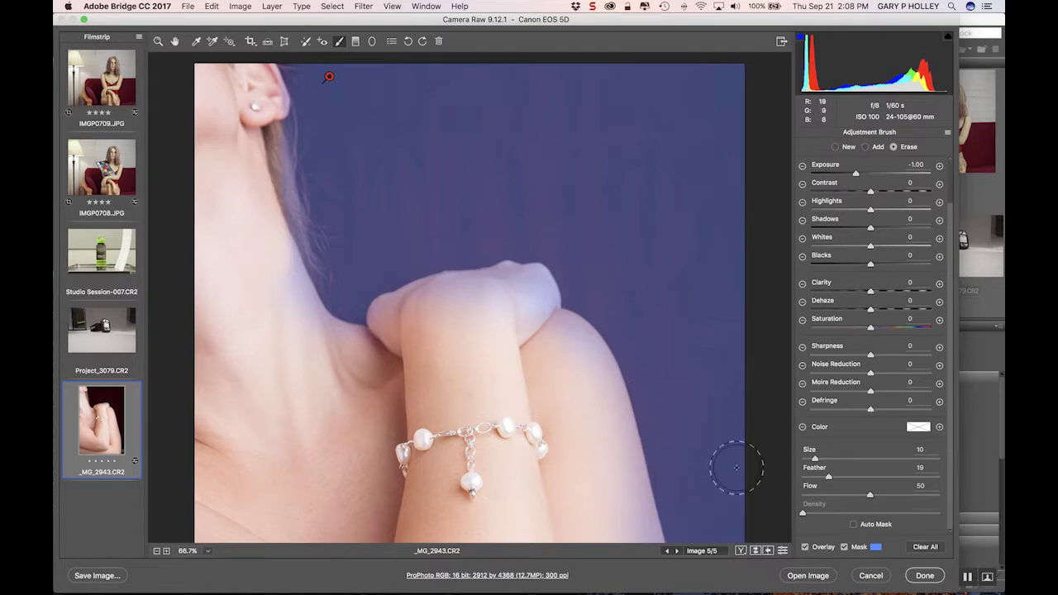
pyautogui.moveTo(847, 478); pyautogui.dragTo(841, 478)
pyautogui.moveTo(248, 119)
pyautogui.mouseDown()
pyautogui.moveTo(274, 336)
pyautogui.moveTo(263, 241)
pyautogui.moveTo(321, 382)
pyautogui.moveTo(272, 265)
pyautogui.moveTo(326, 349)
pyautogui.moveTo(395, 385)
pyautogui.moveTo(306, 333)
pyautogui.moveTo(362, 375)
pyautogui.moveTo(436, 371)
pyautogui.moveTo(440, 354)
pyautogui.moveTo(409, 354)
pyautogui.moveTo(396, 321)
pyautogui.moveTo(427, 310)
pyautogui.moveTo(389, 318)
pyautogui.moveTo(469, 293)
pyautogui.moveTo(529, 291)
pyautogui.moveTo(530, 315)
pyautogui.moveTo(513, 347)
pyautogui.mouseUp()
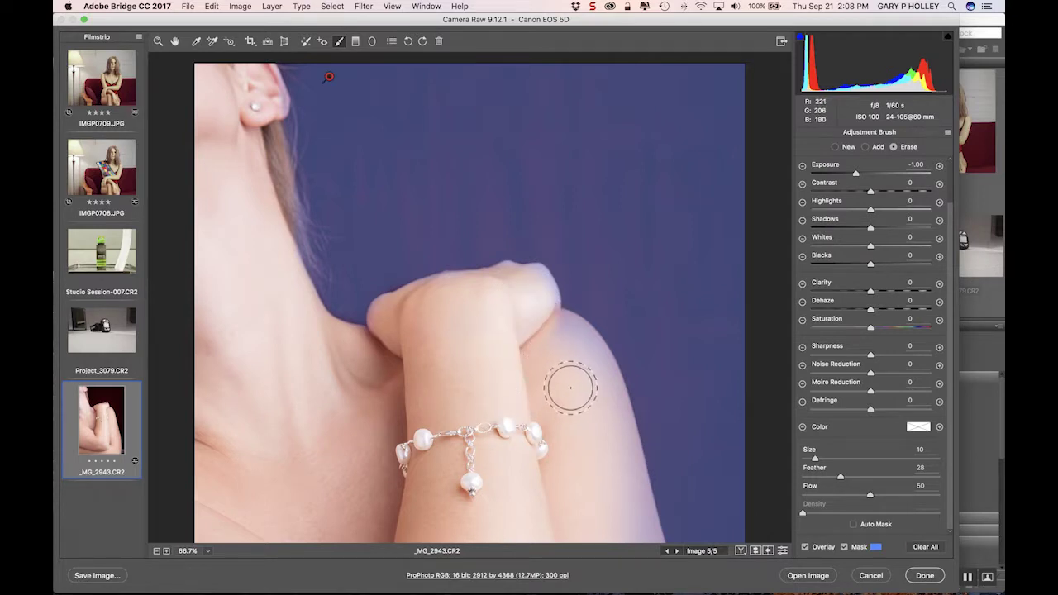
pyautogui.moveTo(530, 291); pyautogui.dragTo(517, 301)
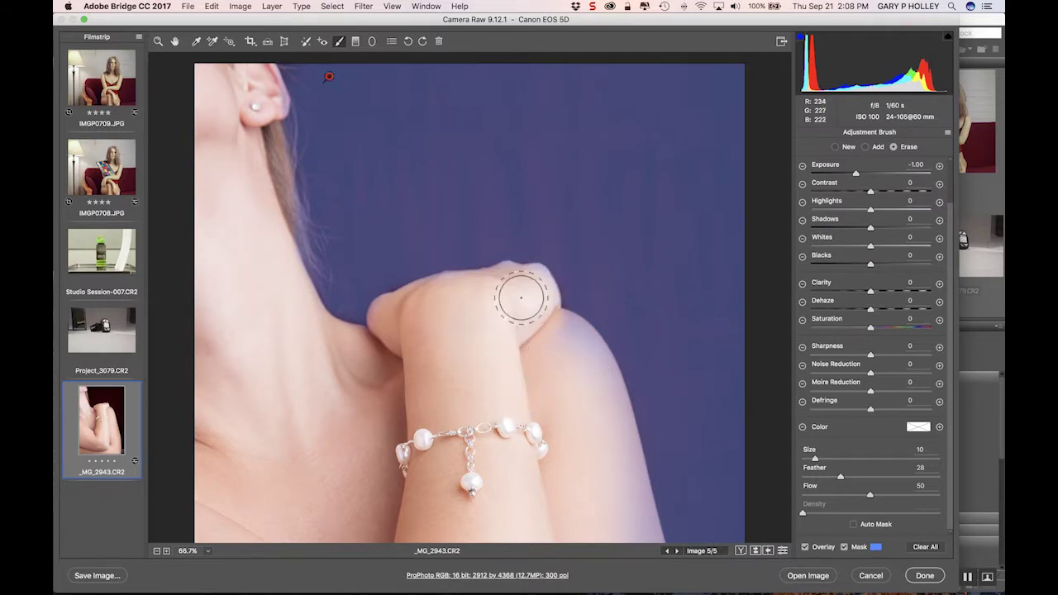
# - Enlarge the eraser to size 14 and erase the mask spill from the knee down the outer leg
pyautogui.scroll(-5, 574, 430)
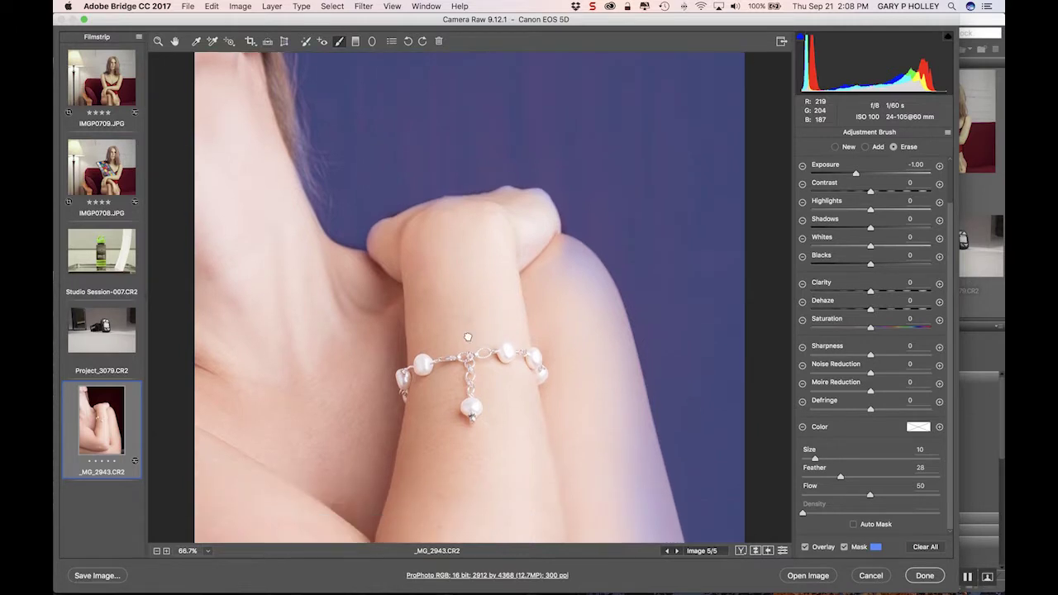
pyautogui.moveTo(544, 199)
pyautogui.mouseDown()
pyautogui.moveTo(574, 224)
pyautogui.moveTo(600, 306)
pyautogui.moveTo(579, 243)
pyautogui.moveTo(550, 236)
pyautogui.moveTo(569, 223)
pyautogui.moveTo(604, 326)
pyautogui.moveTo(549, 232)
pyautogui.moveTo(554, 139)
pyautogui.mouseUp()
pyautogui.press(']')
pyautogui.press(']')
pyautogui.press(']')
pyautogui.press(']')
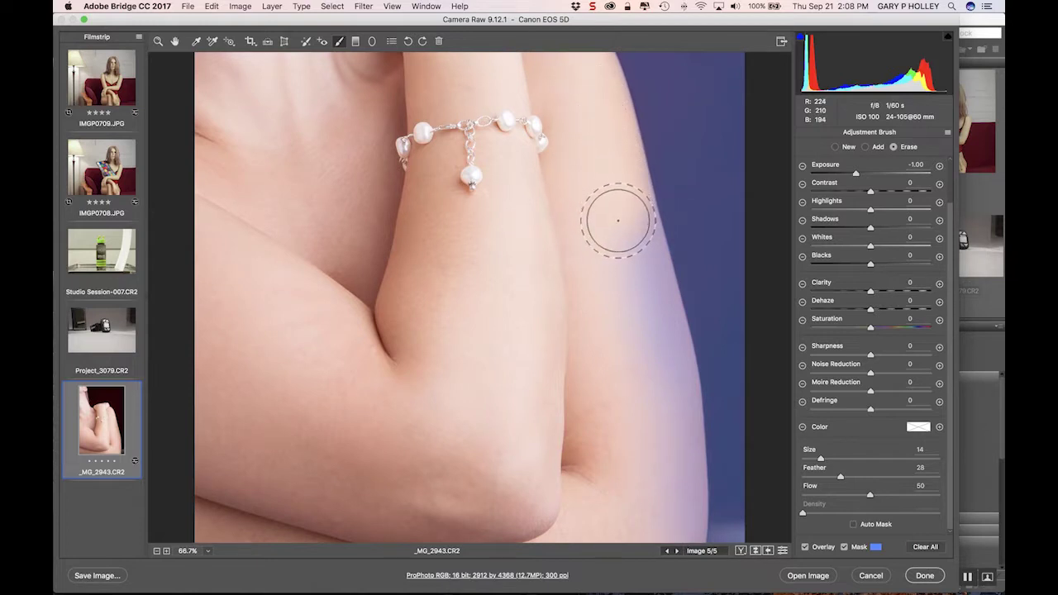
pyautogui.press('space')
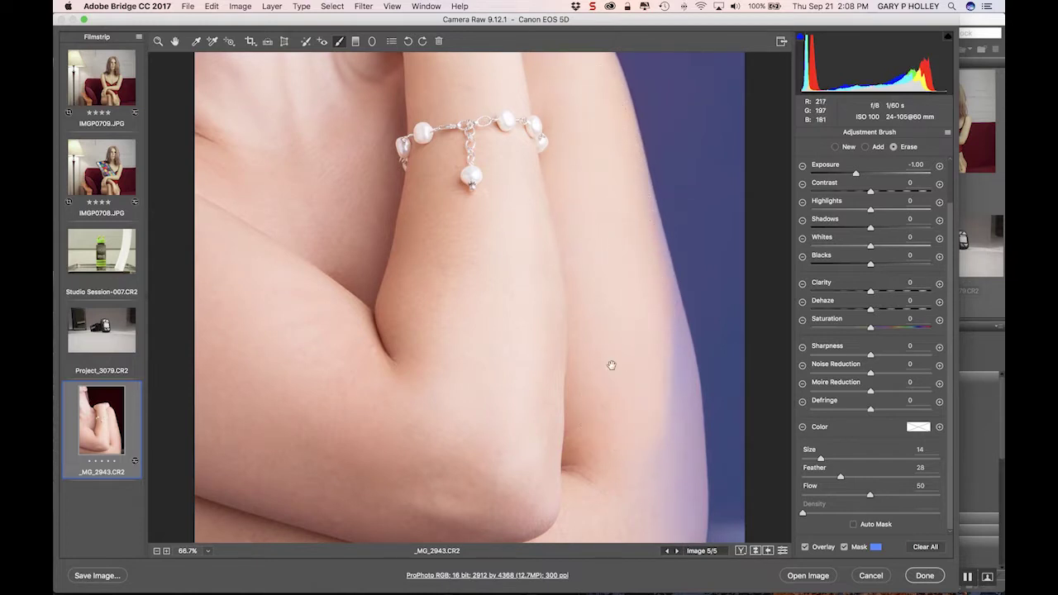
pyautogui.moveTo(579, 317); pyautogui.dragTo(502, 223)
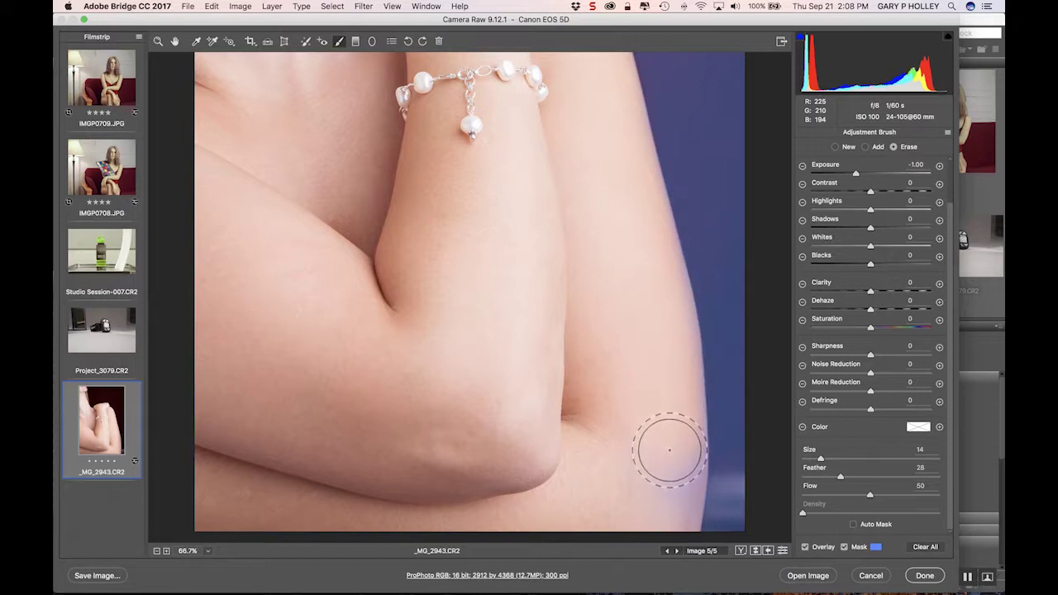
# - Reduce the eraser to size 5 and inspect the mask edge around the hand and knee at up to 200% zoom
pyautogui.press('space')
pyautogui.moveTo(582, 258); pyautogui.dragTo(556, 544)
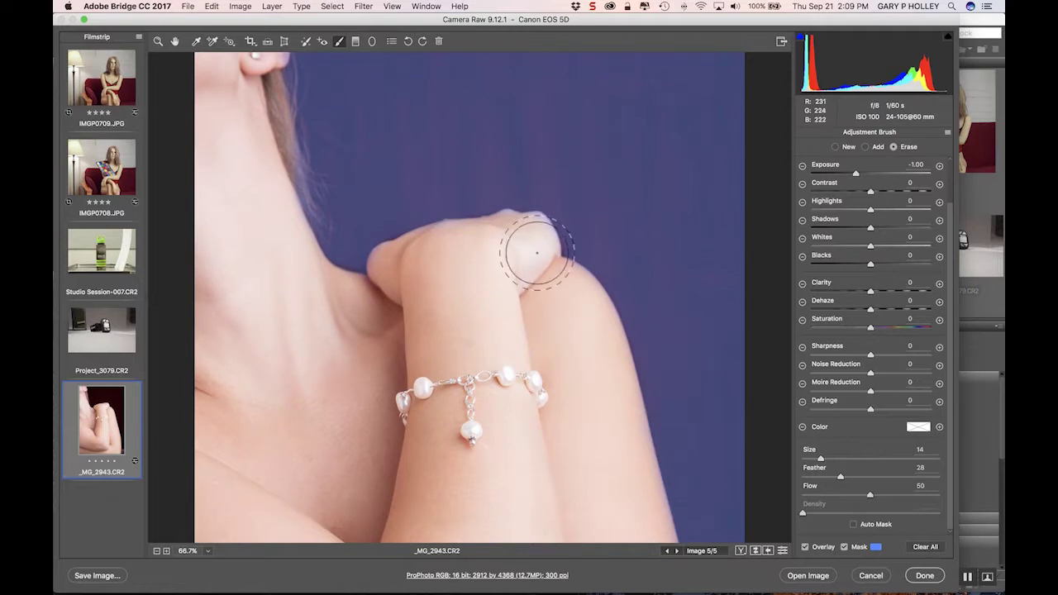
pyautogui.press('[')
pyautogui.press('[')
pyautogui.press('[')
pyautogui.press('[')
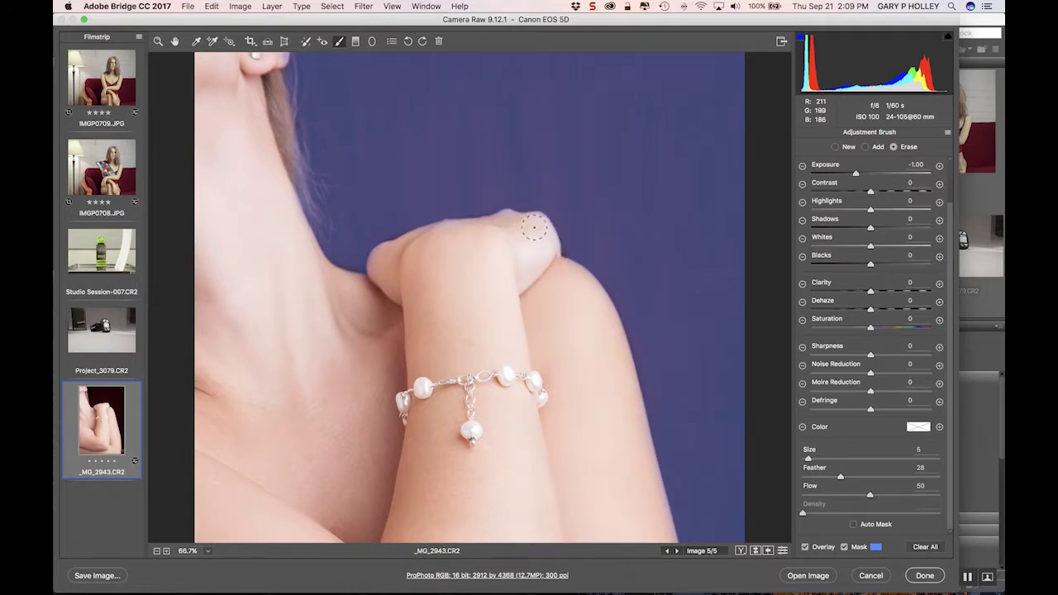
pyautogui.click(518, 223)
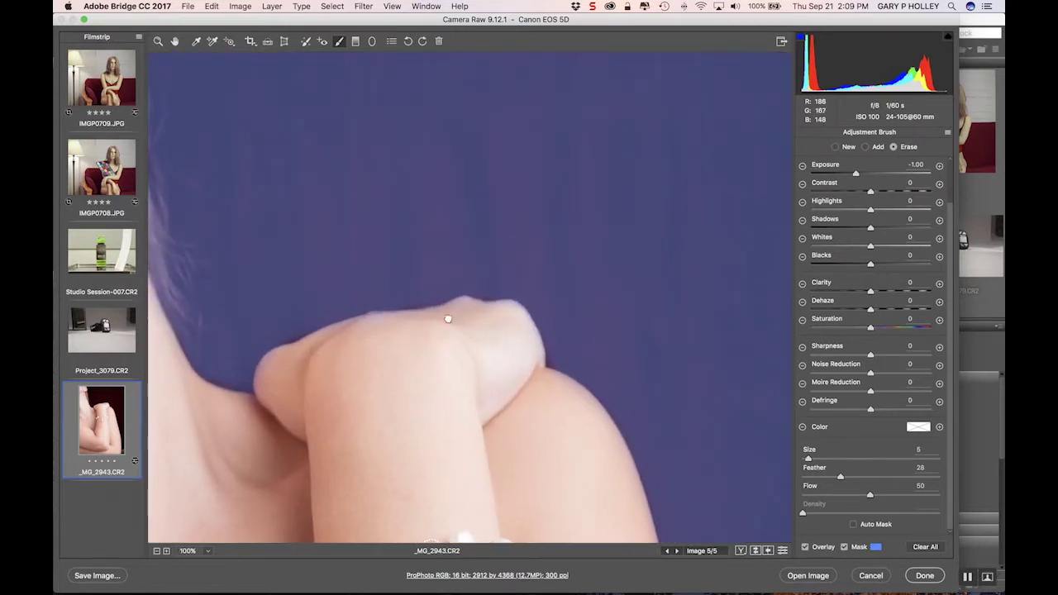
pyautogui.click(449, 314)
pyautogui.moveTo(596, 227); pyautogui.dragTo(300, 185)
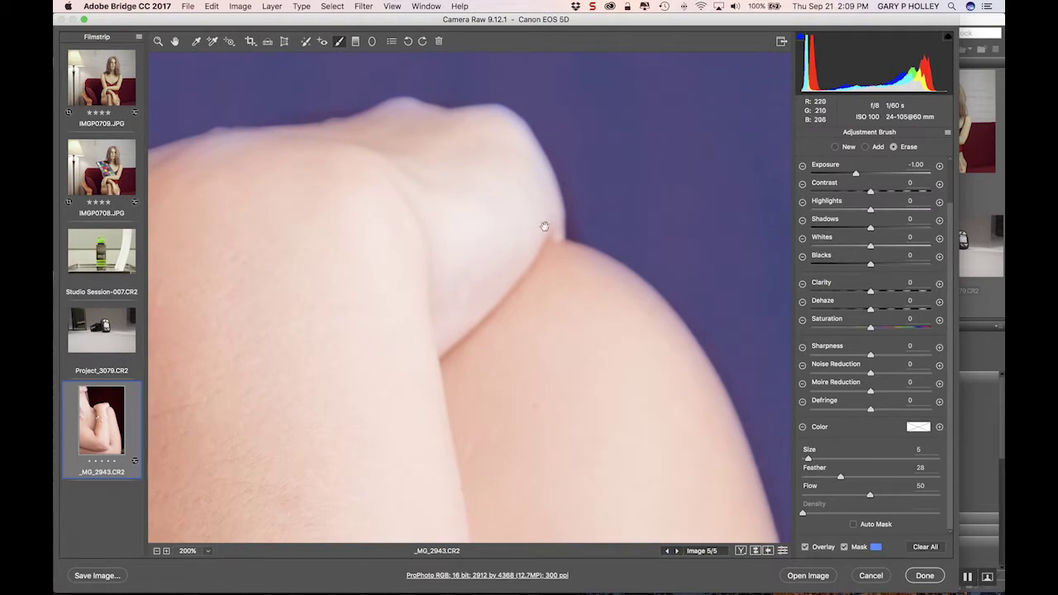
pyautogui.press('alt')
pyautogui.keyDown('alt'); pyautogui.click(485, 218); pyautogui.keyUp('alt')
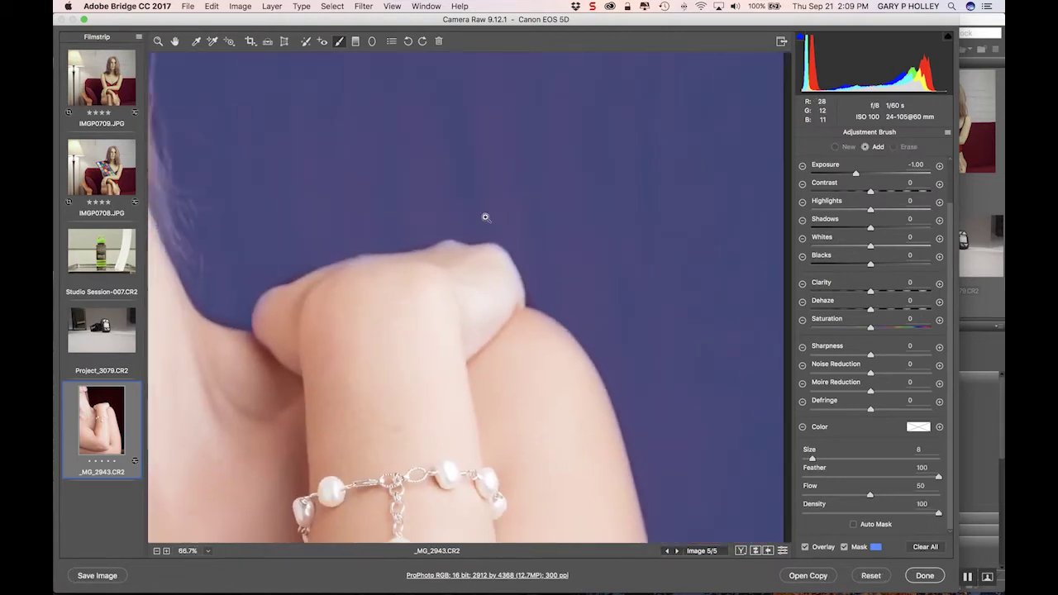
pyautogui.keyDown('alt'); pyautogui.click(485, 219); pyautogui.keyUp('alt')
pyautogui.keyDown('alt'); pyautogui.click(485, 297); pyautogui.keyUp('alt')
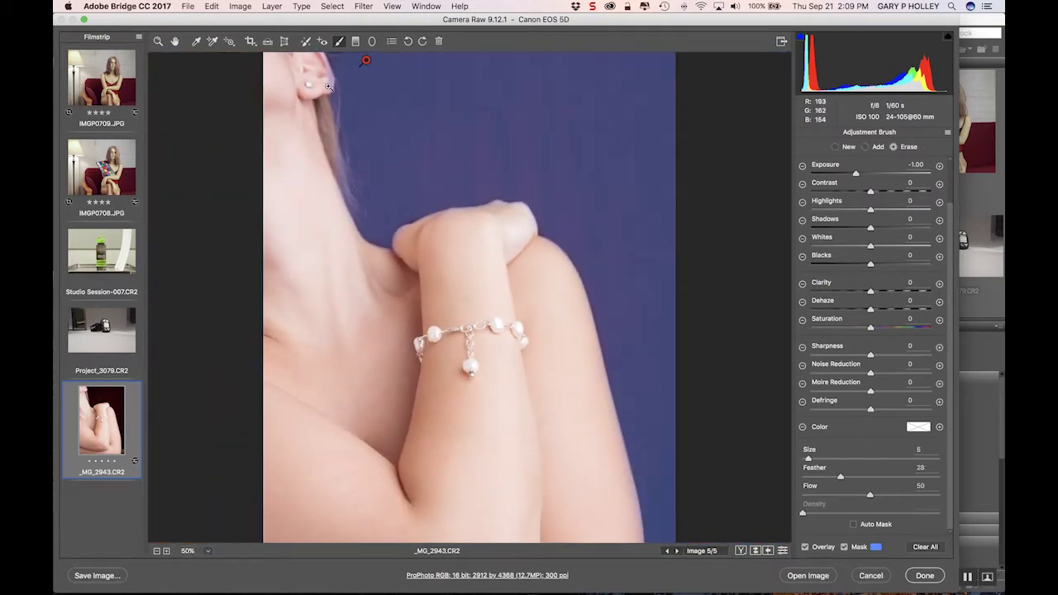
# - Erase the mask spill inside the ear's outer rim, undoing the first stroke and repainting it
pyautogui.keyDown('super'); pyautogui.click(331, 90); pyautogui.keyUp('super')
pyautogui.keyDown('super'); pyautogui.click(335, 94); pyautogui.keyUp('super')
pyautogui.keyDown('super'); pyautogui.click(293, 121); pyautogui.keyUp('super')
pyautogui.moveTo(353, 153); pyautogui.dragTo(374, 206)
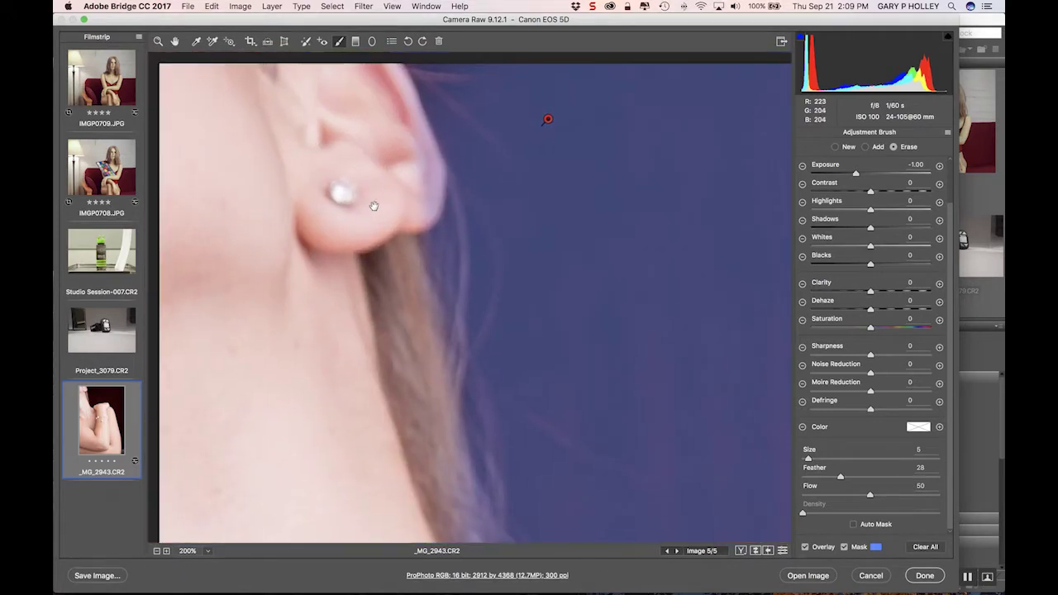
pyautogui.moveTo(425, 174)
pyautogui.mouseDown()
pyautogui.moveTo(421, 212)
pyautogui.moveTo(416, 107)
pyautogui.moveTo(401, 66)
pyautogui.mouseUp()
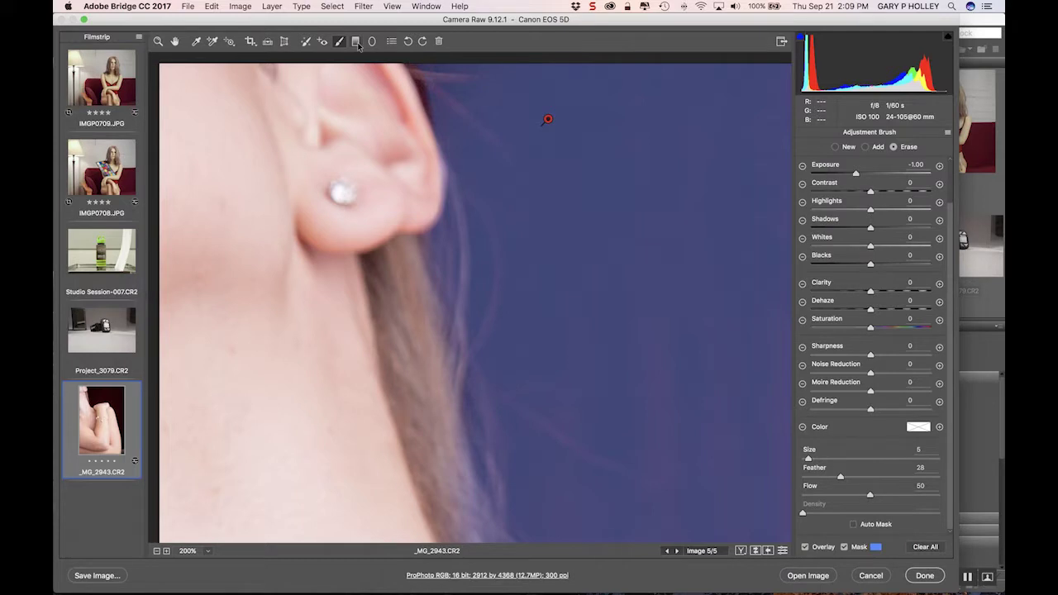
pyautogui.press('super+z')
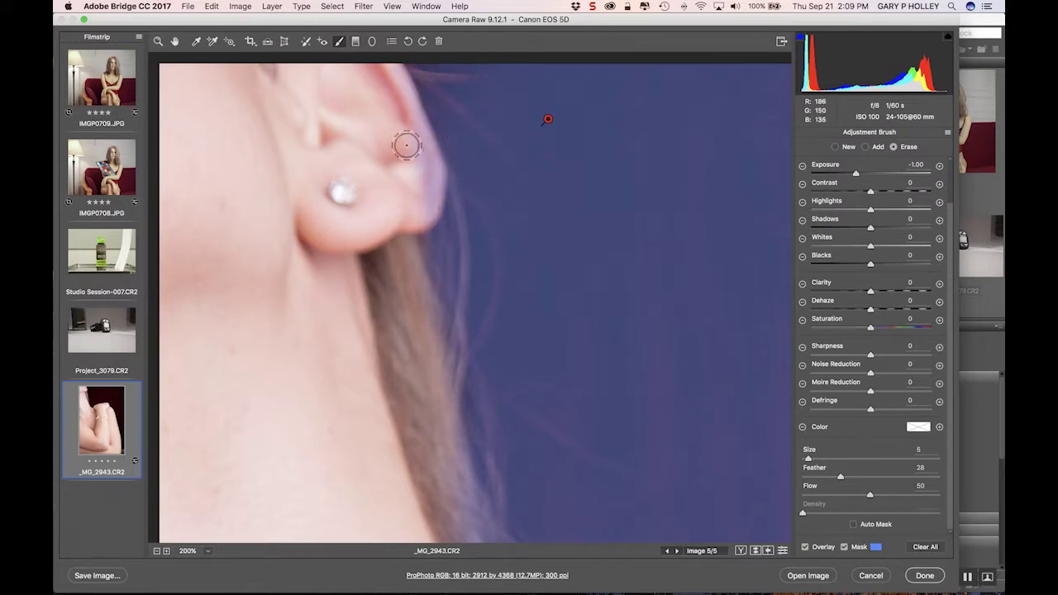
pyautogui.moveTo(383, 82)
pyautogui.mouseDown()
pyautogui.moveTo(421, 150)
pyautogui.moveTo(425, 195)
pyautogui.moveTo(397, 211)
pyautogui.mouseUp()
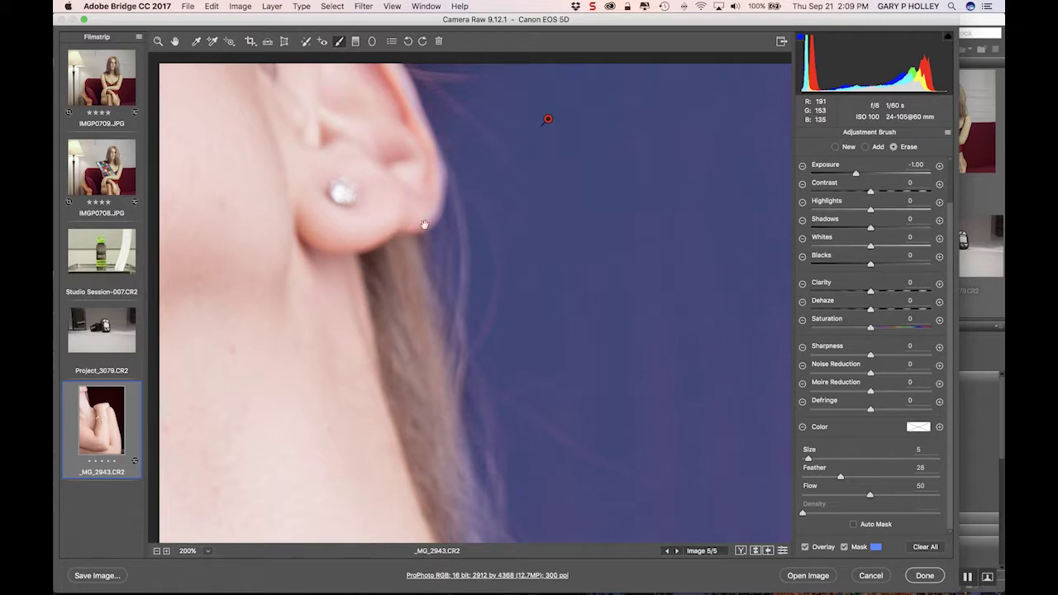
pyautogui.keyDown('alt'); pyautogui.keyDown('super'); pyautogui.click(431, 242); pyautogui.keyUp('super'); pyautogui.keyUp('alt')
pyautogui.keyDown('alt'); pyautogui.keyDown('super'); pyautogui.click(372, 267); pyautogui.keyUp('super'); pyautogui.keyUp('alt')
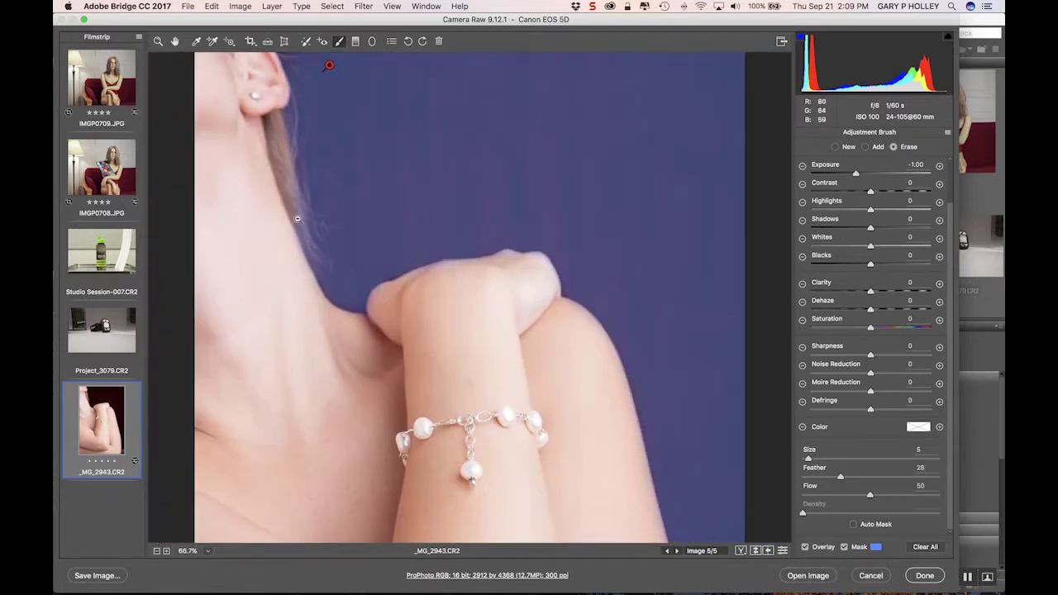
# - Erase the remaining mask over the neck and chest at brush size 9 and hide the mask overlay
pyautogui.press(']')
pyautogui.press(']')
pyautogui.press(']')
pyautogui.press(']')
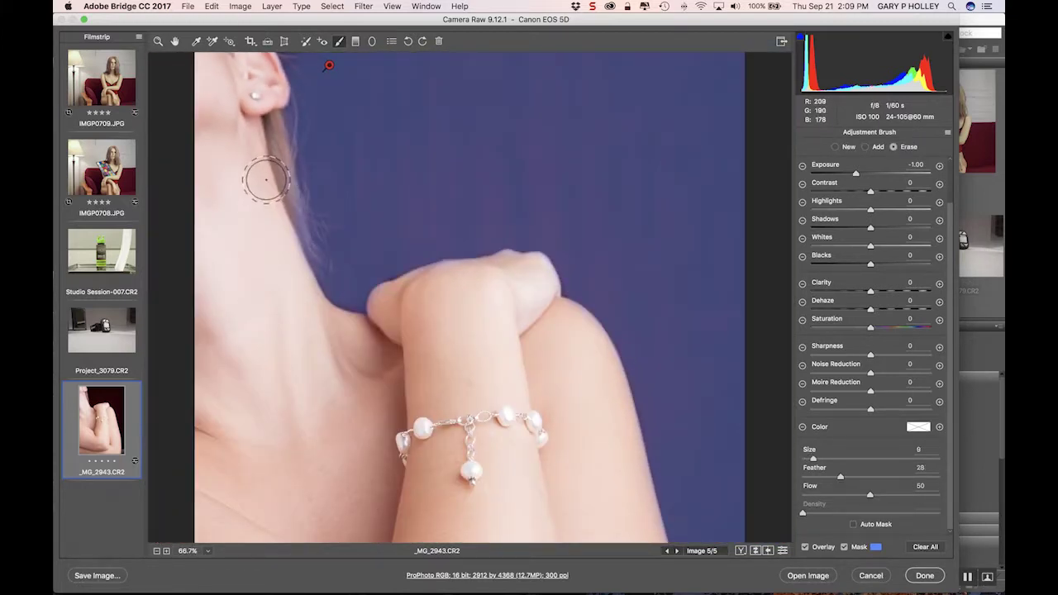
pyautogui.moveTo(284, 273); pyautogui.dragTo(287, 329)
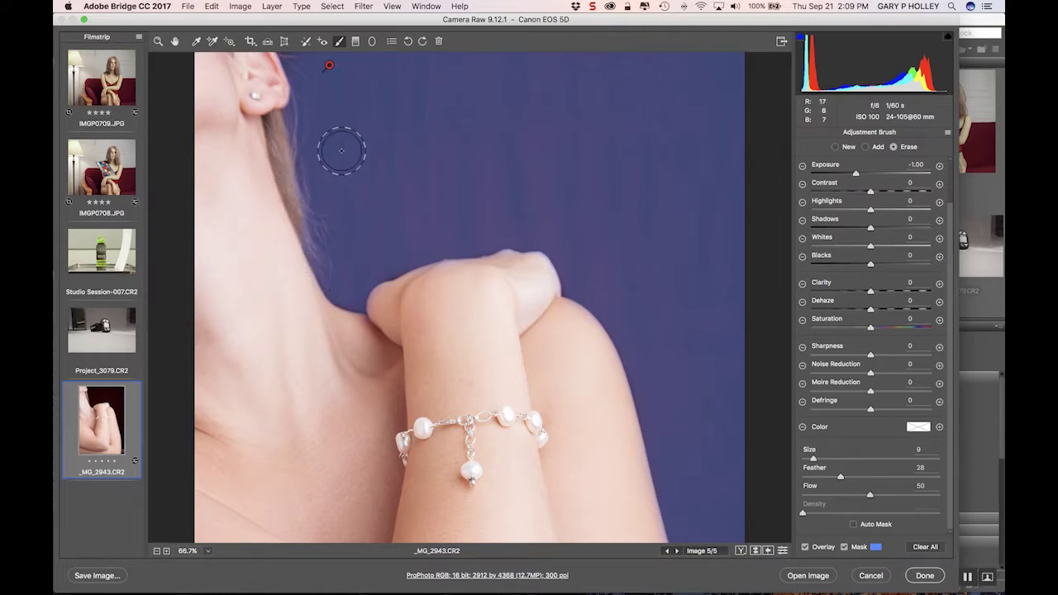
pyautogui.click(860, 548)
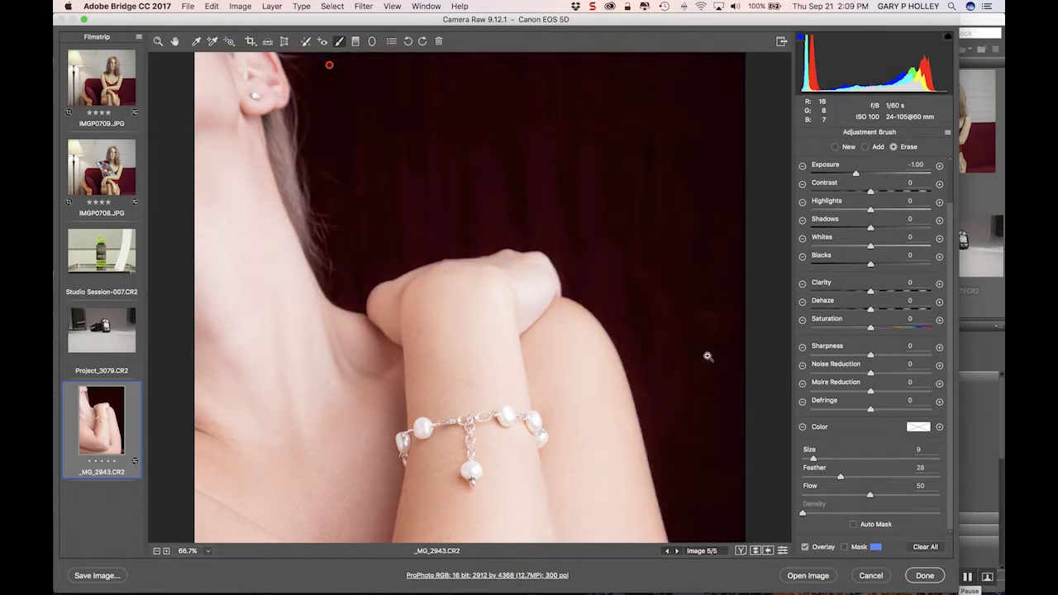
pyautogui.press('super+minus')
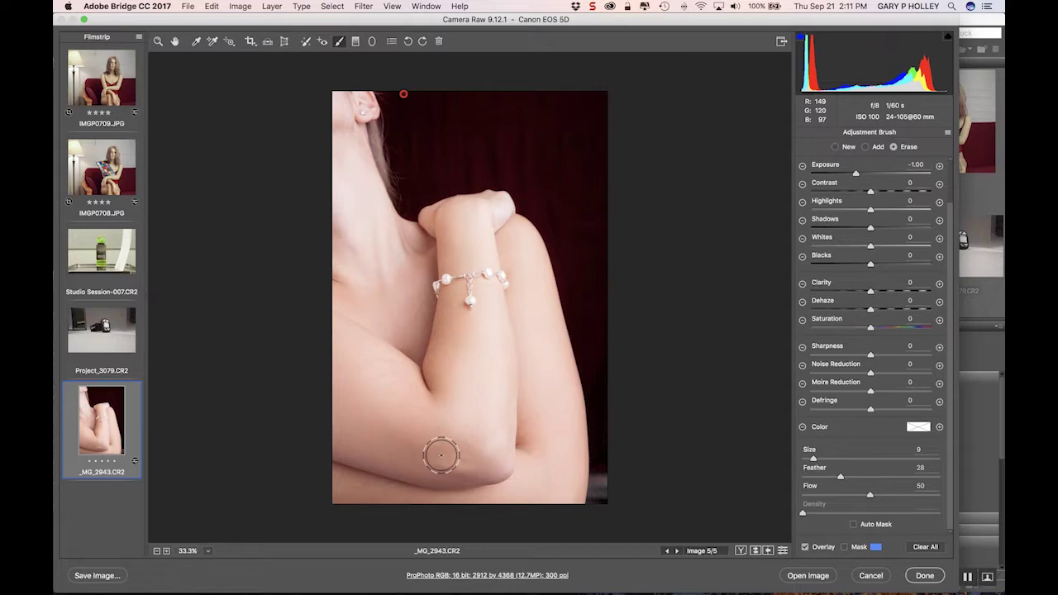
# - Start a new brush adjustment with exposure +1.30 and paint over the lower arm from the photo's edge to the elbow at size 18
pyautogui.click(850, 147)
pyautogui.keyDown('super'); pyautogui.click(419, 449); pyautogui.keyUp('super')
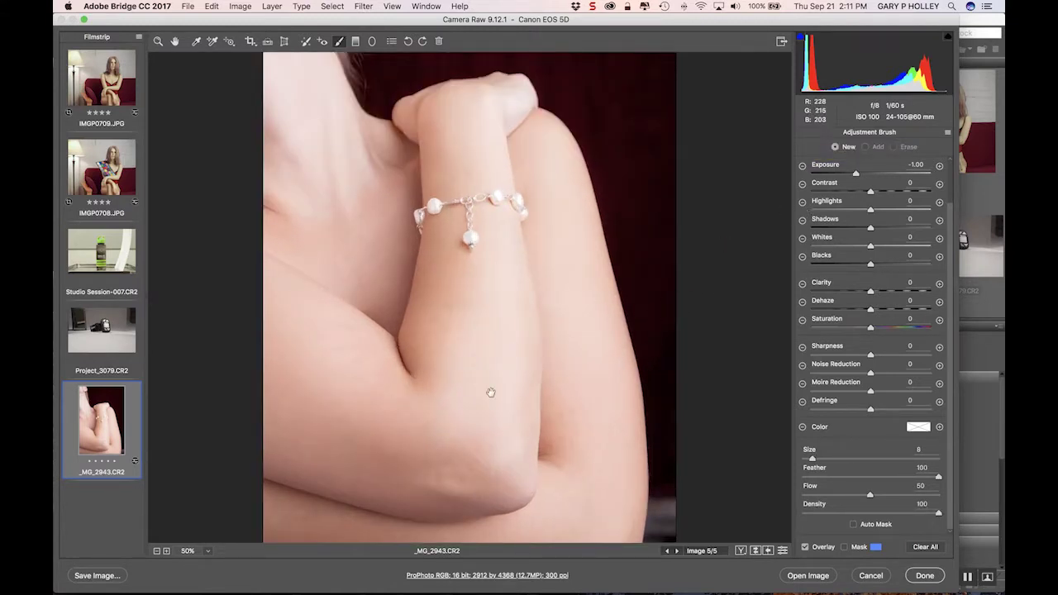
pyautogui.moveTo(492, 392); pyautogui.dragTo(487, 303)
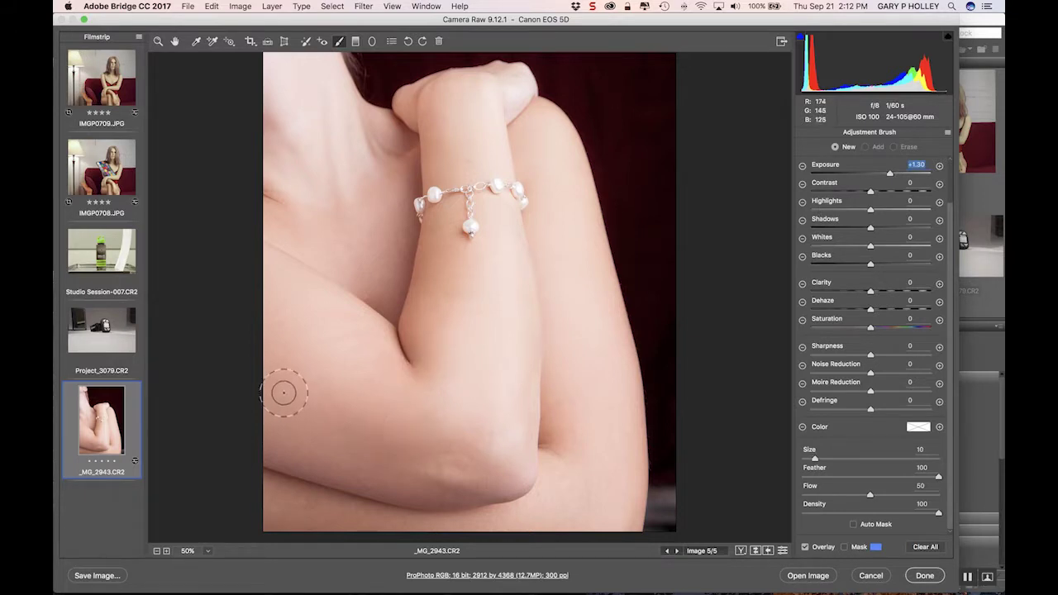
pyautogui.press(']')
pyautogui.press(']')
pyautogui.press(']')
pyautogui.press(']')
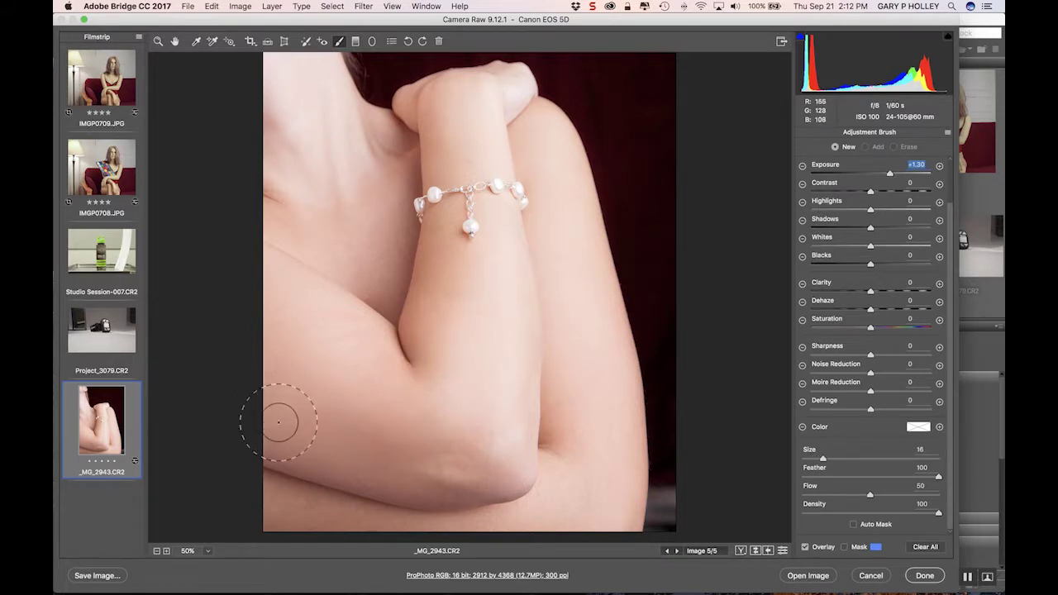
pyautogui.moveTo(255, 430)
pyautogui.mouseDown()
pyautogui.moveTo(436, 474)
pyautogui.moveTo(484, 465)
pyautogui.mouseUp()
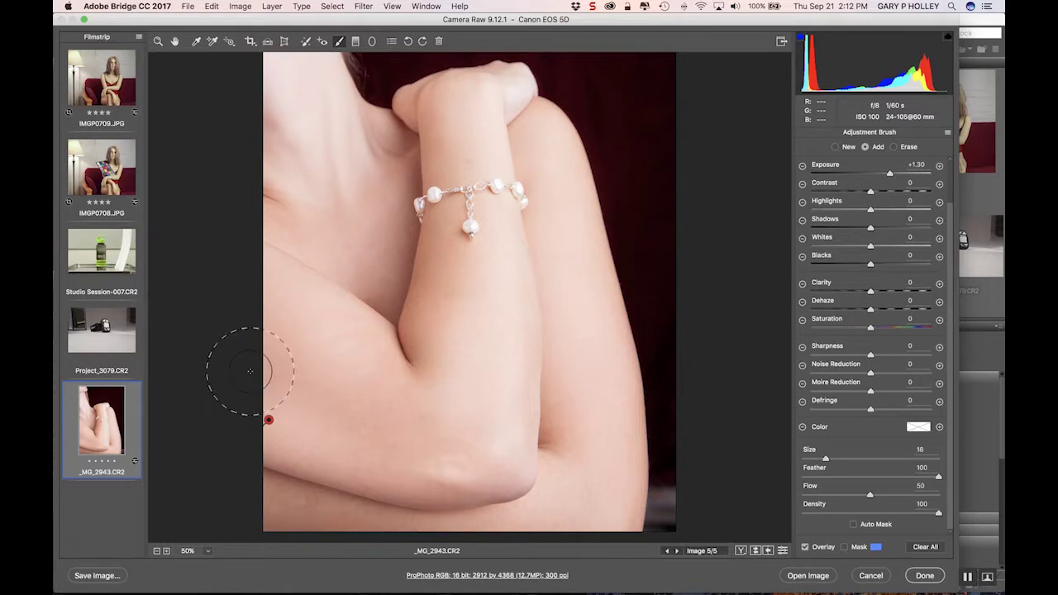
# - Adjust the brush size for the arm adjustment to 14
pyautogui.press(']')
pyautogui.press(']')
pyautogui.press(']')
pyautogui.press(']')
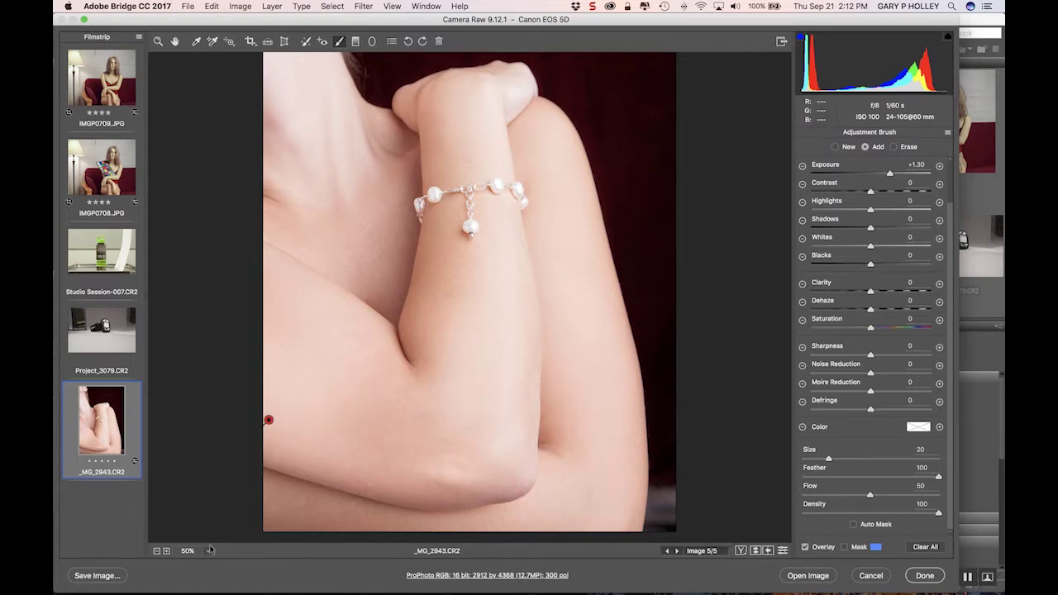
pyautogui.press('[')
pyautogui.press('[')
pyautogui.press('[')
pyautogui.press('[')
pyautogui.press('[')
pyautogui.press('[')
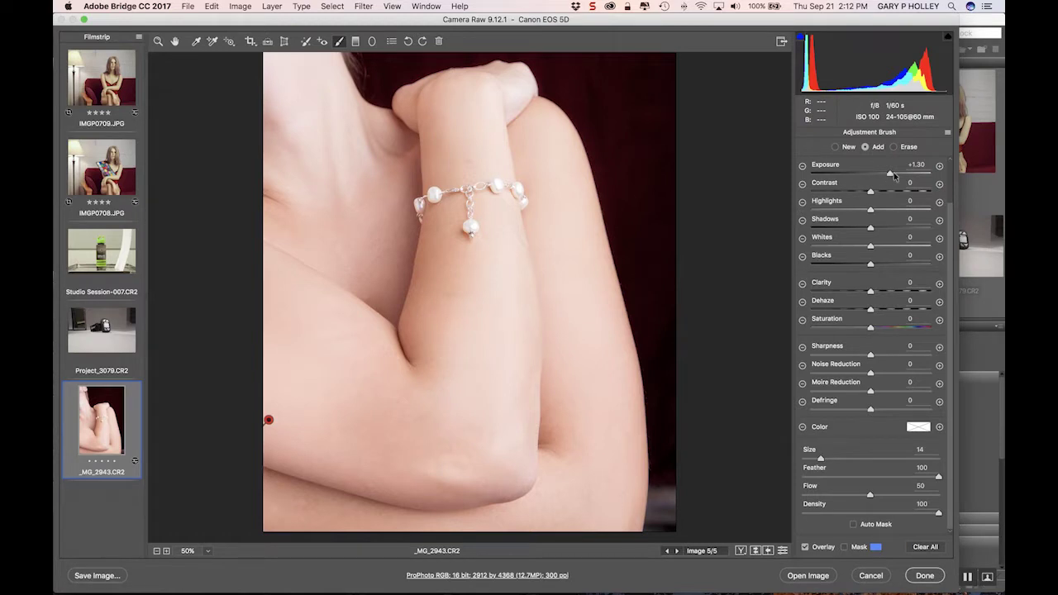
# - Try lower exposure values on the arm adjustment, reselect its pin and set the exposure to +1.05
pyautogui.moveTo(891, 174); pyautogui.dragTo(876, 173)
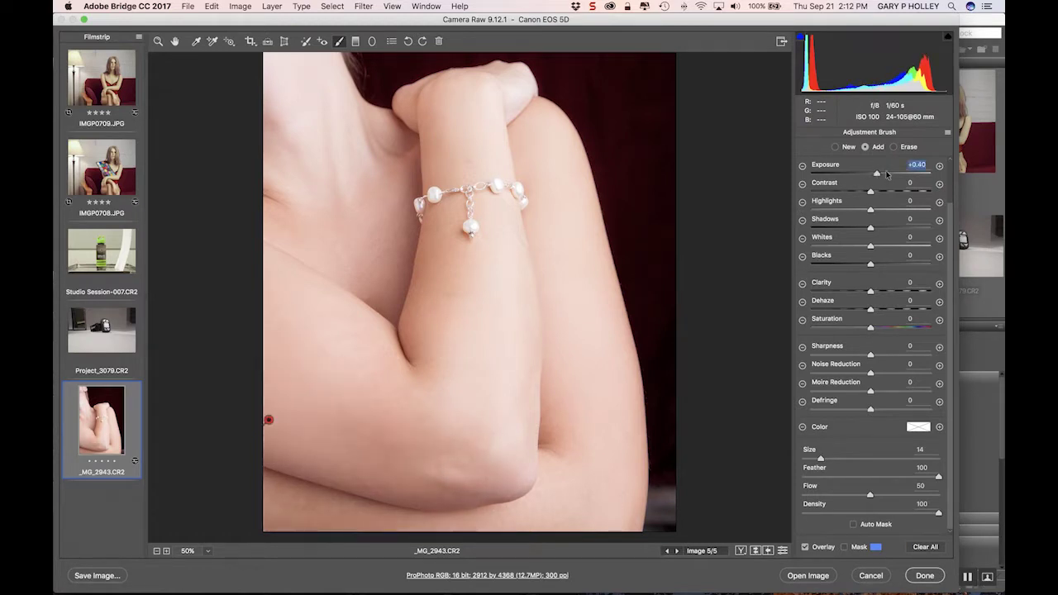
pyautogui.write('0')
pyautogui.press('Return')
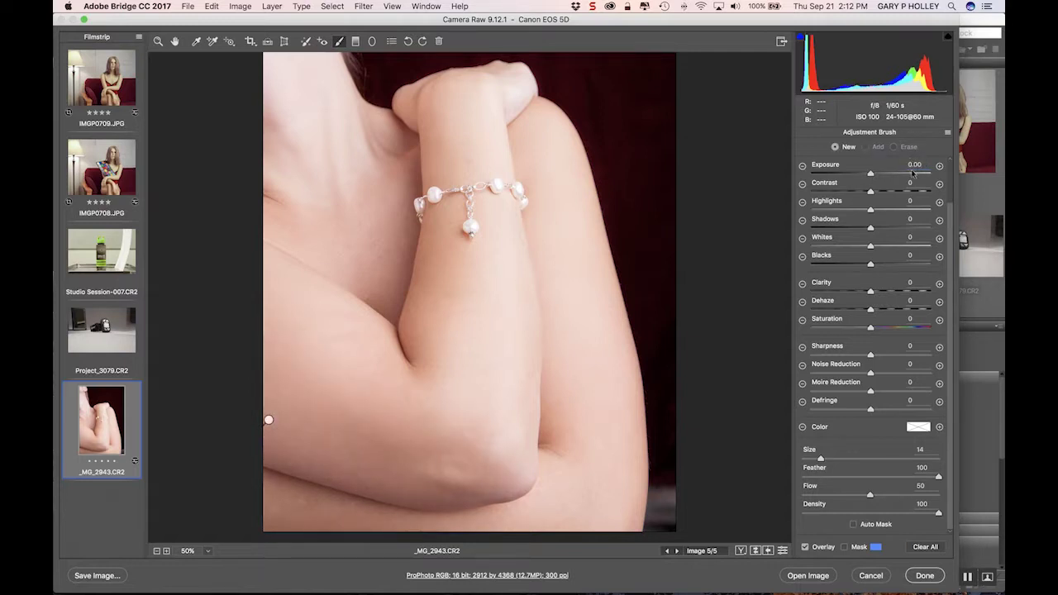
pyautogui.click(268, 421)
pyautogui.moveTo(871, 174)
pyautogui.mouseDown()
pyautogui.moveTo(954, 179)
pyautogui.moveTo(887, 177)
pyautogui.mouseUp()
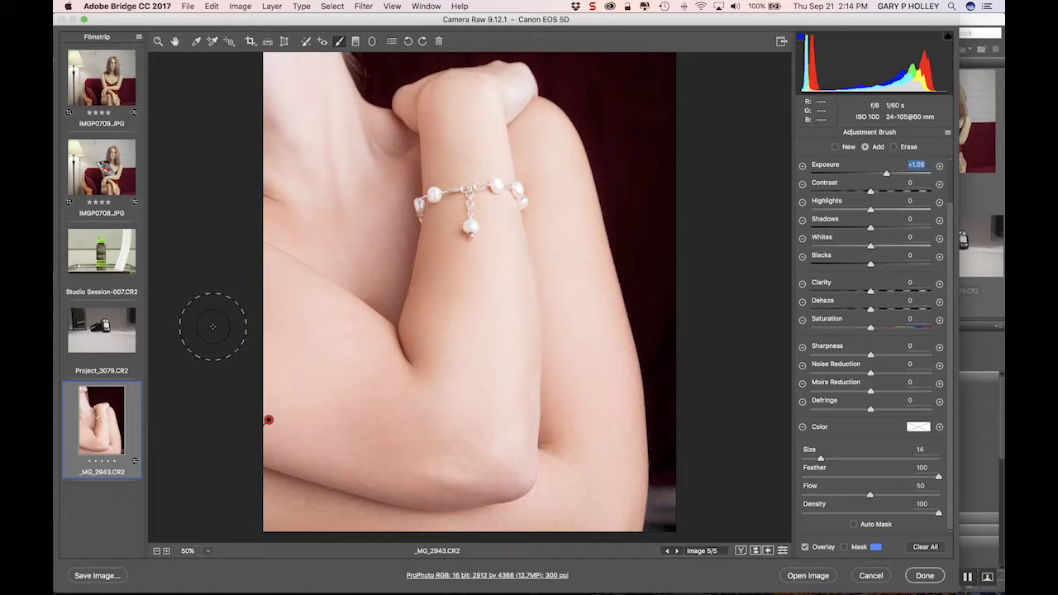
# - Open the save options for the image and choose a new desktop folder named Output as the destination
pyautogui.click(95, 575)
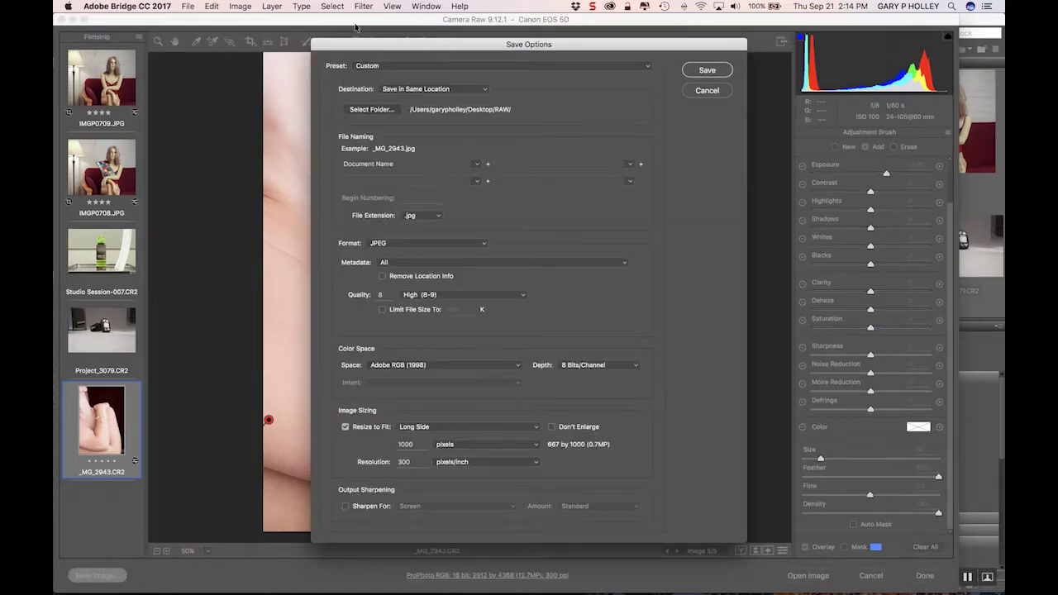
pyautogui.moveTo(362, 51); pyautogui.dragTo(300, 52)
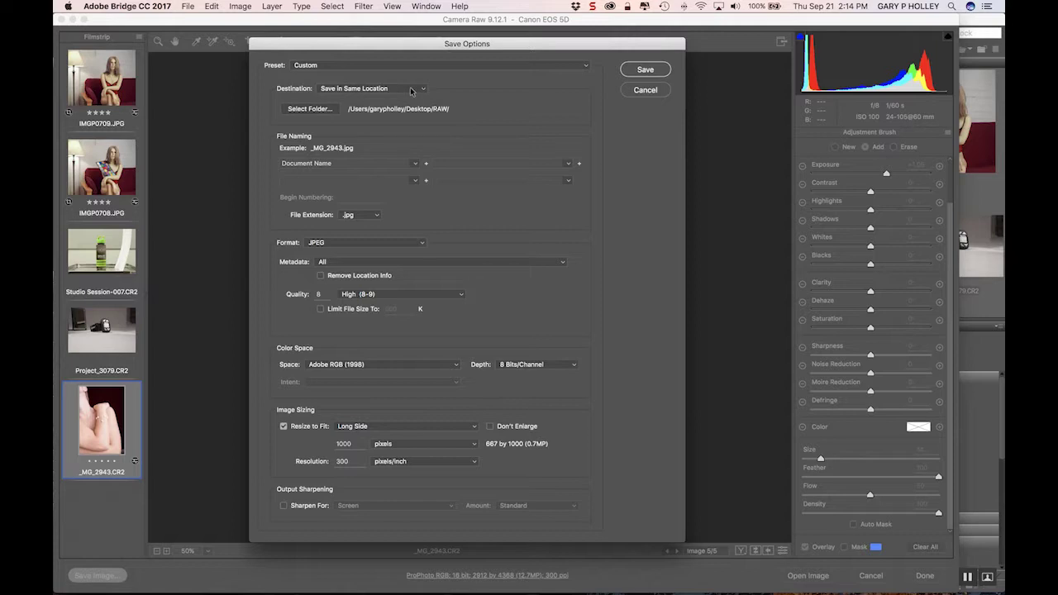
pyautogui.click(324, 111)
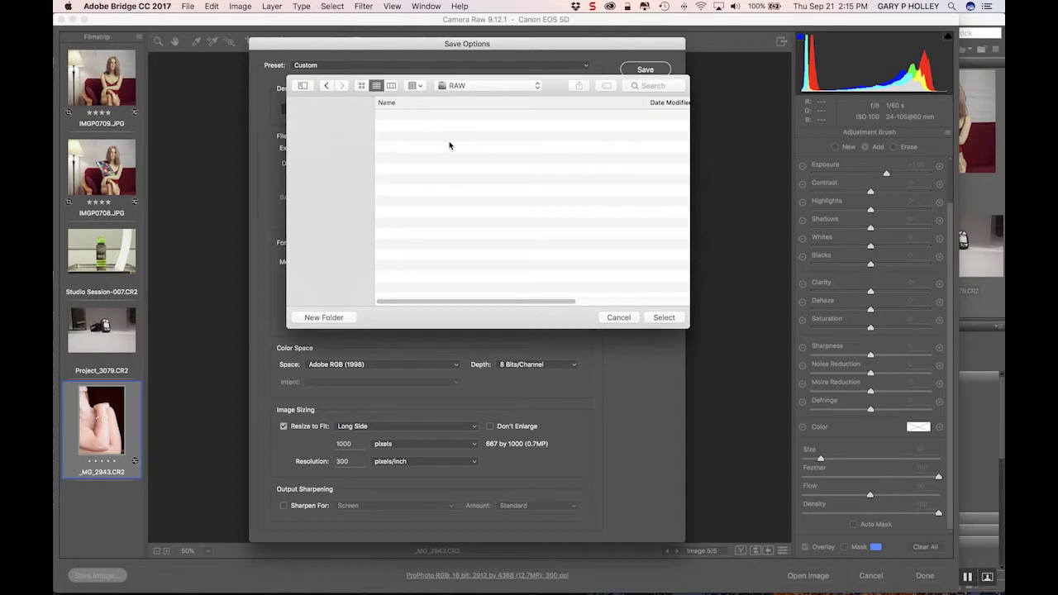
pyautogui.press('super+d')
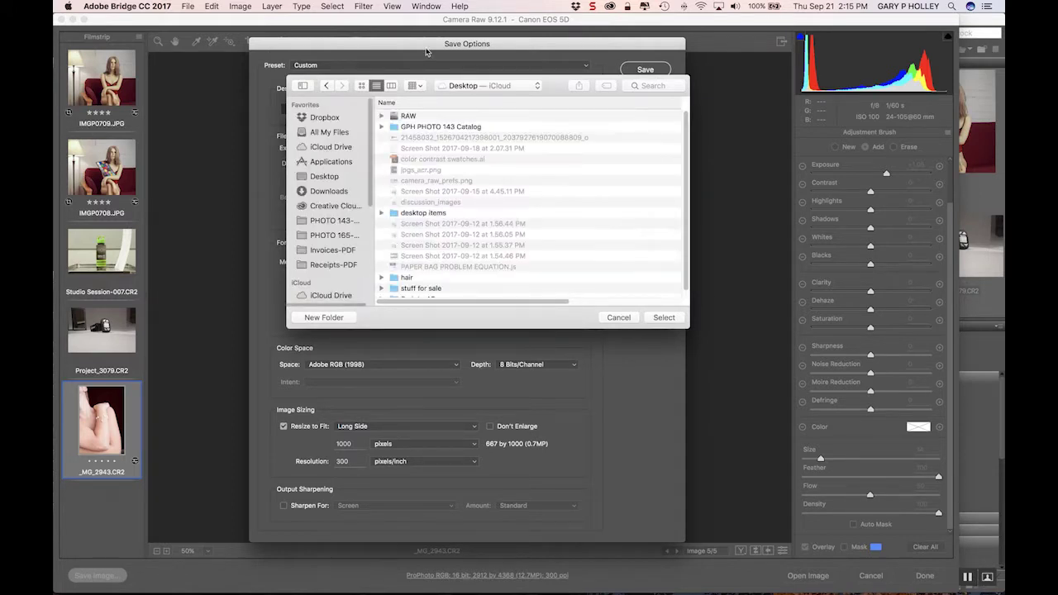
pyautogui.press('shift+super+n')
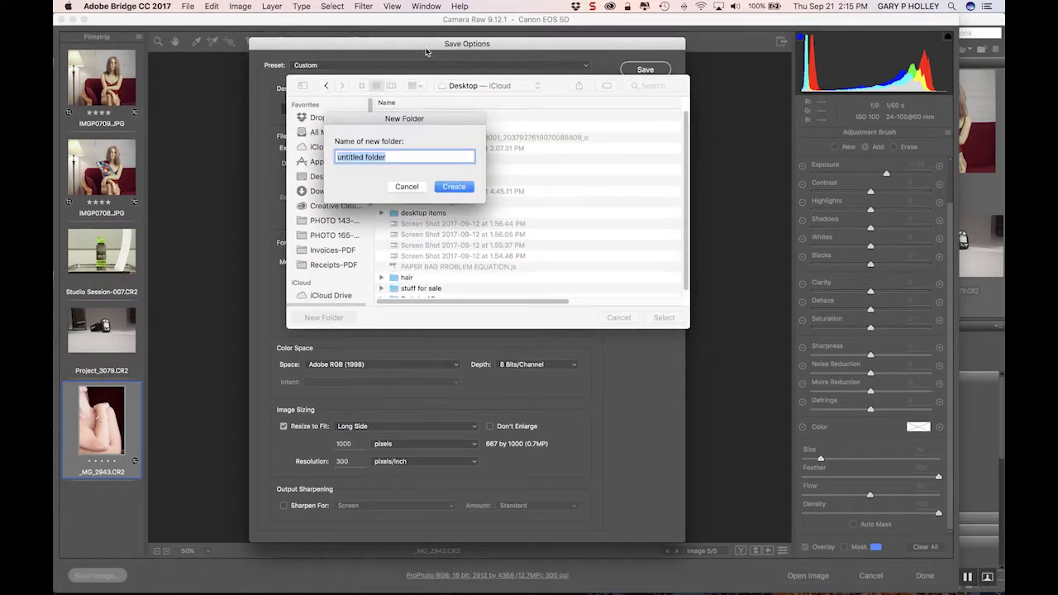
pyautogui.write('Output')
pyautogui.click(467, 187)
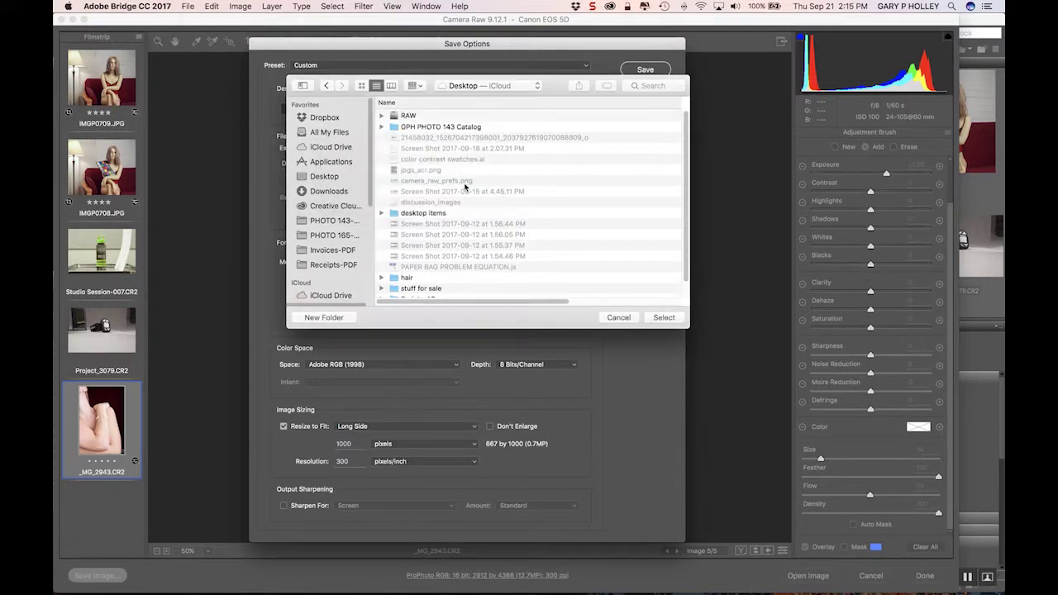
pyautogui.click(423, 117)
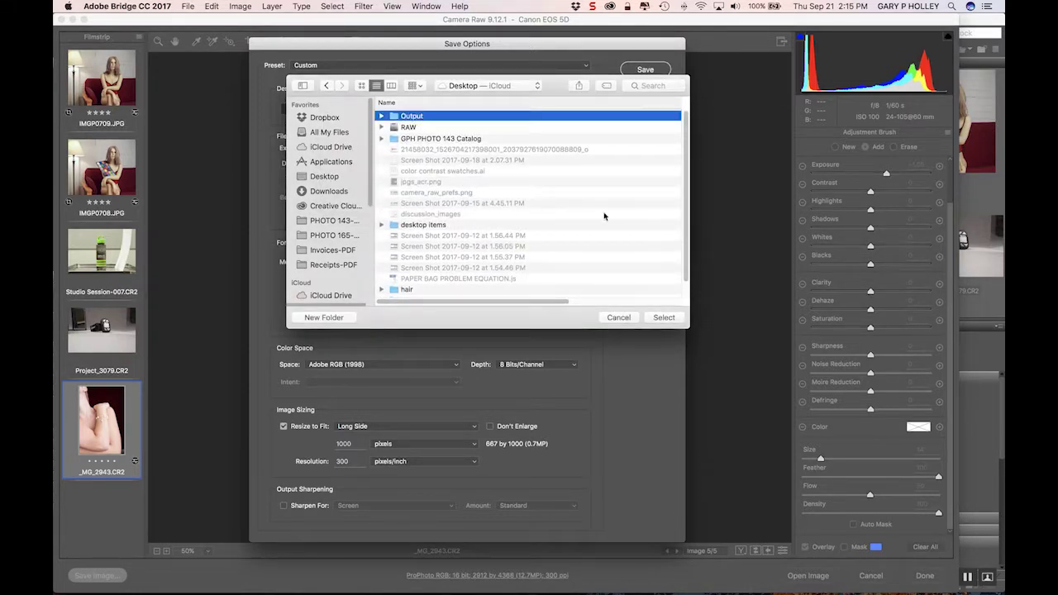
pyautogui.click(661, 317)
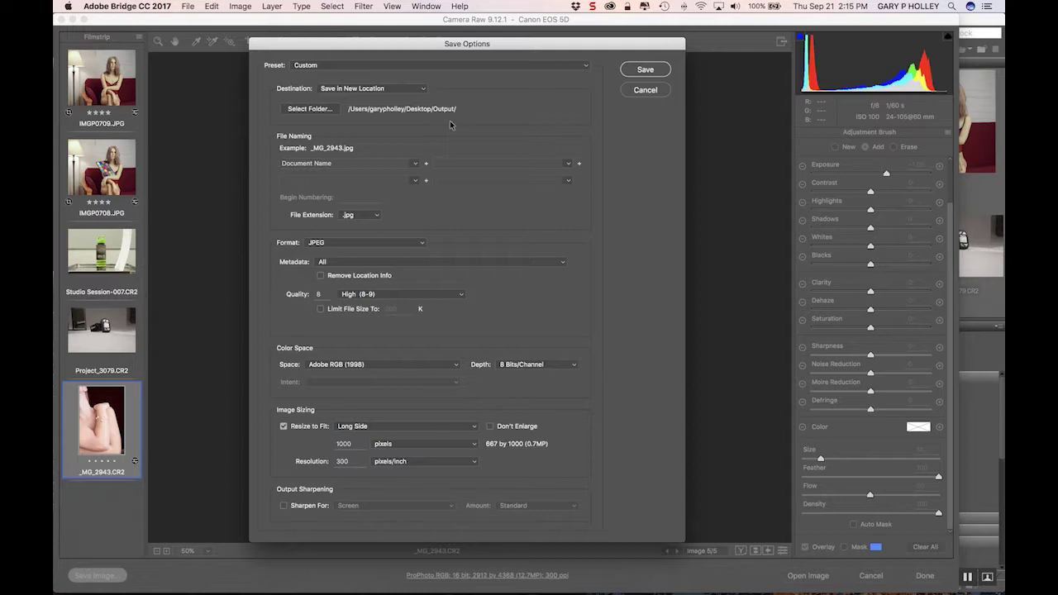
# - Review the file extension choices, trying .tif and returning to .jpg
pyautogui.click(368, 217)
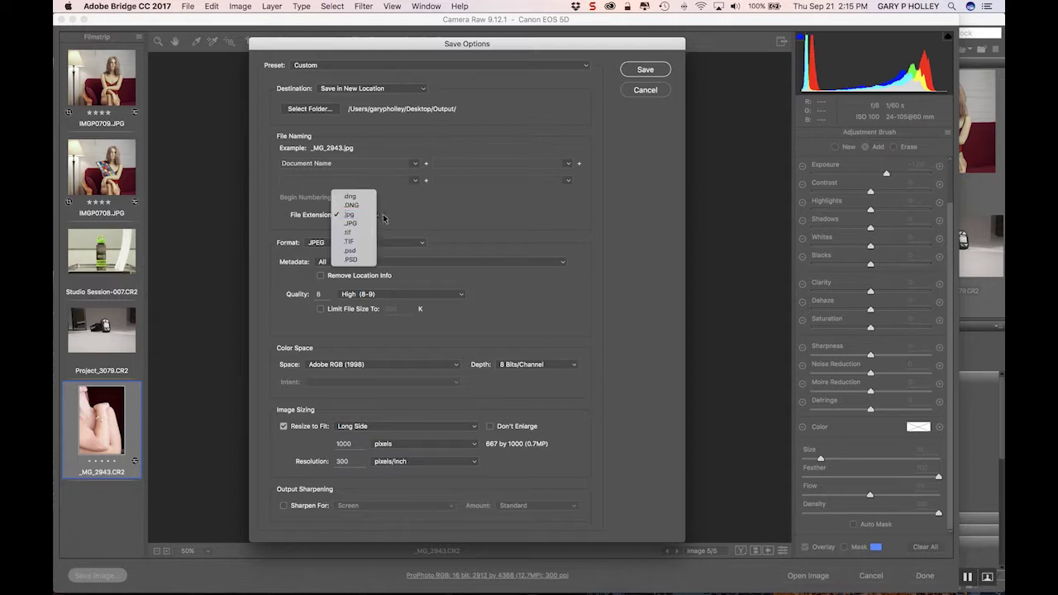
pyautogui.click(540, 230)
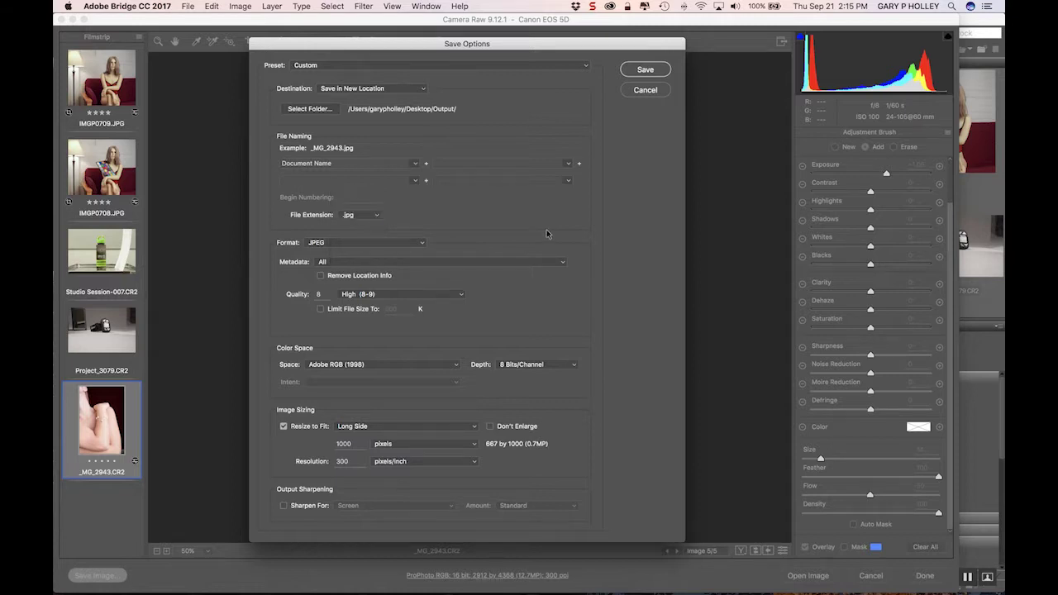
pyautogui.click(359, 216)
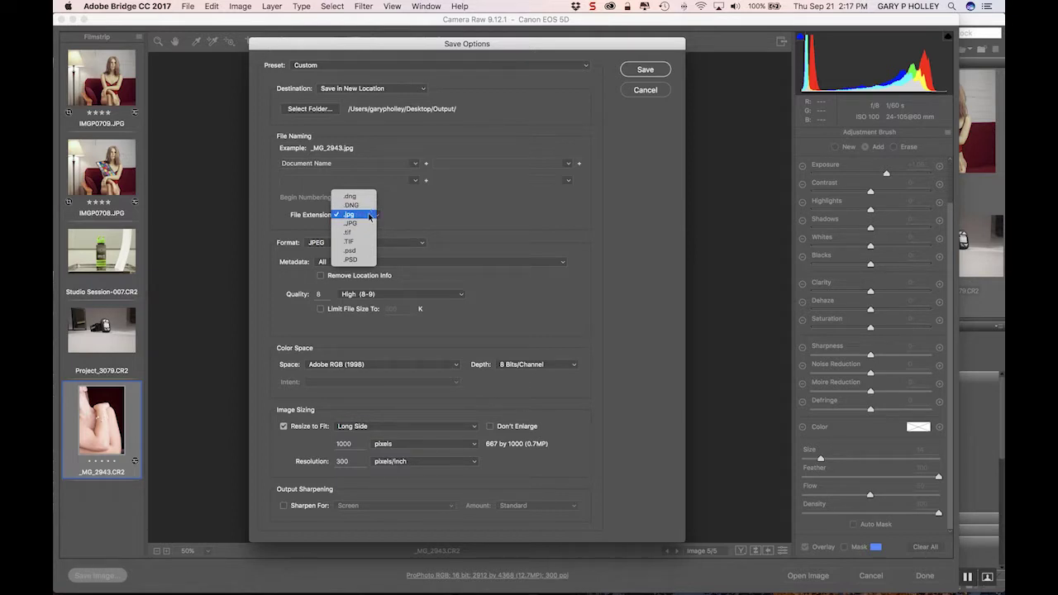
pyautogui.click(369, 216)
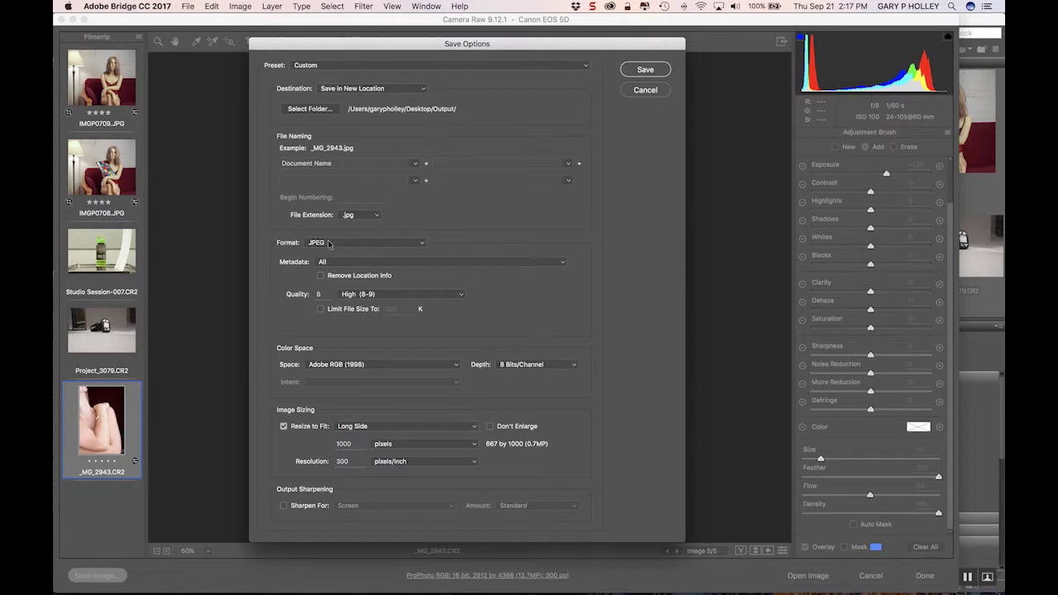
pyautogui.click(363, 217)
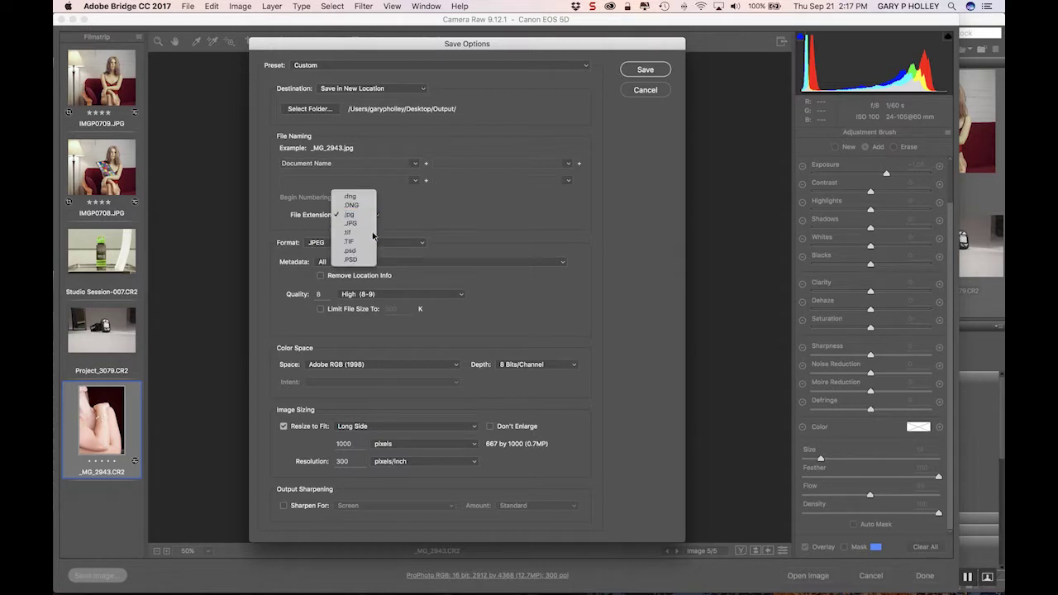
pyautogui.click(369, 232)
pyautogui.click(372, 216)
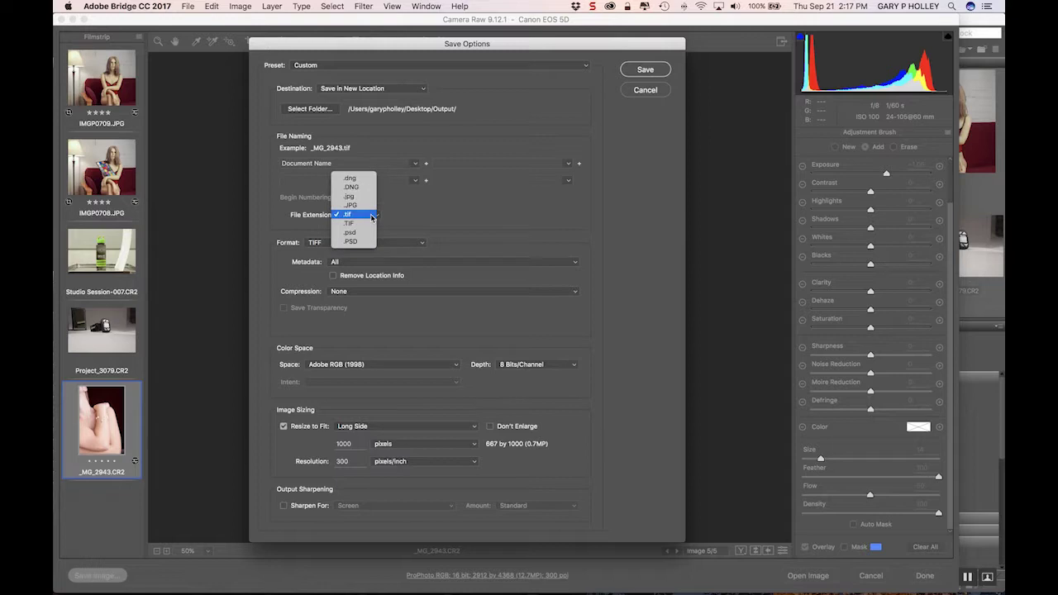
pyautogui.click(372, 199)
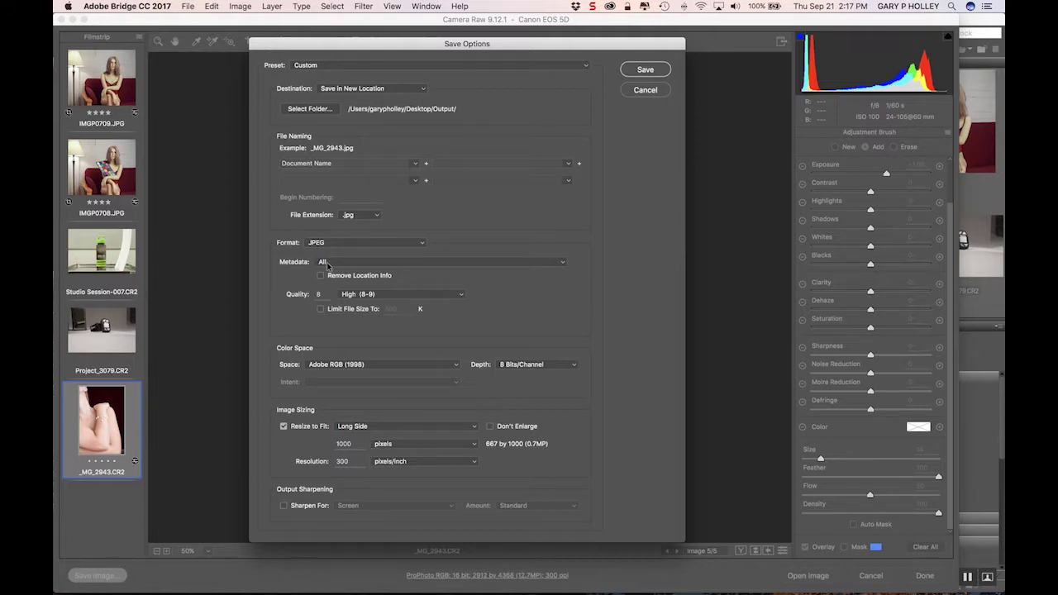
# - Examine the metadata options available for the saved JPEG
pyautogui.click(460, 263)
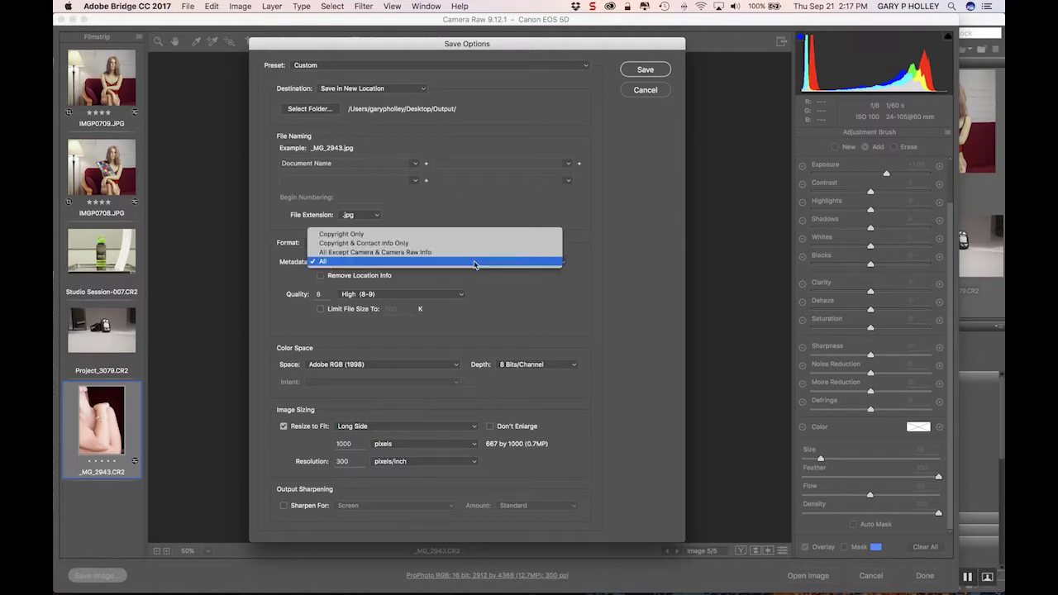
pyautogui.click(613, 348)
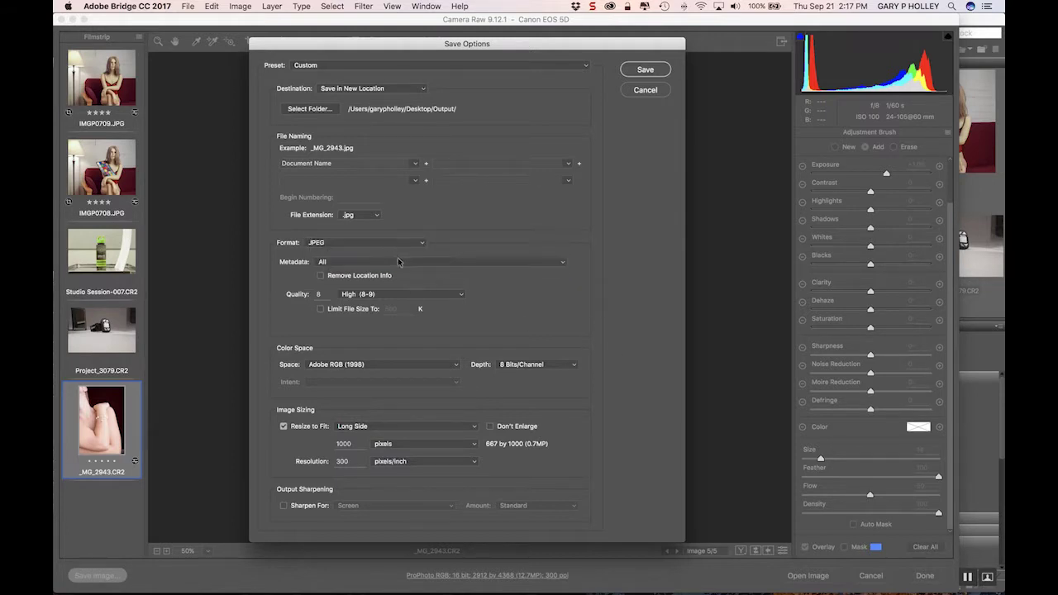
pyautogui.click(407, 261)
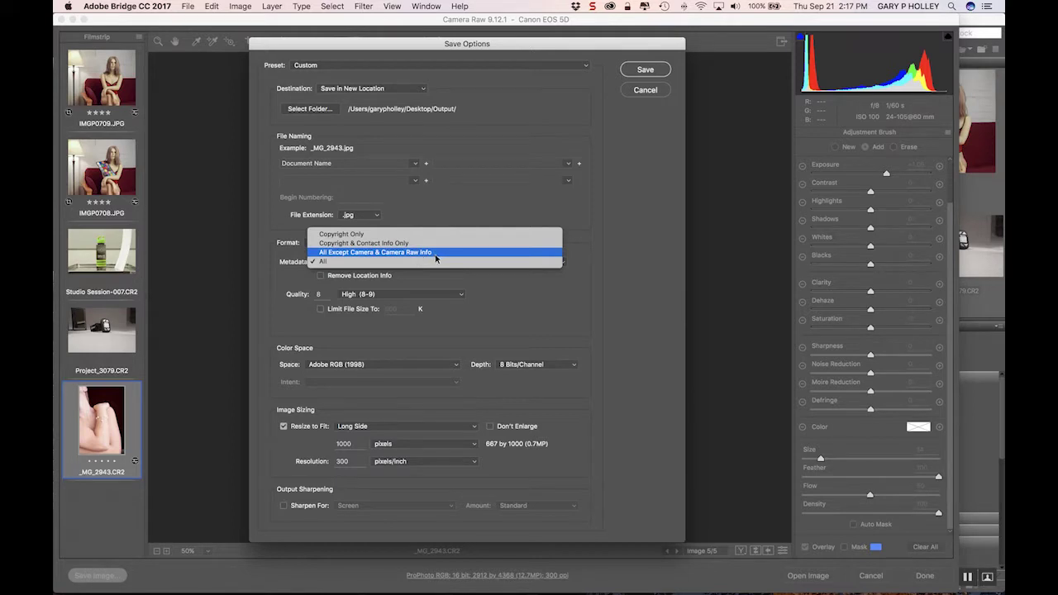
pyautogui.click(457, 293)
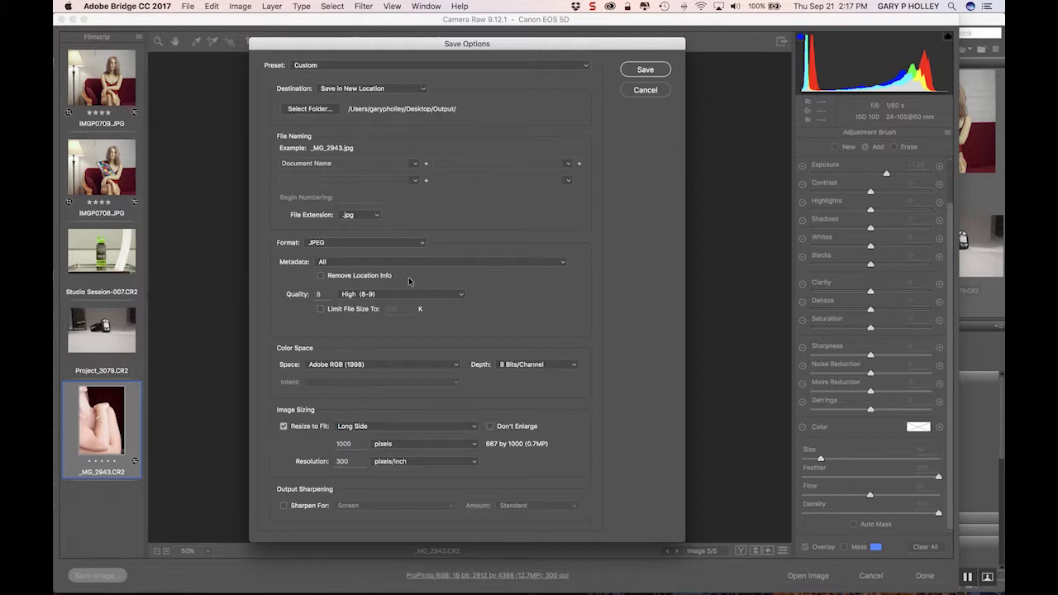
# - Set the JPEG quality to Maximum with a value of 12
pyautogui.click(386, 294)
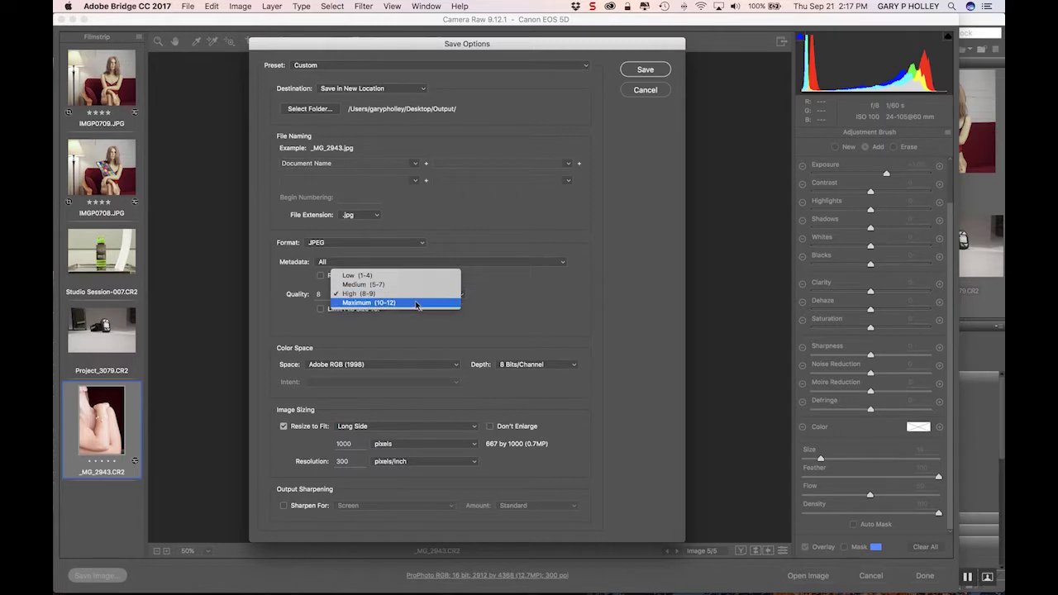
pyautogui.click(430, 306)
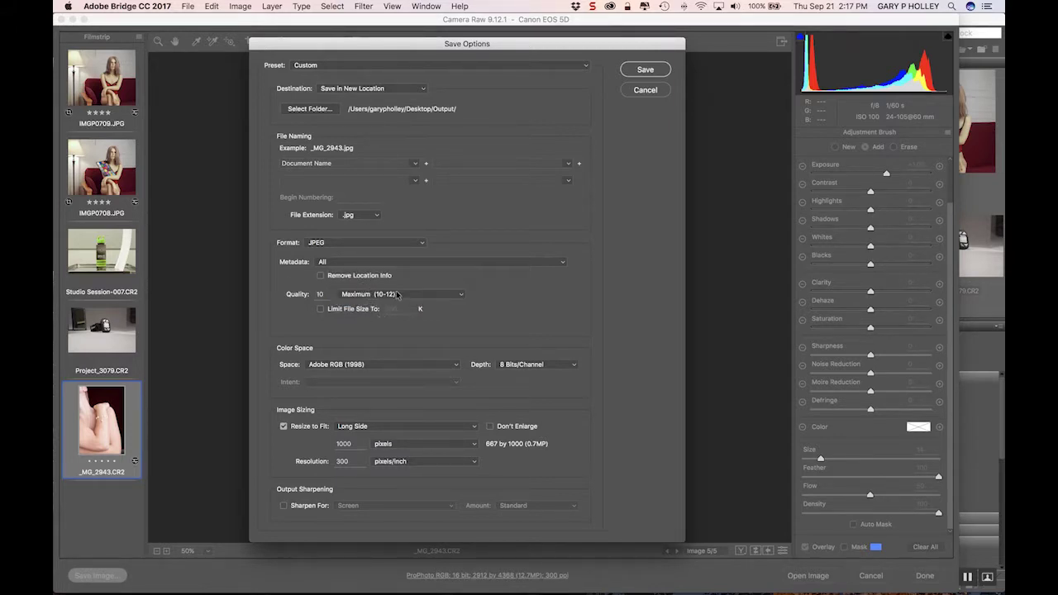
pyautogui.click(420, 296)
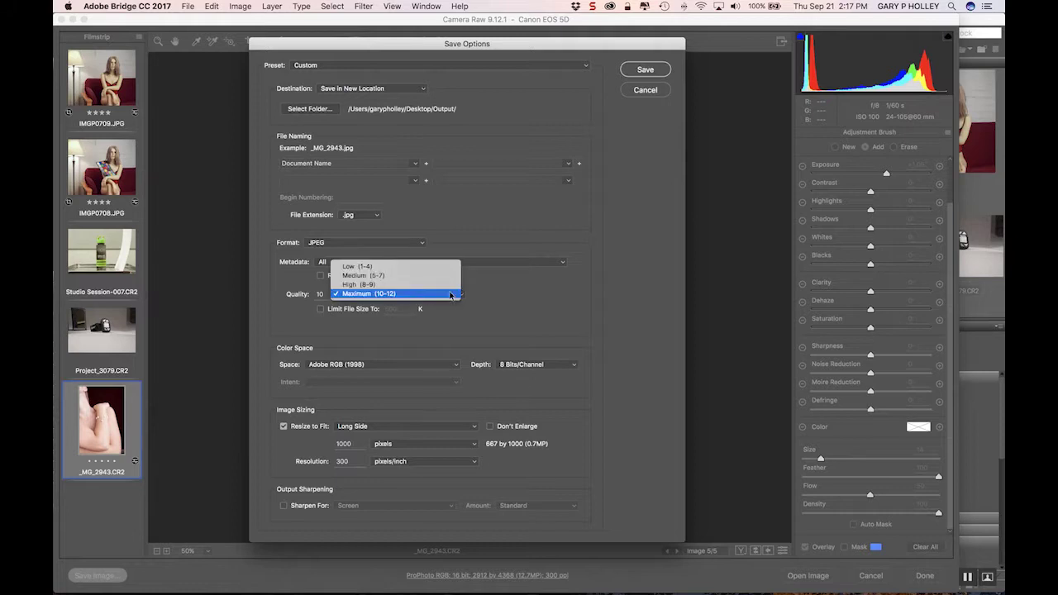
pyautogui.click(401, 296)
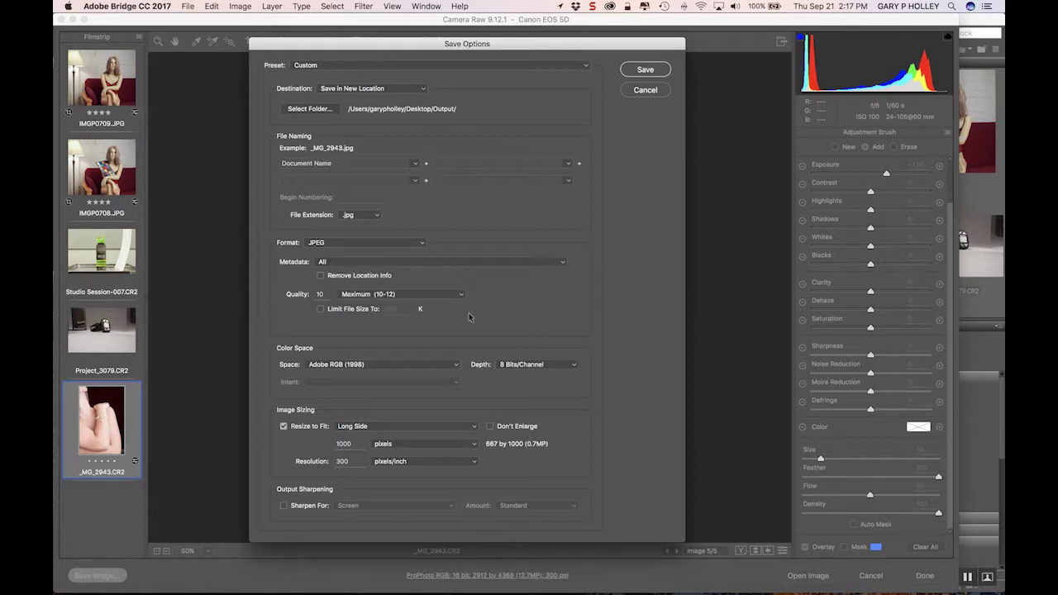
pyautogui.click(401, 296)
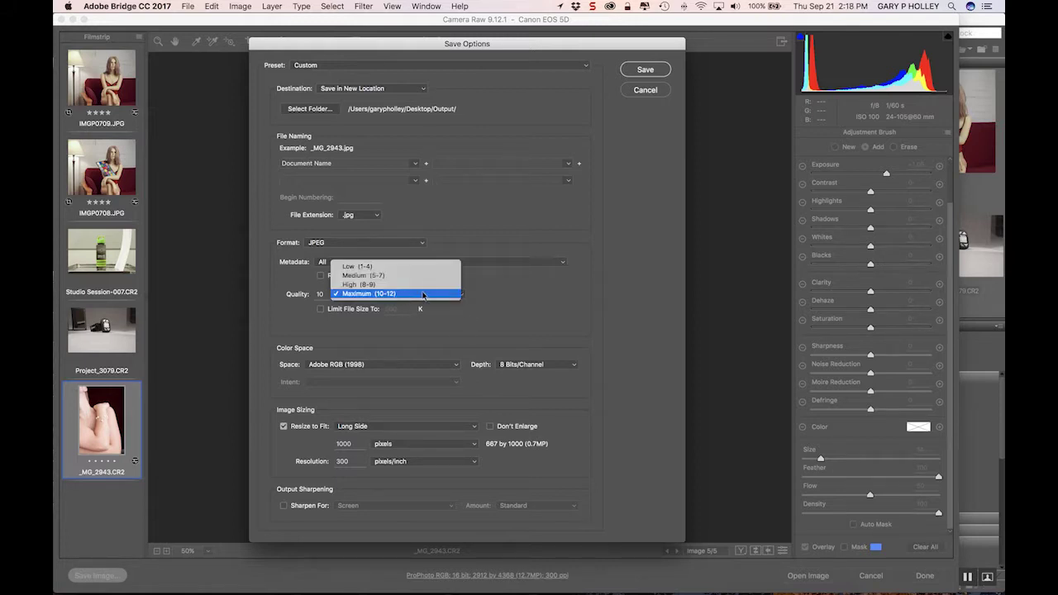
pyautogui.click(483, 301)
pyautogui.moveTo(324, 294); pyautogui.dragTo(304, 296)
pyautogui.write('12')
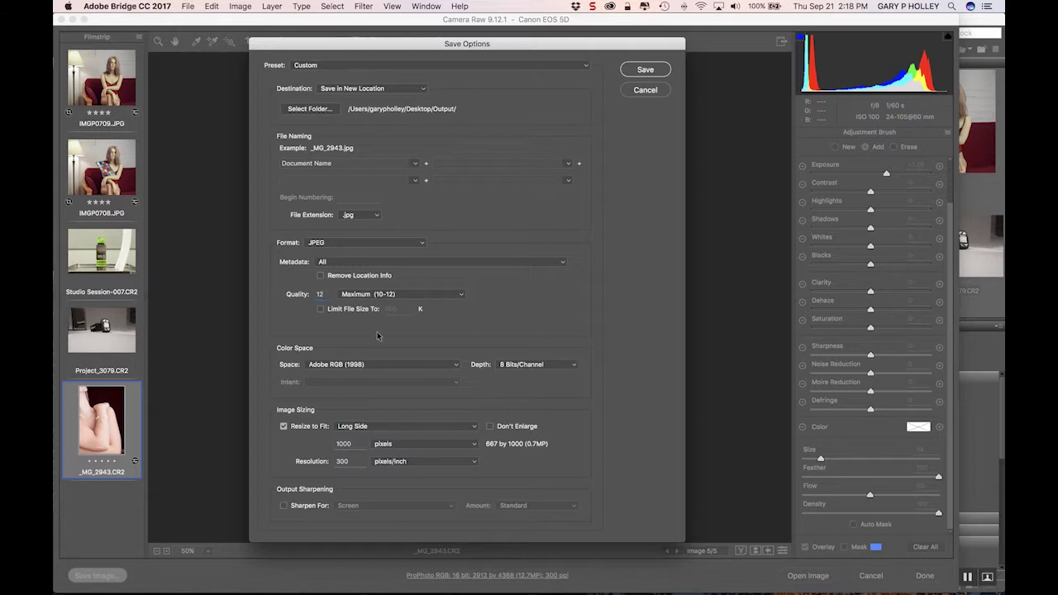
# - Set the saved image's color space to sRGB IEC61966-2.1 and check the available bit depths
pyautogui.click(382, 364)
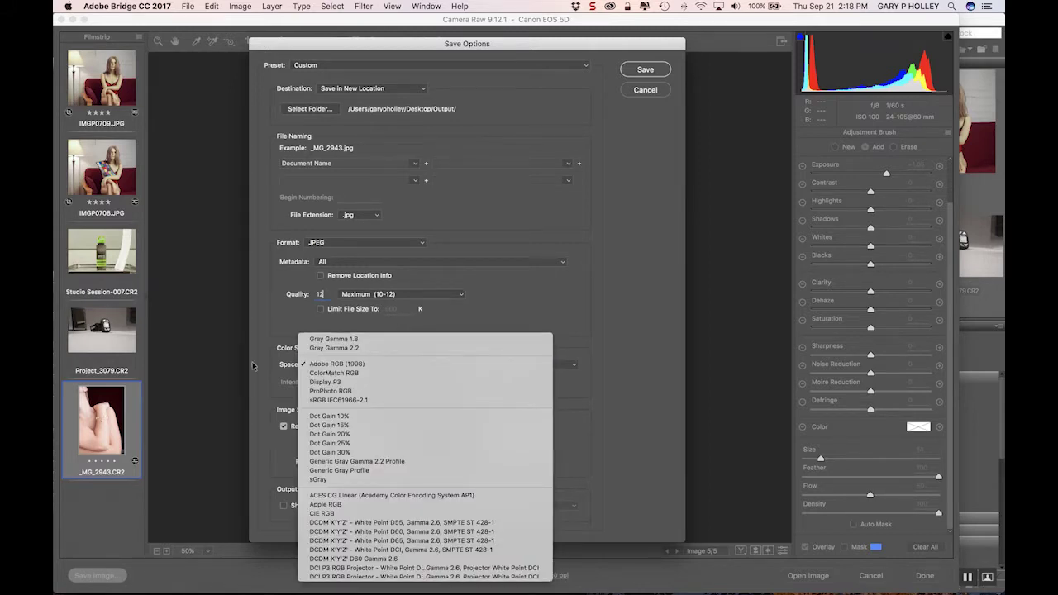
pyautogui.click(254, 365)
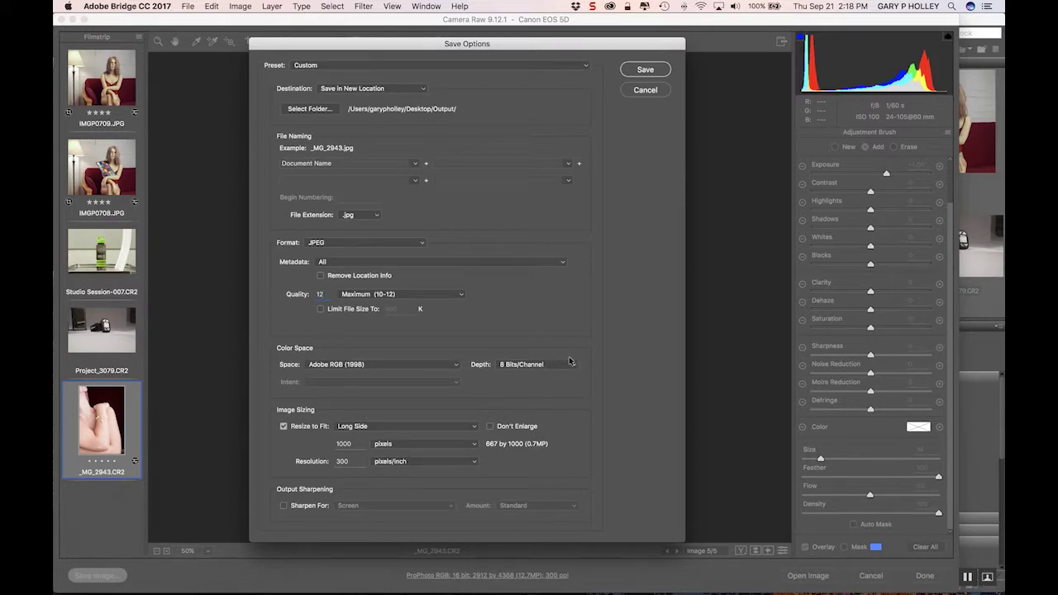
pyautogui.click(386, 368)
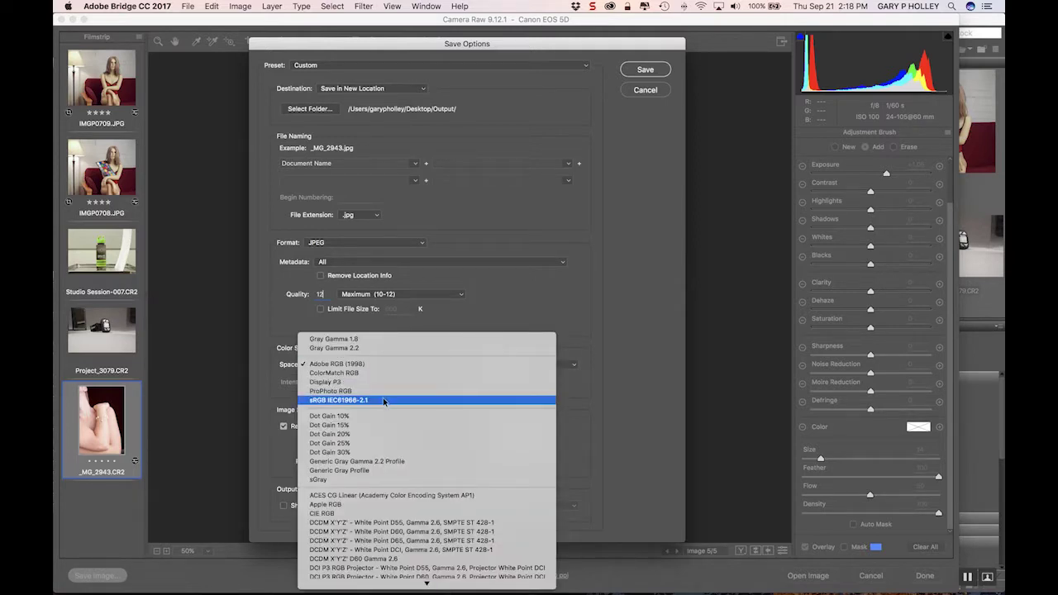
pyautogui.click(424, 396)
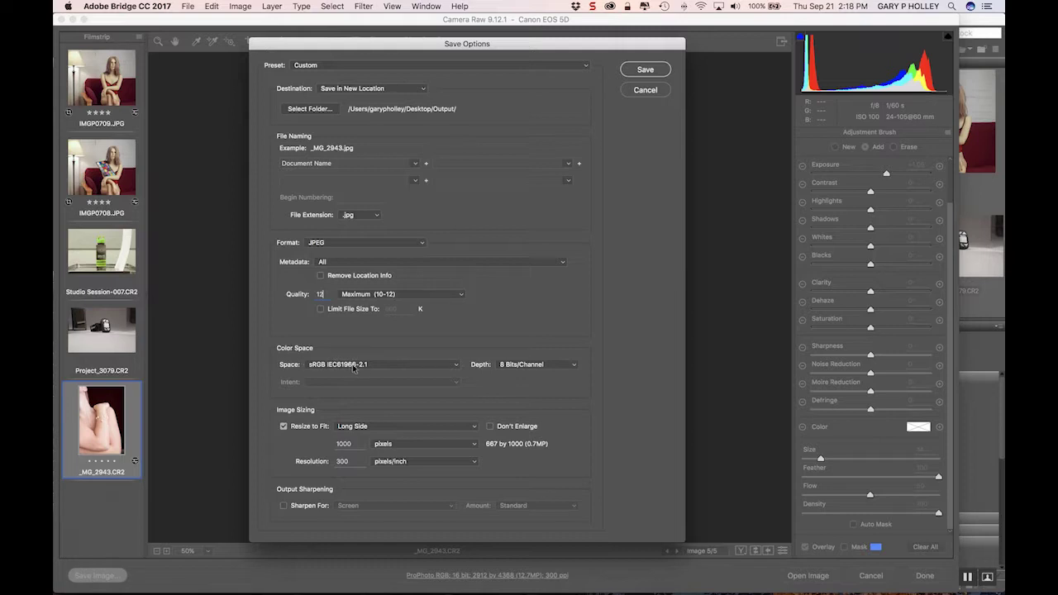
pyautogui.click(559, 369)
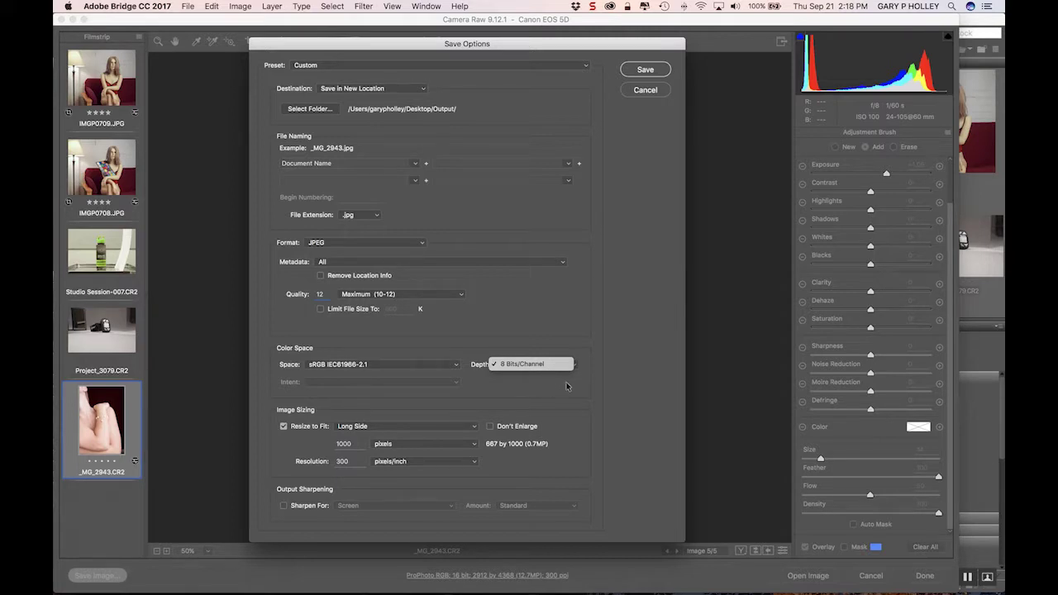
pyautogui.click(574, 391)
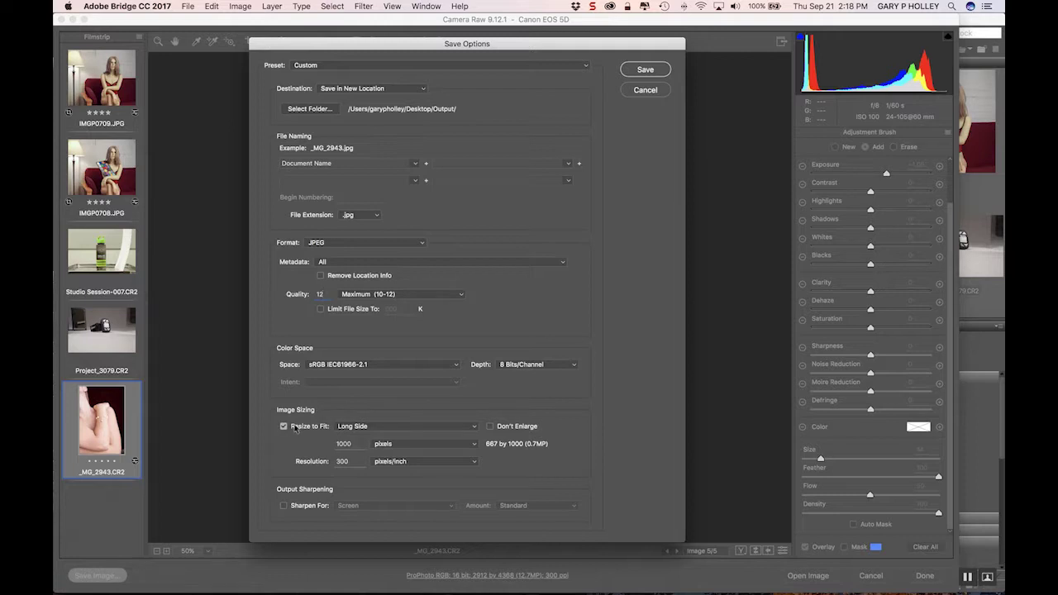
# - Review the long-side sizing, set the output resolution to 100 pixels/inch, and save the image
pyautogui.click(364, 428)
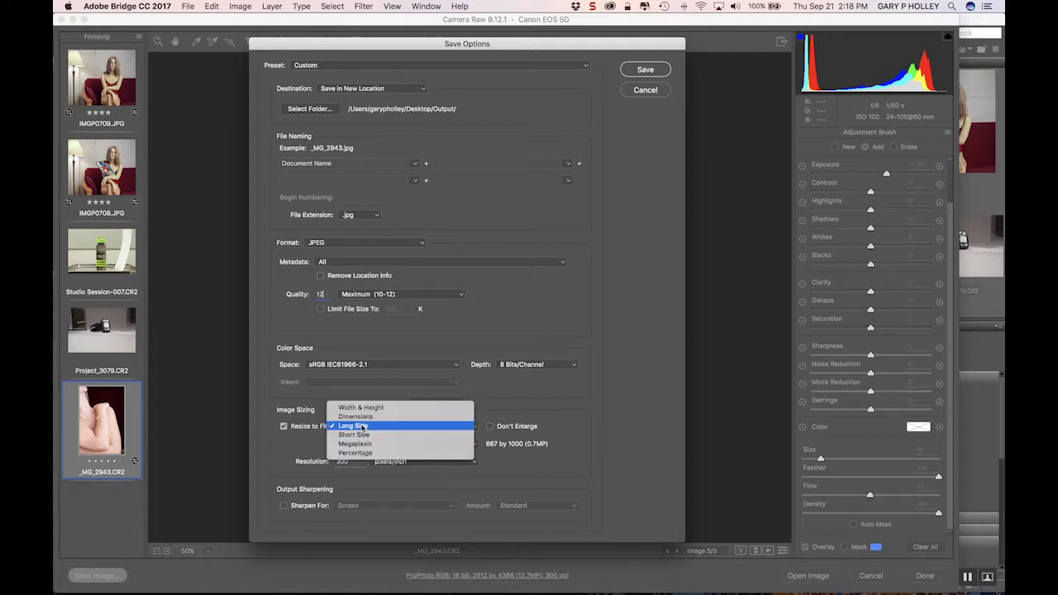
pyautogui.click(559, 432)
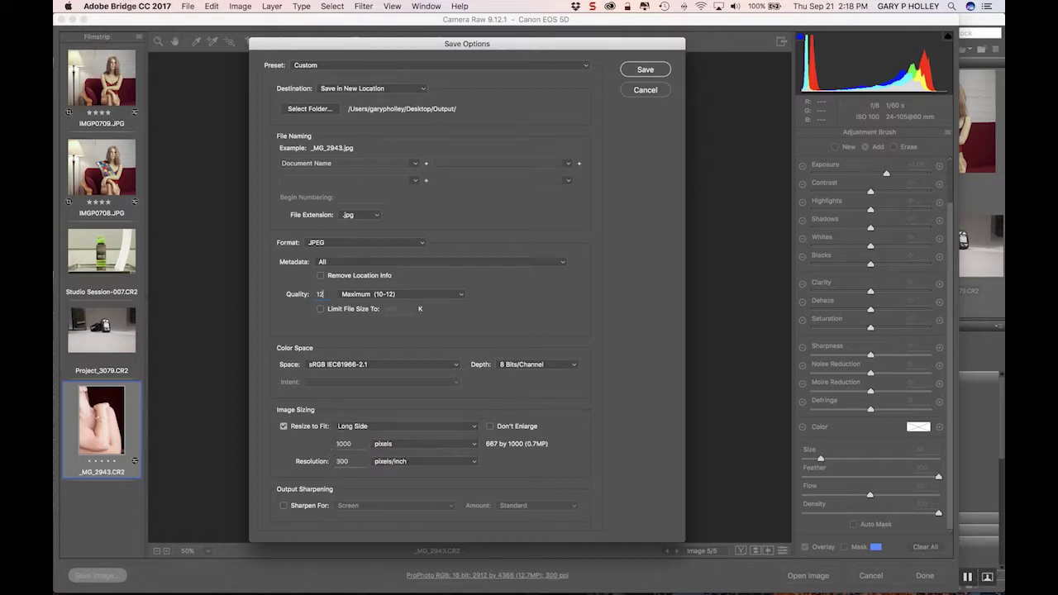
pyautogui.doubleClick(342, 462)
pyautogui.write('100')
pyautogui.doubleClick(340, 444)
pyautogui.doubleClick(348, 444)
pyautogui.moveTo(399, 42); pyautogui.dragTo(421, 57)
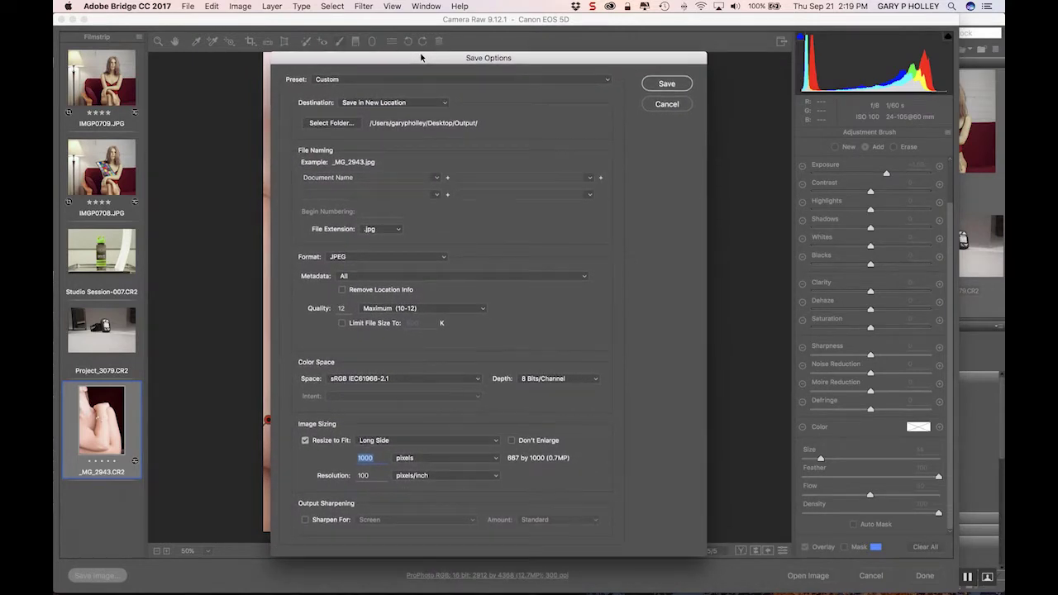
pyautogui.moveTo(420, 57); pyautogui.dragTo(393, 48)
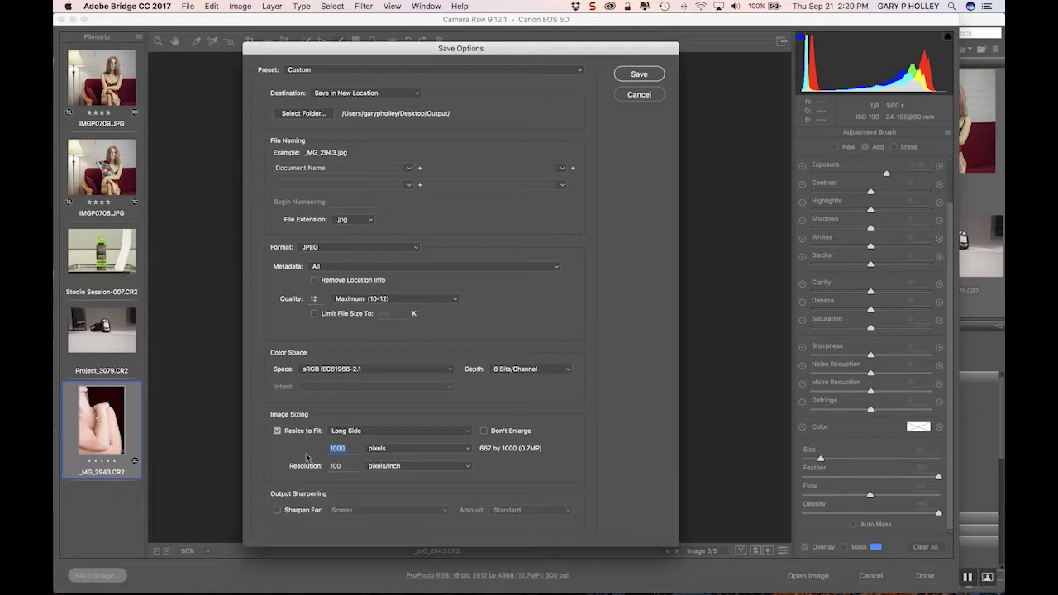
pyautogui.click(641, 75)
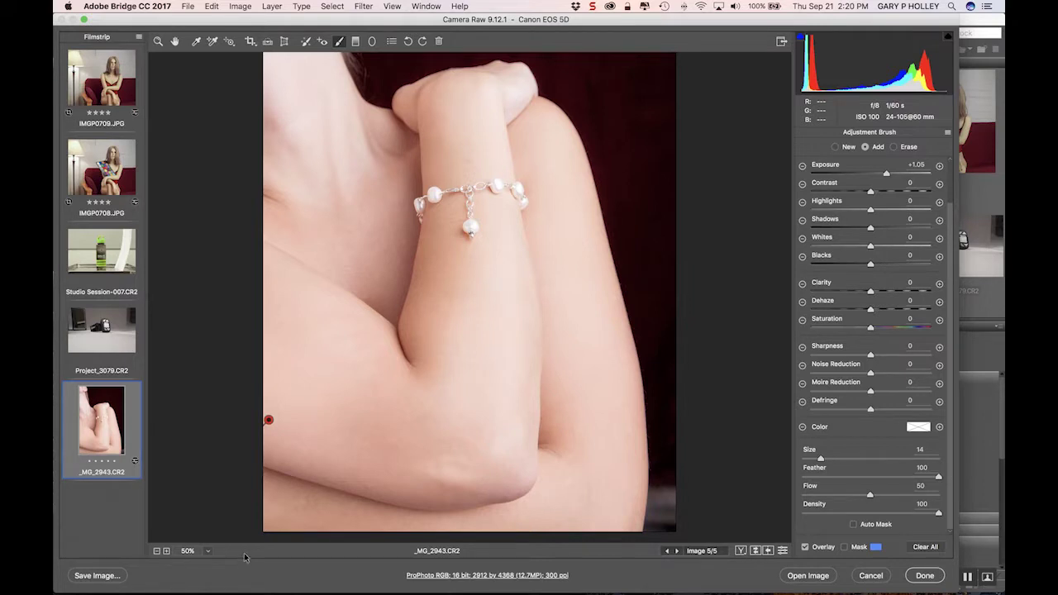
# - Select all the photos in the filmstrip, and return to selecting only _MG_2943.CR2
pyautogui.press('super+Tab')
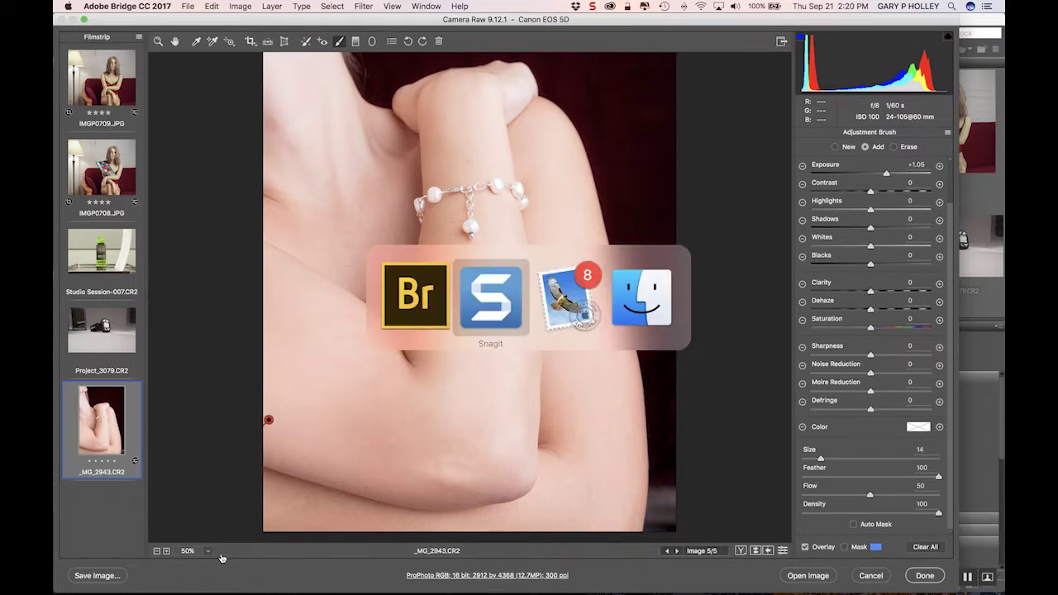
pyautogui.press('super+shift+Tab')
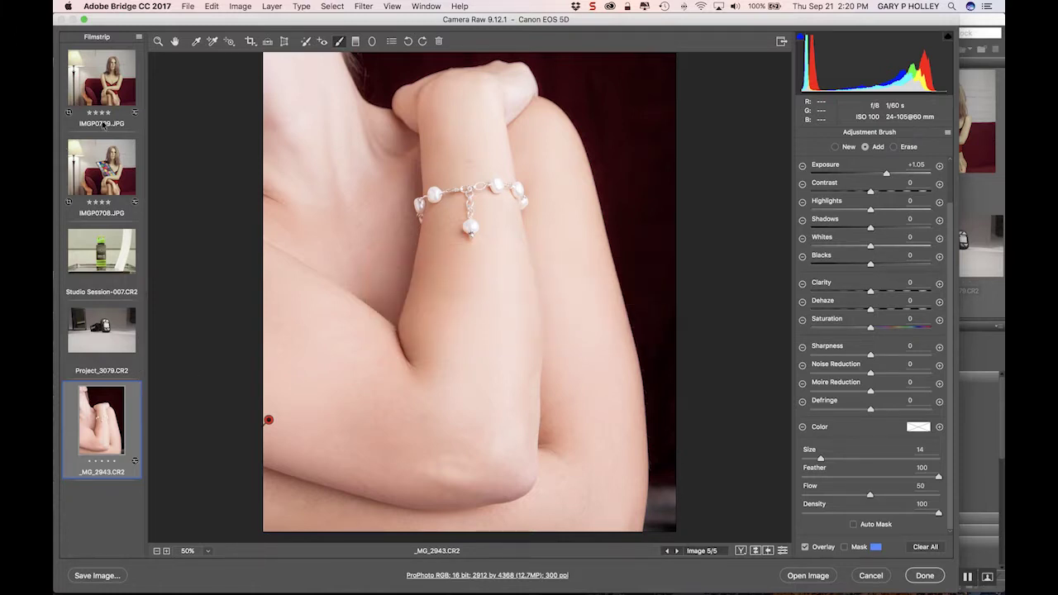
pyautogui.press('super+a')
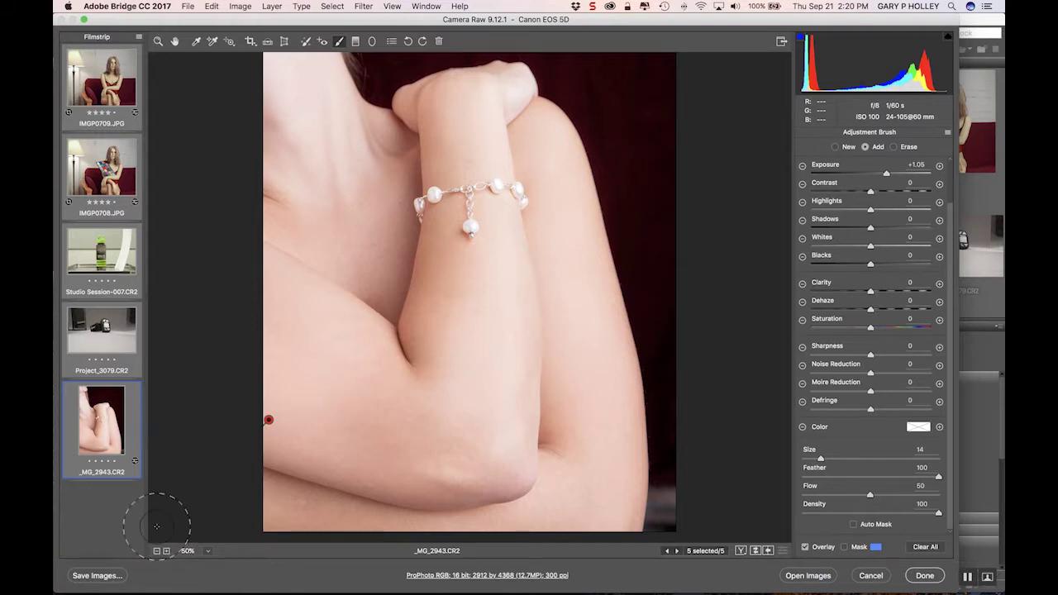
pyautogui.click(90, 411)
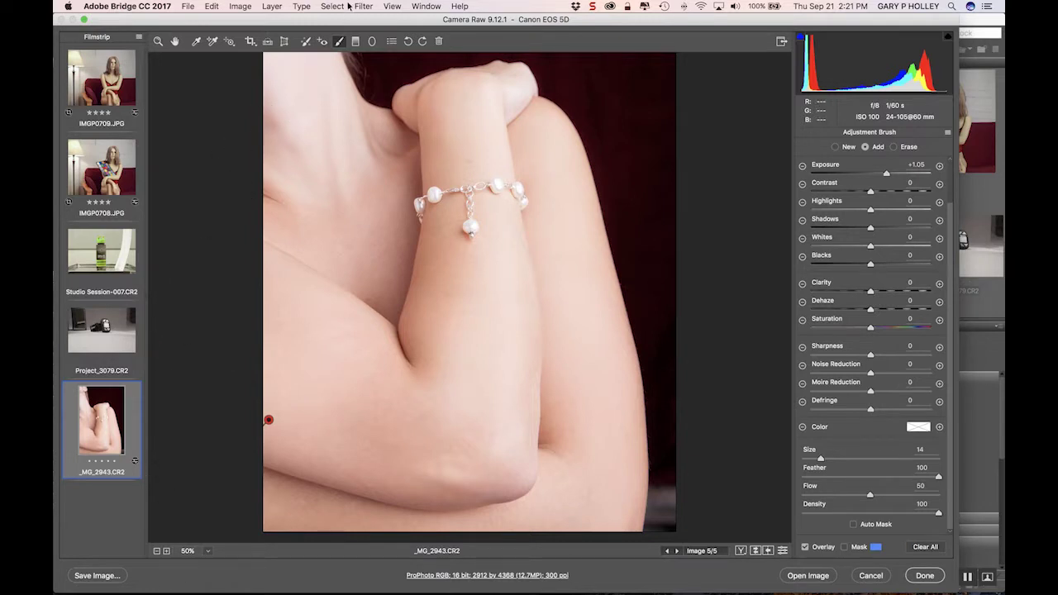
# - View the spot removal marks on _MG_2943.CR2 and return to the basic adjustments with the Zoom tool
pyautogui.click(306, 42)
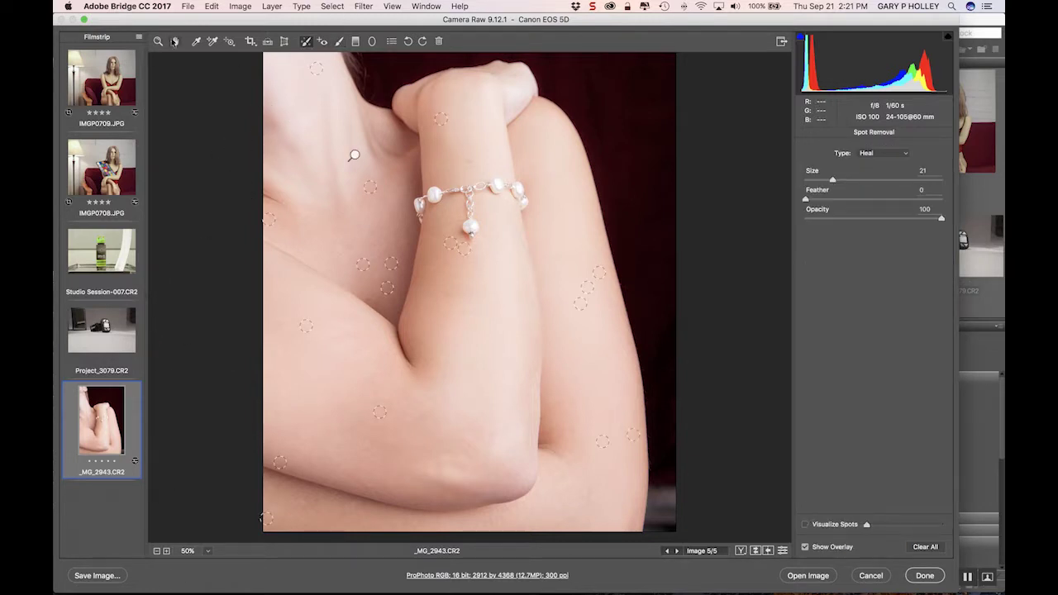
pyautogui.click(159, 41)
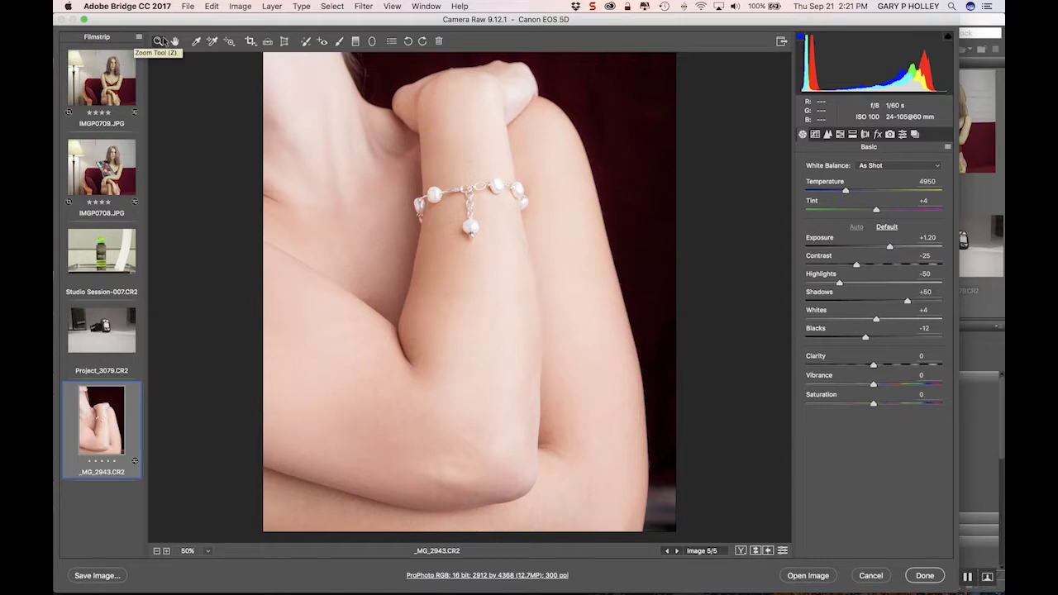
pyautogui.click(162, 41)
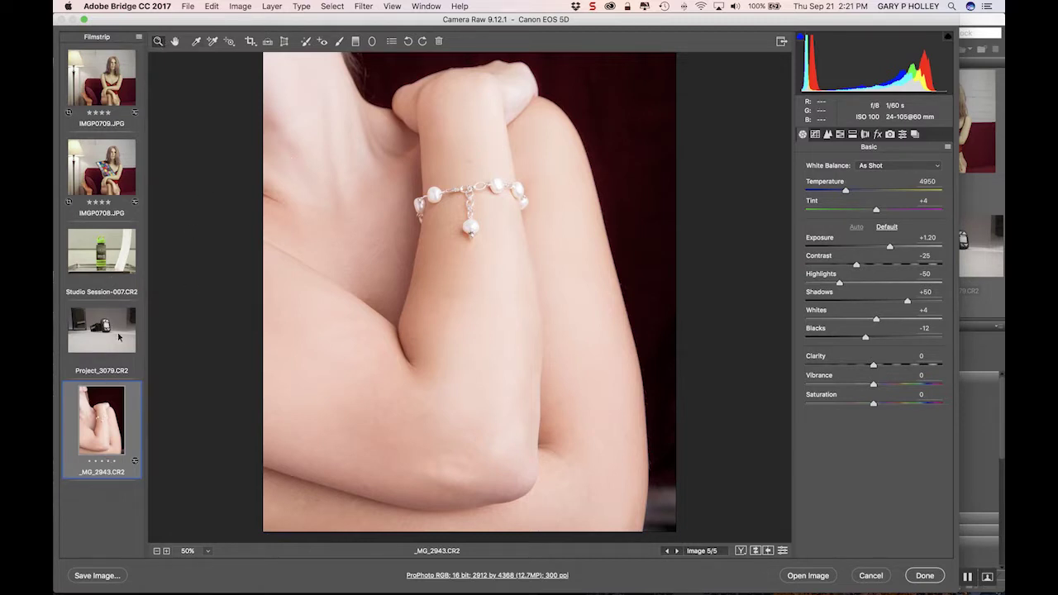
# - Open Studio Session-007.CR2 and neutralize its white balance by sampling the wall and then the white strip beside the bottle
pyautogui.click(103, 248)
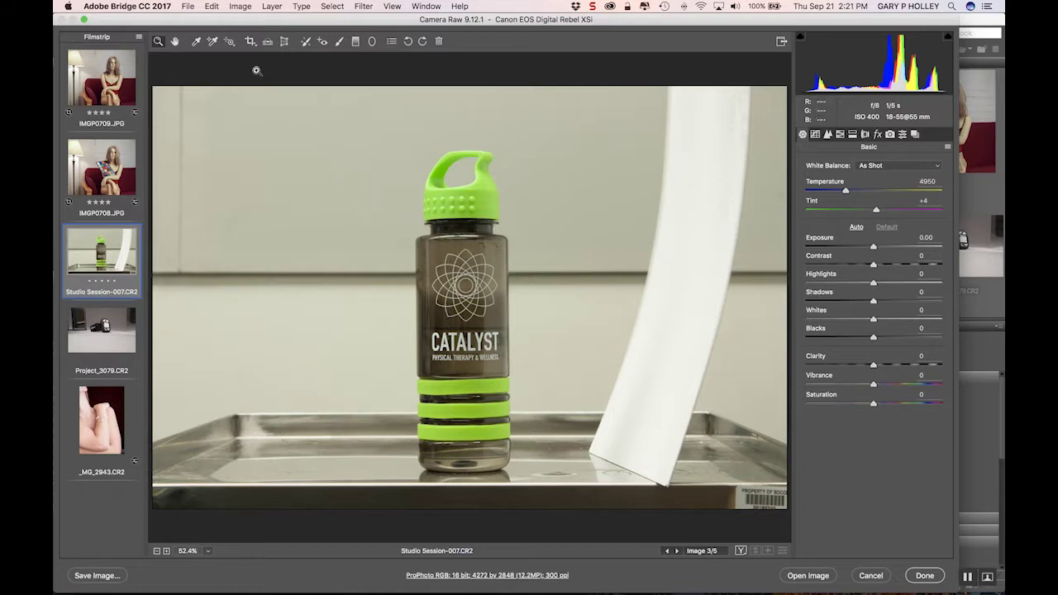
pyautogui.click(197, 41)
pyautogui.click(342, 310)
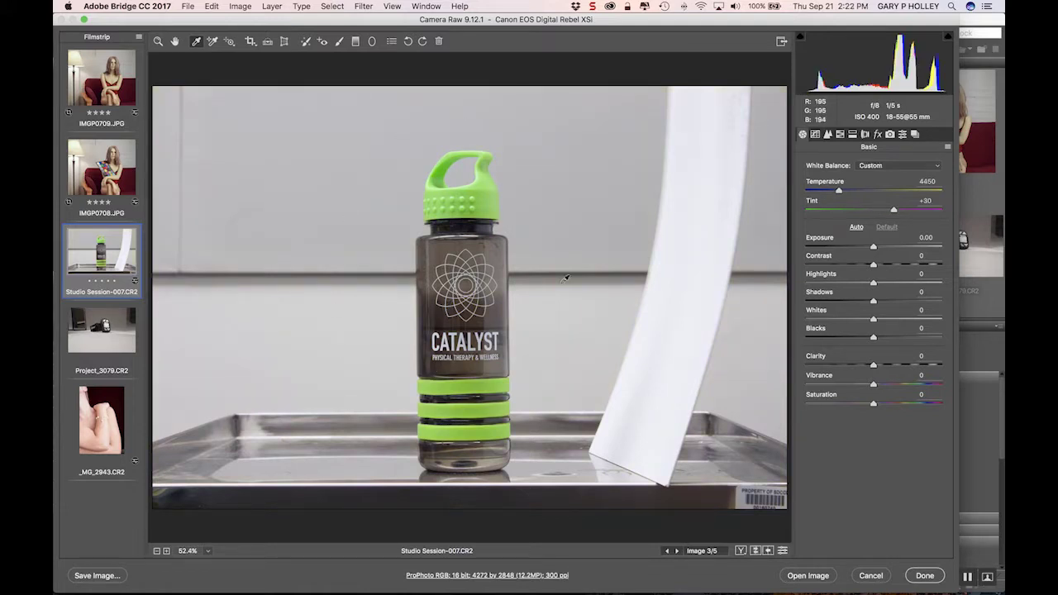
pyautogui.click(701, 181)
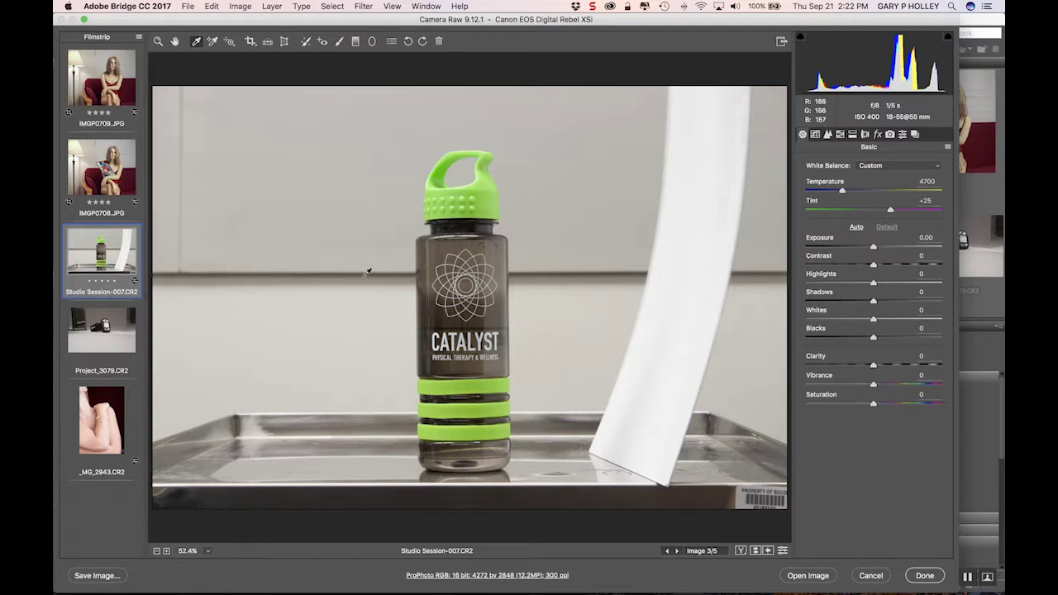
# - Crop the photo to a tall frame of about 1616 by 2718 pixels around the bottle
pyautogui.click(251, 43)
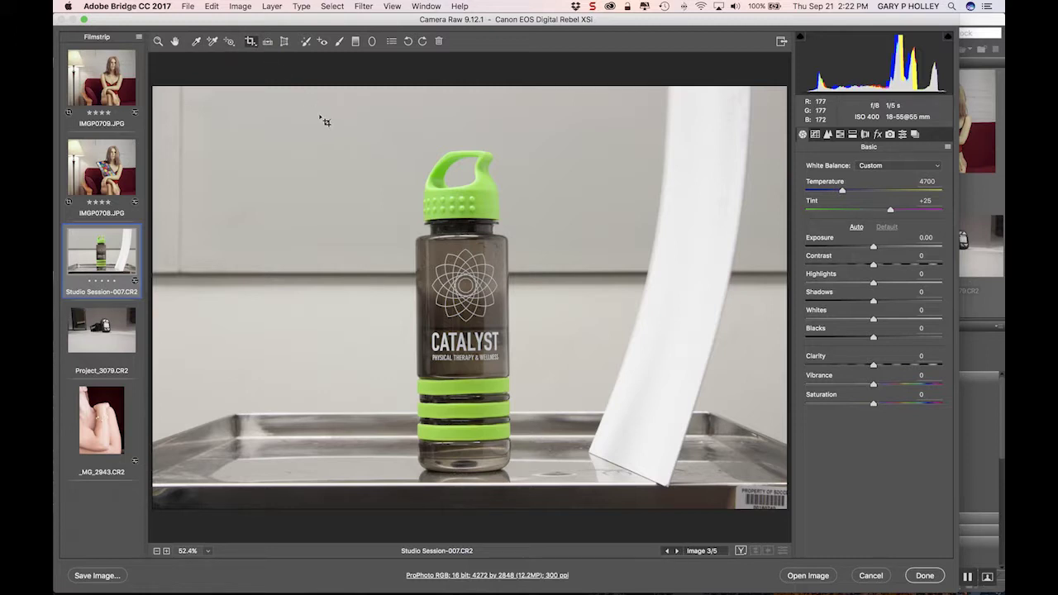
pyautogui.moveTo(309, 105); pyautogui.dragTo(584, 551)
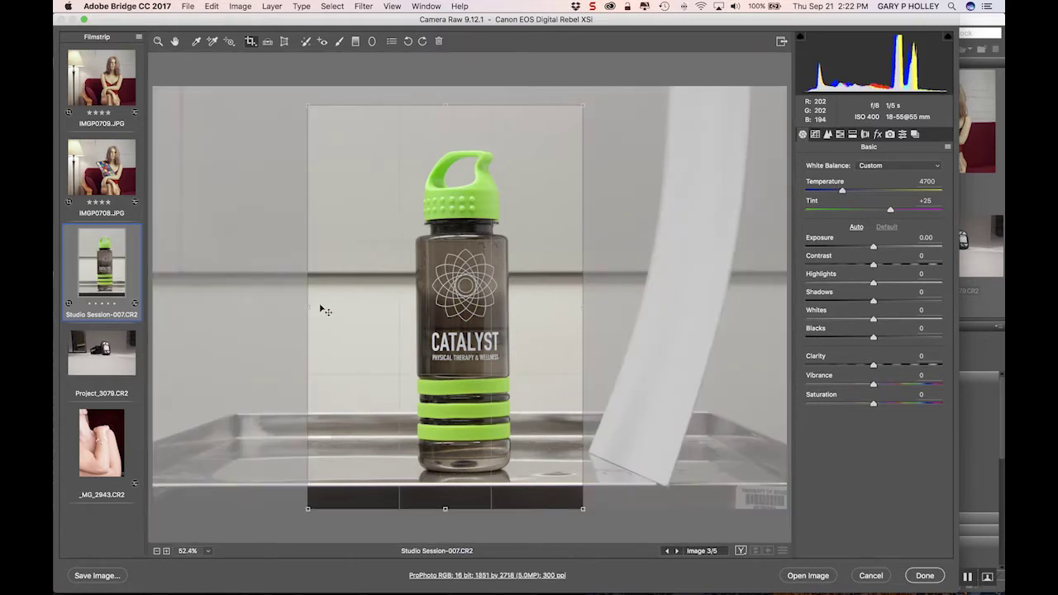
pyautogui.moveTo(308, 306); pyautogui.dragTo(343, 303)
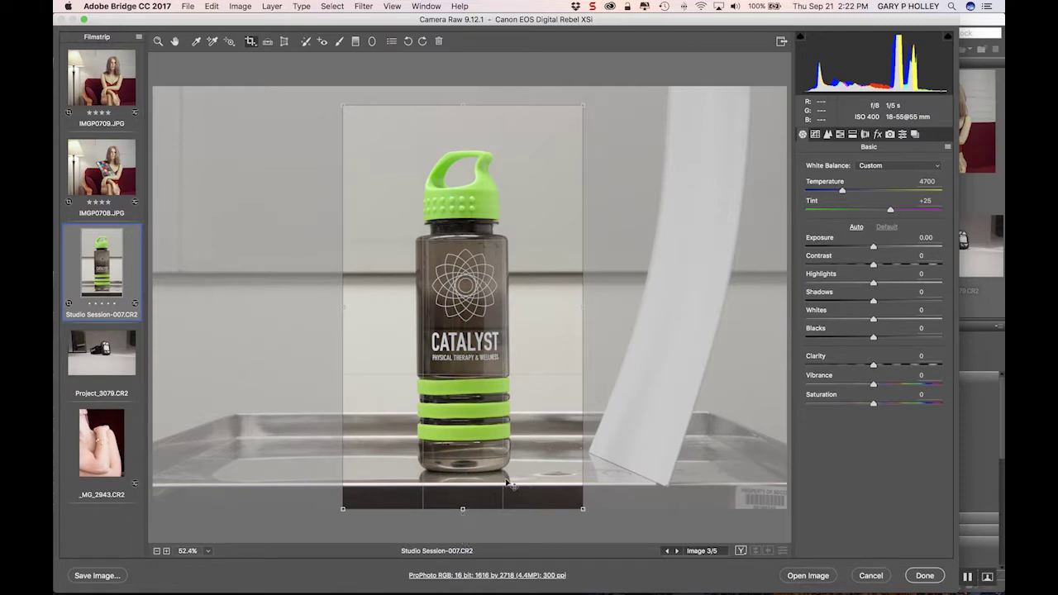
pyautogui.click(157, 41)
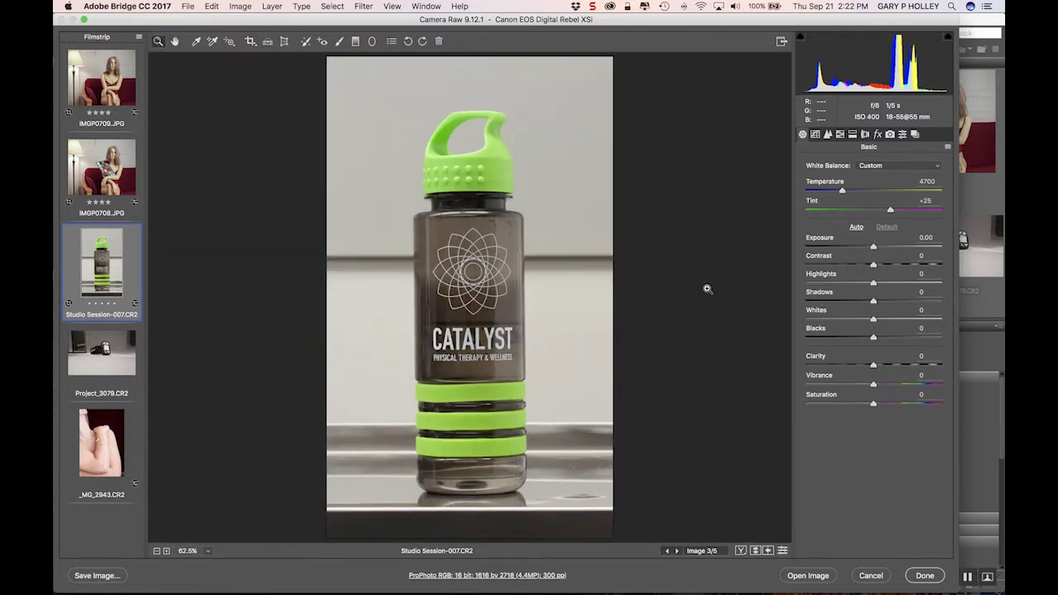
# - Try to straighten the cropped photo along the horizontal wall seam, and clear the crop
pyautogui.click(269, 42)
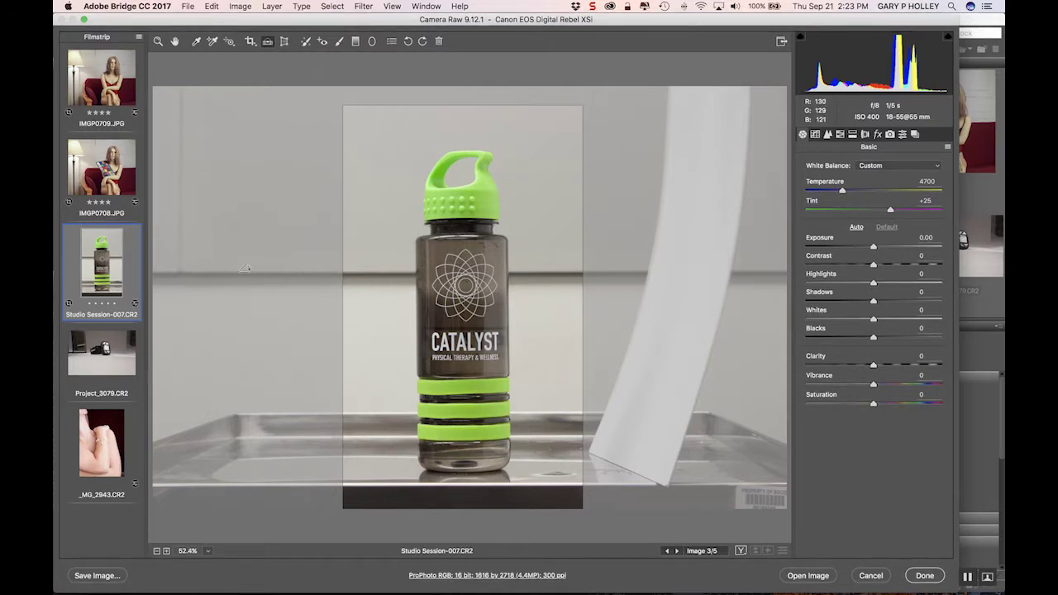
pyautogui.moveTo(243, 271); pyautogui.dragTo(789, 270)
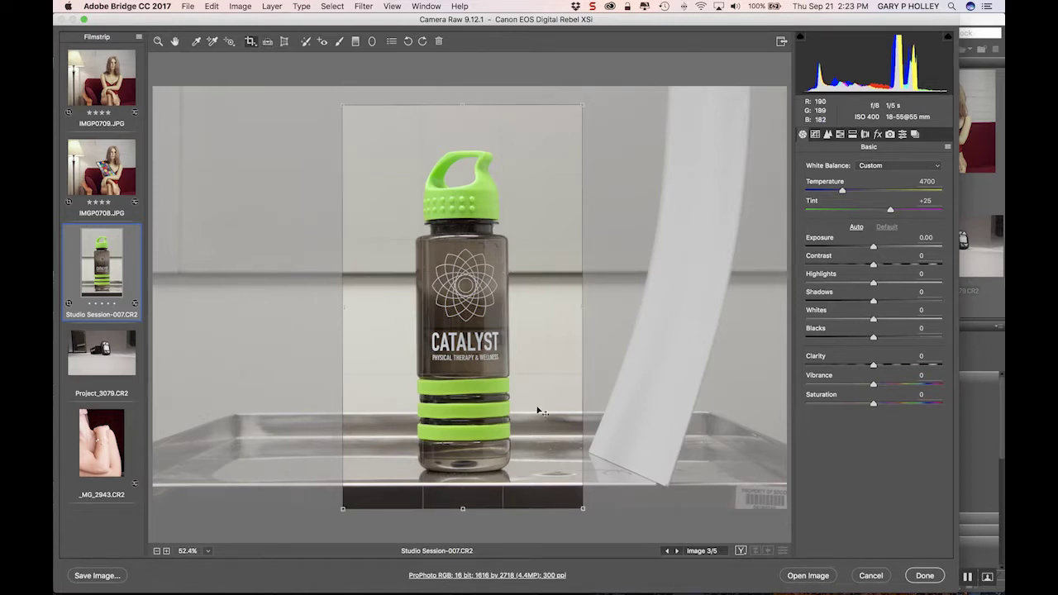
pyautogui.click(251, 42)
pyautogui.click(281, 199)
# - Straighten the full photo along the horizontal wall seam and crop it to about 1599 by 2839 pixels around the bottle
pyautogui.click(267, 41)
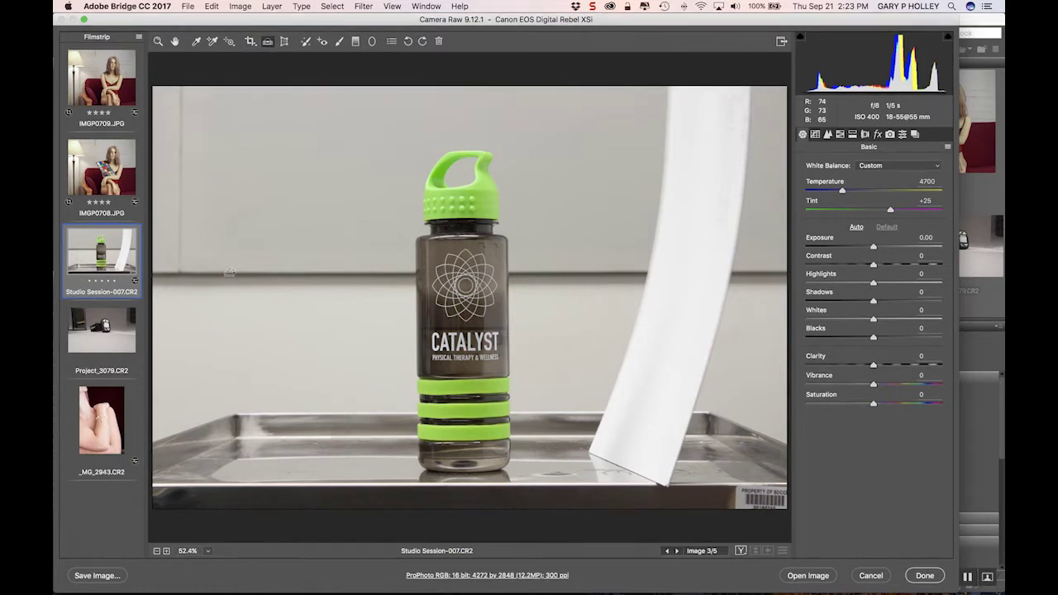
pyautogui.moveTo(229, 271); pyautogui.dragTo(783, 276)
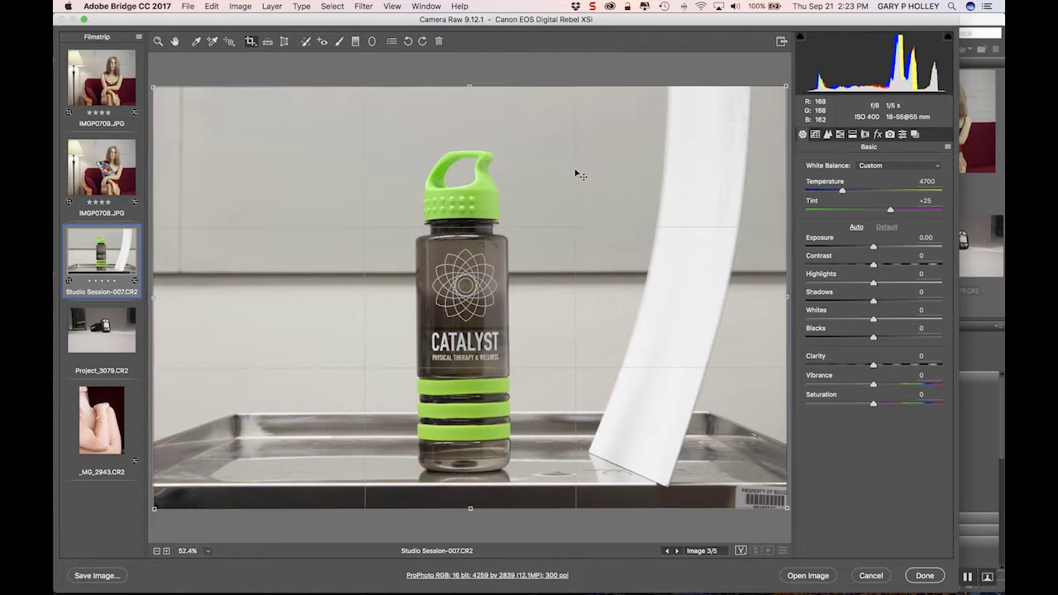
pyautogui.moveTo(154, 301); pyautogui.dragTo(245, 287)
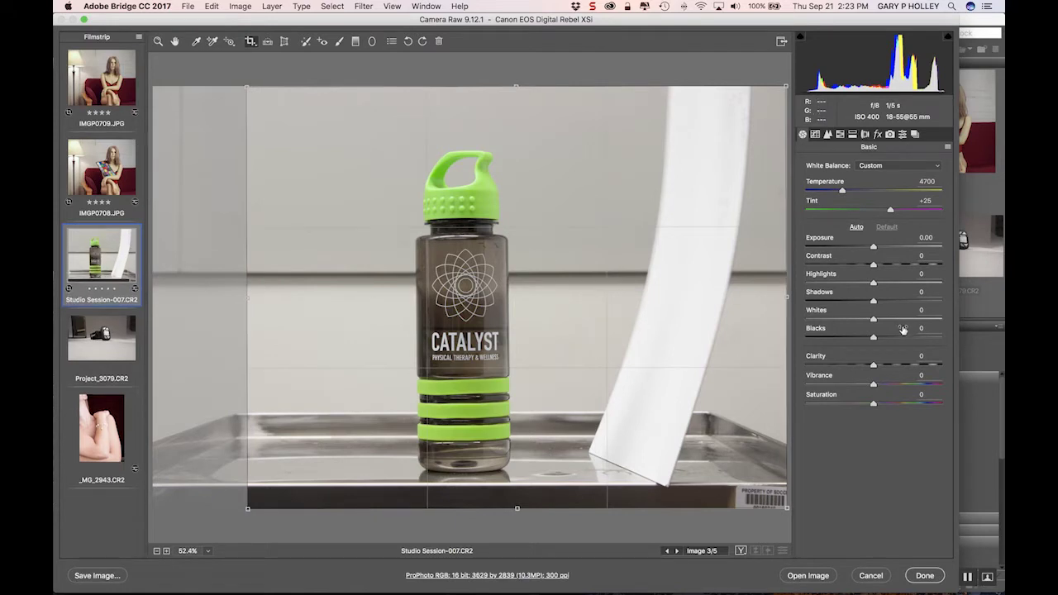
pyautogui.moveTo(784, 298); pyautogui.dragTo(583, 302)
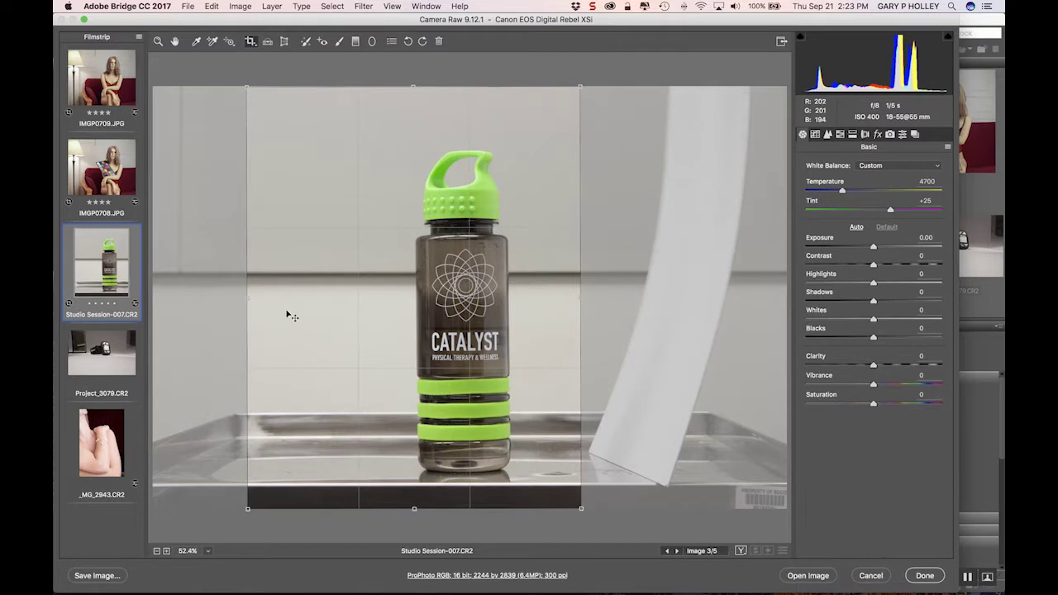
pyautogui.moveTo(246, 298); pyautogui.dragTo(343, 276)
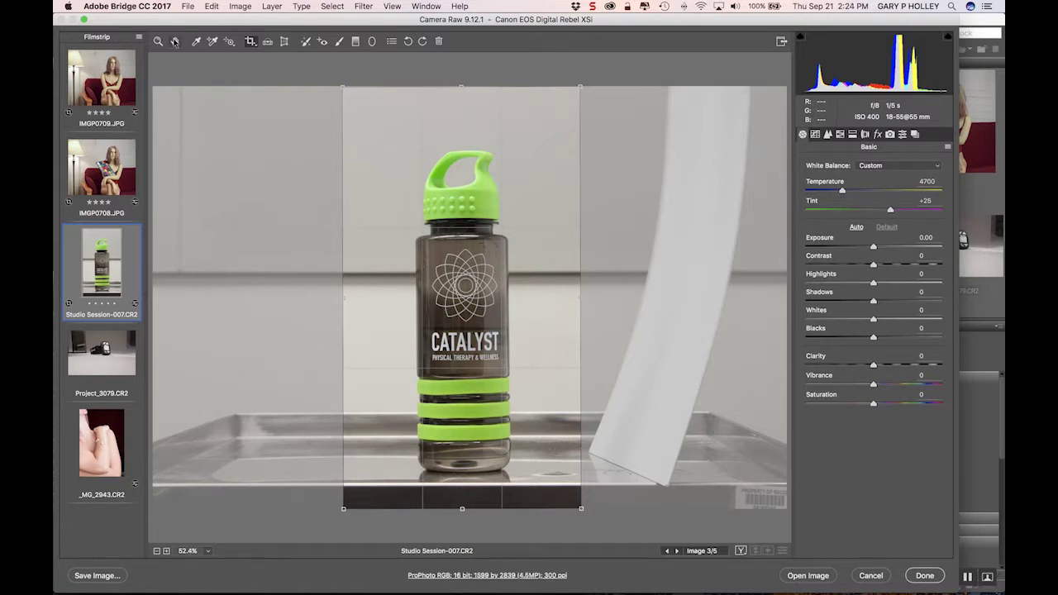
pyautogui.click(174, 41)
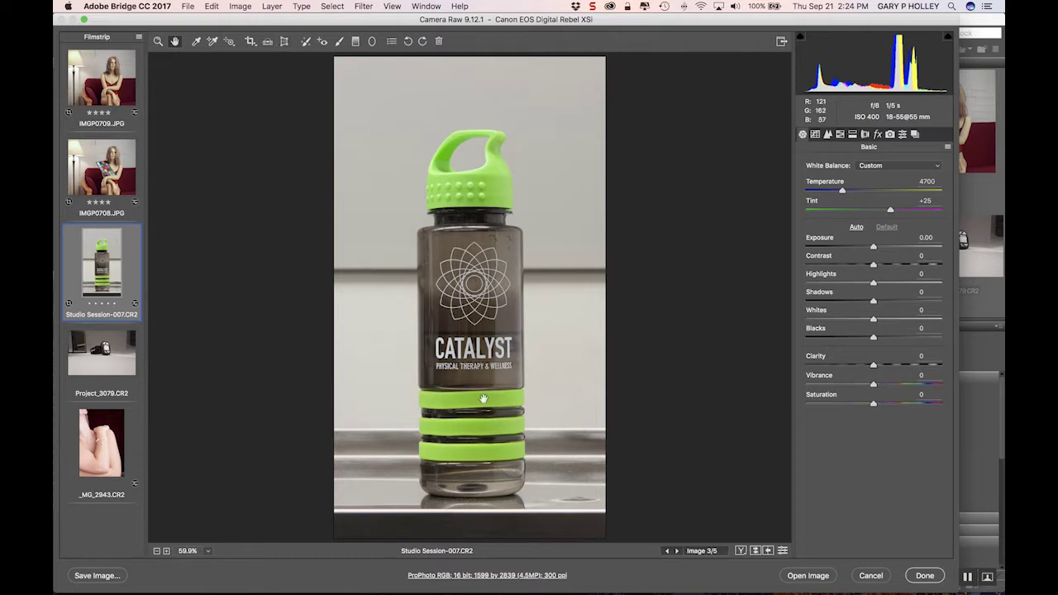
# - Straighten the cropped photo again along the bottle's vertical side edge
pyautogui.click(267, 41)
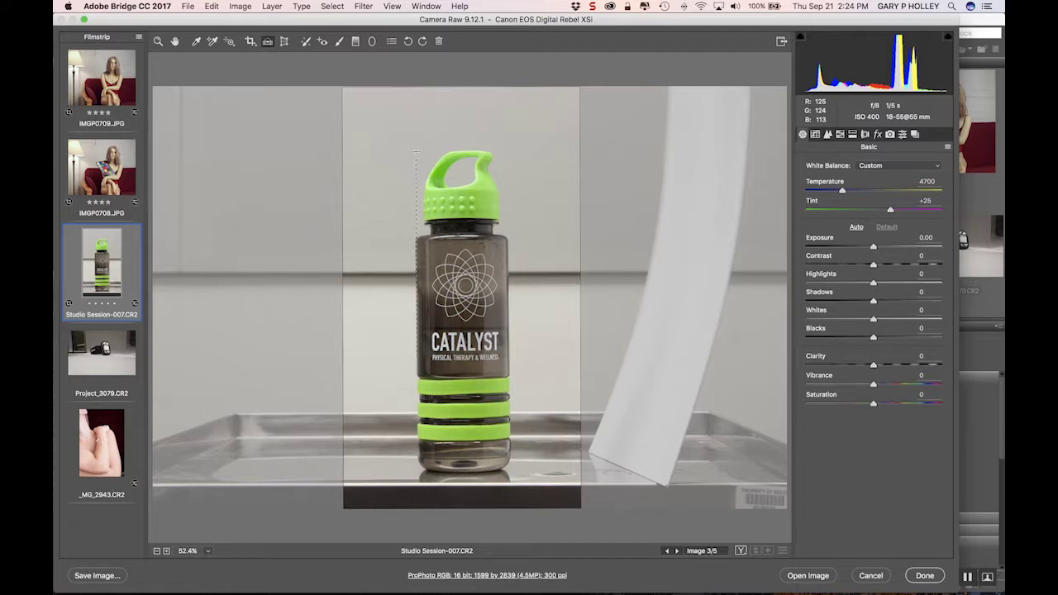
pyautogui.moveTo(415, 135); pyautogui.dragTo(416, 138)
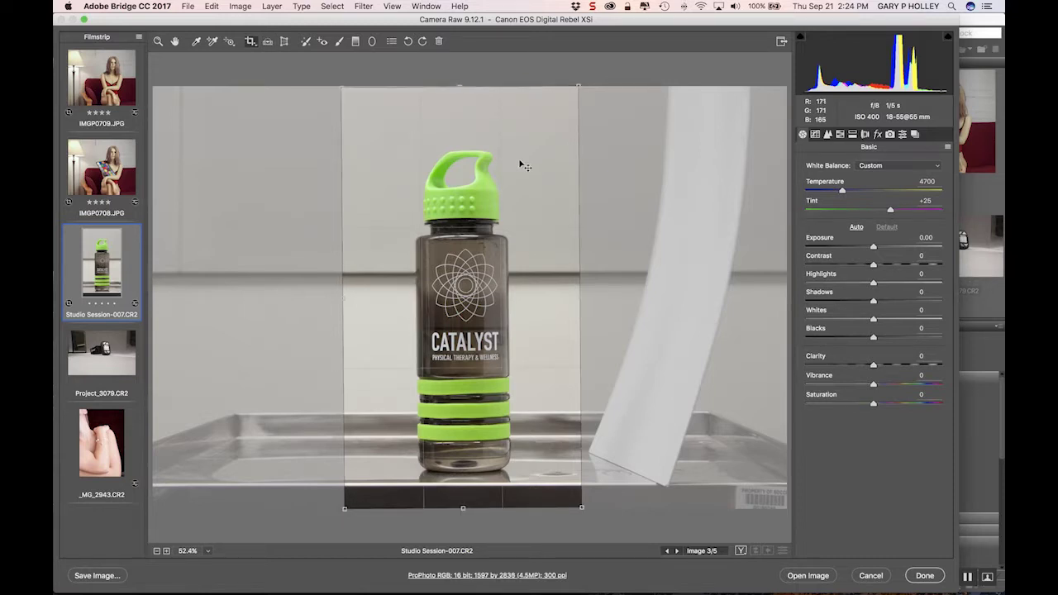
# - Apply the straightened crop to the bottle photo and set its basic tone adjustments to Auto
pyautogui.click(174, 41)
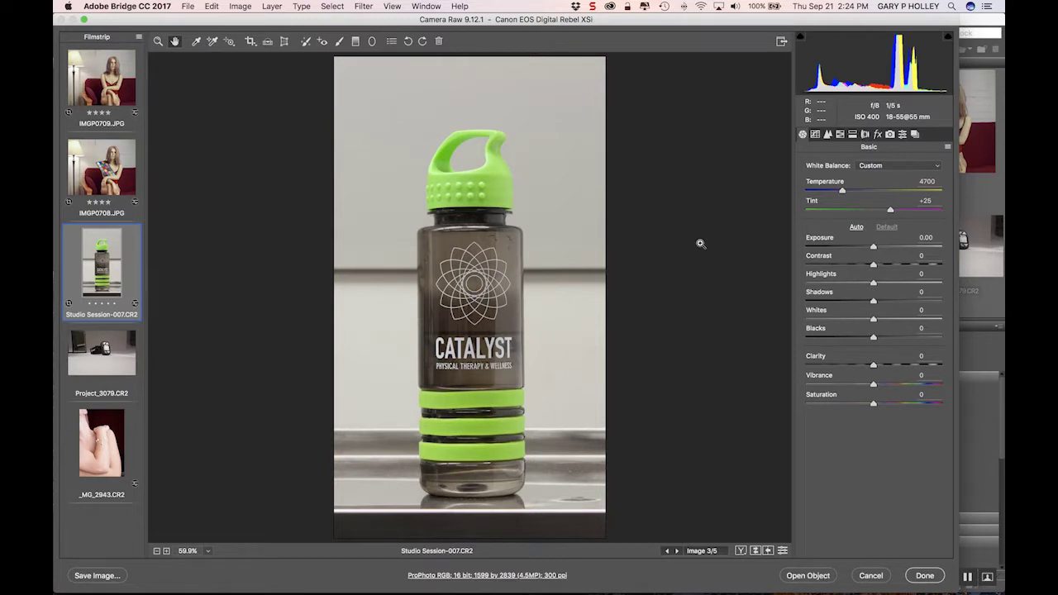
pyautogui.press('shift')
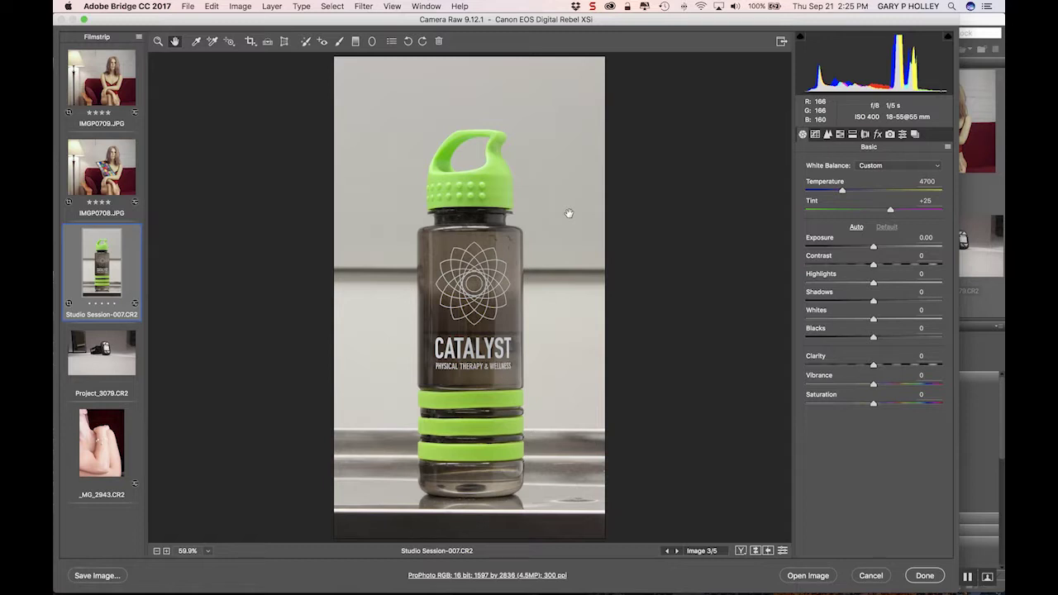
pyautogui.click(858, 227)
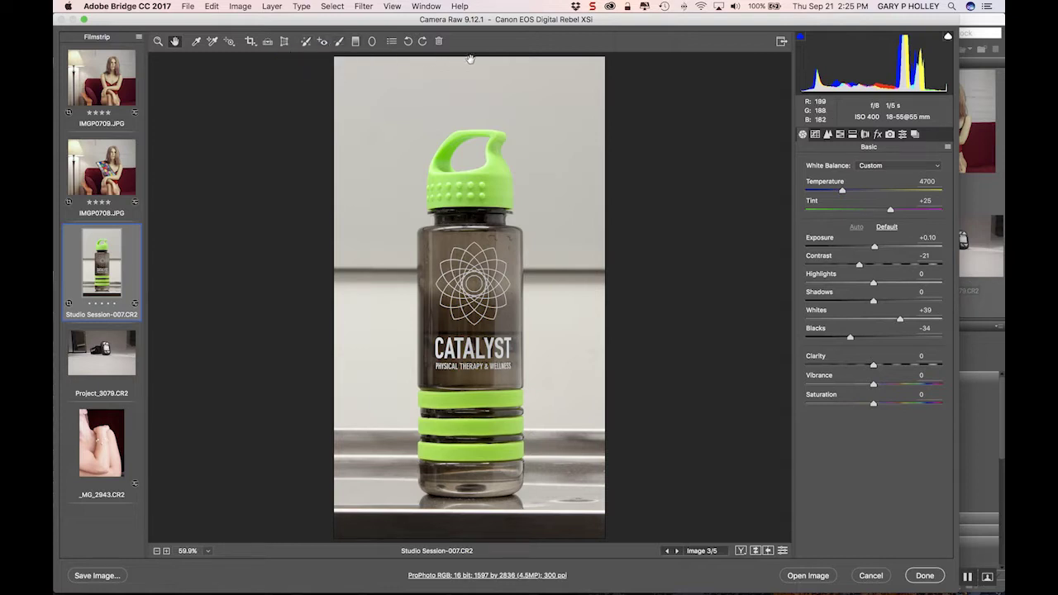
# - Add a graduated filter from the photo's upper edge down to the wall seam, with exposure -1.95
pyautogui.click(355, 42)
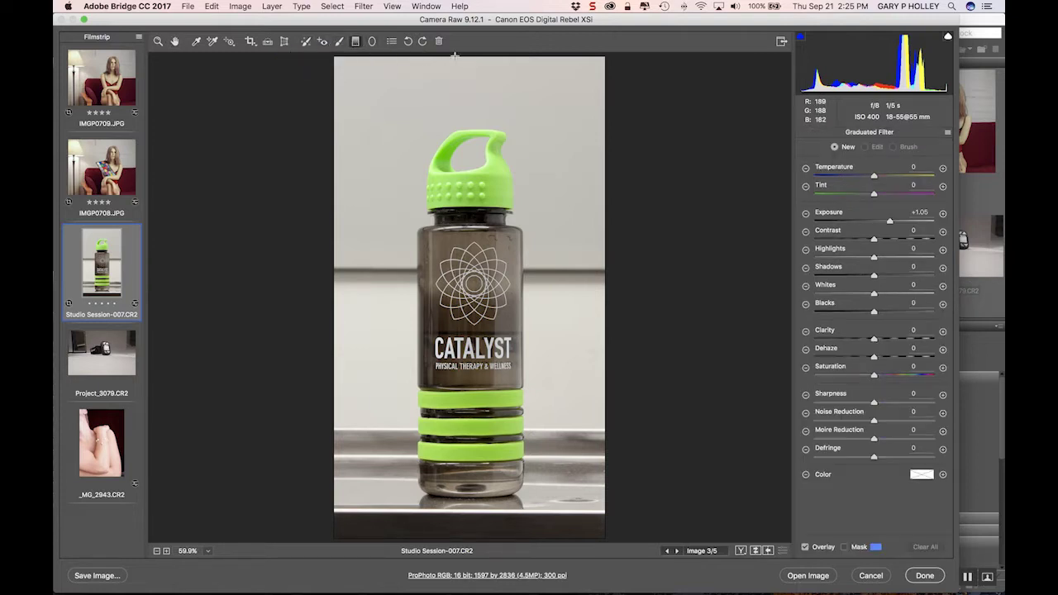
pyautogui.moveTo(473, 56); pyautogui.dragTo(473, 267)
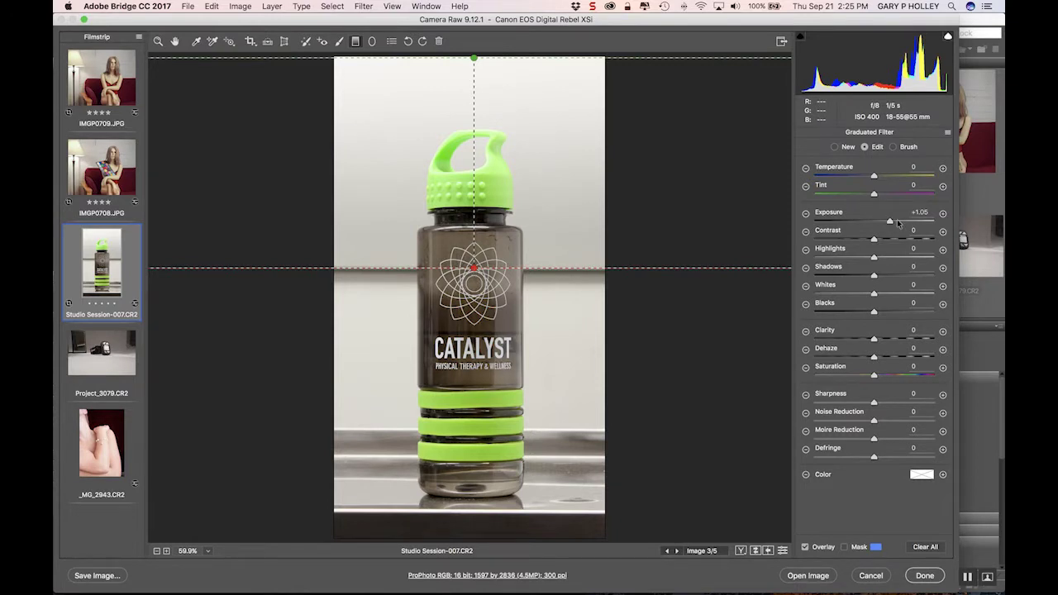
pyautogui.moveTo(890, 222); pyautogui.dragTo(845, 232)
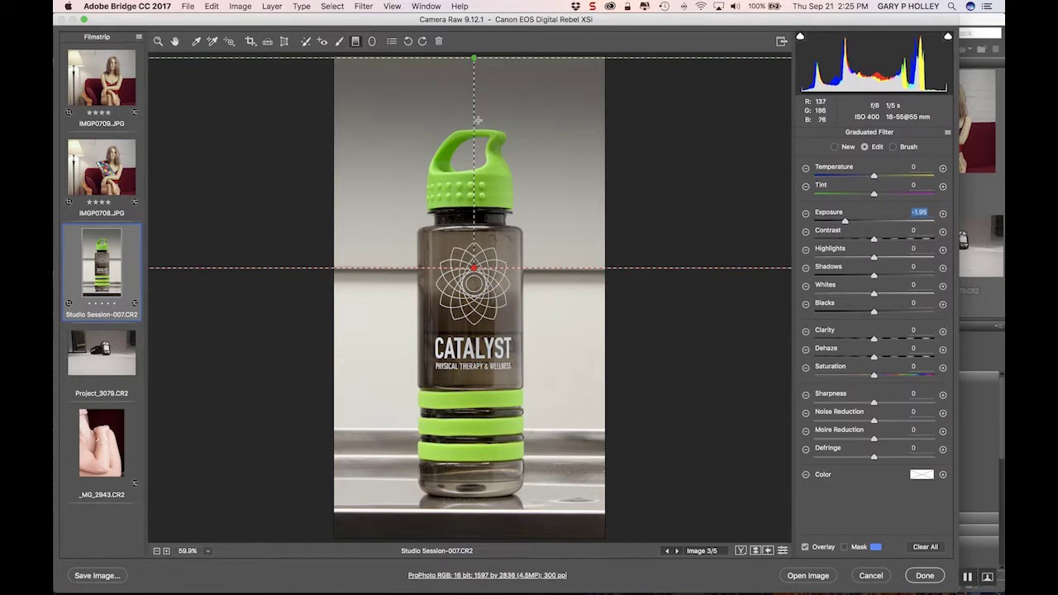
pyautogui.moveTo(484, 59); pyautogui.dragTo(485, 122)
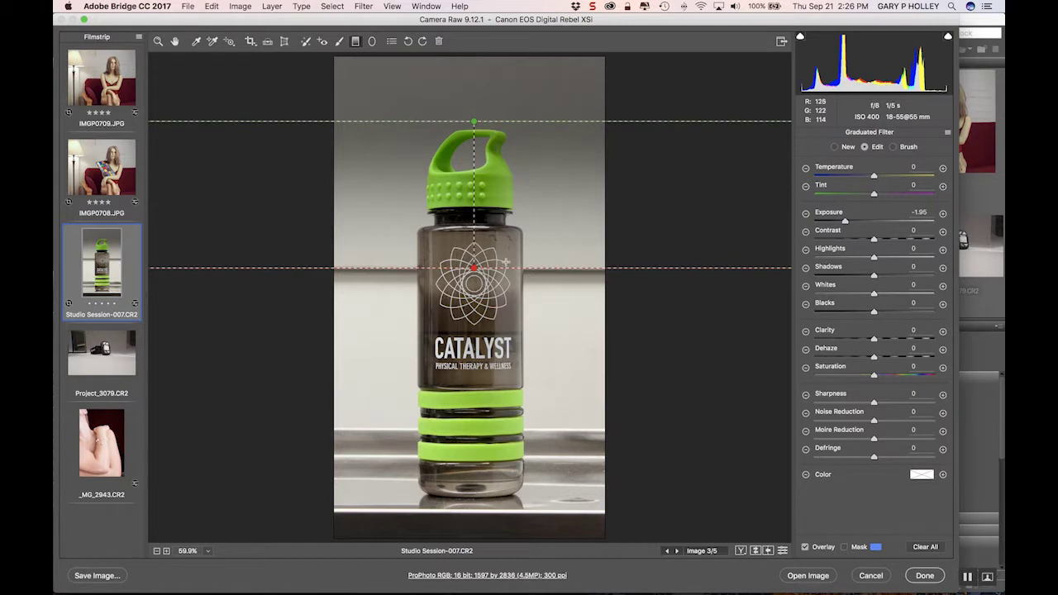
pyautogui.moveTo(498, 122); pyautogui.dragTo(494, 58)
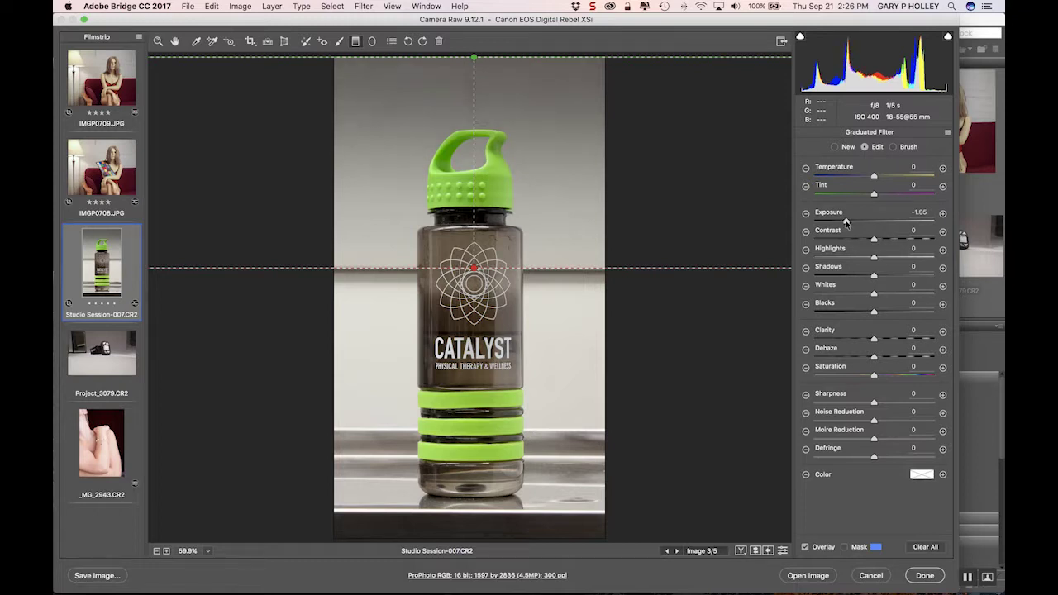
# - Set the upper graduated filter's exposure to -1.60 and its saturation to -7
pyautogui.moveTo(845, 222); pyautogui.dragTo(851, 222)
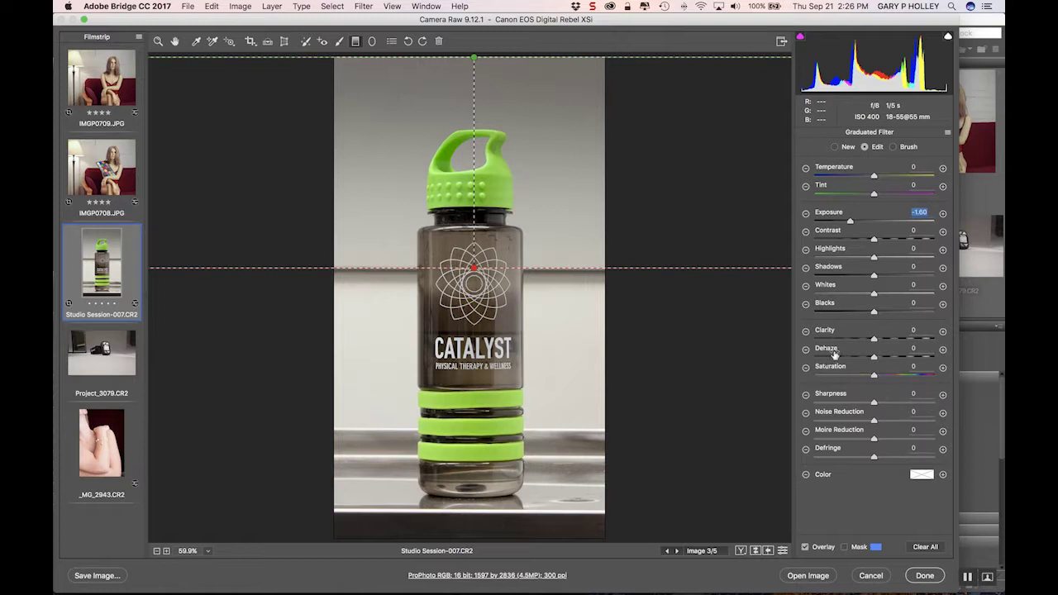
pyautogui.moveTo(875, 376)
pyautogui.mouseDown()
pyautogui.moveTo(960, 378)
pyautogui.moveTo(871, 381)
pyautogui.mouseUp()
pyautogui.click(915, 364)
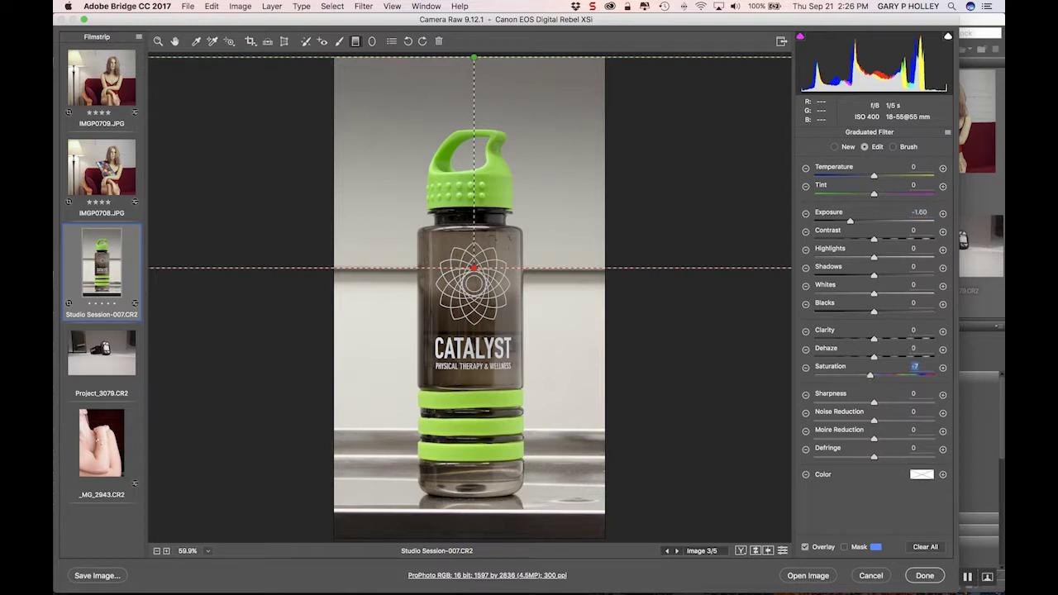
# - Add a second graduated filter from the photo's lower edge up to the wall seam, with exposure +0.90
pyautogui.click(850, 149)
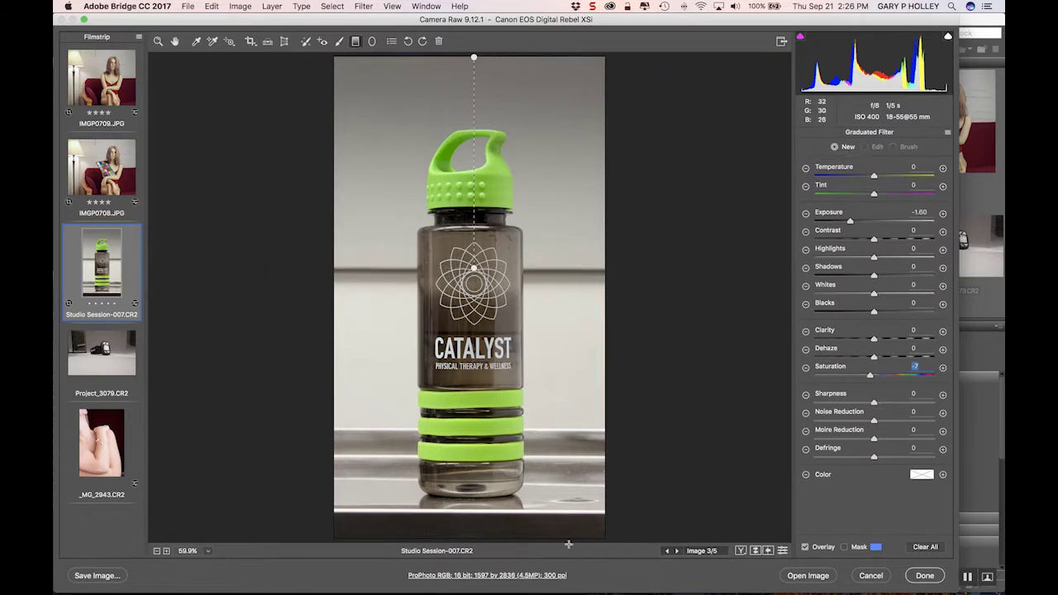
pyautogui.moveTo(470, 539); pyautogui.dragTo(471, 302)
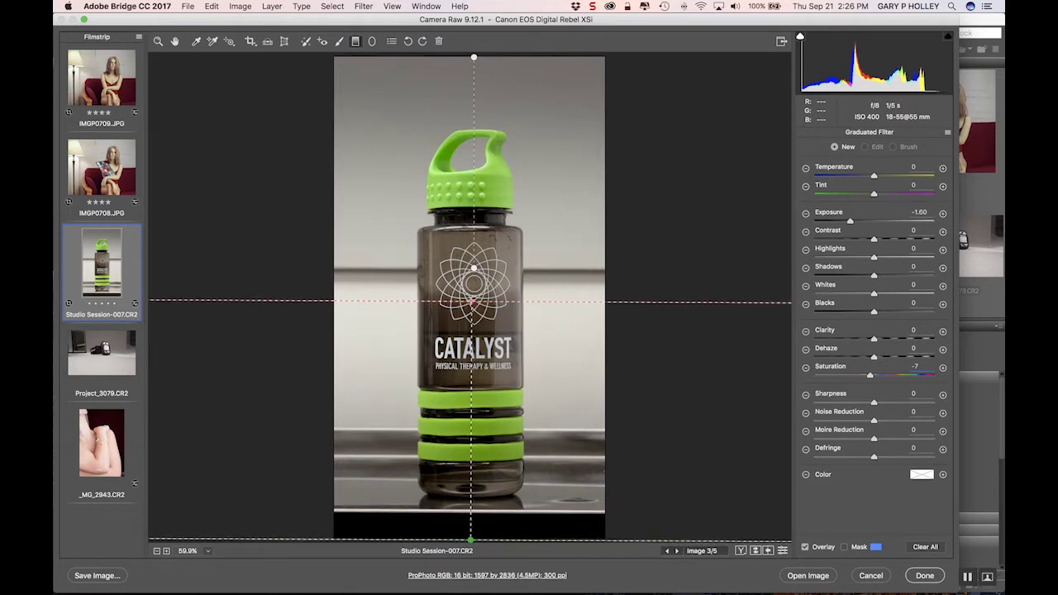
pyautogui.moveTo(472, 303); pyautogui.dragTo(472, 301)
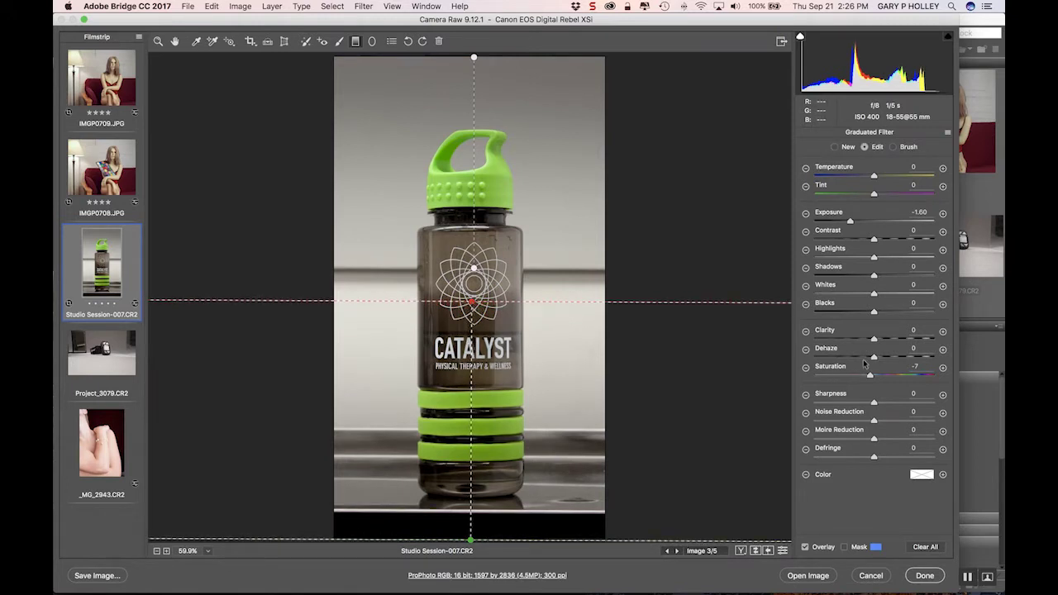
pyautogui.moveTo(850, 223); pyautogui.dragTo(885, 221)
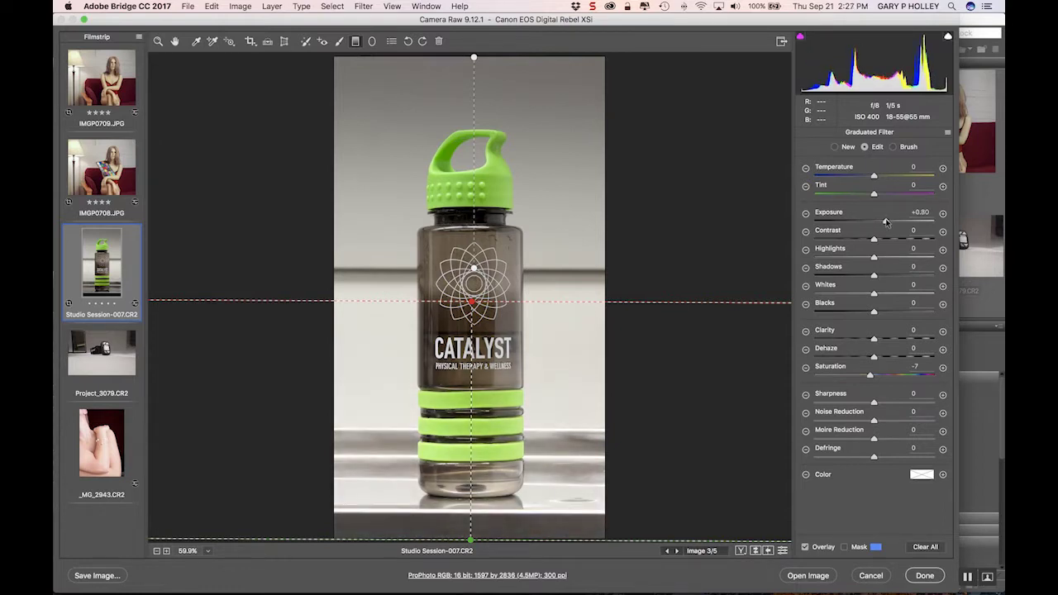
pyautogui.moveTo(886, 222); pyautogui.dragTo(888, 222)
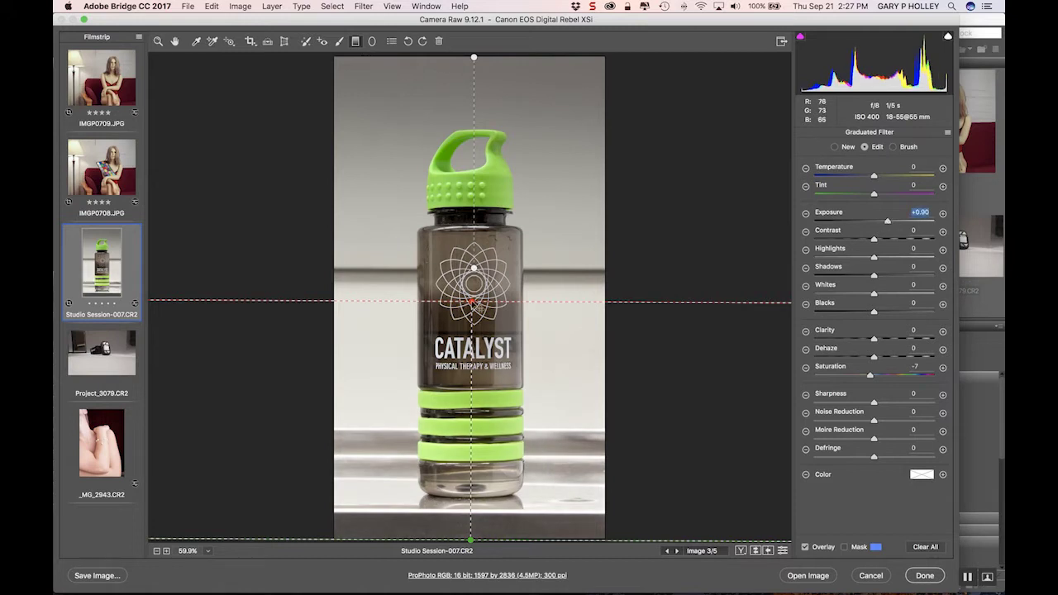
pyautogui.moveTo(473, 303); pyautogui.dragTo(475, 268)
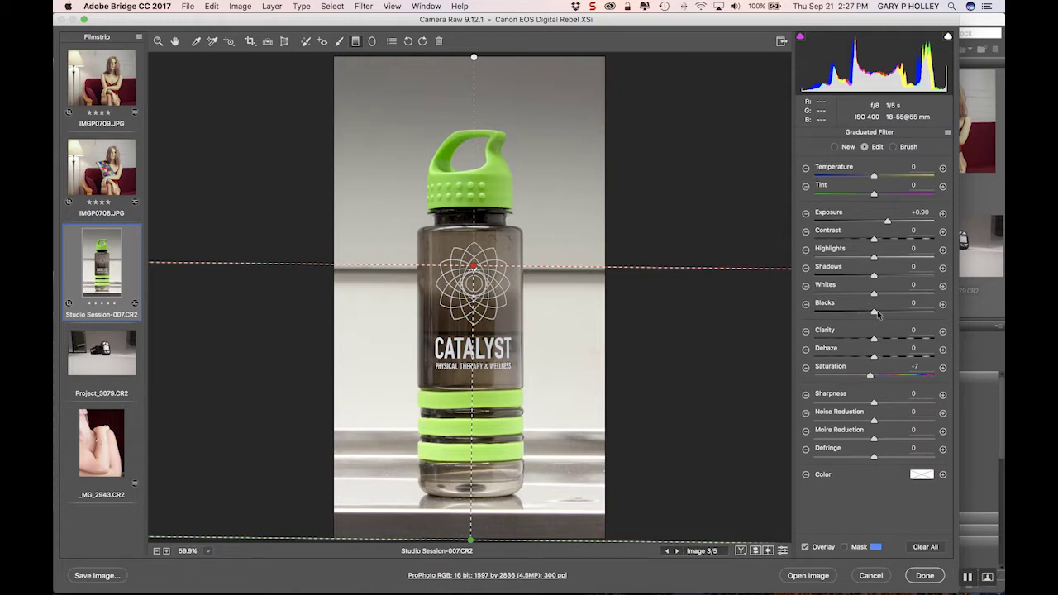
# - Set the lower graduated filter's shadows to -40 and preview its mask briefly
pyautogui.moveTo(875, 280); pyautogui.dragTo(850, 279)
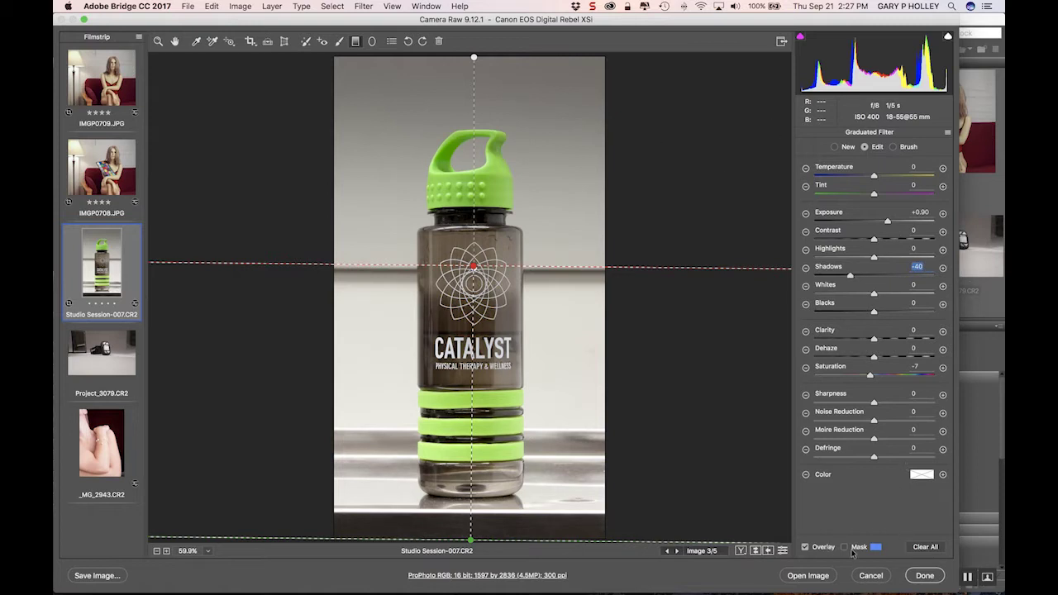
pyautogui.click(855, 551)
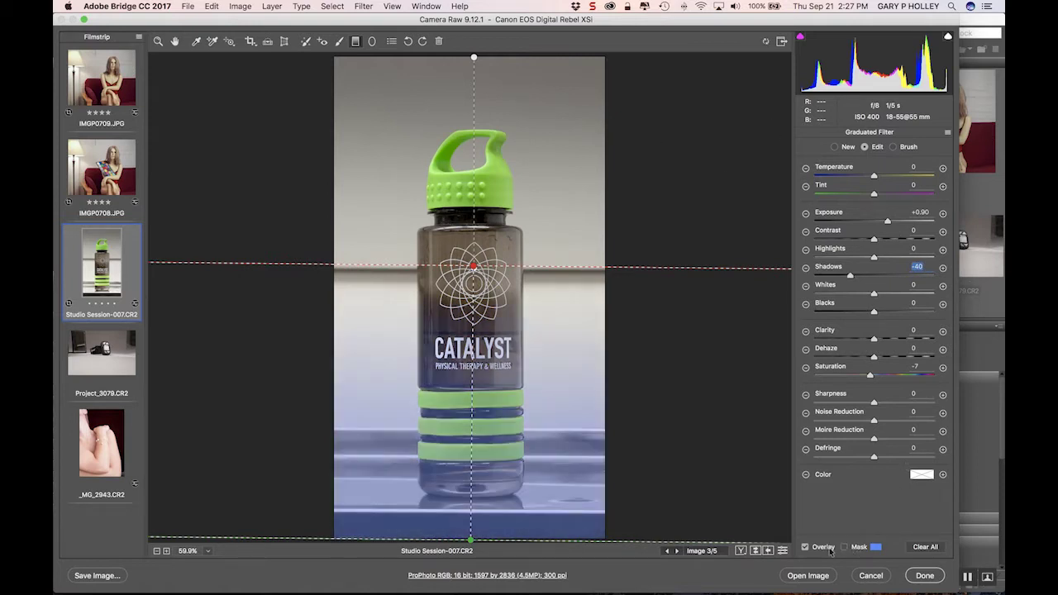
pyautogui.press('y')
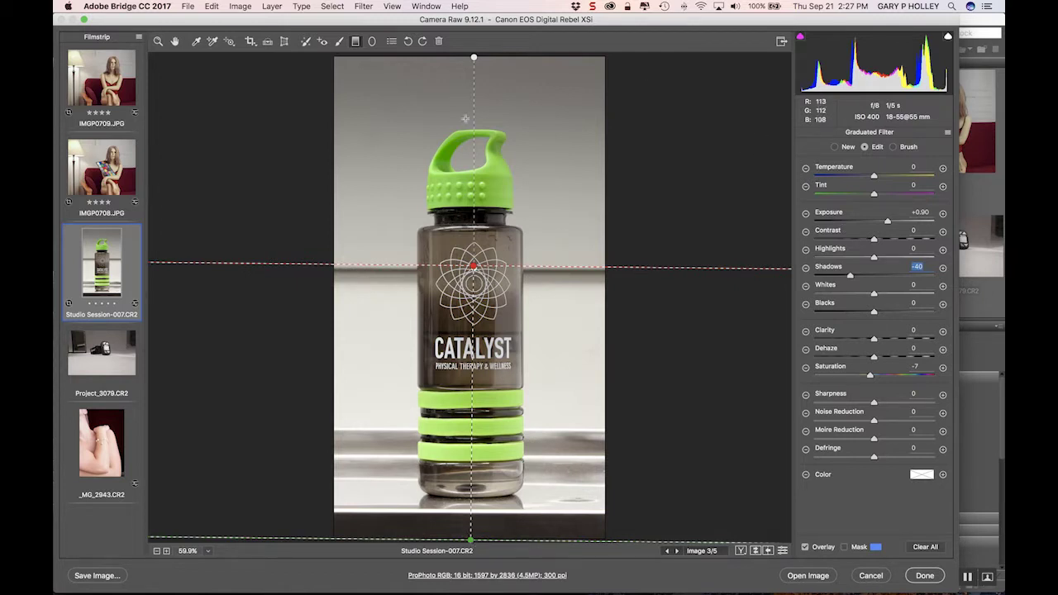
# - Set the upper graduated filter's exposure to -1.80, highlights to -74 and shadows to +76
pyautogui.click(474, 58)
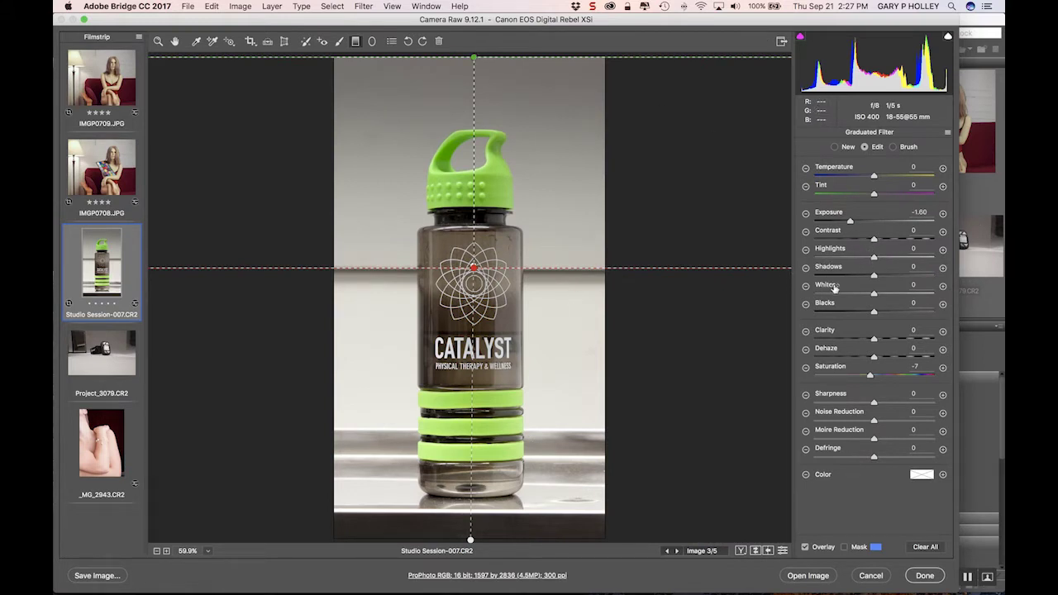
pyautogui.moveTo(874, 275)
pyautogui.mouseDown()
pyautogui.moveTo(960, 282)
pyautogui.moveTo(892, 277)
pyautogui.mouseUp()
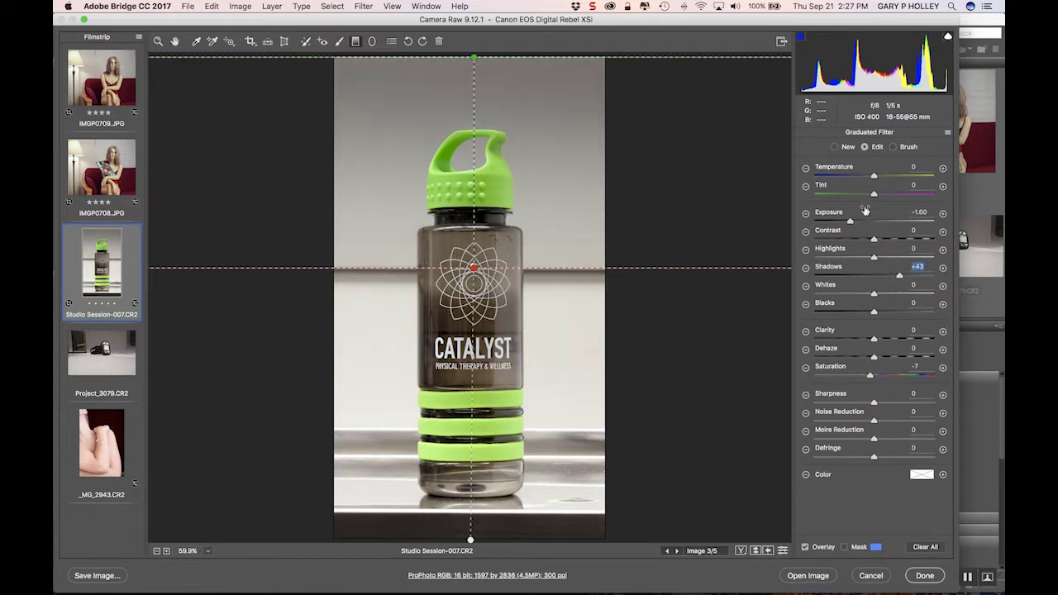
pyautogui.moveTo(850, 223); pyautogui.dragTo(848, 222)
pyautogui.moveTo(847, 258)
pyautogui.mouseDown()
pyautogui.moveTo(816, 261)
pyautogui.moveTo(837, 268)
pyautogui.mouseUp()
pyautogui.moveTo(899, 278); pyautogui.dragTo(920, 281)
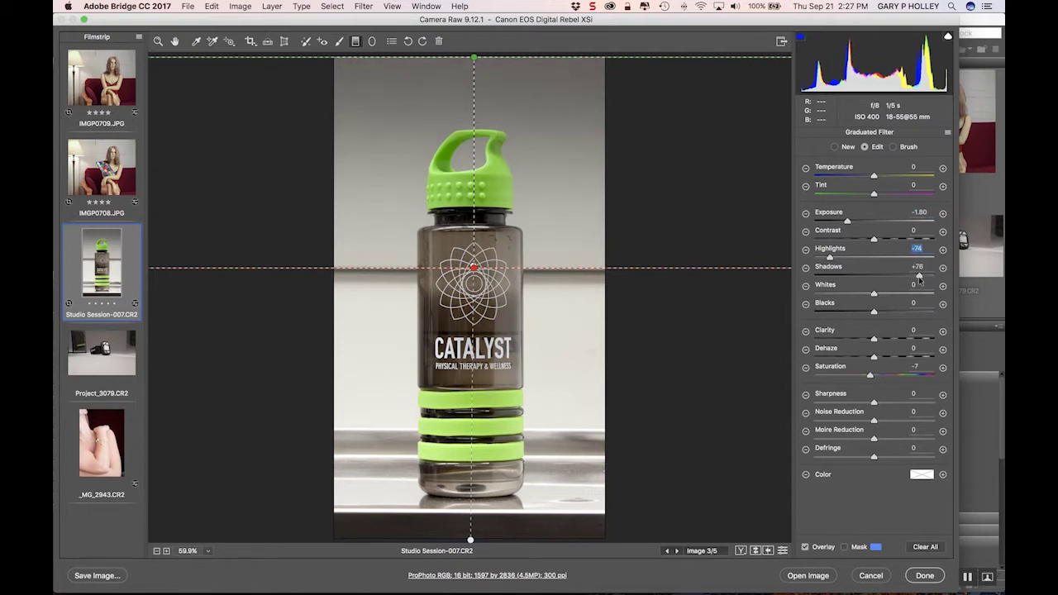
# - Compare the bottle photo in the Before/After Left/Right Split view with the filter overlay hidden, and restore the overlay
pyautogui.click(806, 548)
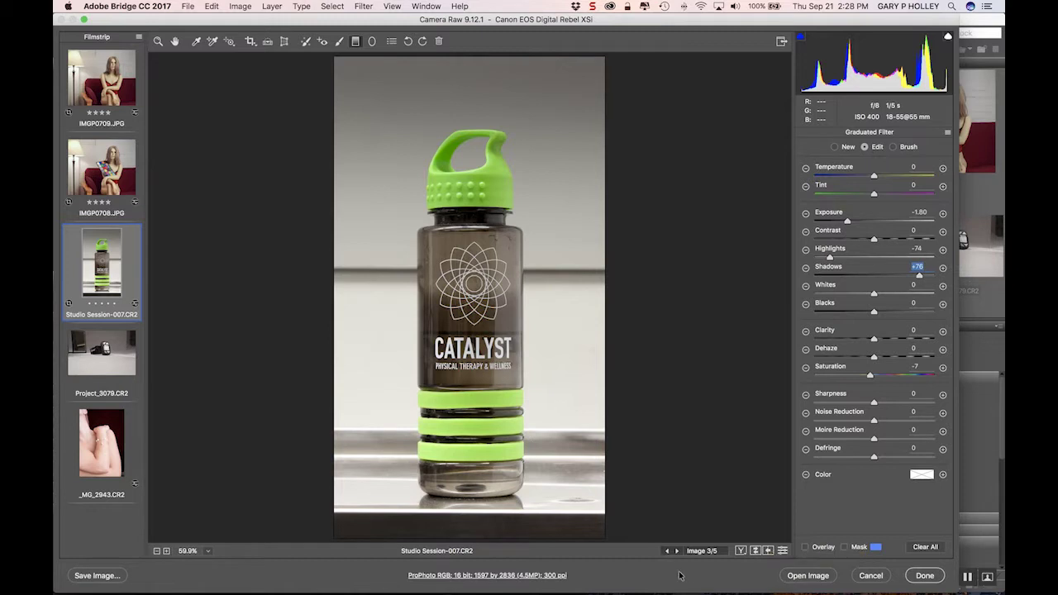
pyautogui.click(741, 551)
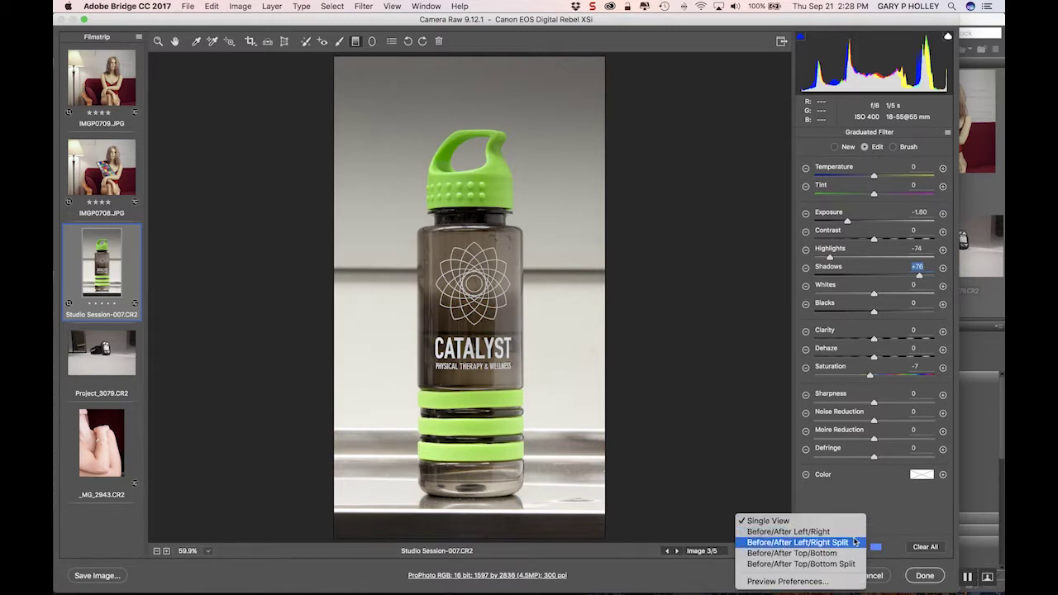
pyautogui.click(962, 538)
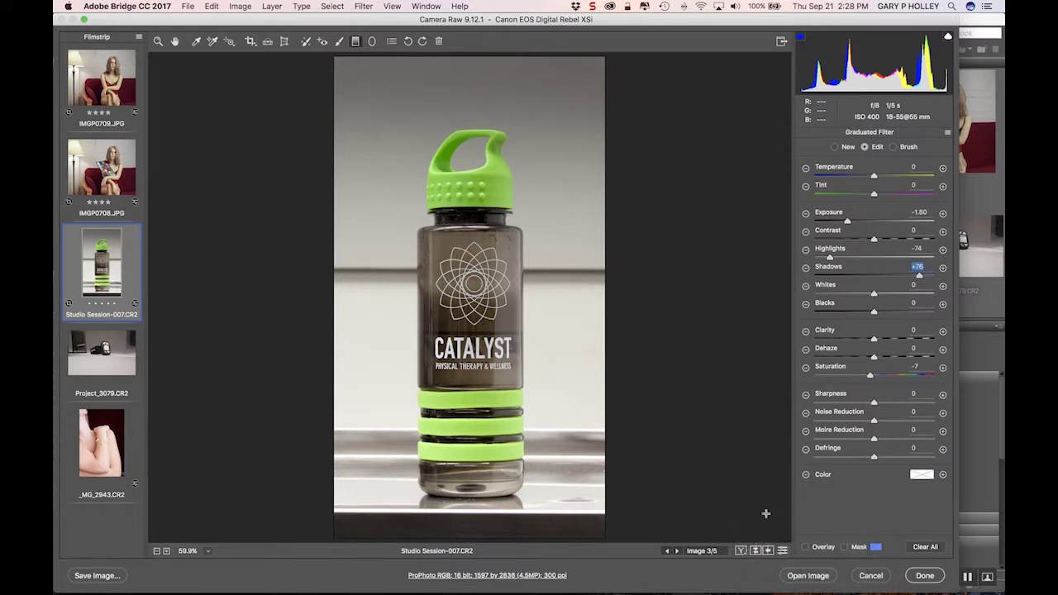
pyautogui.click(743, 552)
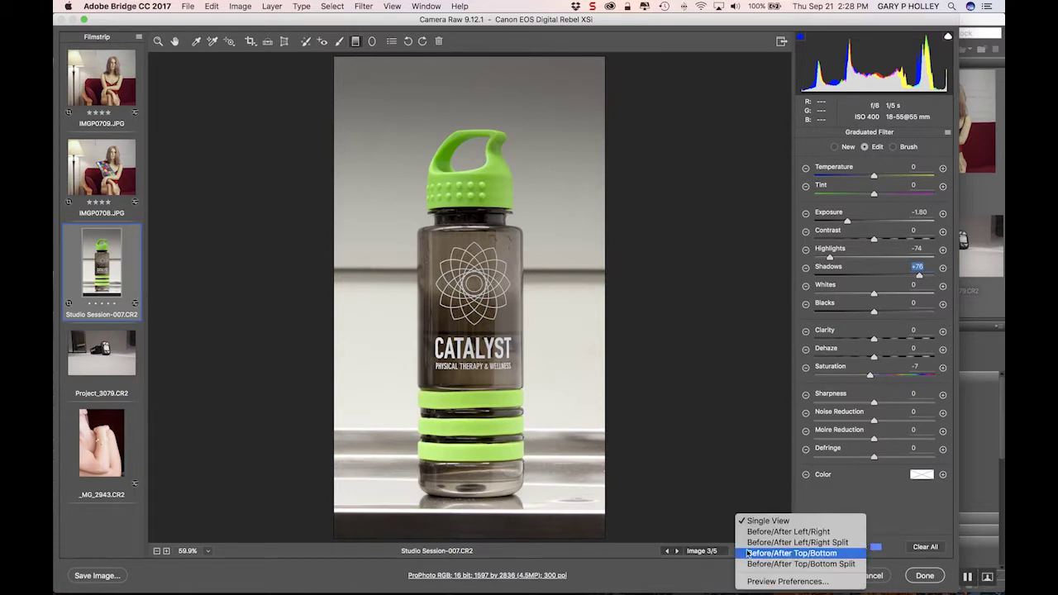
pyautogui.click(850, 543)
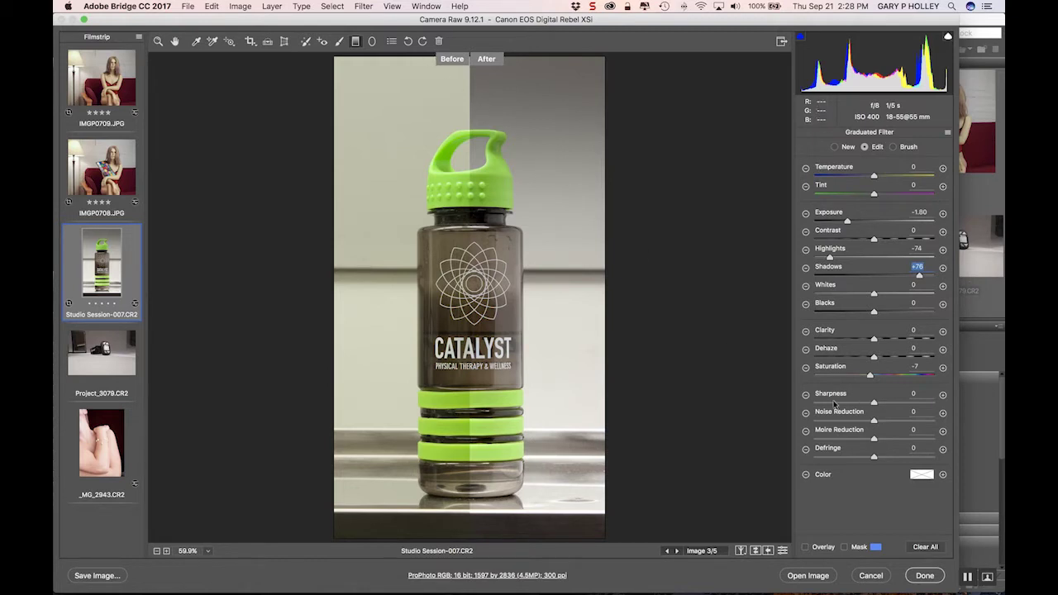
pyautogui.click(826, 548)
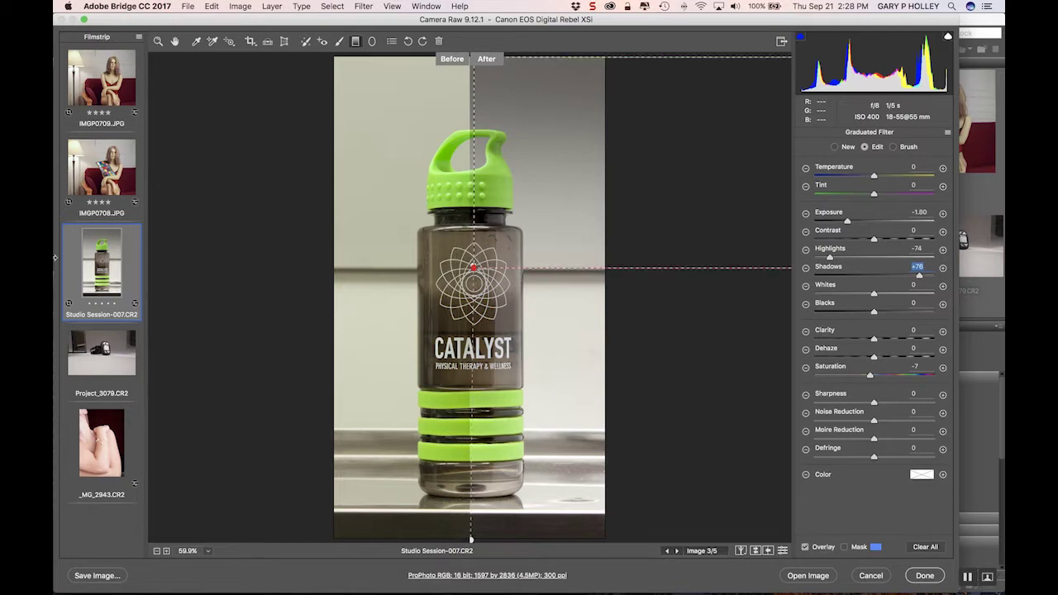
# - Open Project_3079.CR2 and crop it to about 1842 by 1608 pixels around the ascent device and strap
pyautogui.click(102, 354)
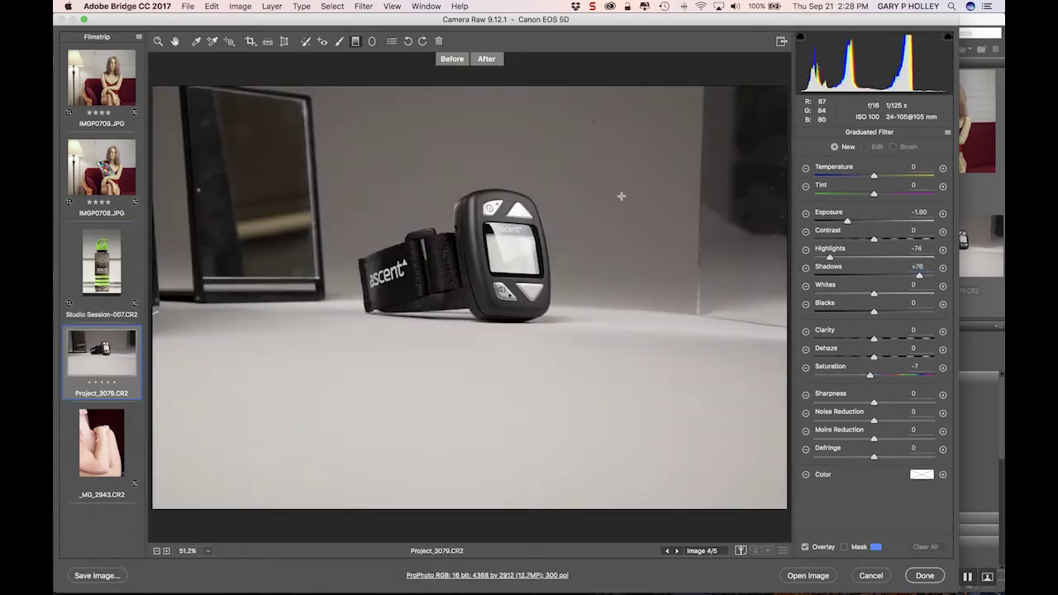
pyautogui.click(251, 41)
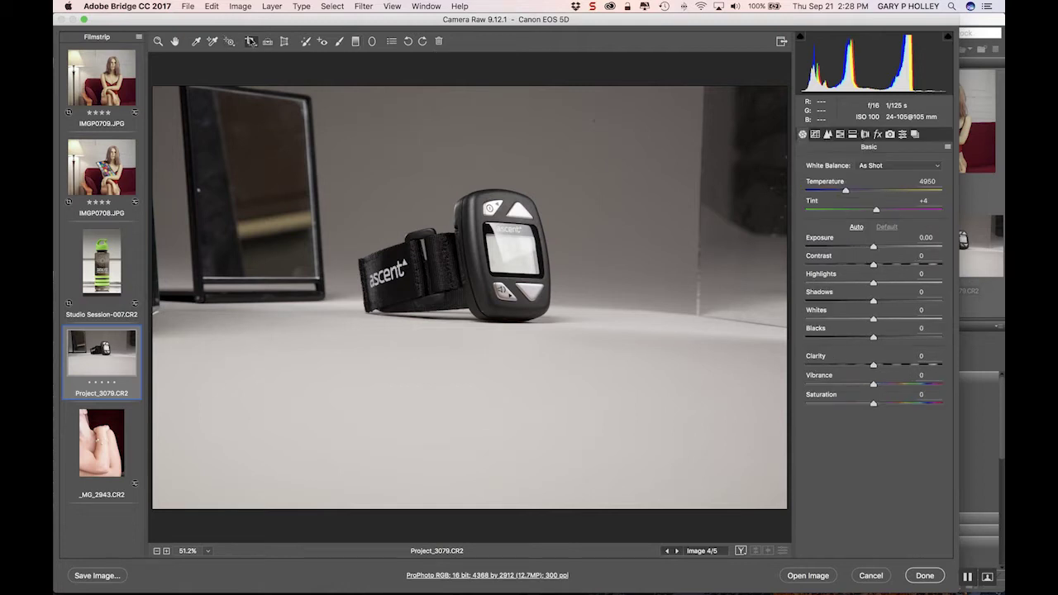
pyautogui.click(296, 182)
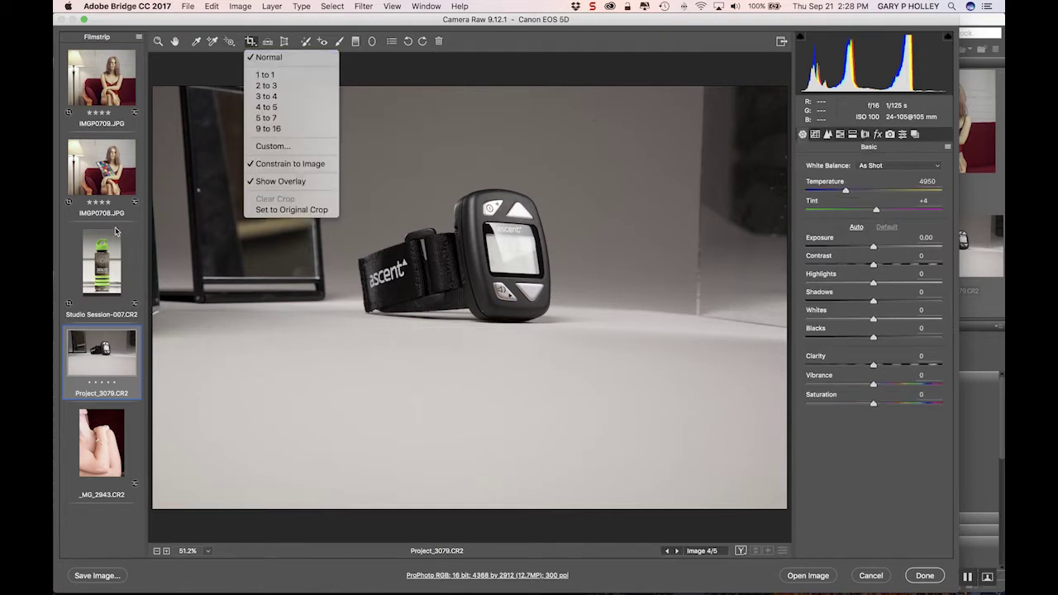
pyautogui.moveTo(406, 178); pyautogui.dragTo(604, 383)
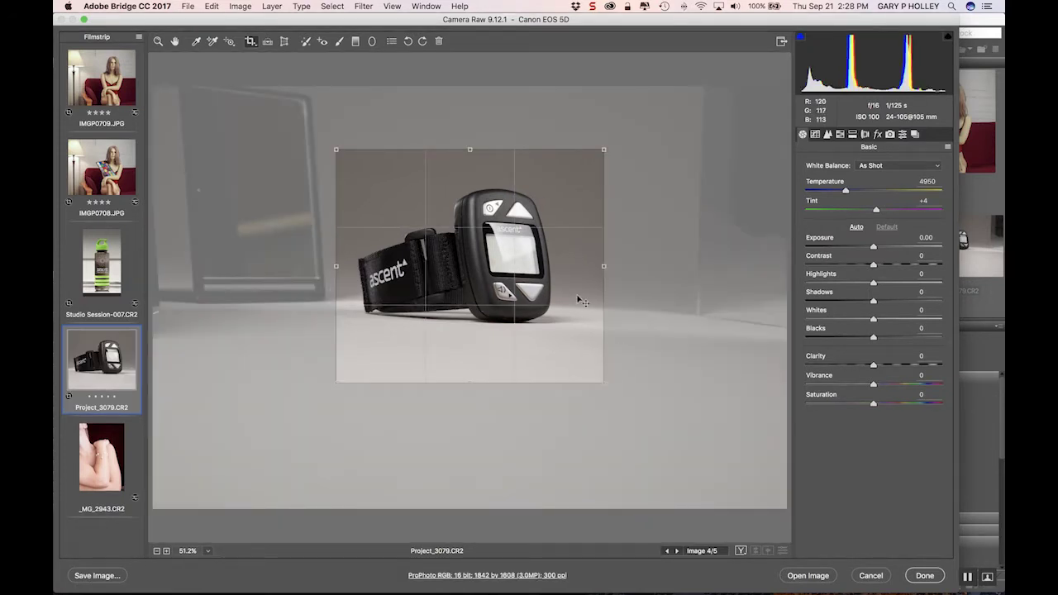
# - Straighten the cropped device photo along the table's back edge and apply the crop
pyautogui.click(268, 42)
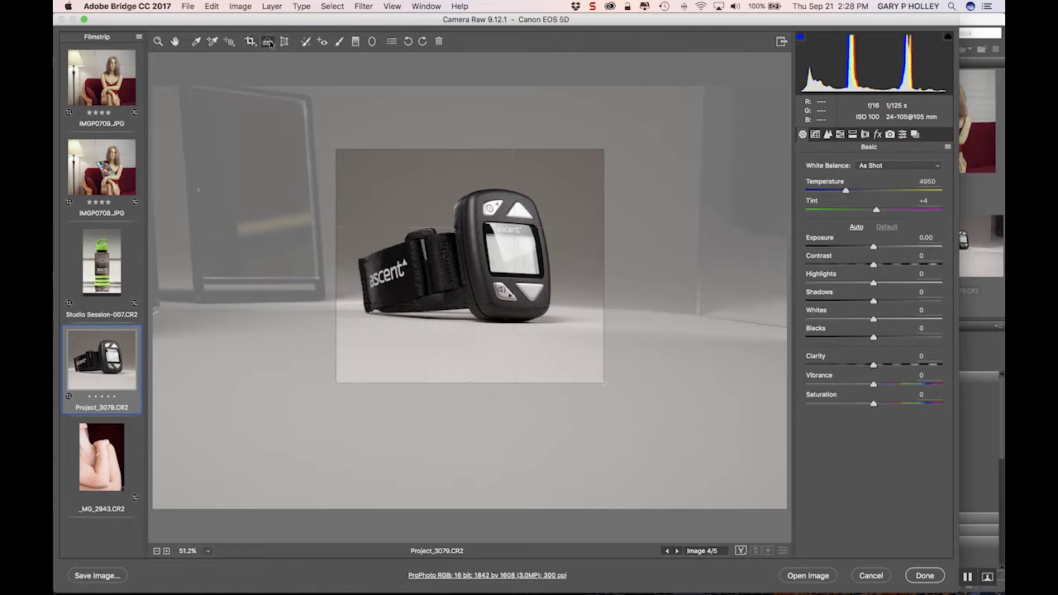
pyautogui.moveTo(570, 315); pyautogui.dragTo(671, 310)
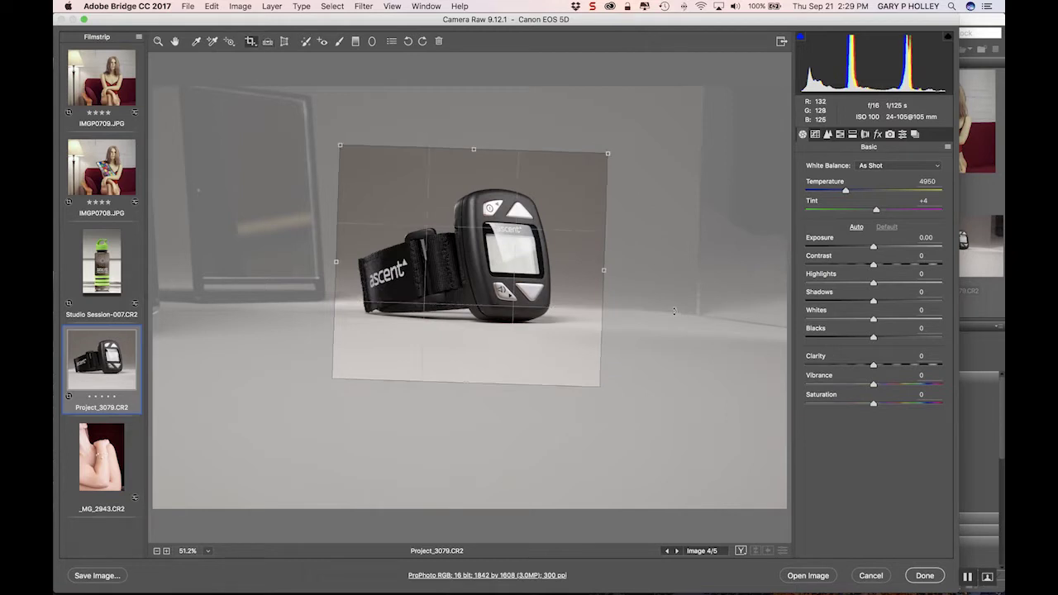
pyautogui.click(176, 41)
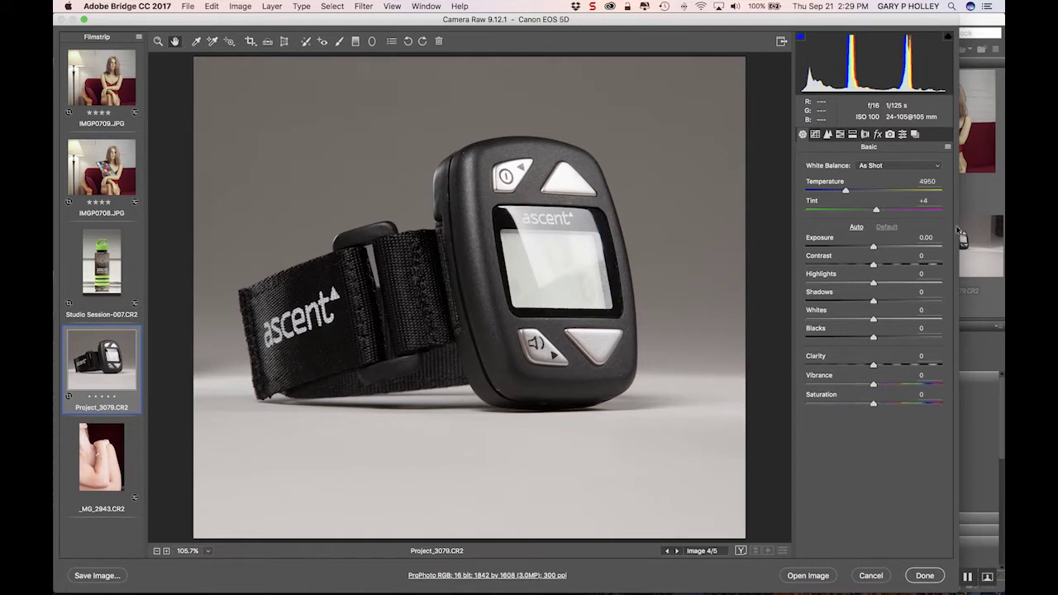
# - Apply the automatic tonal correction to the ascent device photo
pyautogui.click(856, 227)
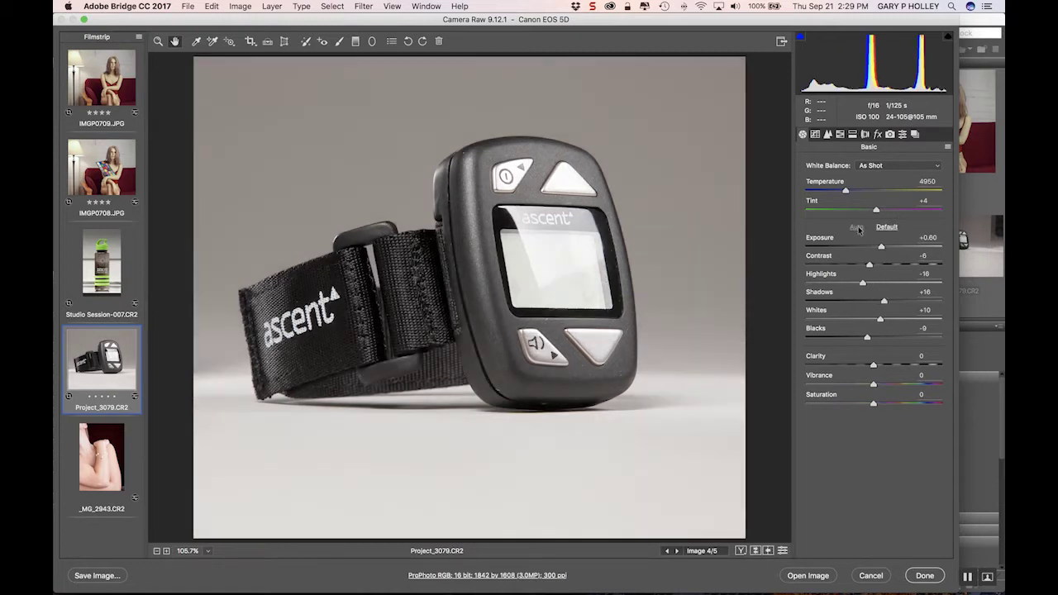
pyautogui.press('super+r')
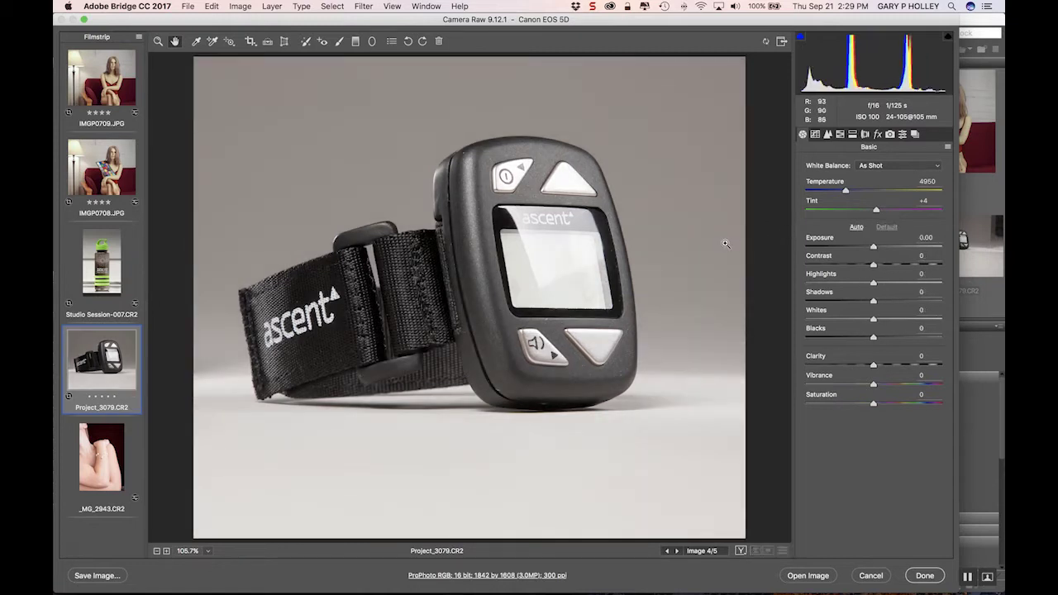
pyautogui.click(857, 227)
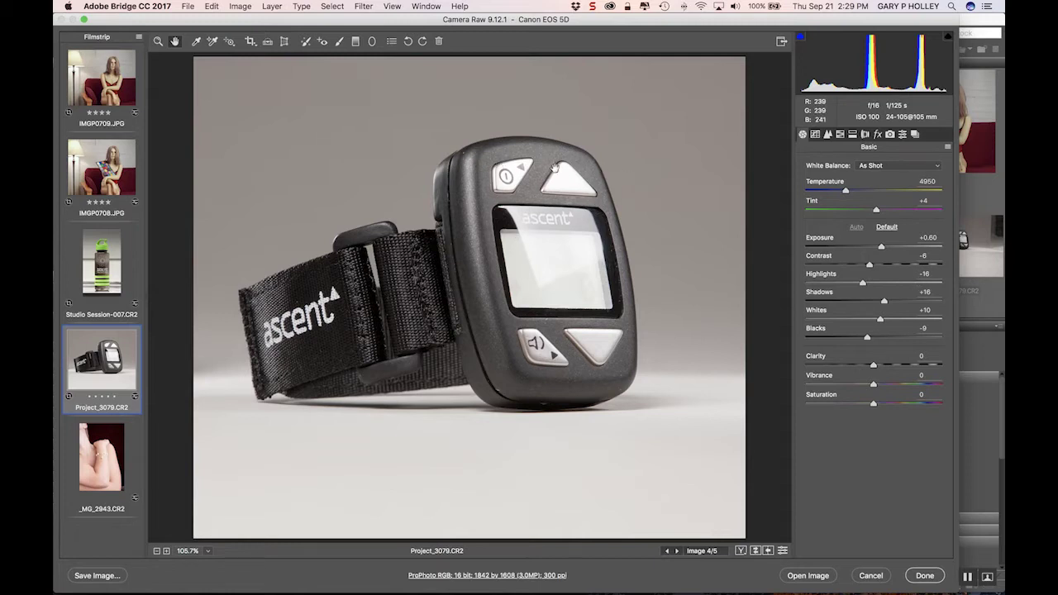
# - Heal the white speck on the device's upper-left corner with a size 9 Spot Removal brush
pyautogui.keyDown('super'); pyautogui.click(468, 164); pyautogui.keyUp('super')
pyautogui.keyDown('super'); pyautogui.click(465, 280); pyautogui.keyUp('super')
pyautogui.moveTo(476, 272); pyautogui.dragTo(462, 180)
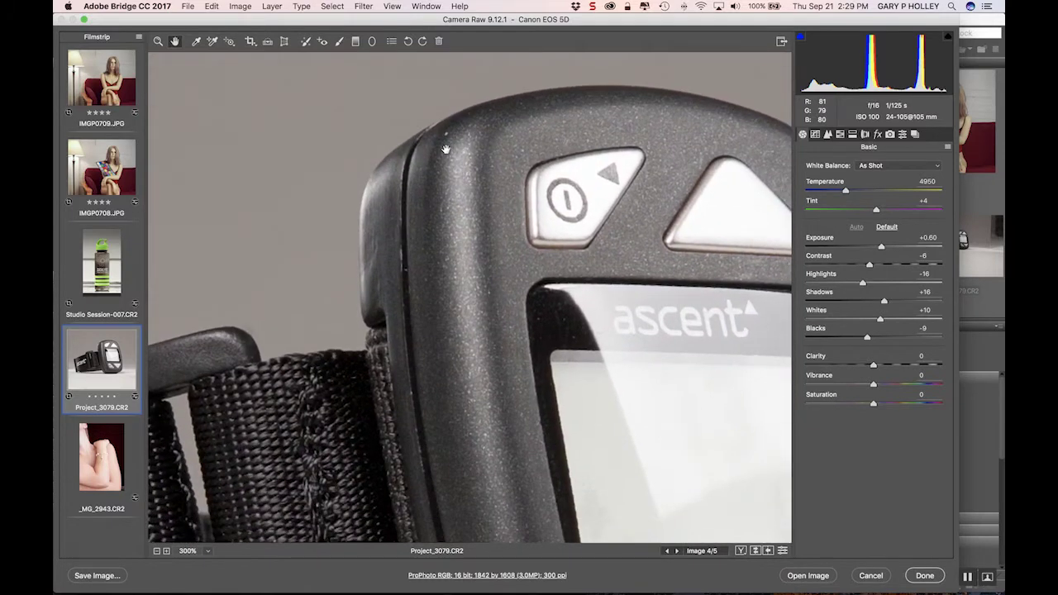
pyautogui.click(305, 41)
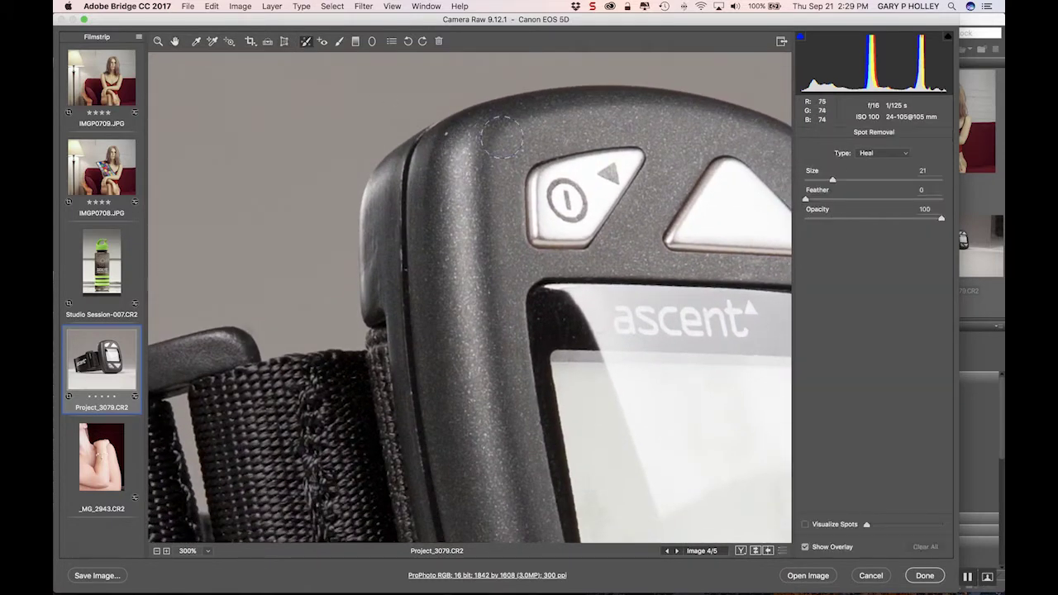
pyautogui.press('[')
pyautogui.press('[')
pyautogui.press('[')
pyautogui.press('[')
pyautogui.press('[')
pyautogui.press('[')
pyautogui.press('[')
pyautogui.press('[')
pyautogui.press('[')
pyautogui.press('[')
pyautogui.press('[')
pyautogui.press('[')
pyautogui.click(447, 133)
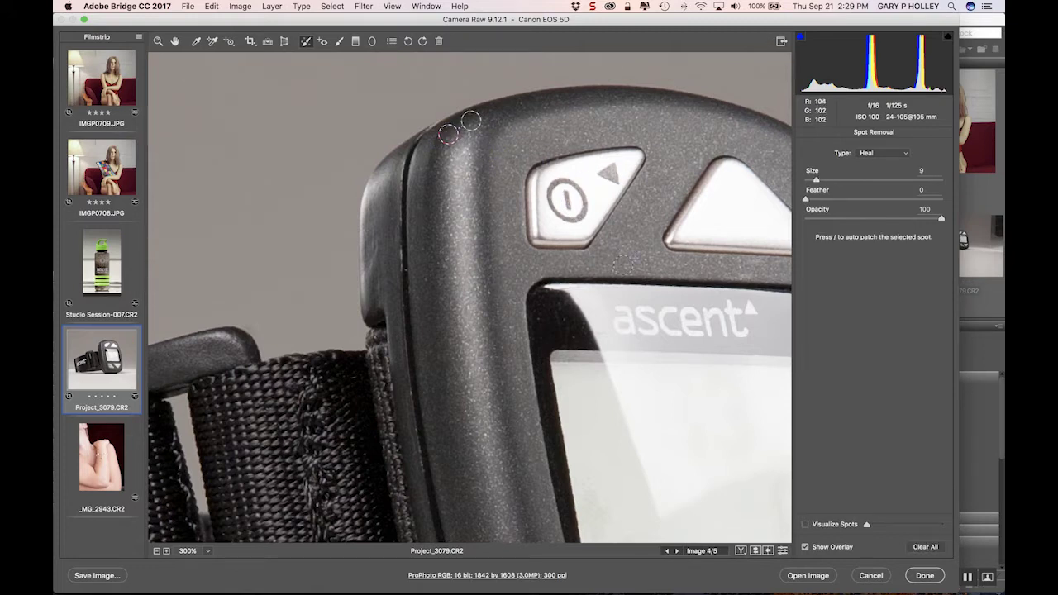
# - Heal the bright nick on the seam at the device's lower-left corner and reposition the spot over it
pyautogui.scroll(-10, 497, 311)
pyautogui.hscroll(5, 497, 310)
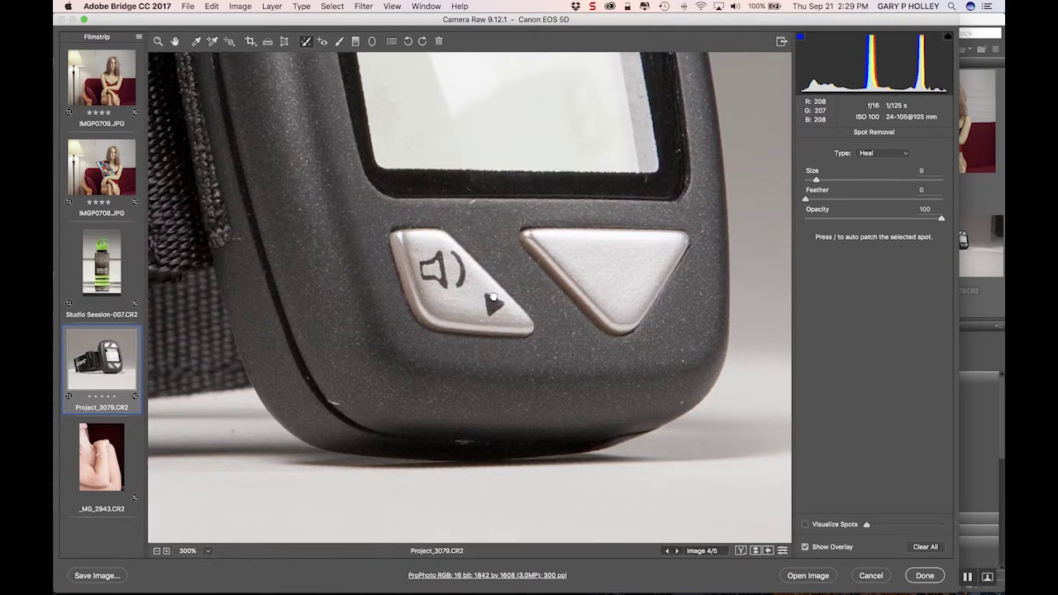
pyautogui.click(324, 411)
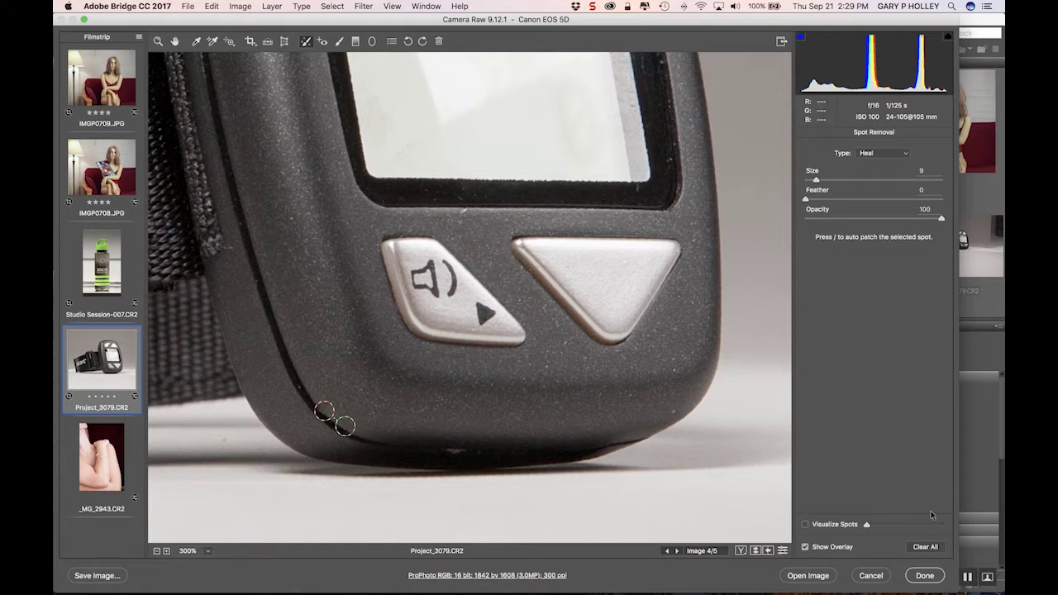
pyautogui.click(844, 546)
pyautogui.click(843, 547)
pyautogui.click(327, 414)
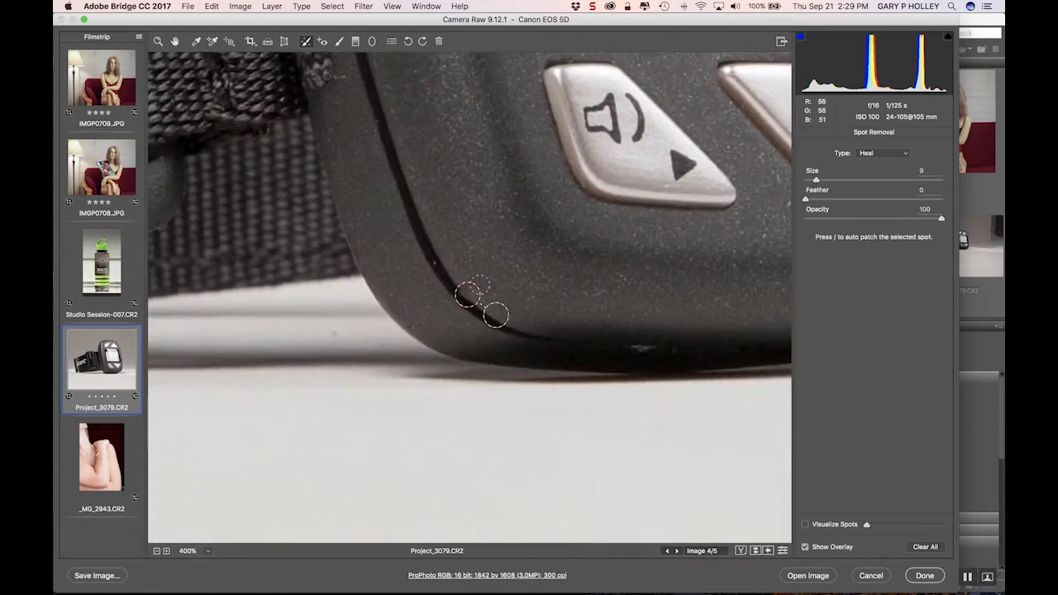
pyautogui.moveTo(470, 292)
pyautogui.mouseDown()
pyautogui.moveTo(501, 287)
pyautogui.moveTo(479, 298)
pyautogui.mouseUp()
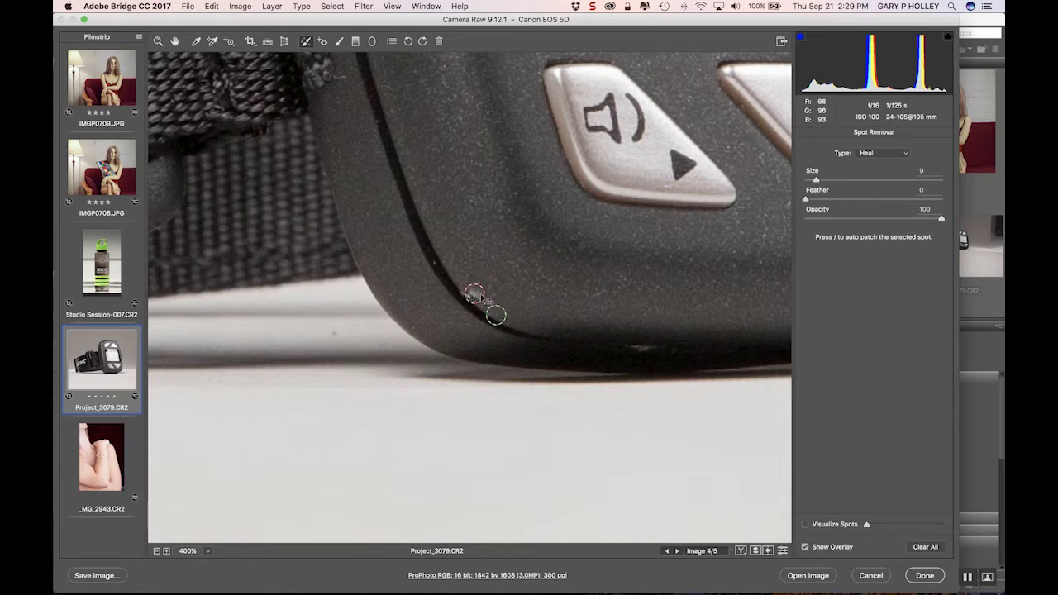
# - Switch the seam spot's type to Clone and align its source with a matching stretch of the seam
pyautogui.click(897, 153)
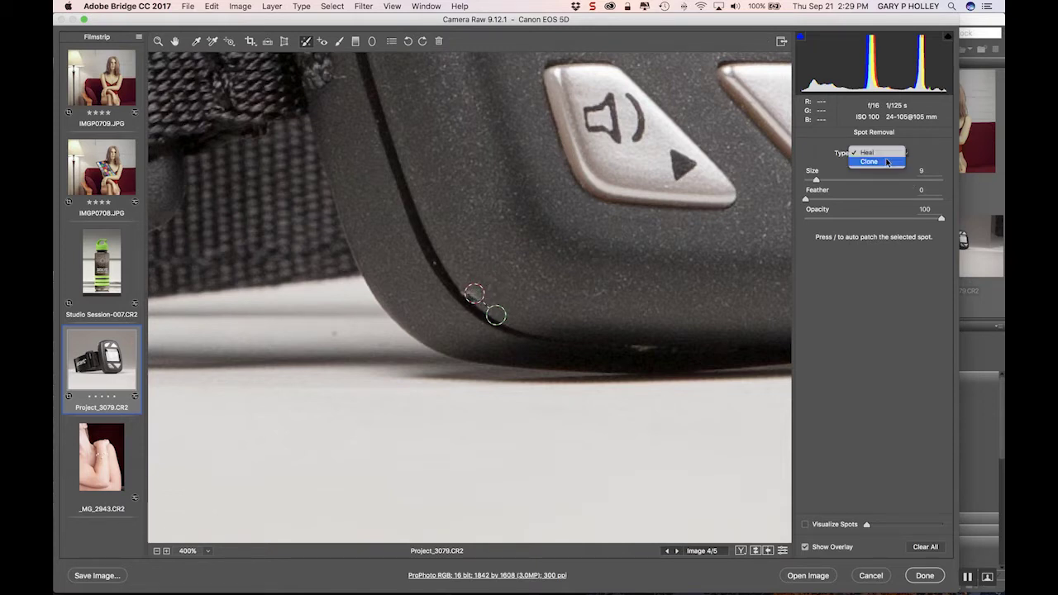
pyautogui.click(890, 139)
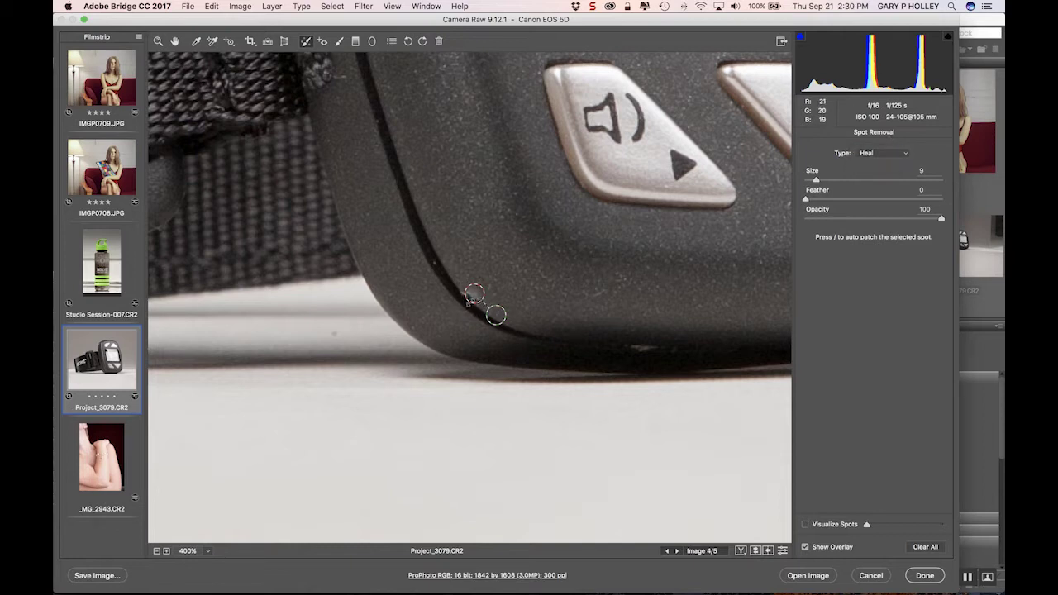
pyautogui.click(890, 153)
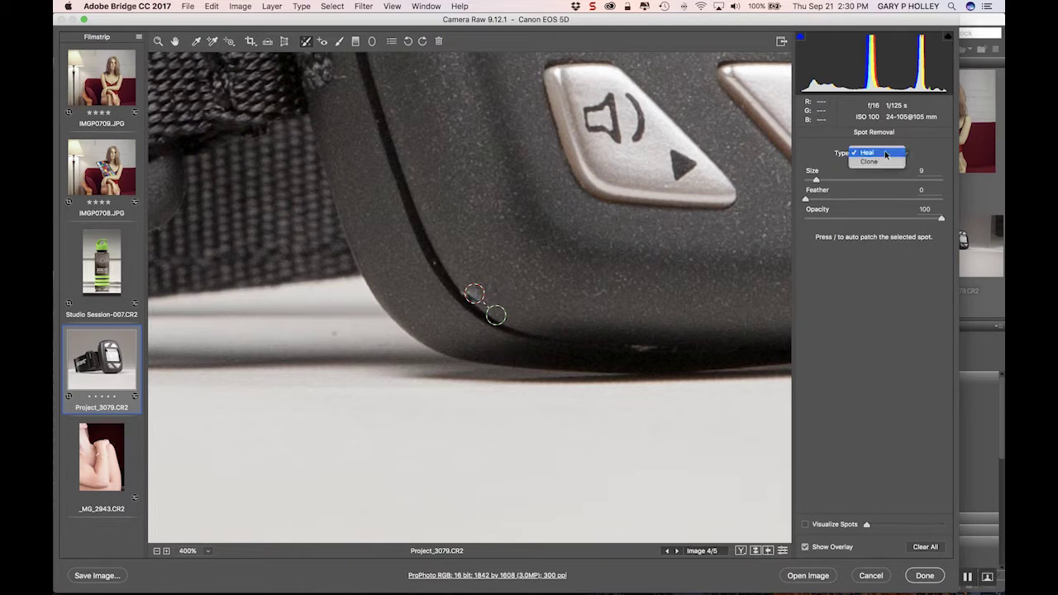
pyautogui.click(887, 165)
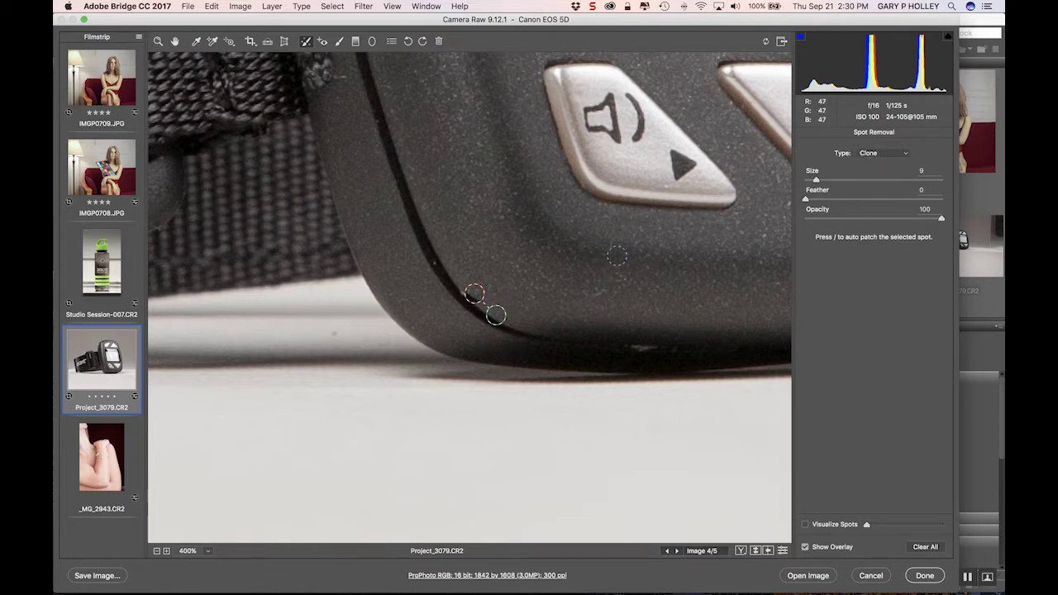
pyautogui.moveTo(481, 300); pyautogui.dragTo(478, 298)
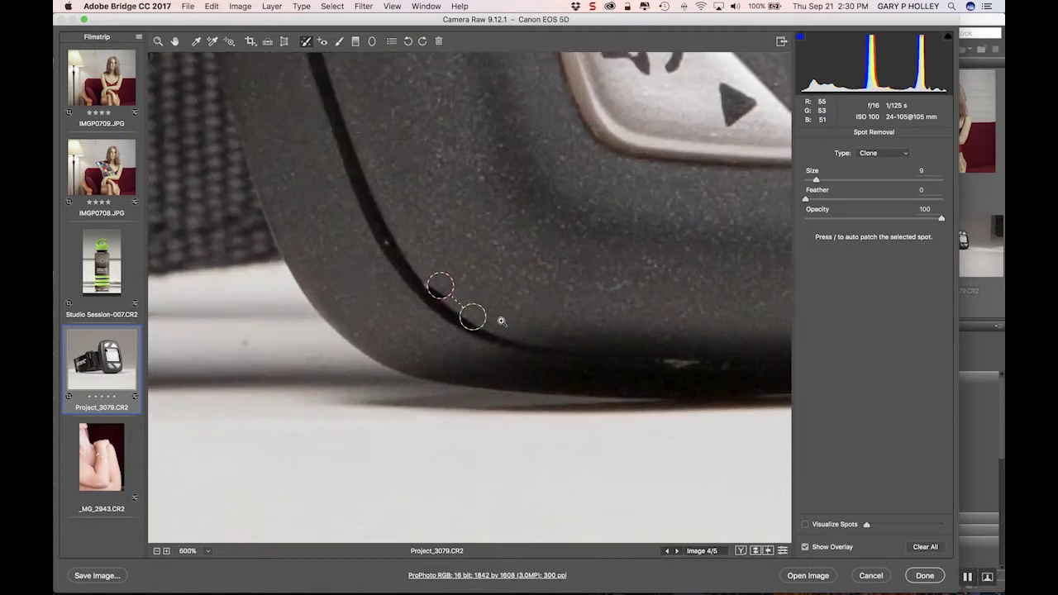
pyautogui.scroll(2, 496, 315)
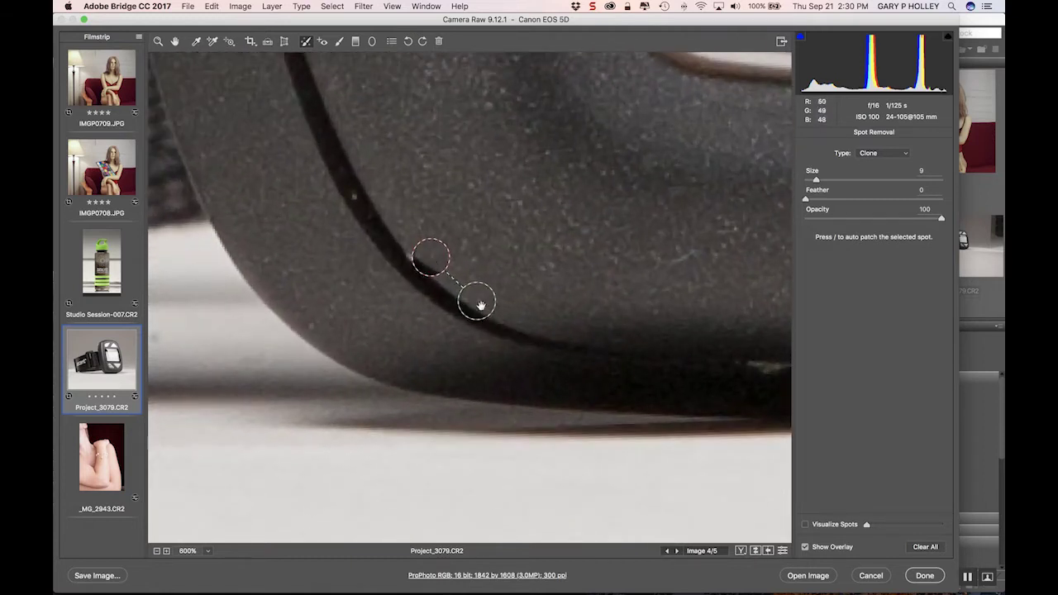
pyautogui.moveTo(488, 307); pyautogui.dragTo(493, 300)
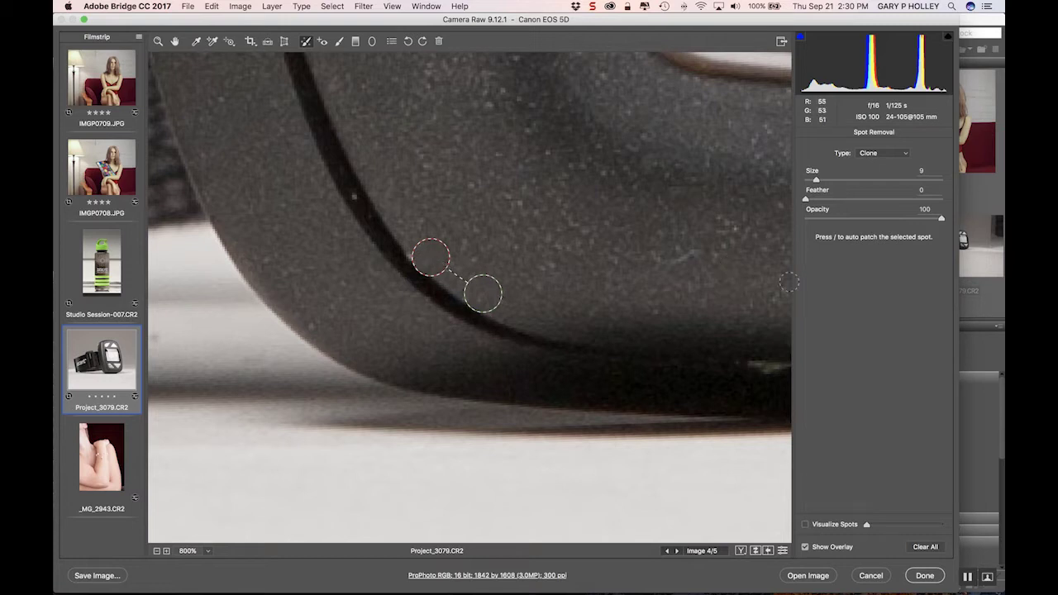
# - Set the cloned seam spot's feather to 14 and reposition the spot slightly inward from the seam
pyautogui.click(832, 550)
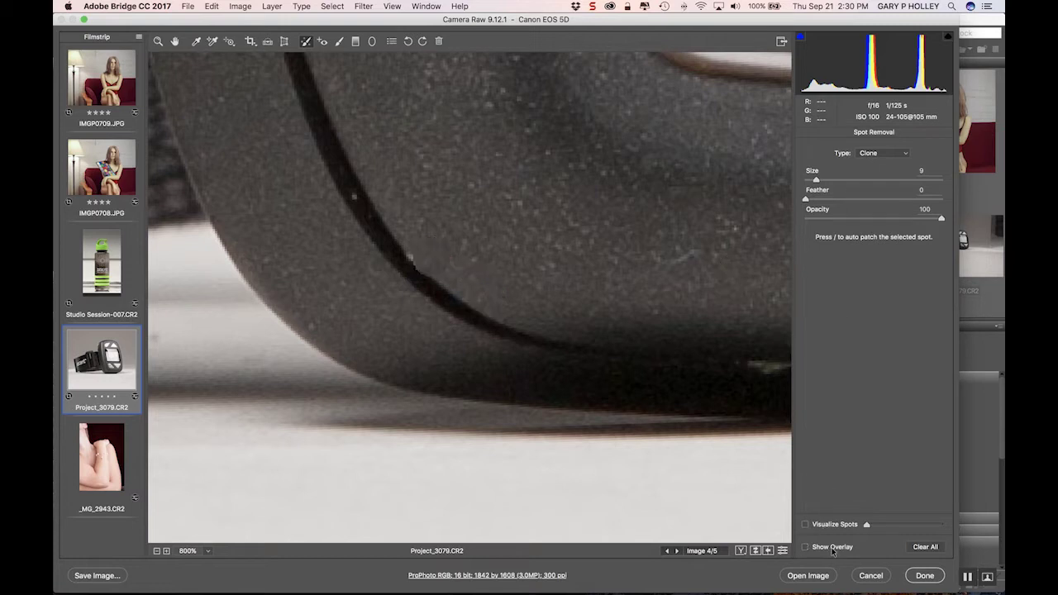
pyautogui.moveTo(807, 200); pyautogui.dragTo(818, 200)
pyautogui.moveTo(824, 201); pyautogui.dragTo(822, 201)
pyautogui.click(840, 549)
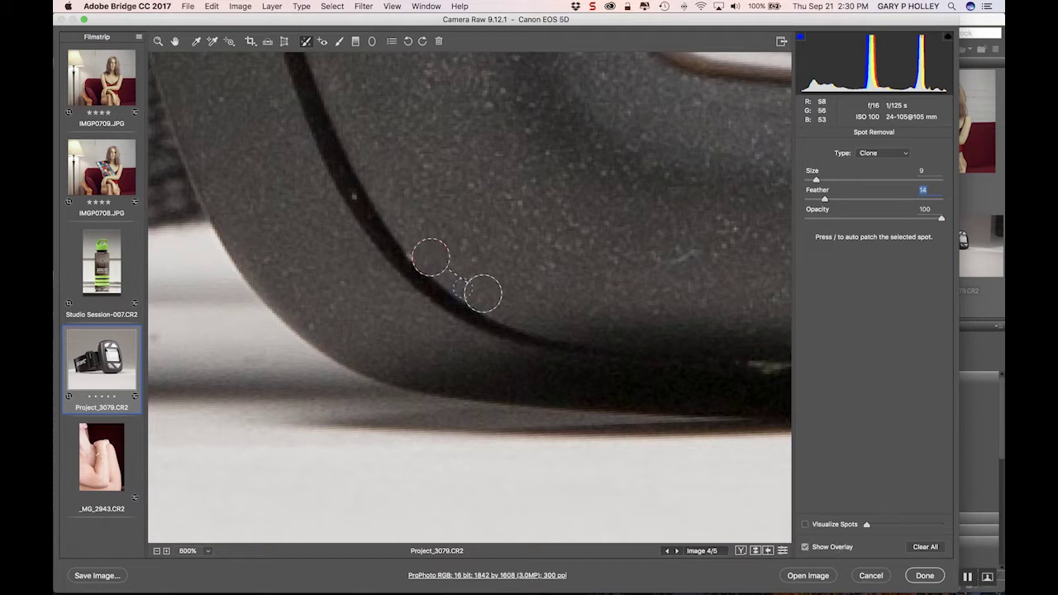
pyautogui.click(438, 252)
pyautogui.moveTo(441, 262); pyautogui.dragTo(444, 263)
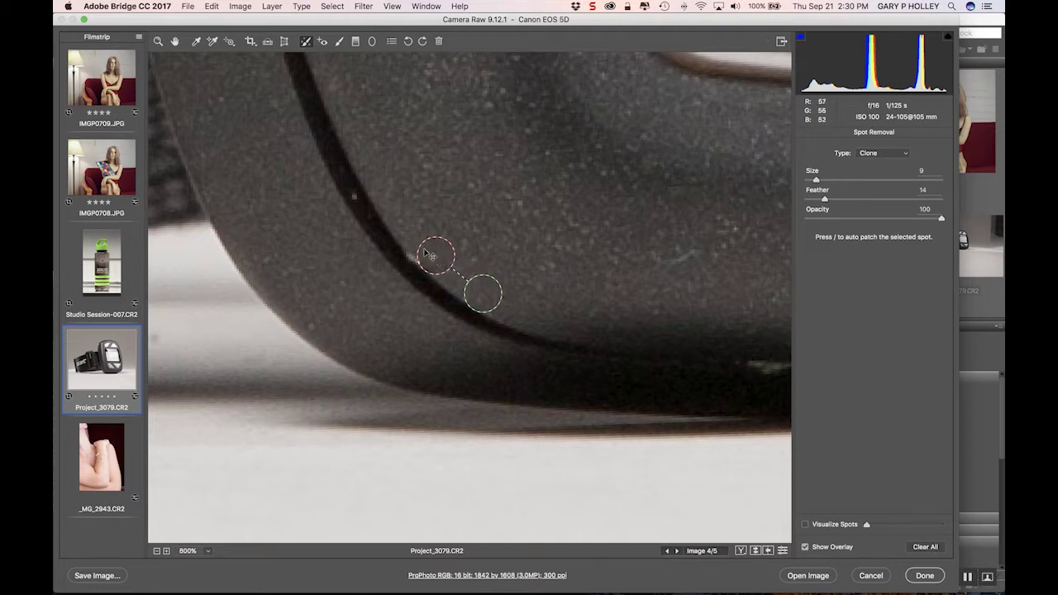
pyautogui.moveTo(428, 253)
pyautogui.mouseDown()
pyautogui.moveTo(475, 257)
pyautogui.moveTo(436, 254)
pyautogui.mouseUp()
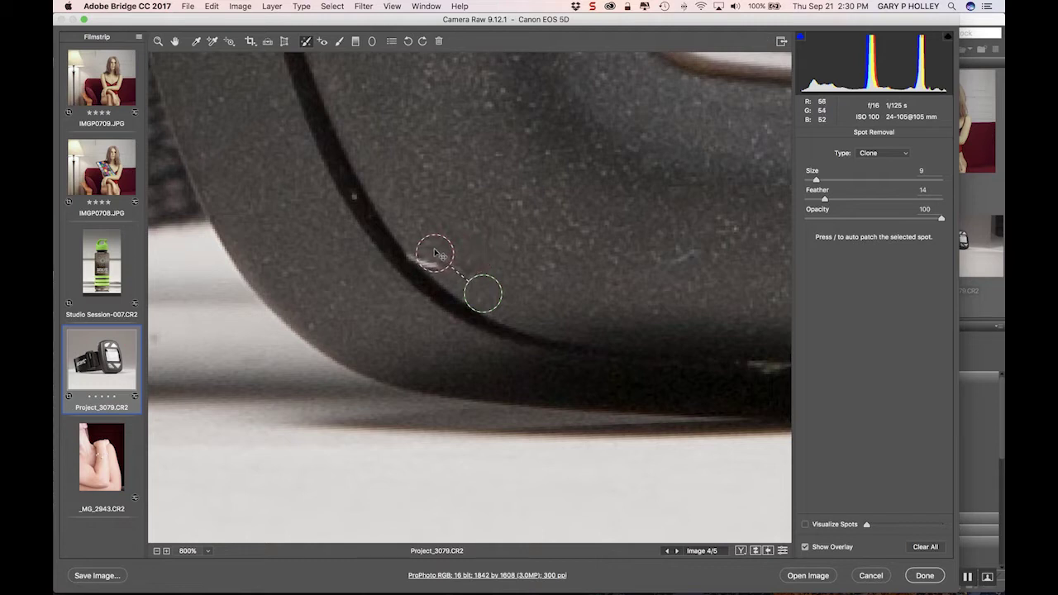
pyautogui.click(572, 328)
pyautogui.press('super+space')
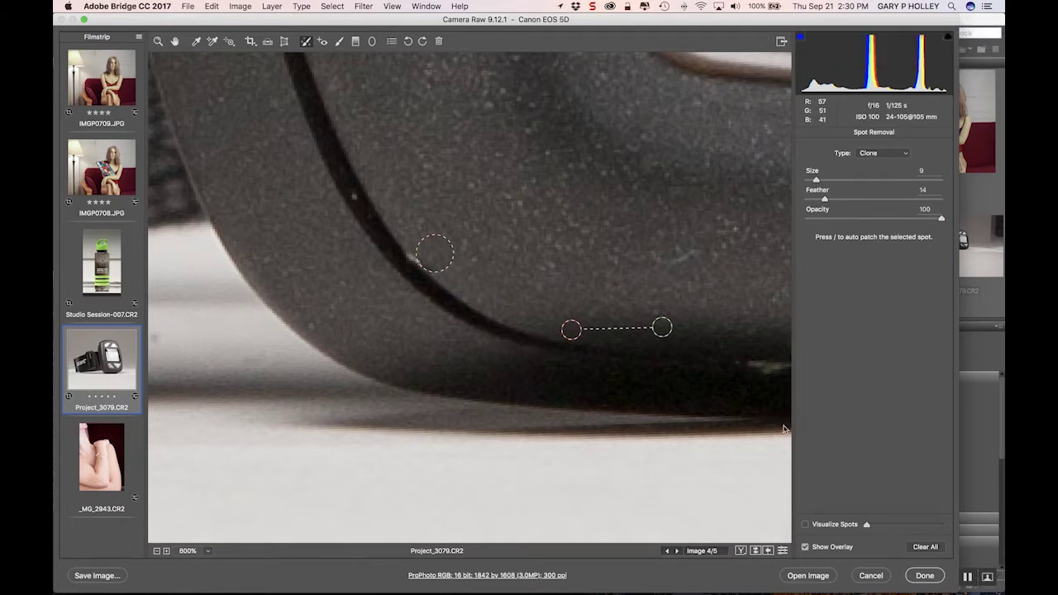
pyautogui.press('Delete')
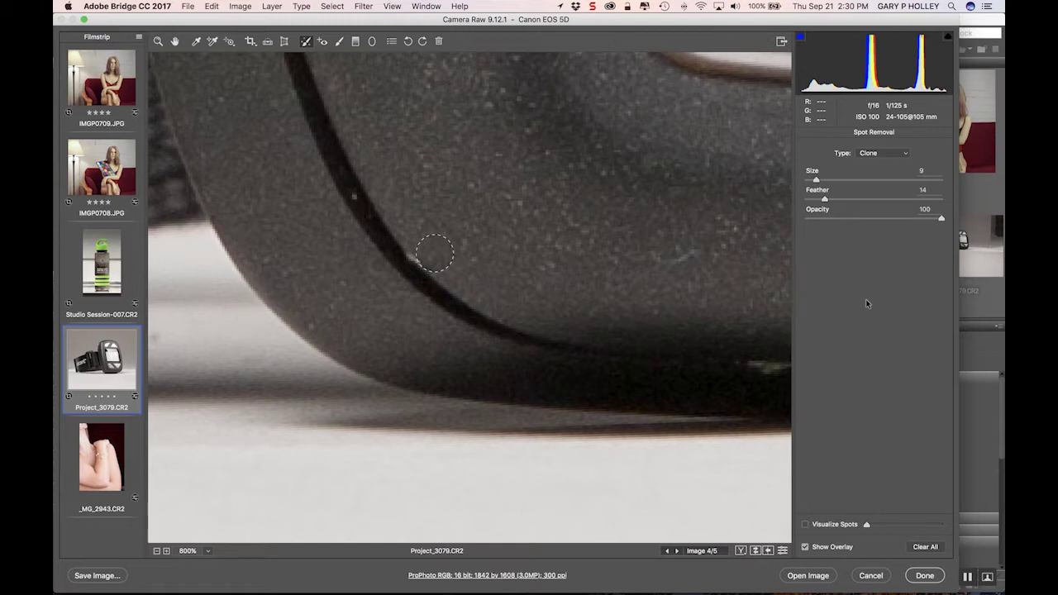
# - Set the Spot Removal type to Heal and paint over the bright reflection on the device's bottom edge
pyautogui.press('super+minus')
pyautogui.press('super+minus')
pyautogui.press('super+minus')
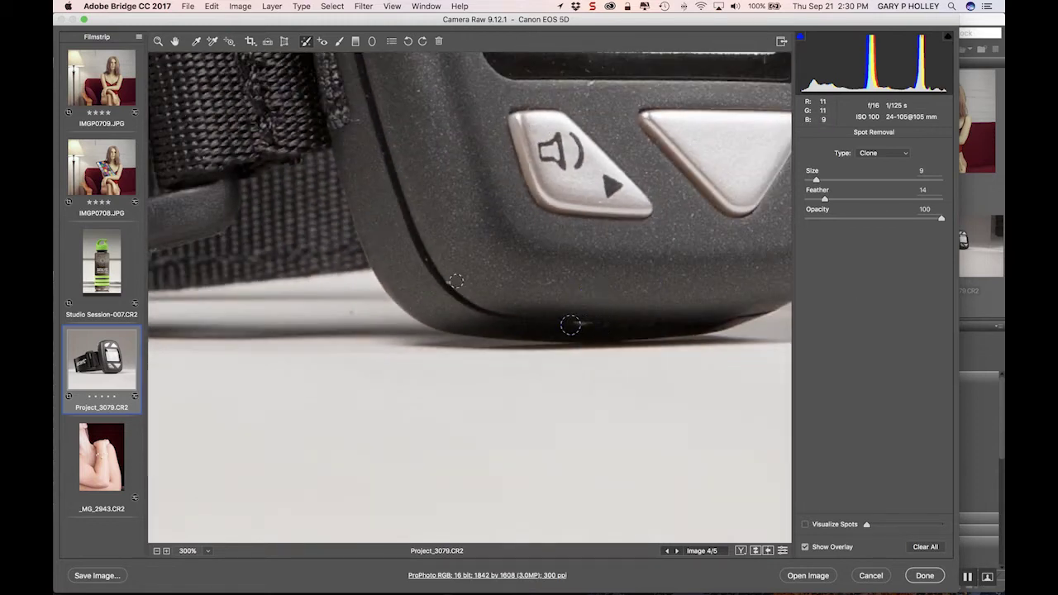
pyautogui.click(892, 157)
pyautogui.click(887, 162)
pyautogui.click(580, 322)
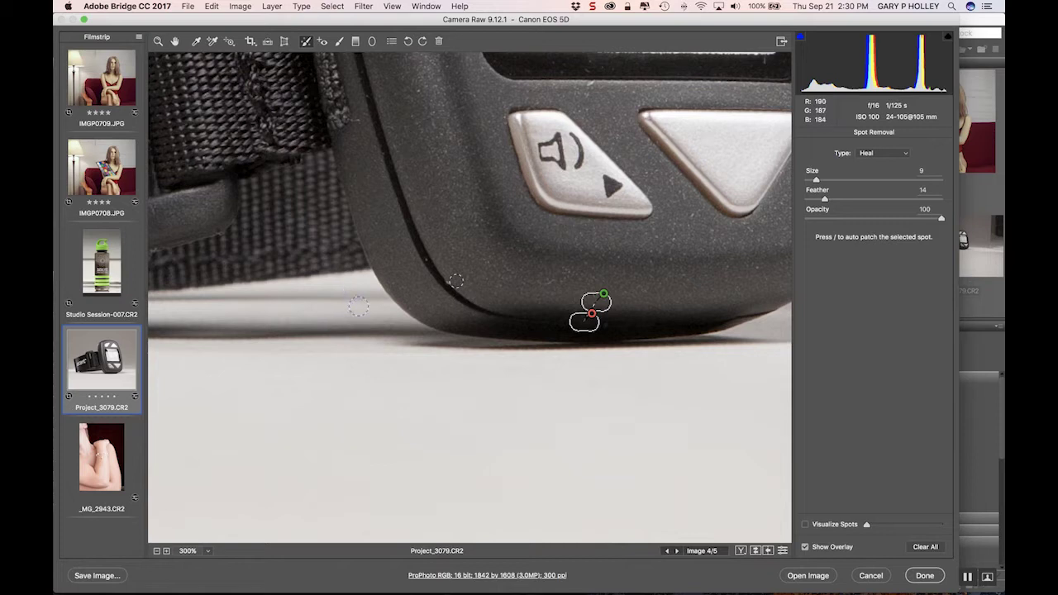
# - Reduce the healing brush to size 5 and heal the specks on the tabletop and the device's lower-right edge
pyautogui.press('[')
pyautogui.click(350, 313)
pyautogui.moveTo(330, 381)
pyautogui.mouseDown()
pyautogui.moveTo(606, 234)
pyautogui.moveTo(456, 359)
pyautogui.moveTo(671, 256)
pyautogui.moveTo(427, 326)
pyautogui.moveTo(179, 248)
pyautogui.moveTo(391, 306)
pyautogui.moveTo(486, 262)
pyautogui.moveTo(350, 261)
pyautogui.mouseUp()
pyautogui.moveTo(453, 169); pyautogui.dragTo(453, 435)
pyautogui.moveTo(646, 197); pyautogui.dragTo(622, 257)
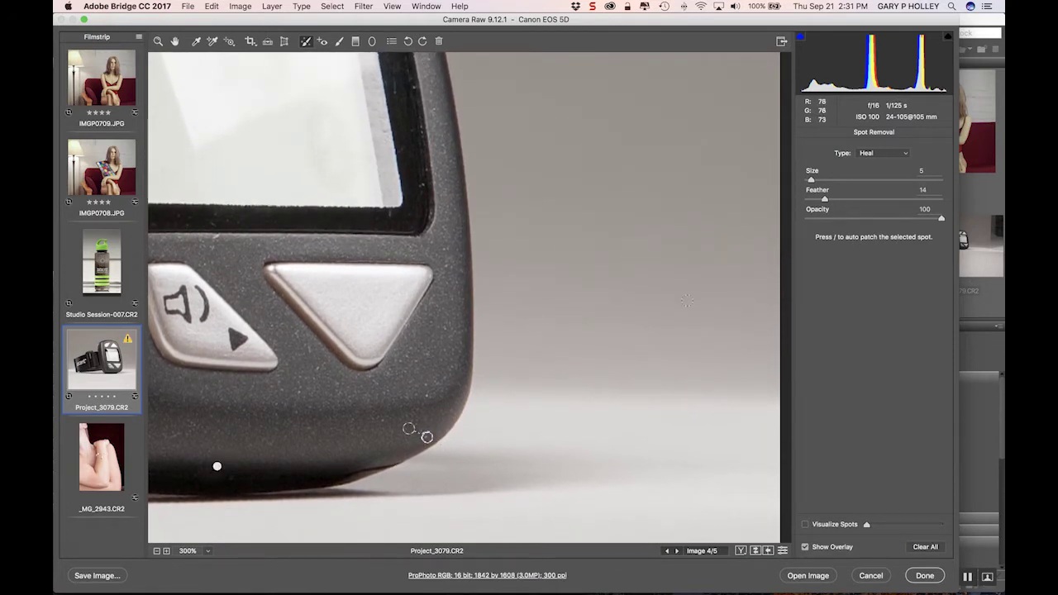
# - Heal the lint specks on the strap just above and below the ascent logo
pyautogui.moveTo(688, 167); pyautogui.dragTo(479, 532)
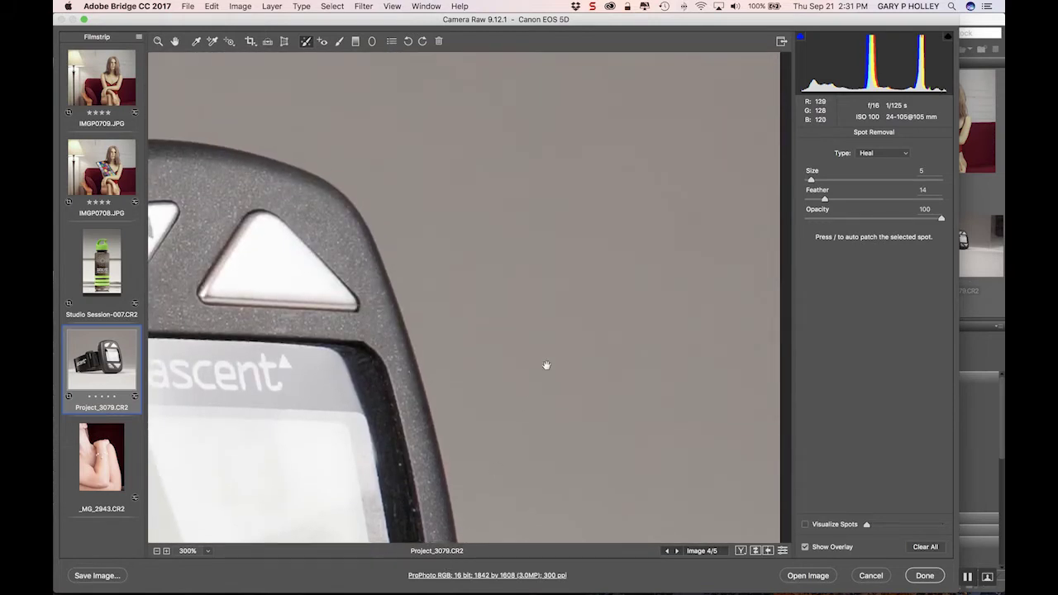
pyautogui.moveTo(633, 215); pyautogui.dragTo(508, 441)
pyautogui.moveTo(436, 341); pyautogui.dragTo(752, 259)
pyautogui.moveTo(416, 243); pyautogui.dragTo(585, 164)
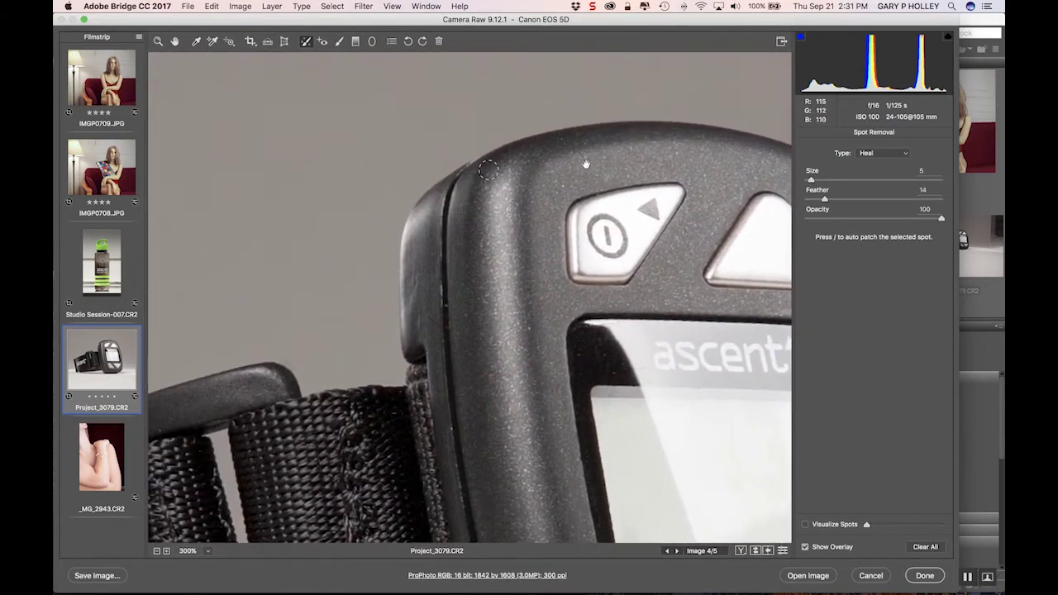
pyautogui.moveTo(444, 369); pyautogui.dragTo(607, 229)
pyautogui.moveTo(378, 286); pyautogui.dragTo(693, 205)
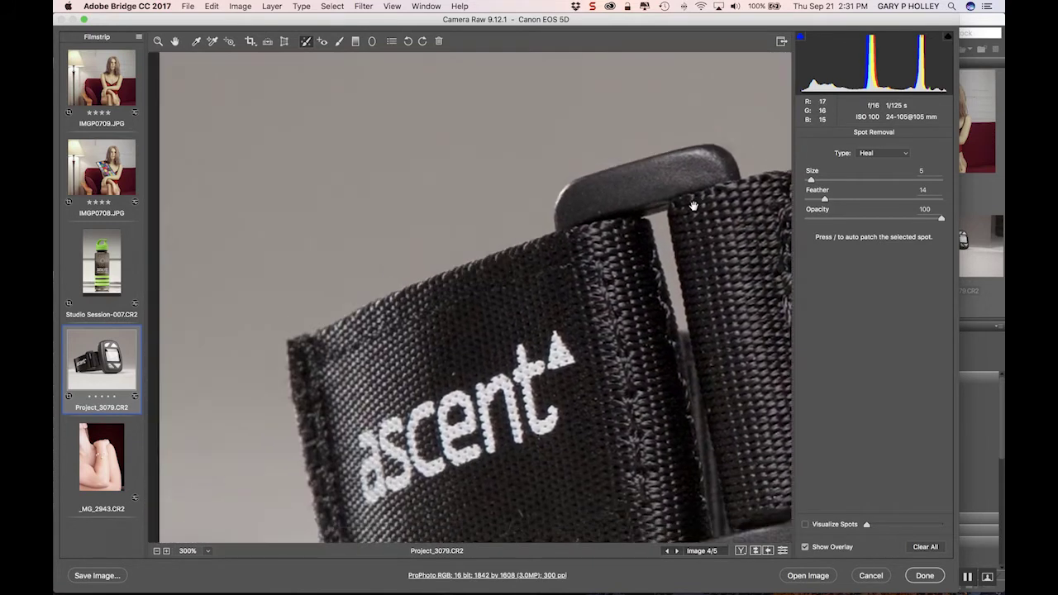
pyautogui.click(453, 375)
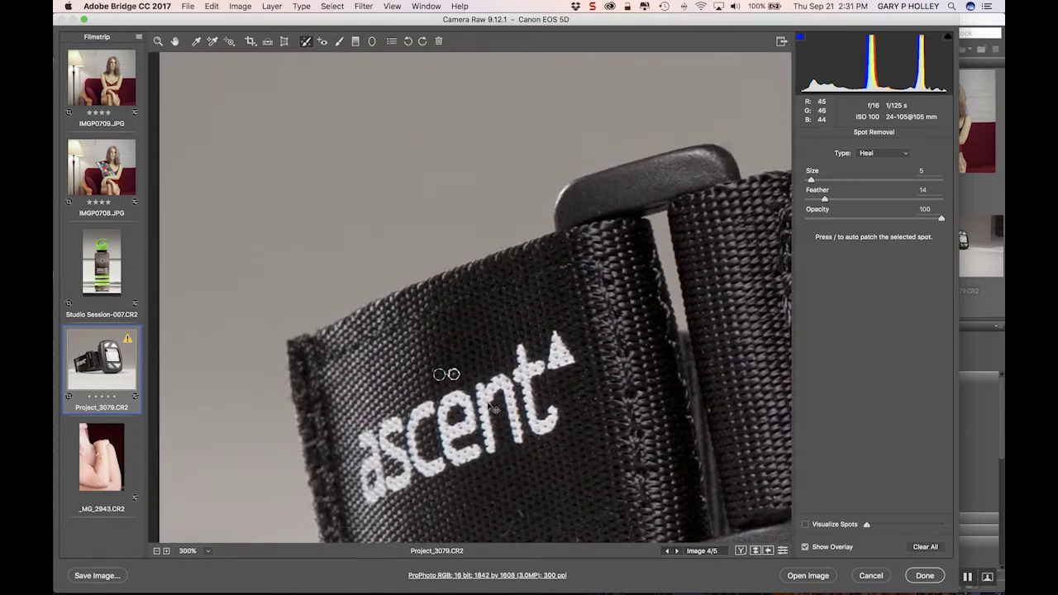
pyautogui.click(527, 508)
# - Inspect the strap and device for remaining blemishes, then review the whole photo with the spot overlay hidden
pyautogui.moveTo(629, 434)
pyautogui.mouseDown()
pyautogui.moveTo(567, 355)
pyautogui.moveTo(466, 157)
pyautogui.mouseUp()
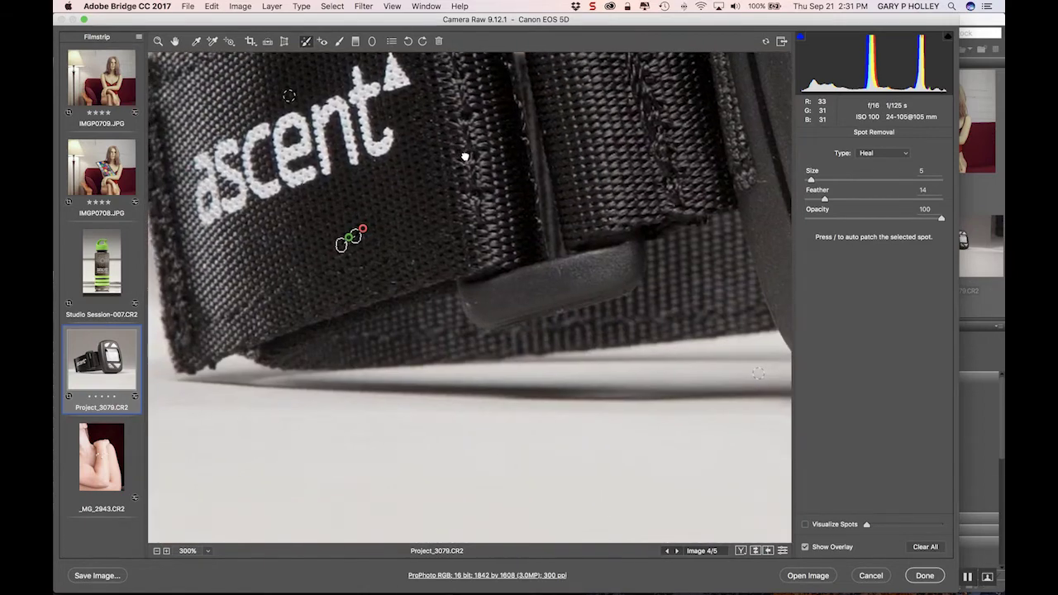
pyautogui.moveTo(546, 166)
pyautogui.mouseDown()
pyautogui.moveTo(546, 300)
pyautogui.moveTo(468, 389)
pyautogui.mouseUp()
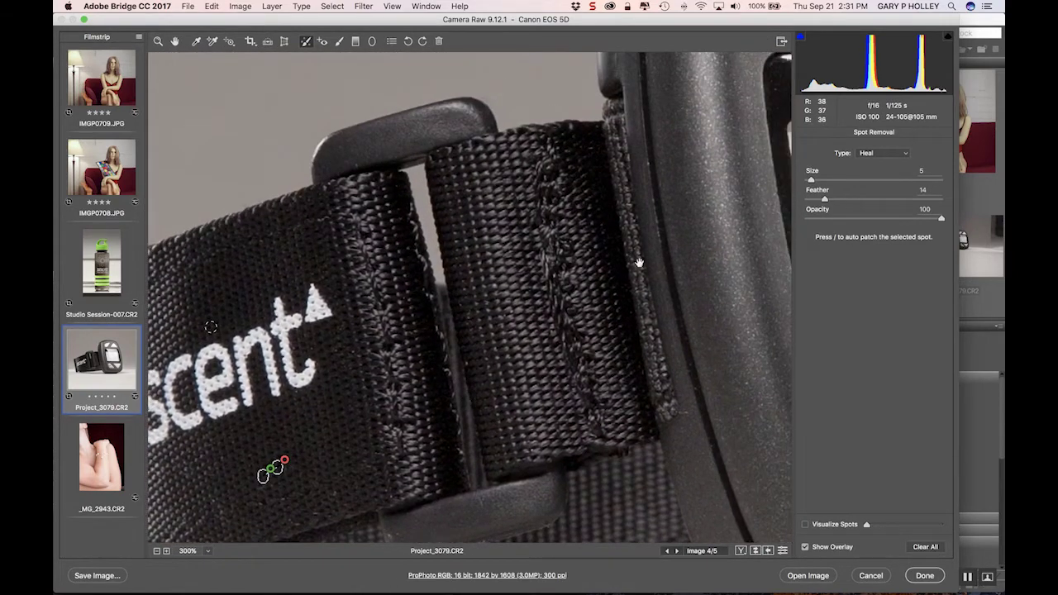
pyautogui.press('super+minus')
pyautogui.moveTo(583, 350); pyautogui.dragTo(563, 290)
pyautogui.moveTo(640, 273); pyautogui.dragTo(636, 367)
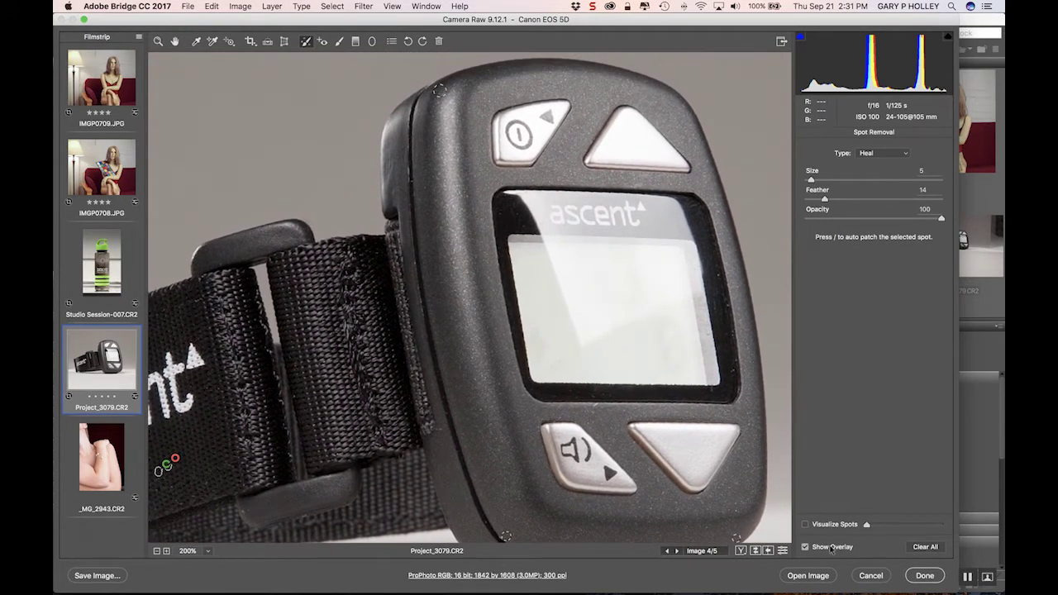
pyautogui.click(806, 548)
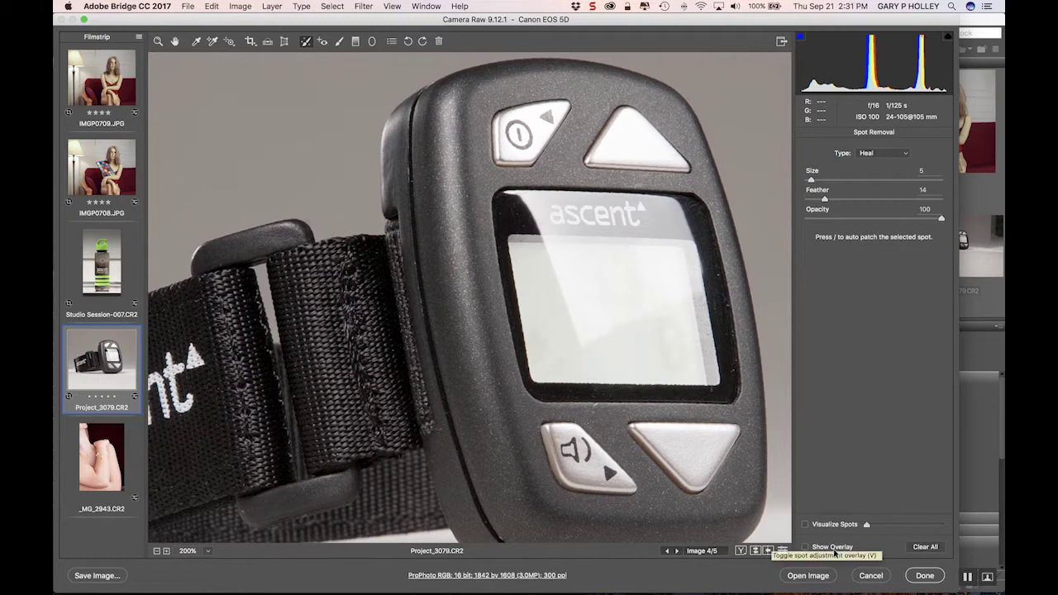
pyautogui.press('super+minus')
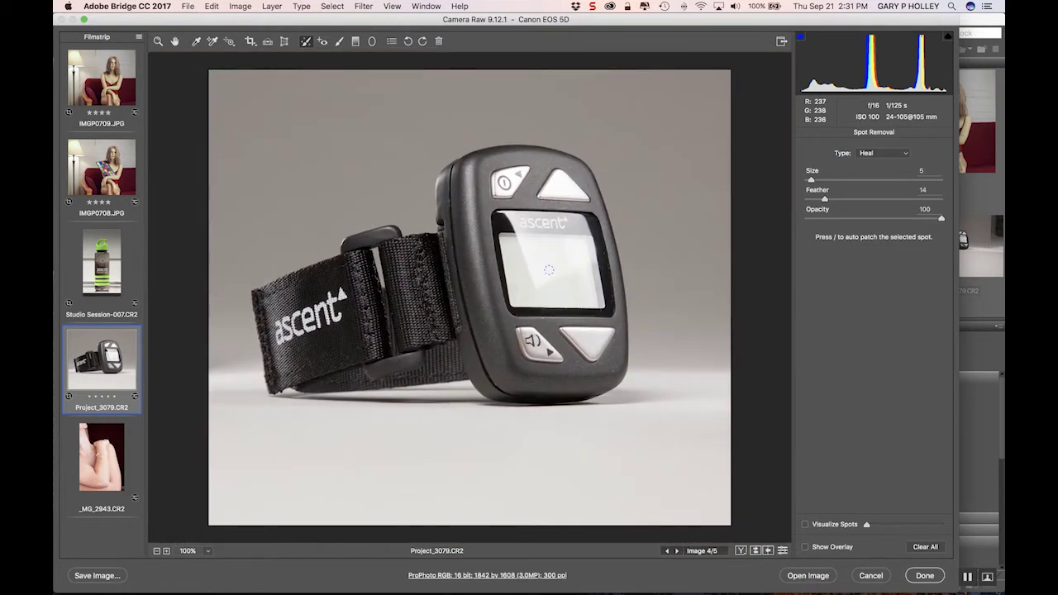
# - Draw a radial filter centred on the device and reaching past the photo's sides, and set its exposure to -3.10
pyautogui.click(372, 41)
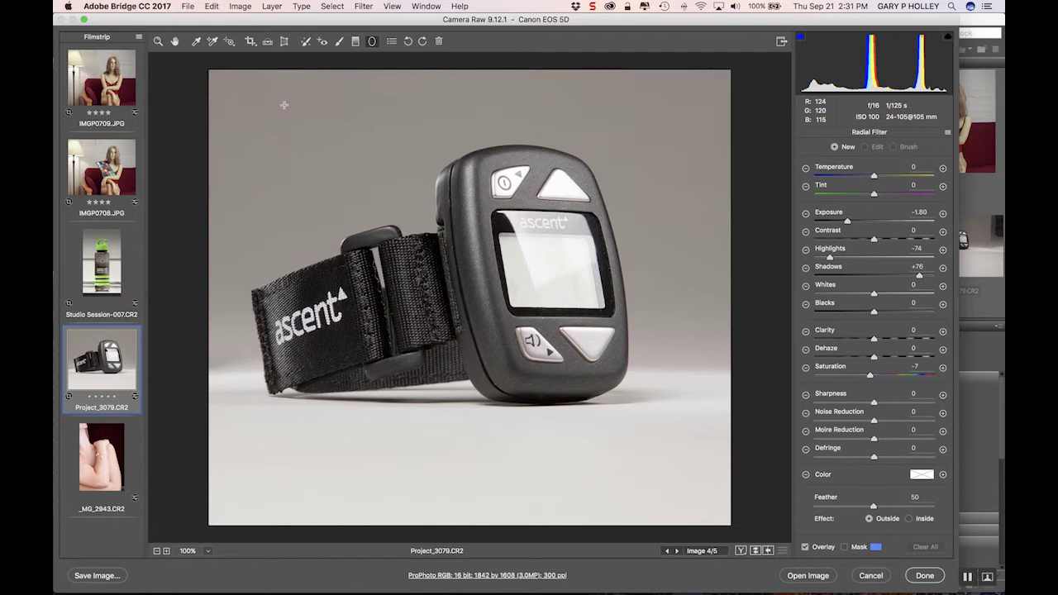
pyautogui.click(355, 43)
pyautogui.click(372, 42)
pyautogui.moveTo(473, 283); pyautogui.dragTo(674, 91)
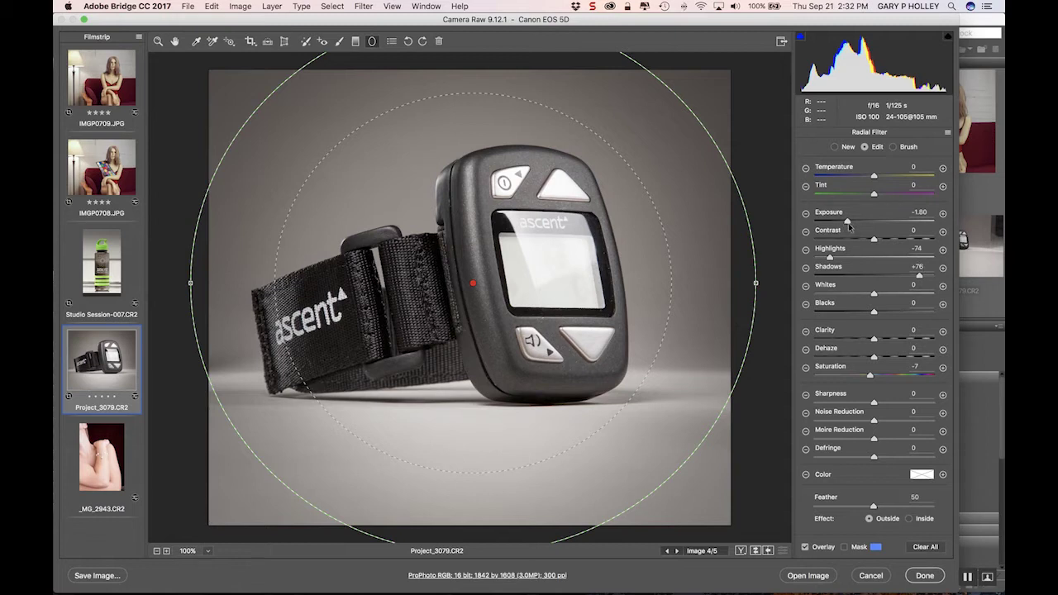
pyautogui.moveTo(847, 222); pyautogui.dragTo(826, 219)
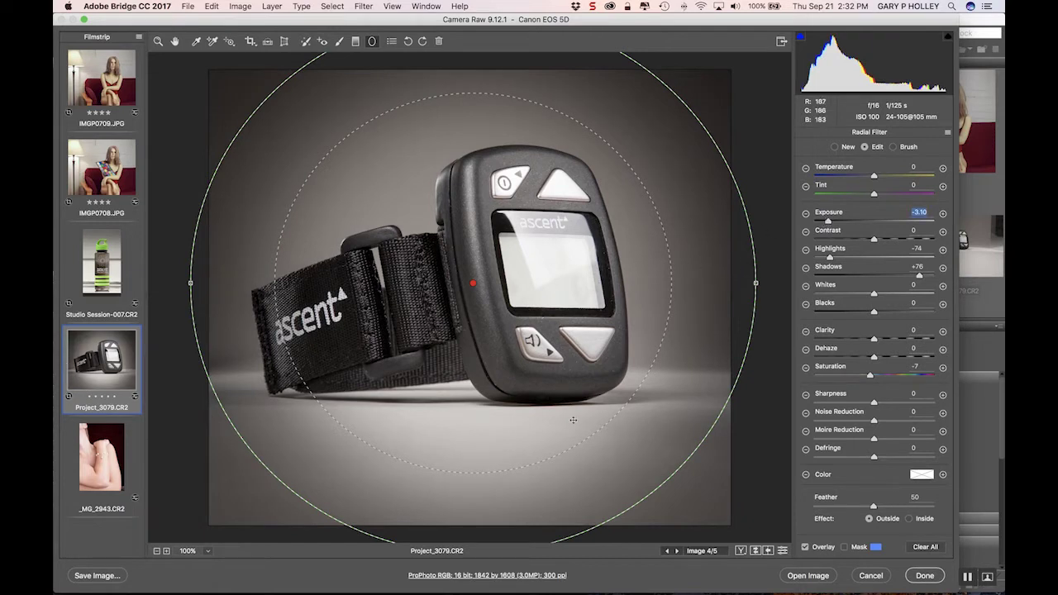
# - Reset the radial filter's Highlights and Shadows to 0 and set its Feather to 20
pyautogui.click(917, 248)
pyautogui.write('0')
pyautogui.press('Tab')
pyautogui.write('0')
pyautogui.press('Tab')
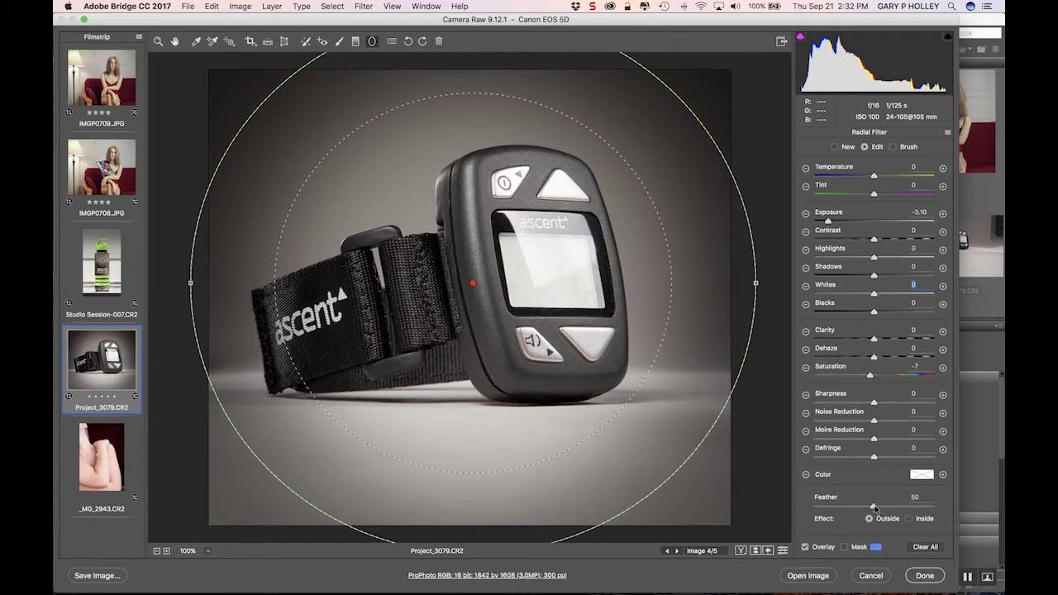
pyautogui.moveTo(874, 507); pyautogui.dragTo(838, 508)
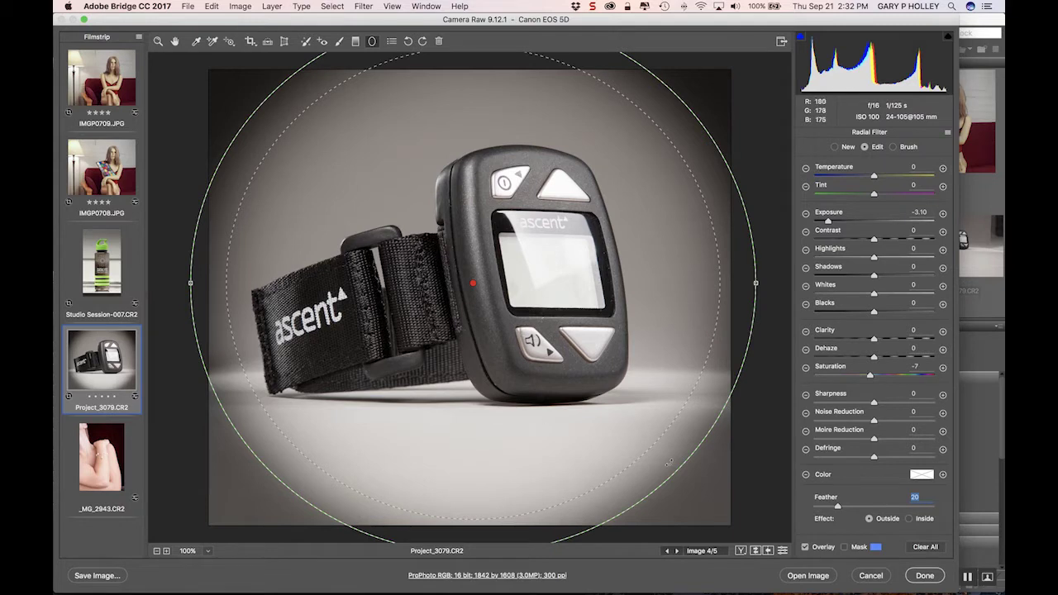
# - Try the radial filter's effect inside the ellipse, including a brighter exposure, and restore the Outside effect and previous exposure
pyautogui.click(910, 520)
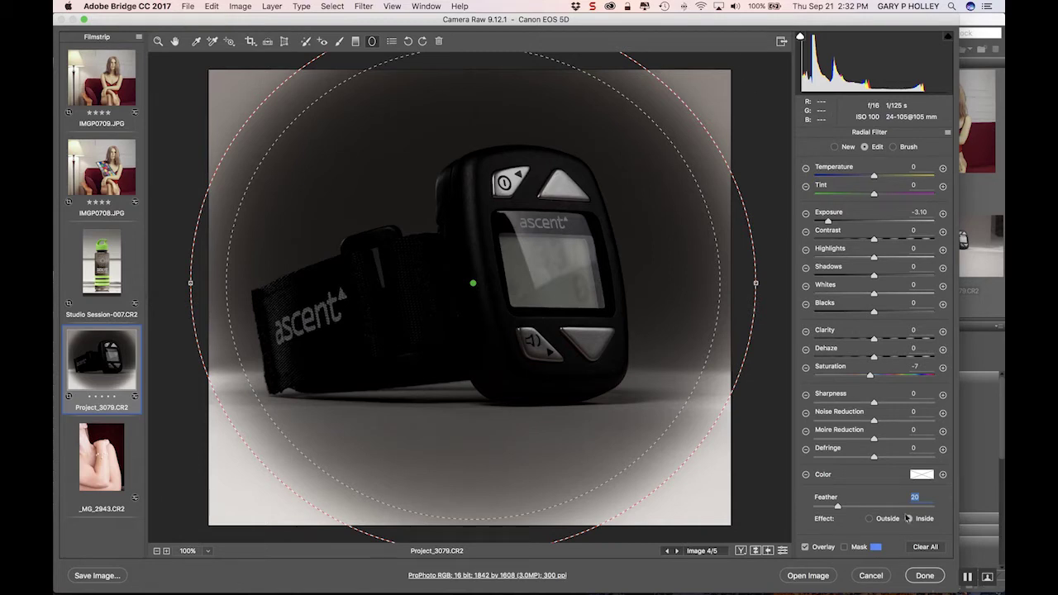
pyautogui.click(892, 519)
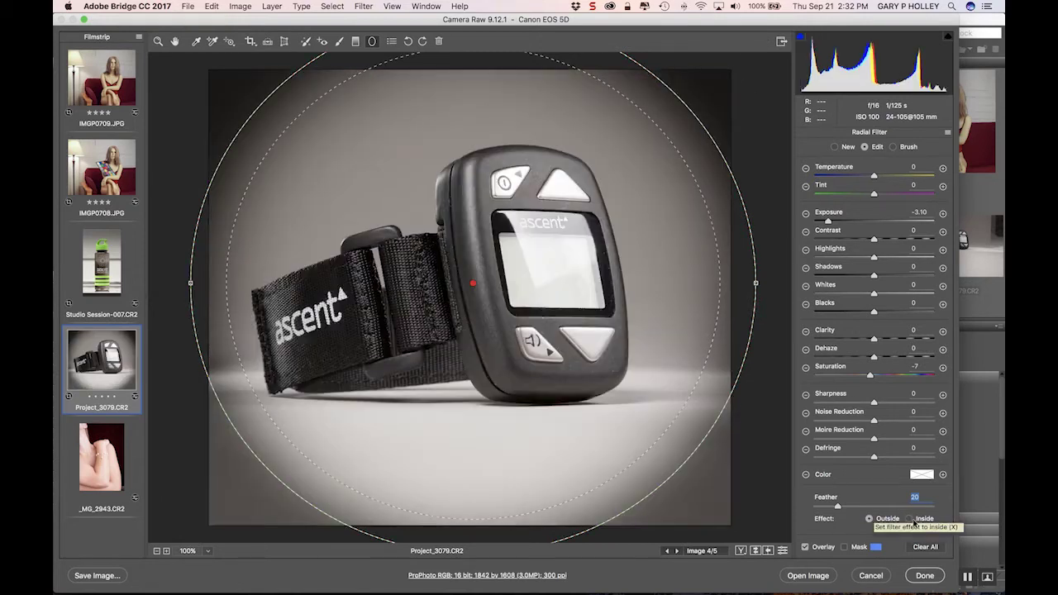
pyautogui.click(922, 519)
pyautogui.press('x')
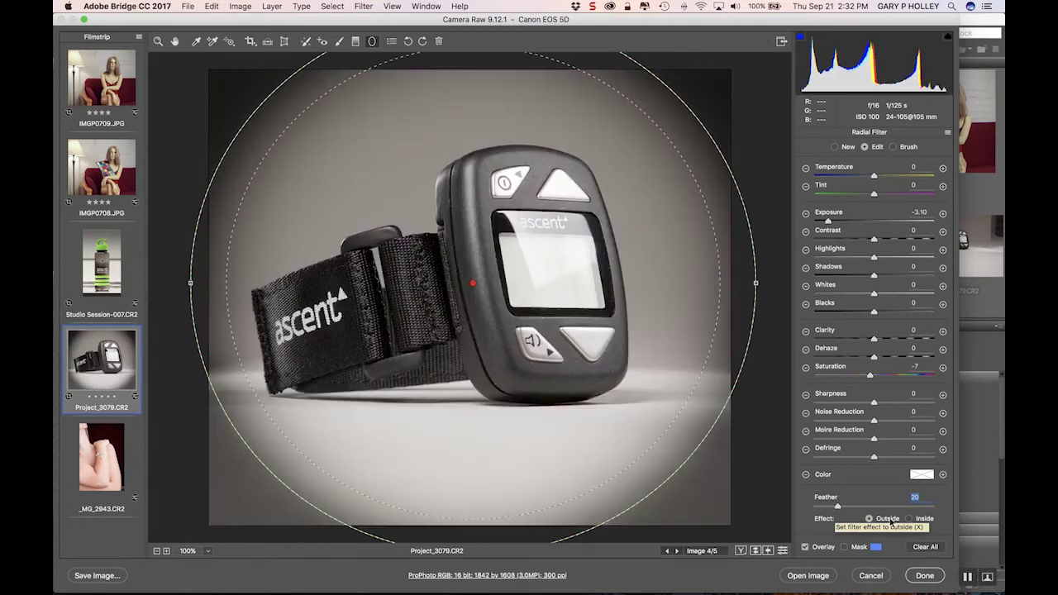
pyautogui.click(931, 519)
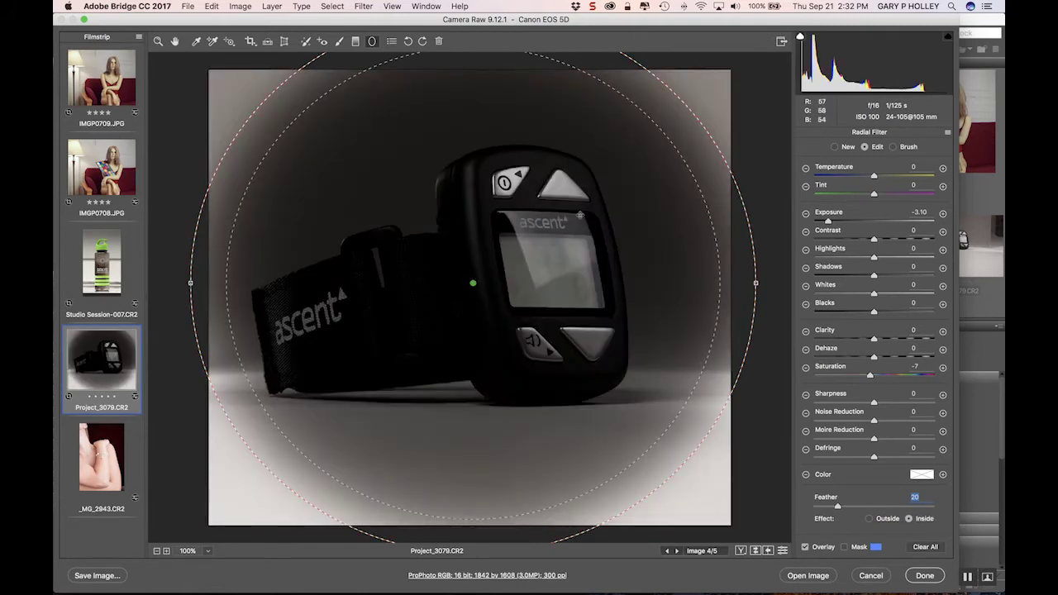
pyautogui.moveTo(829, 222); pyautogui.dragTo(892, 220)
pyautogui.press('super+z')
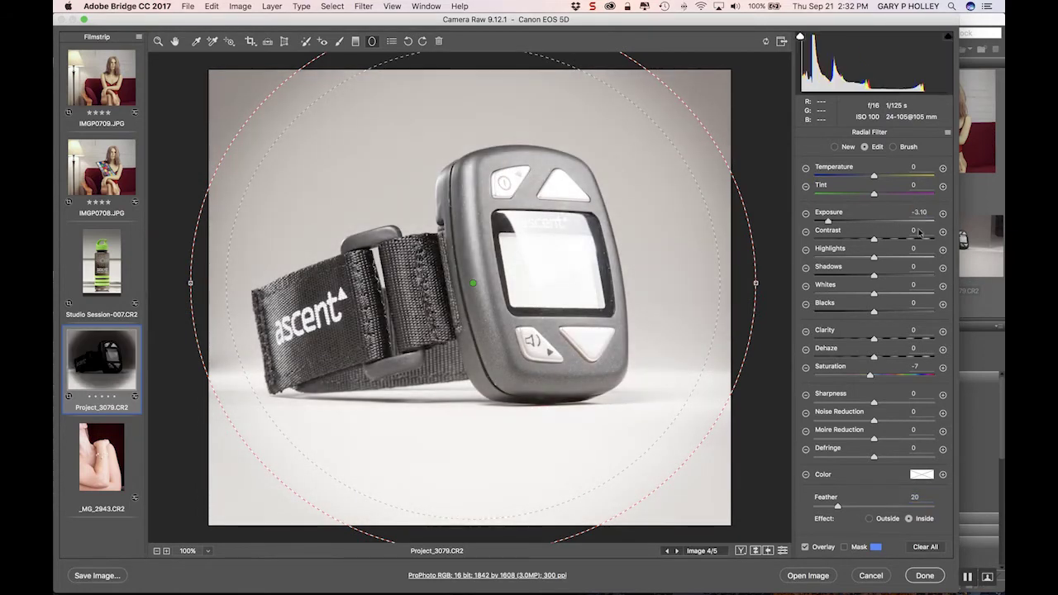
pyautogui.click(880, 519)
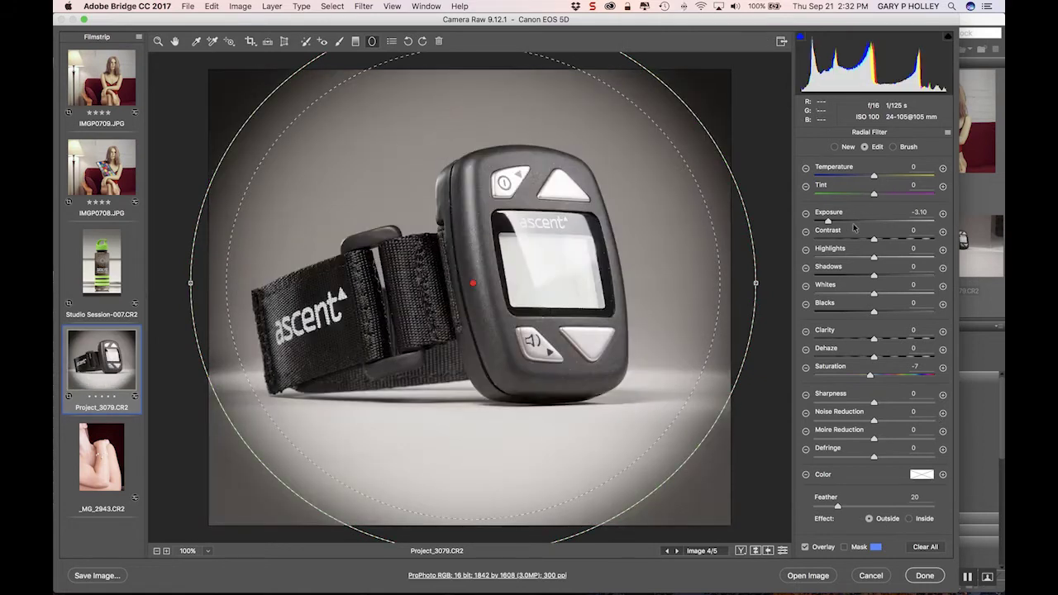
# - Set the radial filter's exposure to -1.90 and slightly reduce the width and height of its ellipse
pyautogui.moveTo(828, 220); pyautogui.dragTo(845, 221)
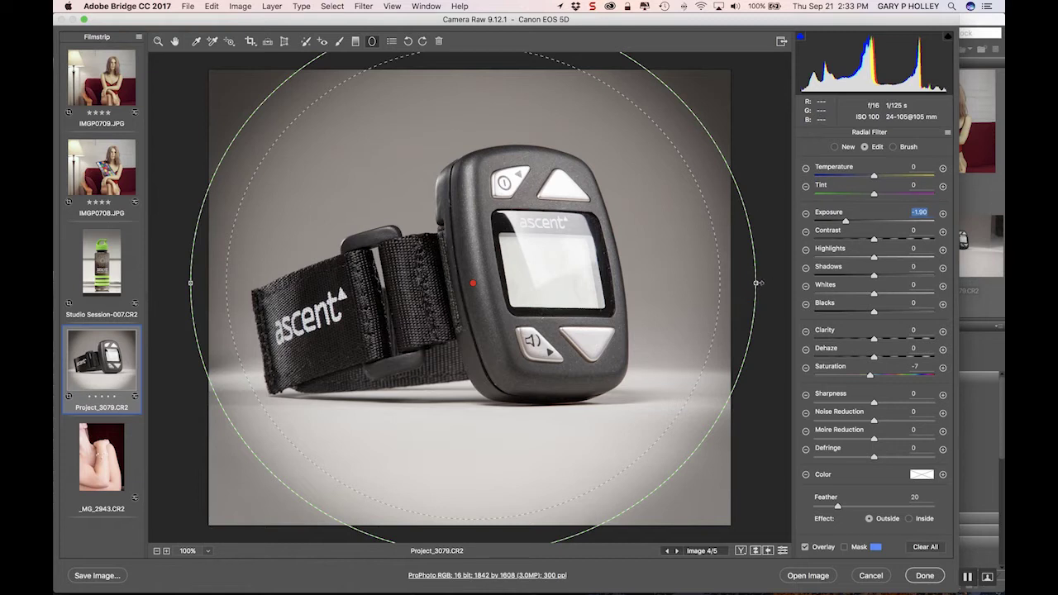
pyautogui.moveTo(757, 283)
pyautogui.mouseDown()
pyautogui.moveTo(787, 283)
pyautogui.moveTo(754, 283)
pyautogui.mouseUp()
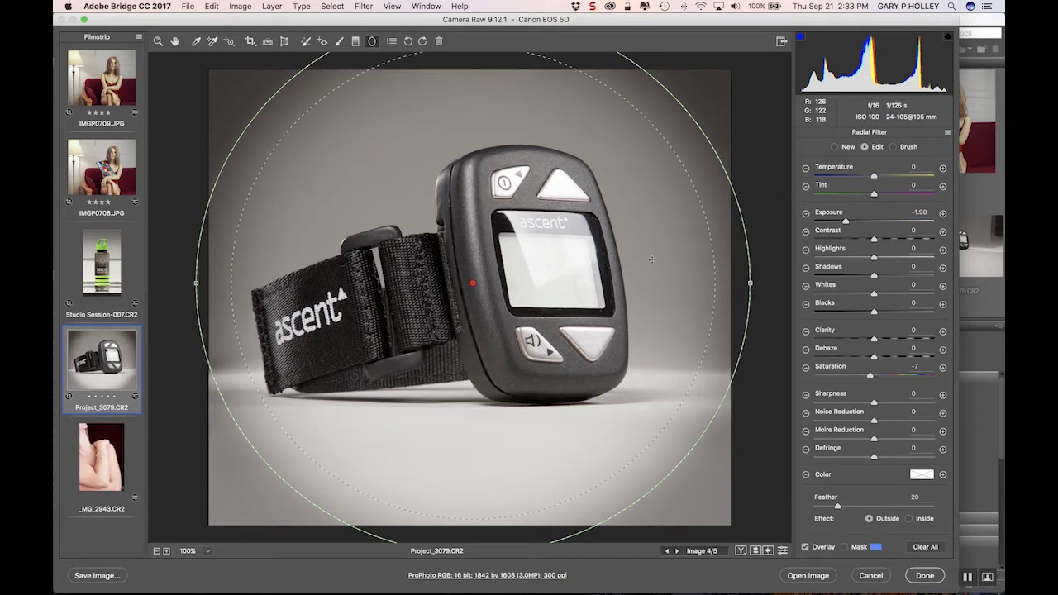
pyautogui.press('super+minus')
pyautogui.moveTo(476, 106)
pyautogui.mouseDown()
pyautogui.moveTo(472, 90)
pyautogui.moveTo(472, 112)
pyautogui.mouseUp()
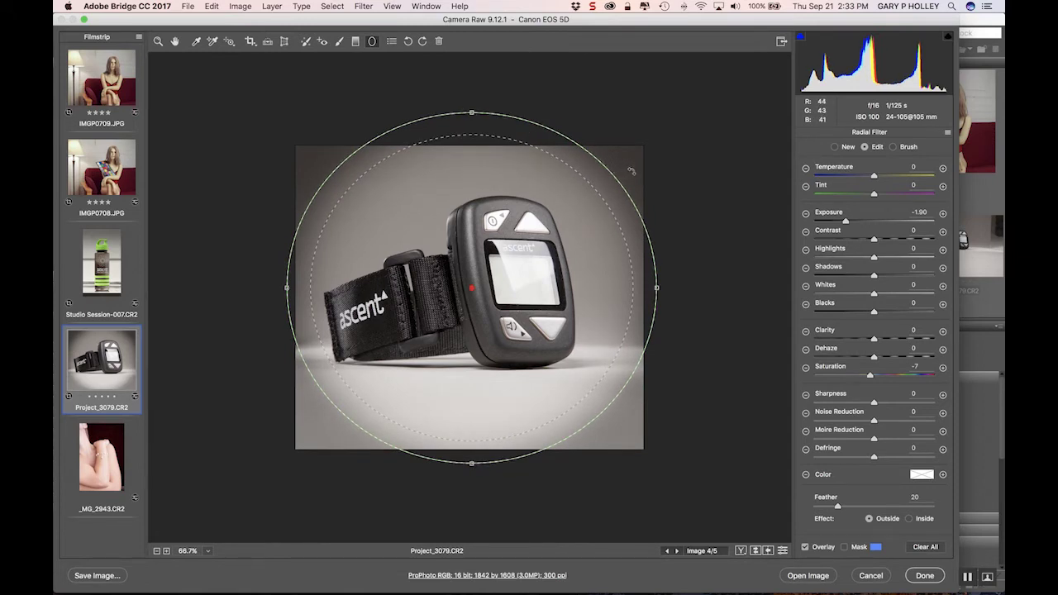
# - Try flattening and tilting the radial filter's ellipse around the device, and rotate it back to horizontal
pyautogui.moveTo(632, 171)
pyautogui.mouseDown()
pyautogui.moveTo(621, 158)
pyautogui.moveTo(740, 319)
pyautogui.moveTo(659, 445)
pyautogui.moveTo(666, 166)
pyautogui.moveTo(616, 161)
pyautogui.mouseUp()
pyautogui.moveTo(472, 112); pyautogui.dragTo(471, 156)
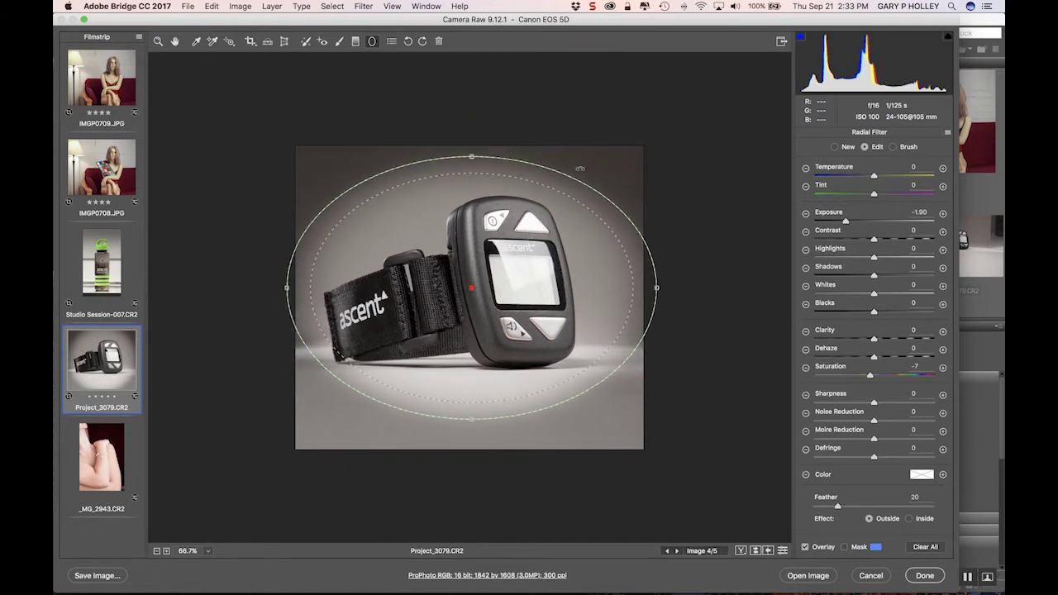
pyautogui.moveTo(654, 225); pyautogui.dragTo(579, 124)
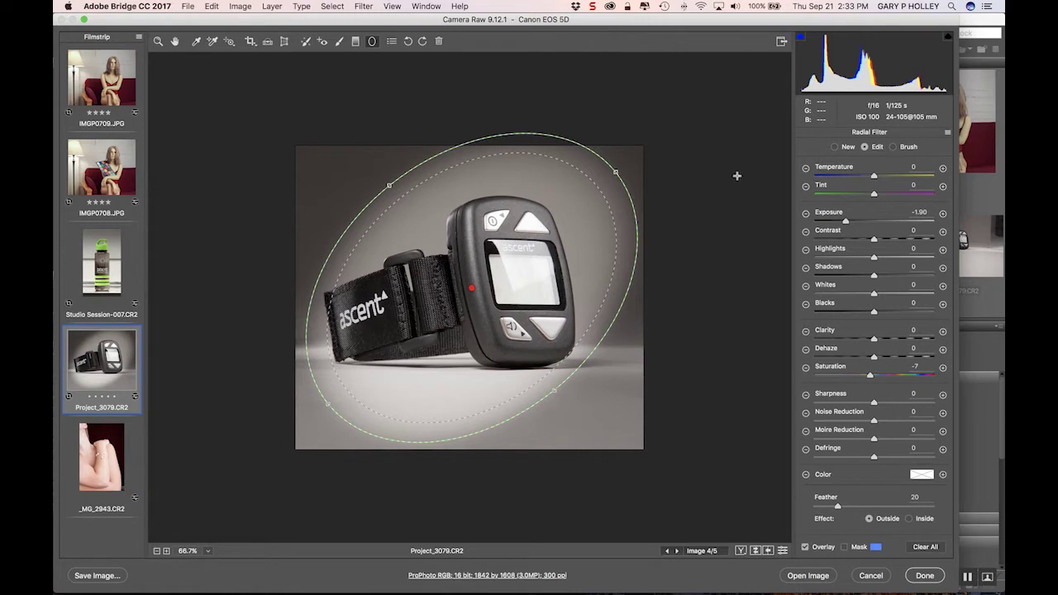
pyautogui.moveTo(673, 173); pyautogui.dragTo(701, 287)
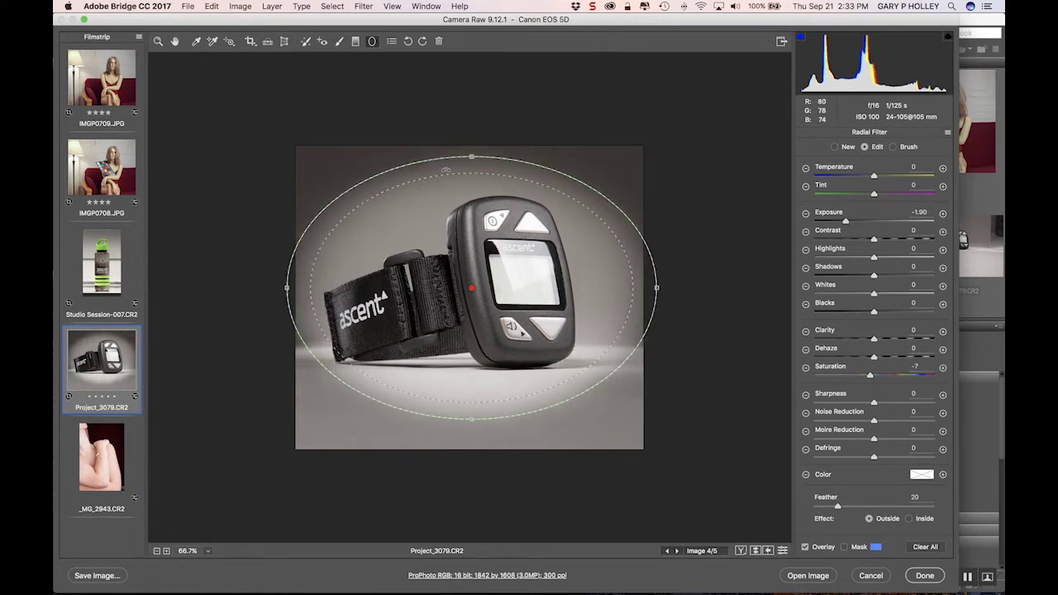
# - Make the ellipse taller than the photo, move it slightly down and left, and hide the overlay
pyautogui.moveTo(472, 156); pyautogui.dragTo(483, 122)
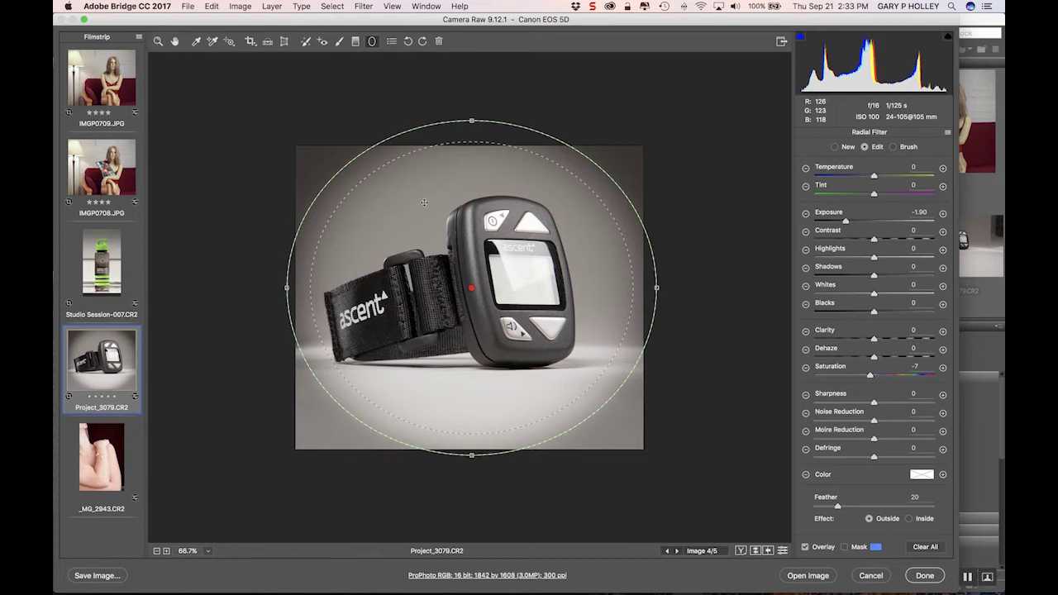
pyautogui.moveTo(425, 198)
pyautogui.mouseDown()
pyautogui.moveTo(415, 216)
pyautogui.moveTo(465, 208)
pyautogui.moveTo(421, 211)
pyautogui.mouseUp()
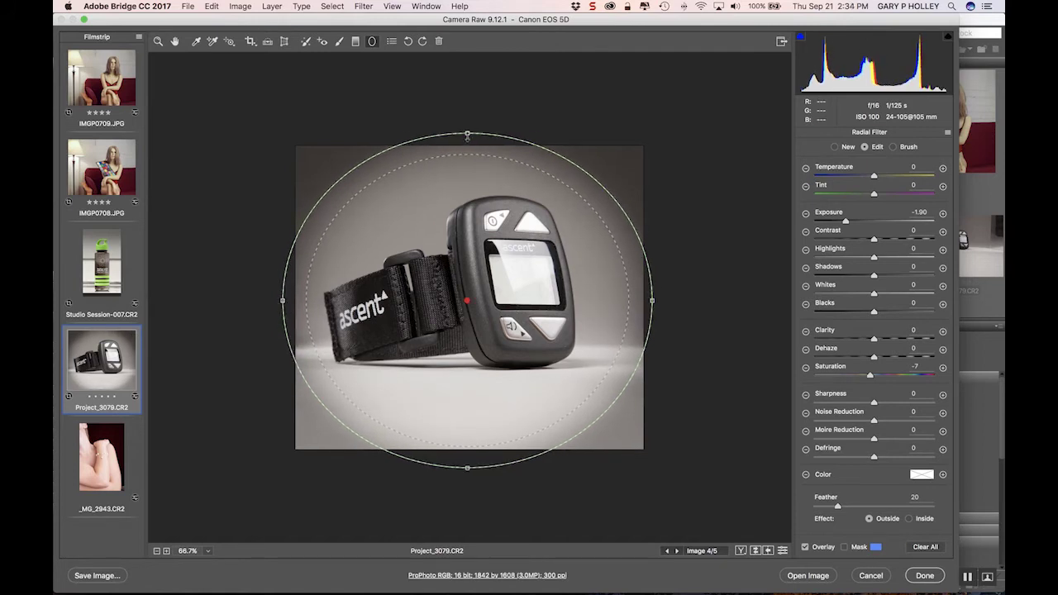
pyautogui.click(826, 548)
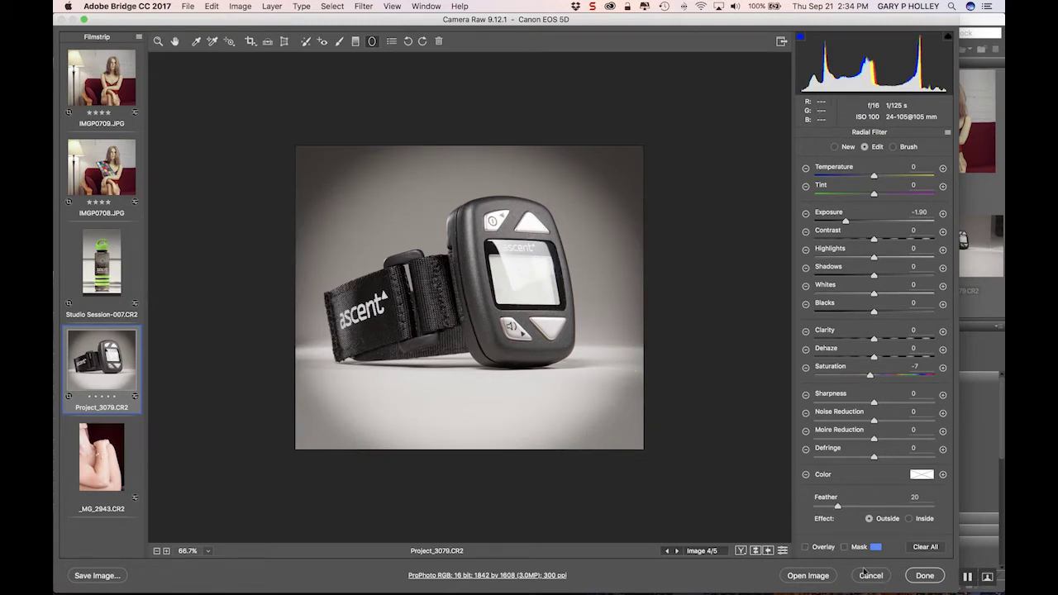
# - Widen the ellipse well beyond the photo's sides and set the filter's exposure to -1.40 with the overlay hidden
pyautogui.click(806, 548)
pyautogui.moveTo(653, 302); pyautogui.dragTo(695, 301)
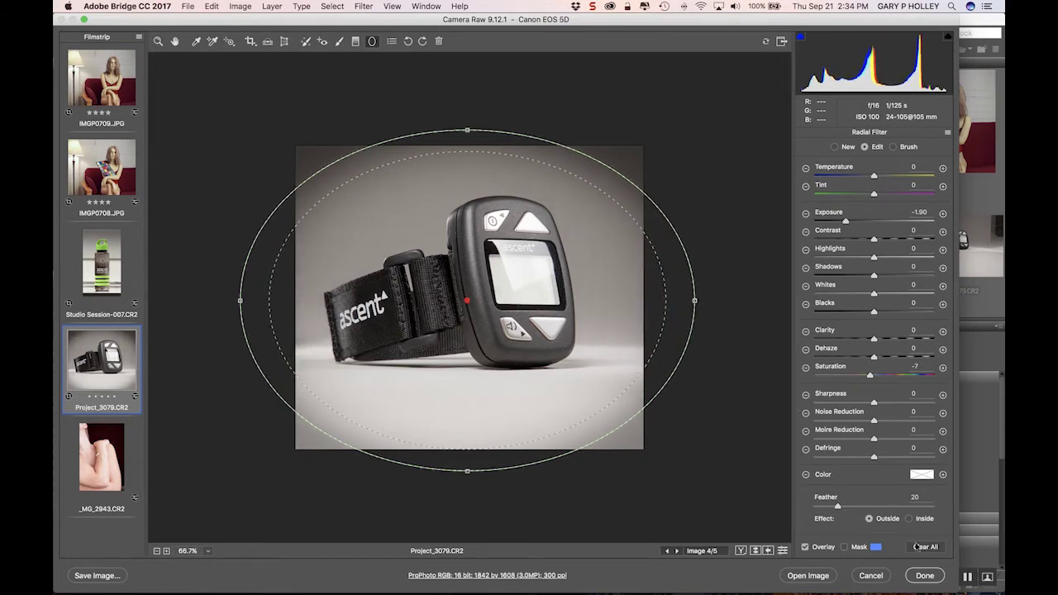
pyautogui.click(830, 547)
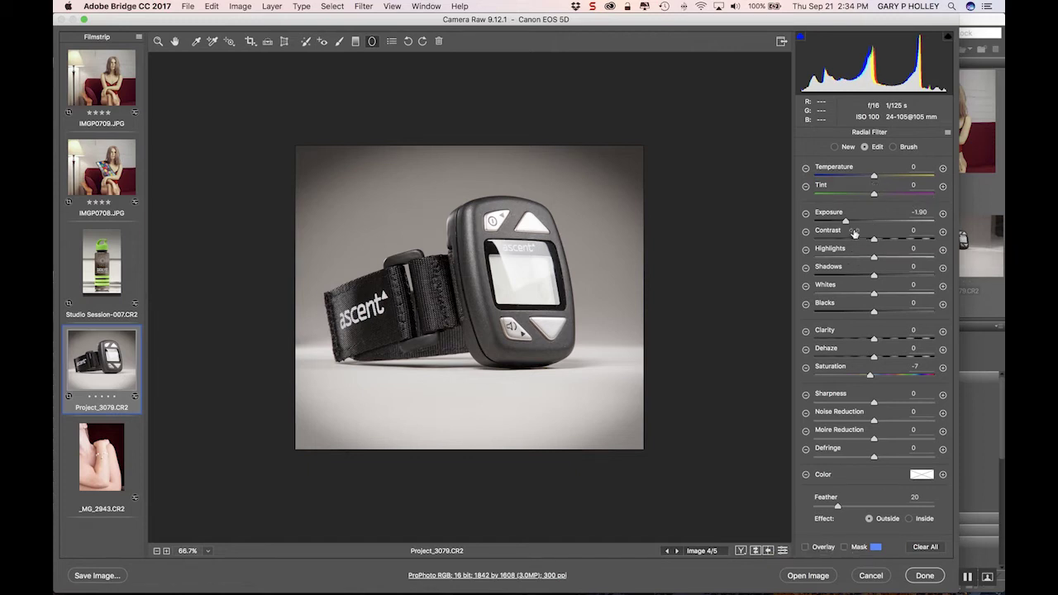
pyautogui.moveTo(845, 221)
pyautogui.mouseDown()
pyautogui.moveTo(864, 222)
pyautogui.moveTo(790, 221)
pyautogui.moveTo(854, 229)
pyautogui.mouseUp()
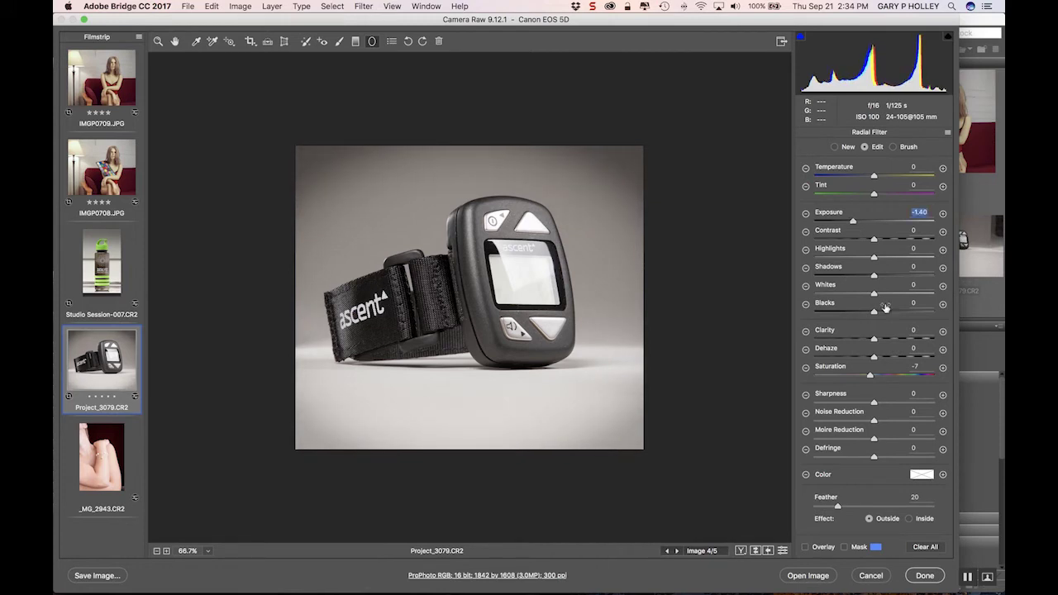
# - Extend the ellipse further above and below the photo, set its Feather to 33 and hide the overlay
pyautogui.click(825, 547)
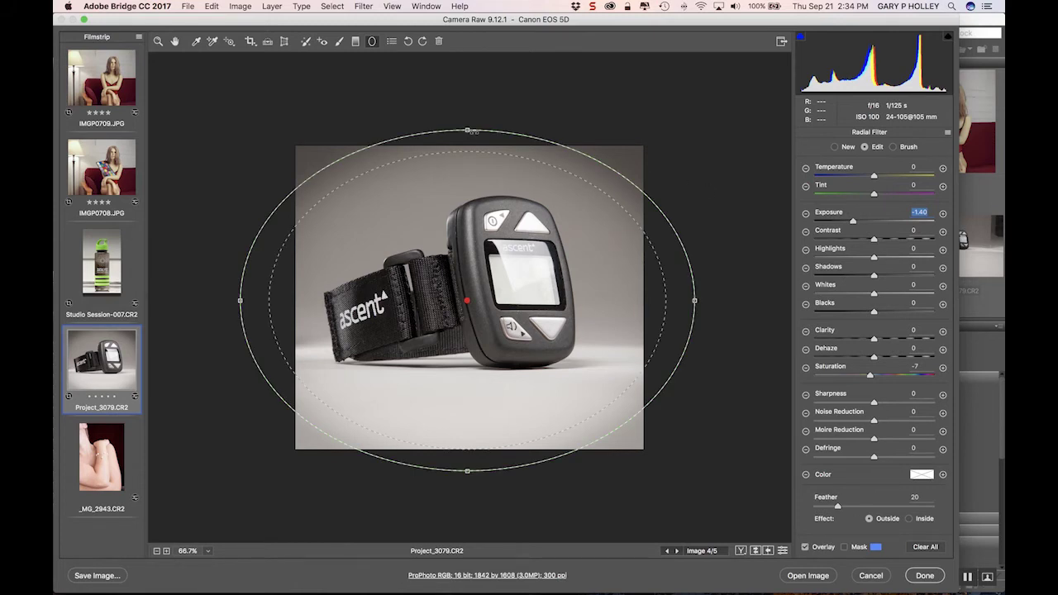
pyautogui.moveTo(468, 130); pyautogui.dragTo(468, 112)
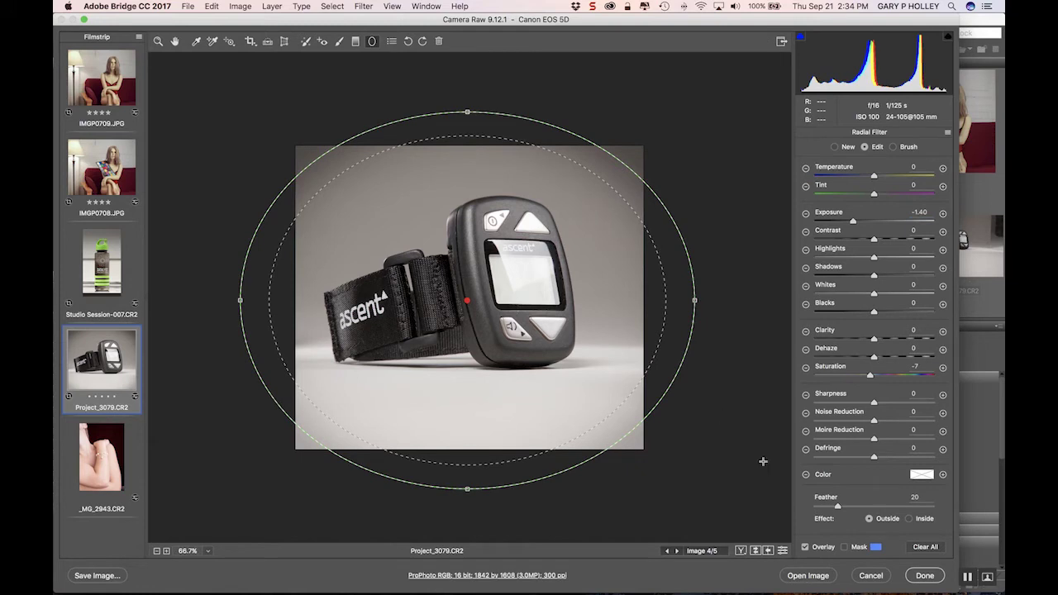
pyautogui.moveTo(839, 507); pyautogui.dragTo(853, 518)
pyautogui.click(806, 548)
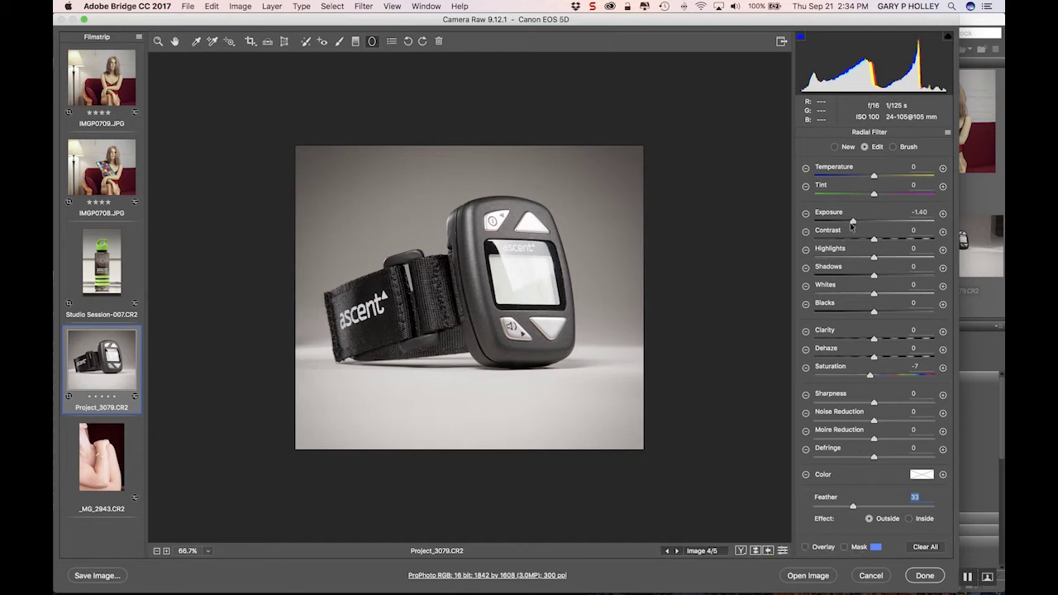
# - Set the filter's exposure to -1.70, shift the ellipse slightly up and right, and hide the overlay
pyautogui.moveTo(854, 223); pyautogui.dragTo(849, 222)
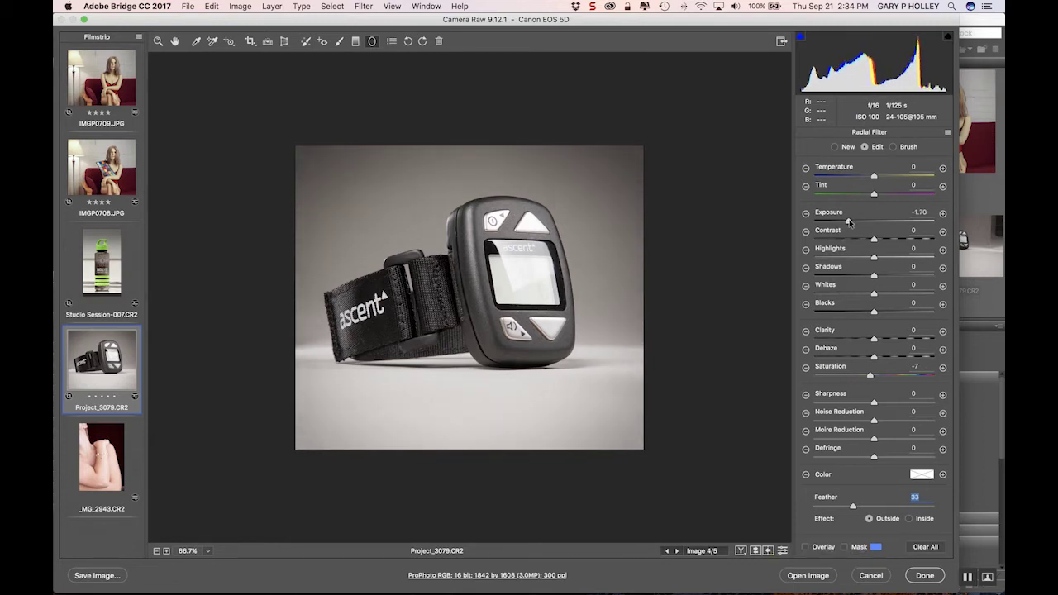
pyautogui.click(849, 222)
pyautogui.click(832, 549)
pyautogui.moveTo(466, 225); pyautogui.dragTo(471, 218)
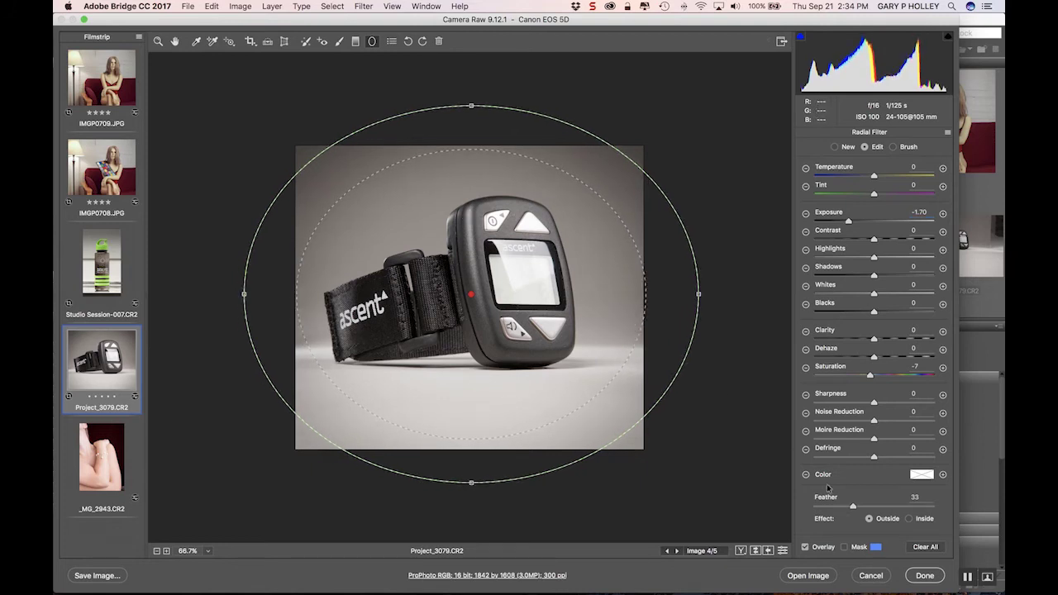
pyautogui.click(823, 546)
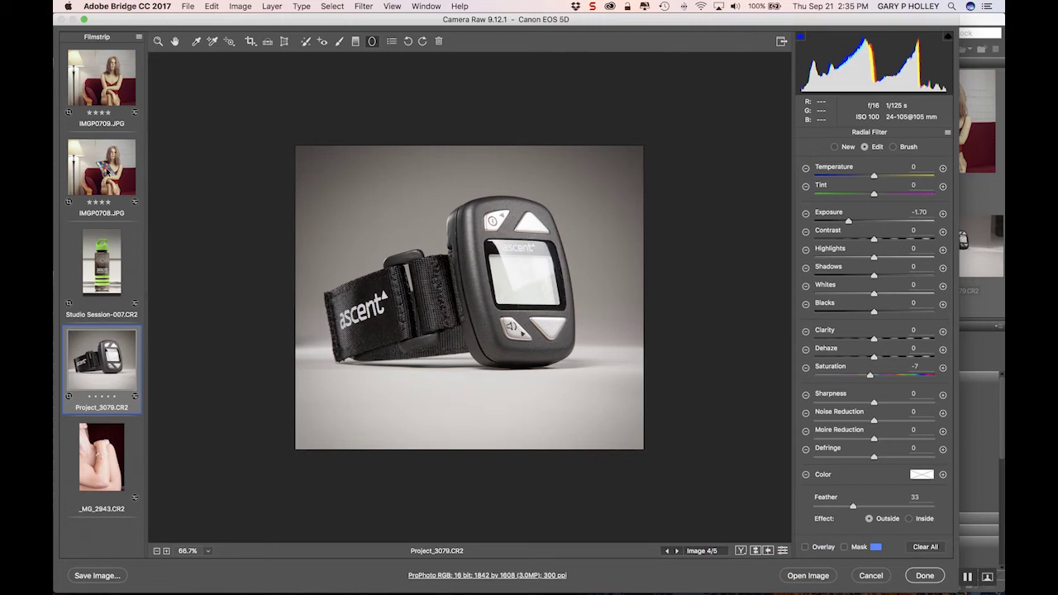
# - Review IMGP0708.JPG and the bottle photo Studio Session-007.CR2, and close Camera Raw with all edits kept
pyautogui.click(117, 180)
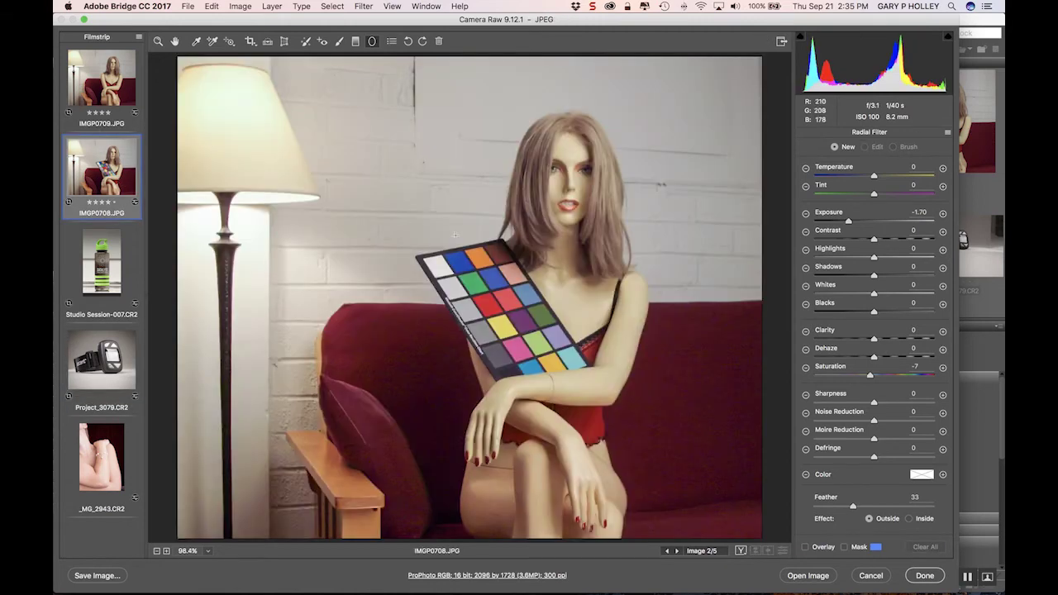
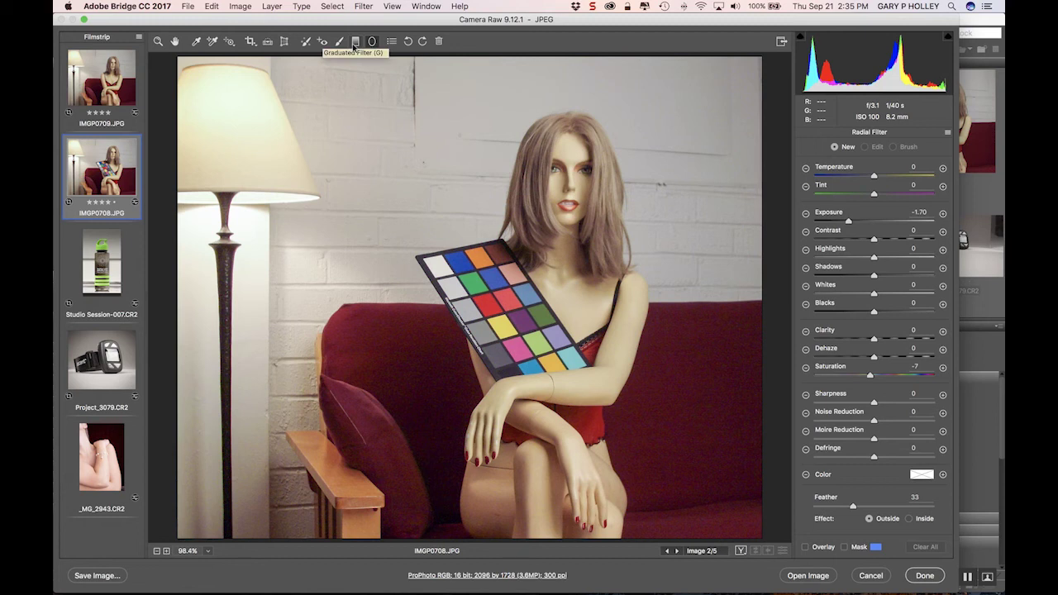
pyautogui.click(82, 260)
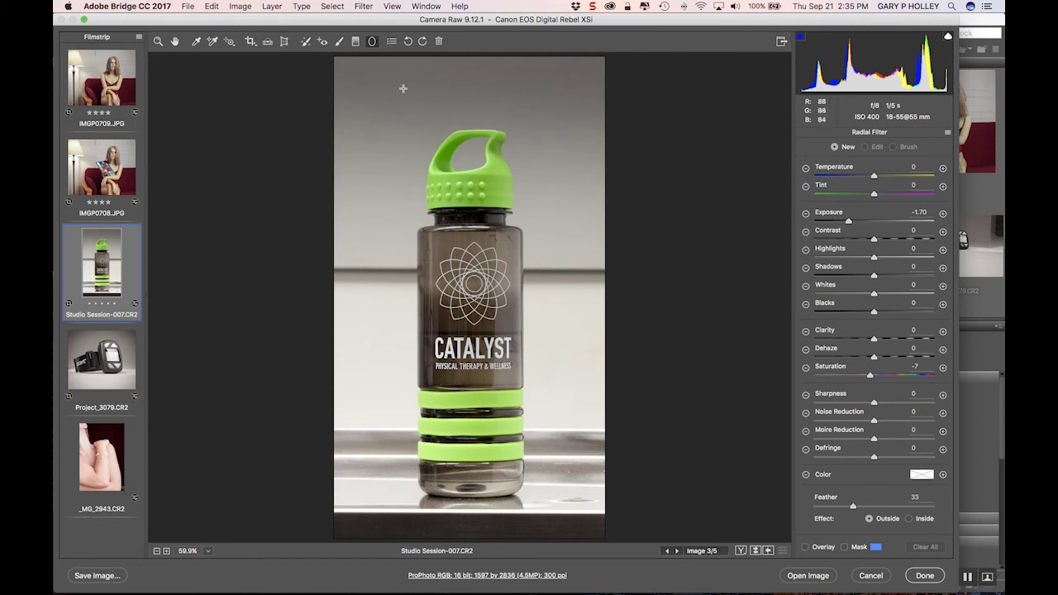
pyautogui.click(158, 41)
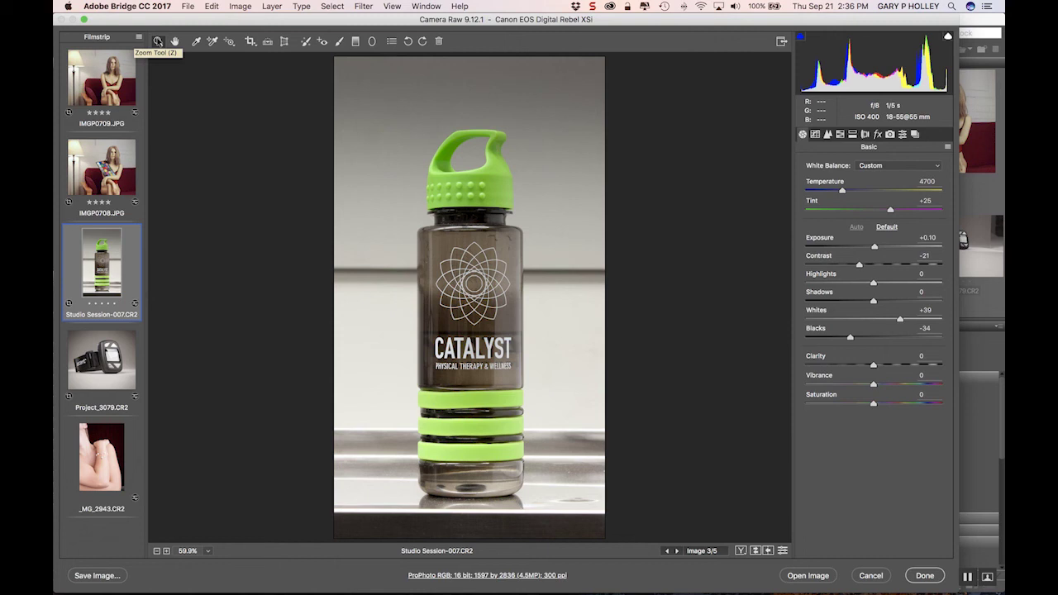
pyautogui.click(926, 576)
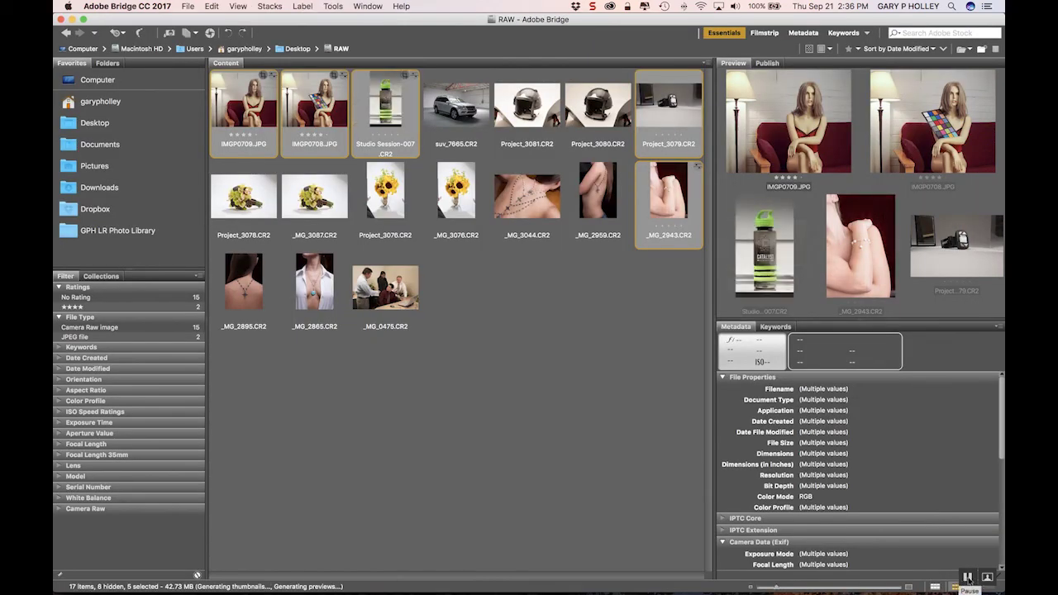